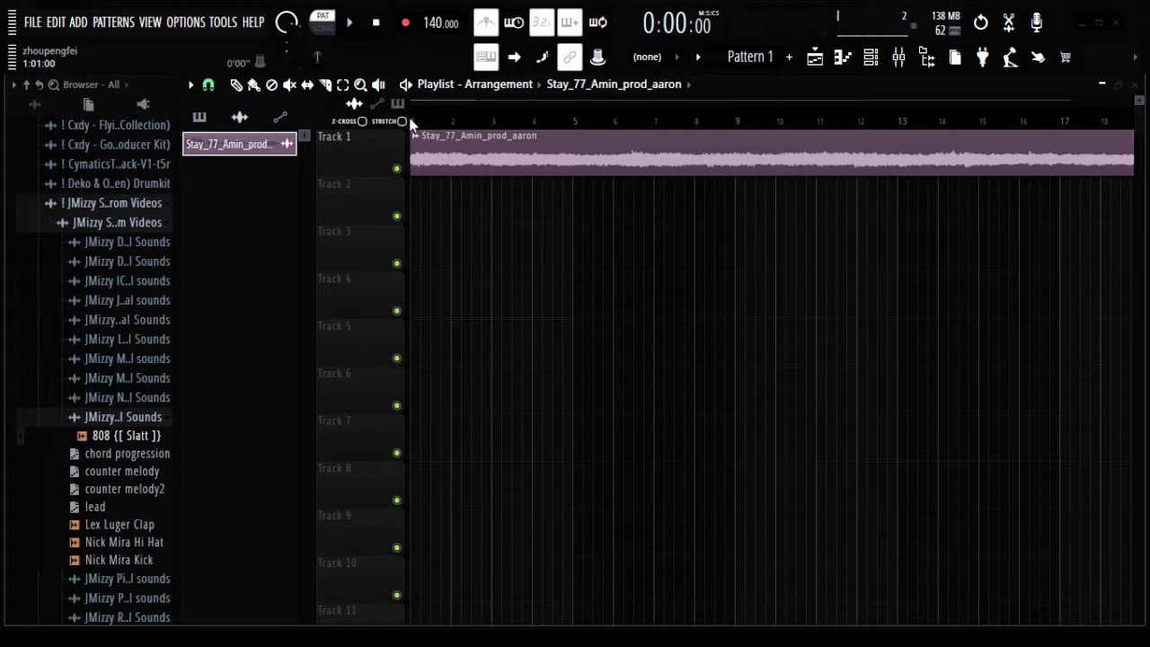
Step: Slice the silent lead-in off the melody clip on Track 1 and delete the cut piece
{"action": "scroll", "coordinate": [417, 119], "scroll_direction": "up", "scroll_amount": 5}
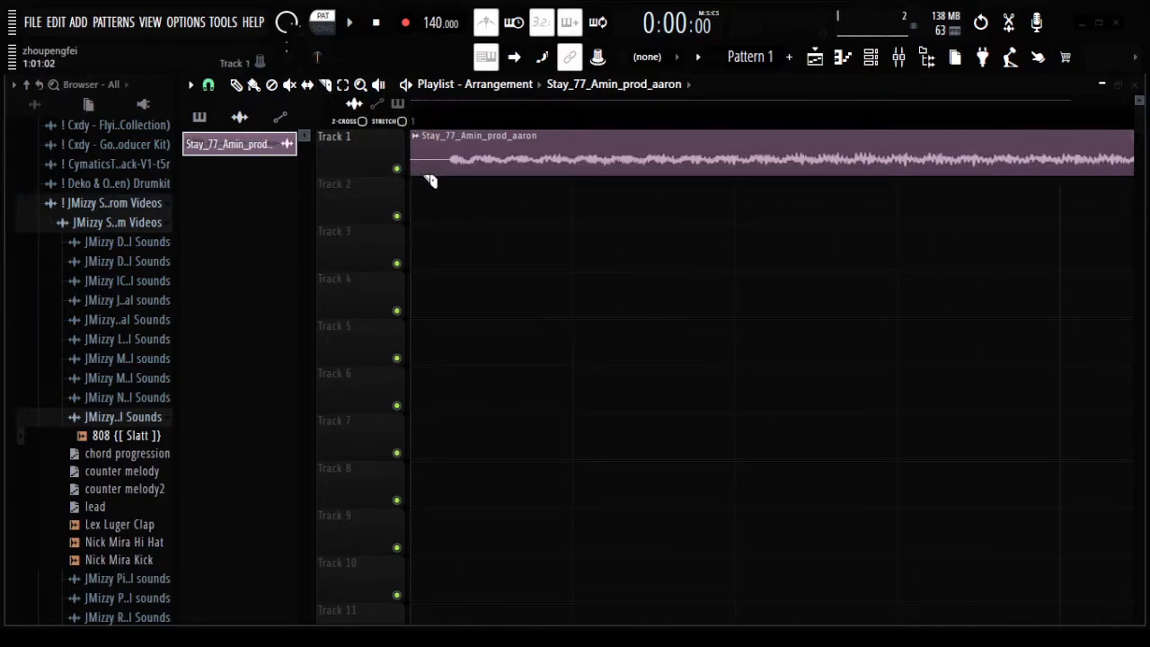
{"action": "mouse_move", "coordinate": [451, 189]}
{"action": "left_mouse_down"}
{"action": "mouse_move", "coordinate": [452, 122]}
{"action": "mouse_move", "coordinate": [426, 155]}
{"action": "left_mouse_up"}
{"action": "left_click", "coordinate": [238, 87]}
{"action": "right_click", "coordinate": [440, 159]}
Step: Set the project tempo to 77 BPM to match the melody sample
{"action": "scroll", "coordinate": [461, 122], "scroll_direction": "down", "scroll_amount": 3}
{"action": "left_click_drag", "start_coordinate": [441, 23], "coordinate": [441, 80]}
{"action": "scroll", "coordinate": [432, 124], "scroll_direction": "down", "scroll_amount": 3}
{"action": "scroll", "coordinate": [432, 124], "scroll_direction": "down", "scroll_amount": 5}
{"action": "scroll", "coordinate": [434, 122], "scroll_direction": "up", "scroll_amount": 4}
{"action": "left_click_drag", "start_coordinate": [451, 103], "coordinate": [400, 121]}
{"action": "scroll", "coordinate": [423, 125], "scroll_direction": "up", "scroll_amount": 1}
{"action": "scroll", "coordinate": [423, 126], "scroll_direction": "up", "scroll_amount": 4}
{"action": "scroll", "coordinate": [422, 126], "scroll_direction": "up", "scroll_amount": 1}
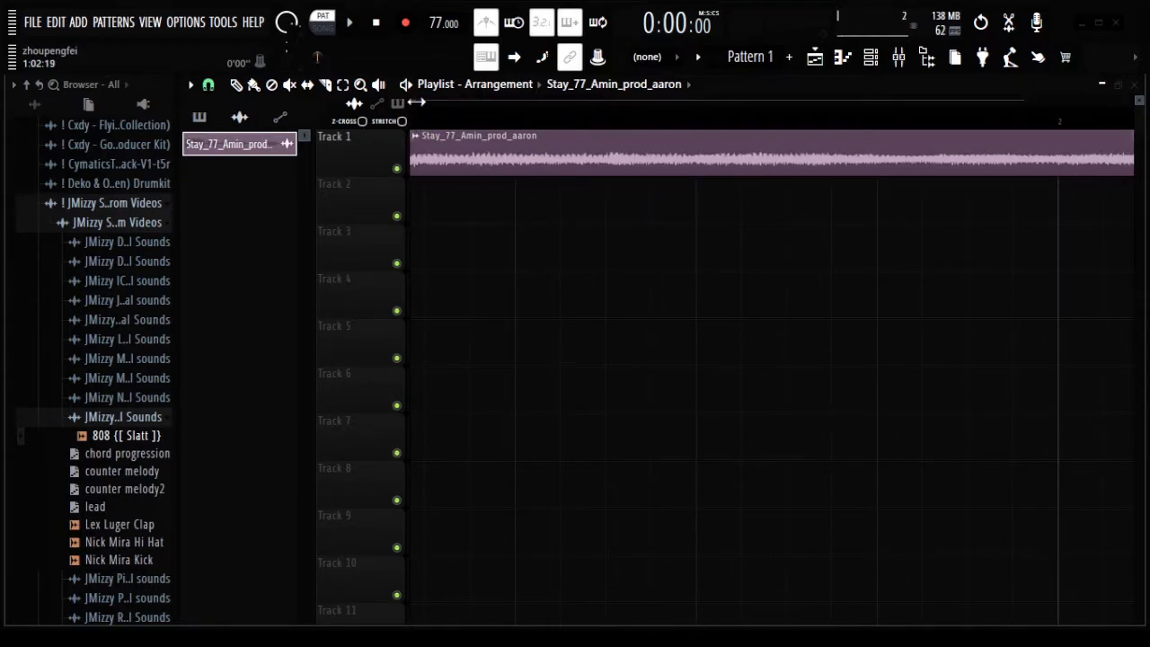
{"action": "left_click_drag", "start_coordinate": [416, 102], "coordinate": [383, 170]}
{"action": "scroll", "coordinate": [418, 128], "scroll_direction": "down", "scroll_amount": 5}
{"action": "left_click_drag", "start_coordinate": [420, 123], "coordinate": [392, 131]}
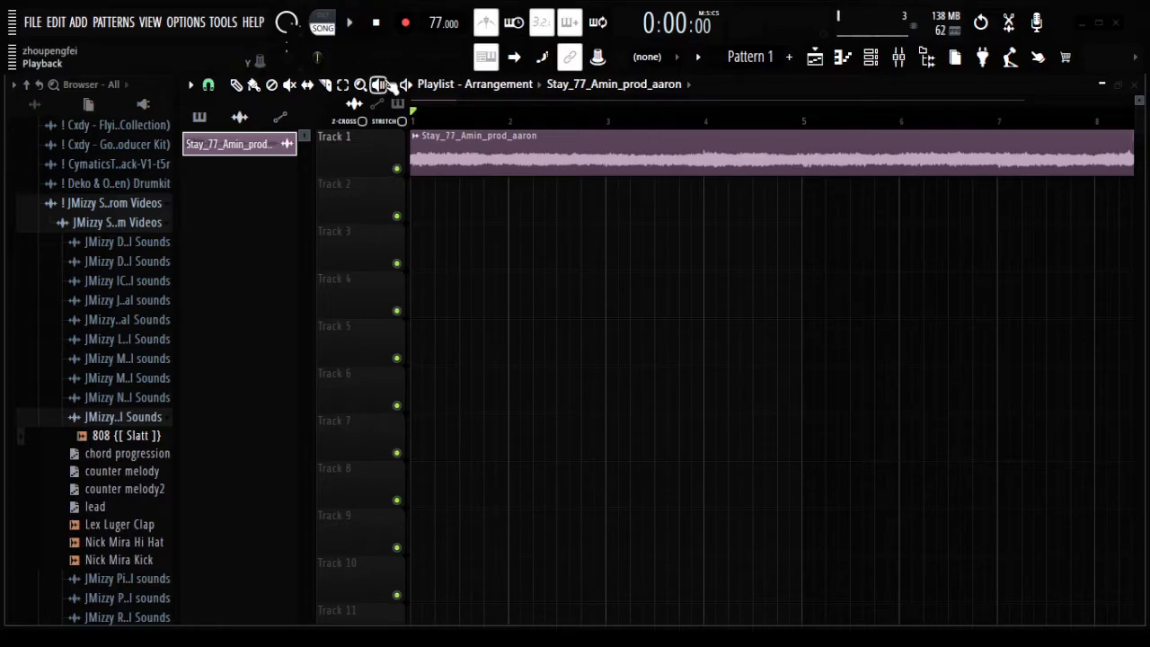
{"action": "scroll", "coordinate": [424, 121], "scroll_direction": "up", "scroll_amount": 5}
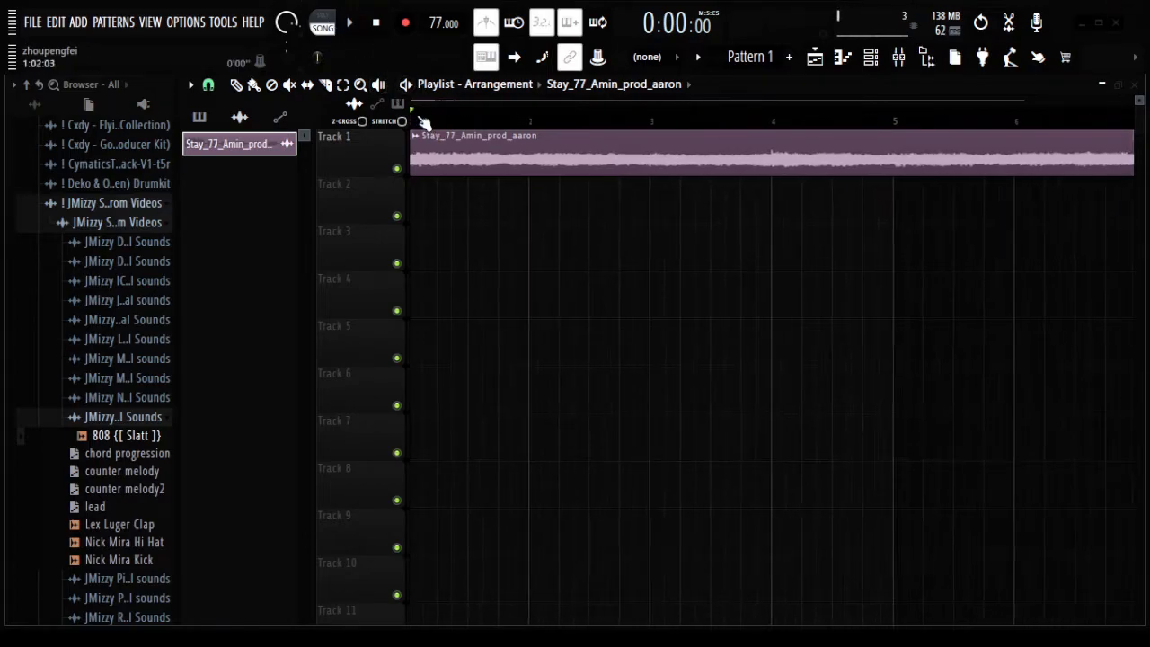
{"action": "scroll", "coordinate": [425, 120], "scroll_direction": "down", "scroll_amount": 4}
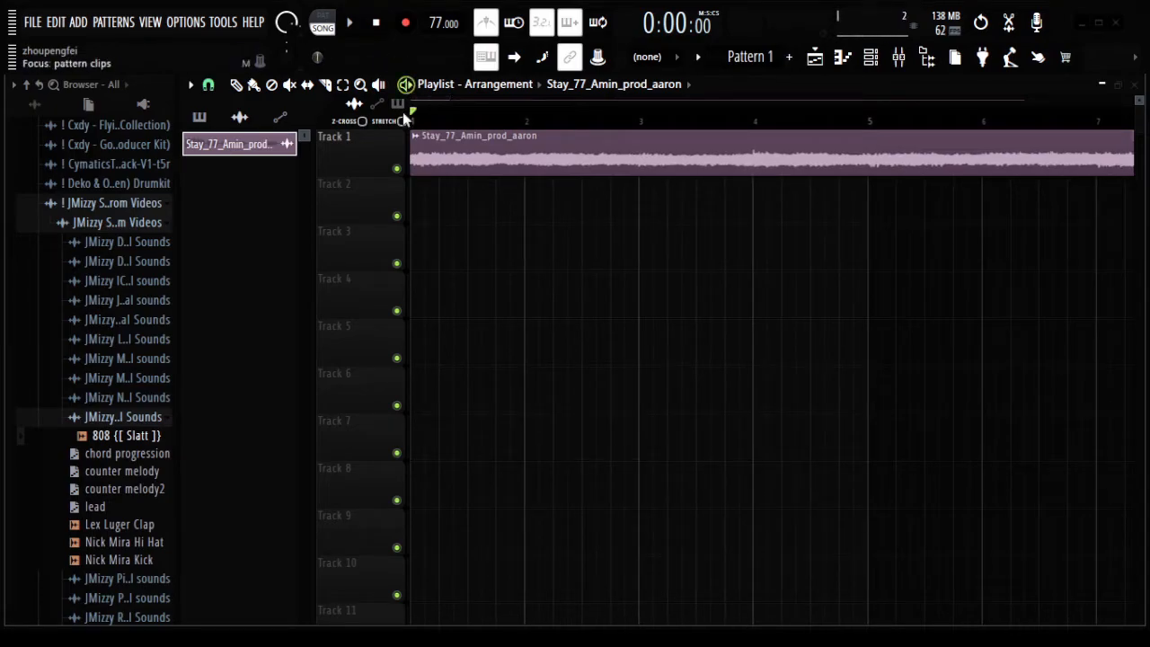
{"action": "scroll", "coordinate": [418, 121], "scroll_direction": "up", "scroll_amount": 8}
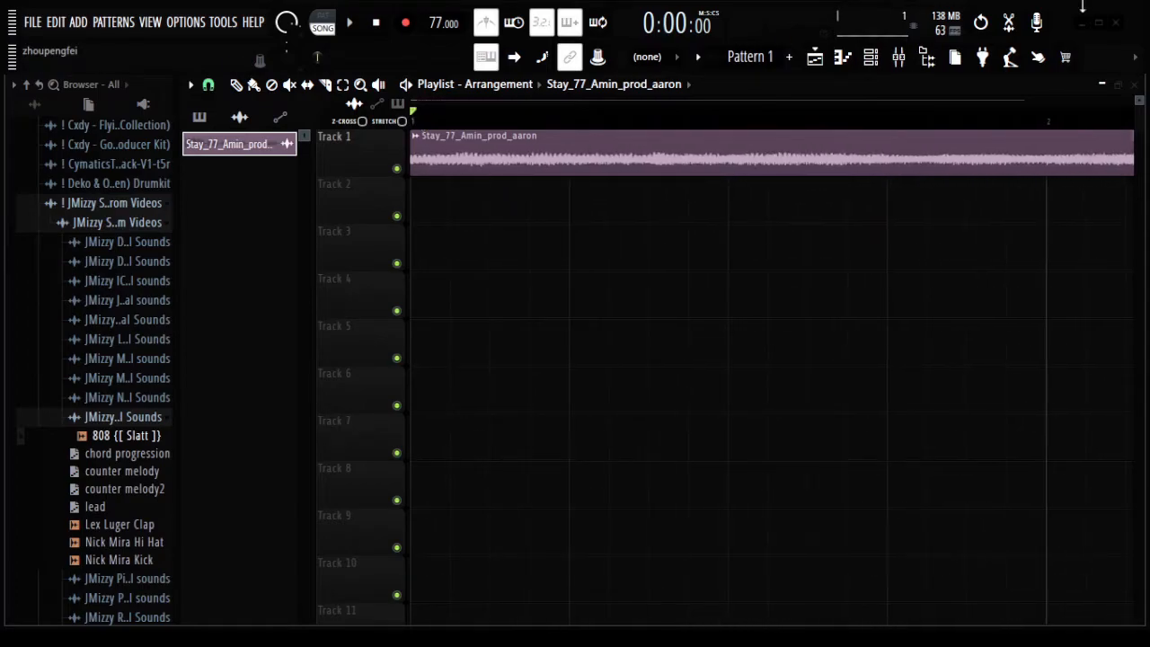
{"action": "left_click", "coordinate": [1099, 22]}
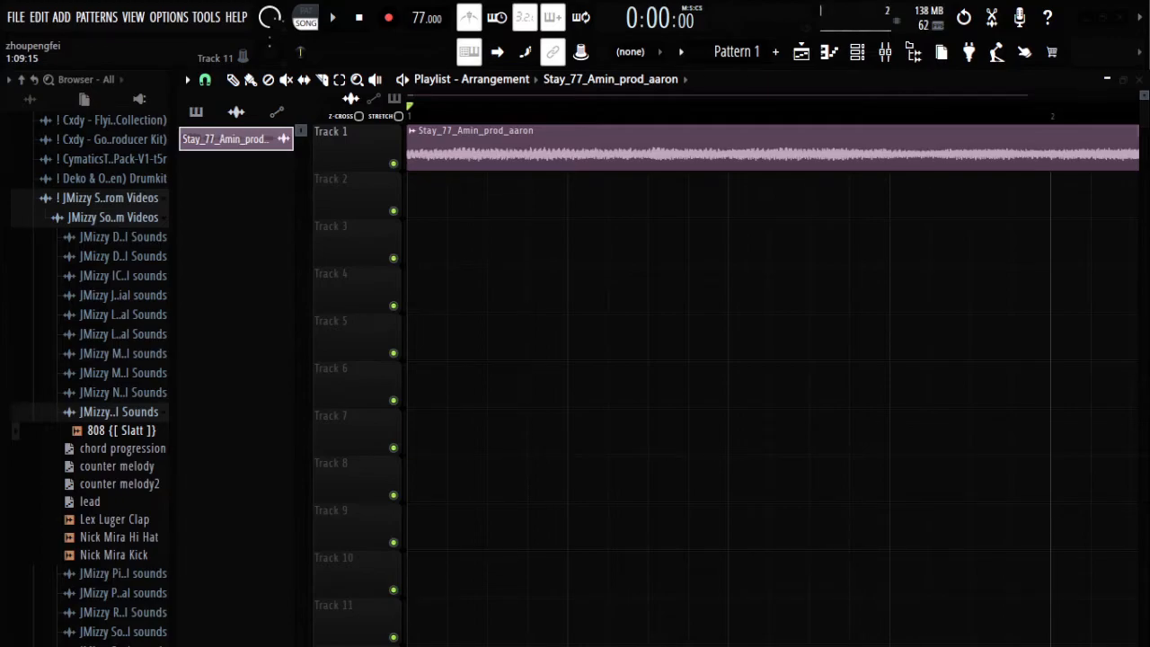
Step: Try the playhead at bar 2, return it to bar 1 and turn the metronome off
{"action": "left_click", "coordinate": [1051, 111]}
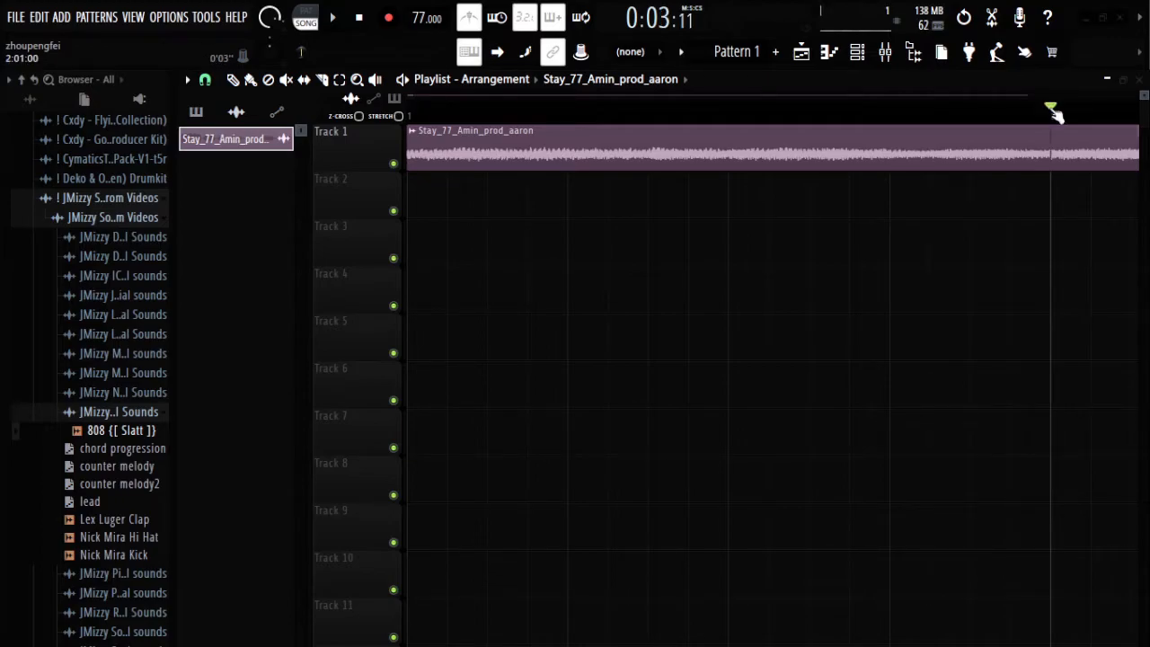
{"action": "left_click", "coordinate": [413, 115]}
{"action": "left_click", "coordinate": [471, 22]}
{"action": "left_click", "coordinate": [472, 22]}
{"action": "left_click", "coordinate": [472, 21]}
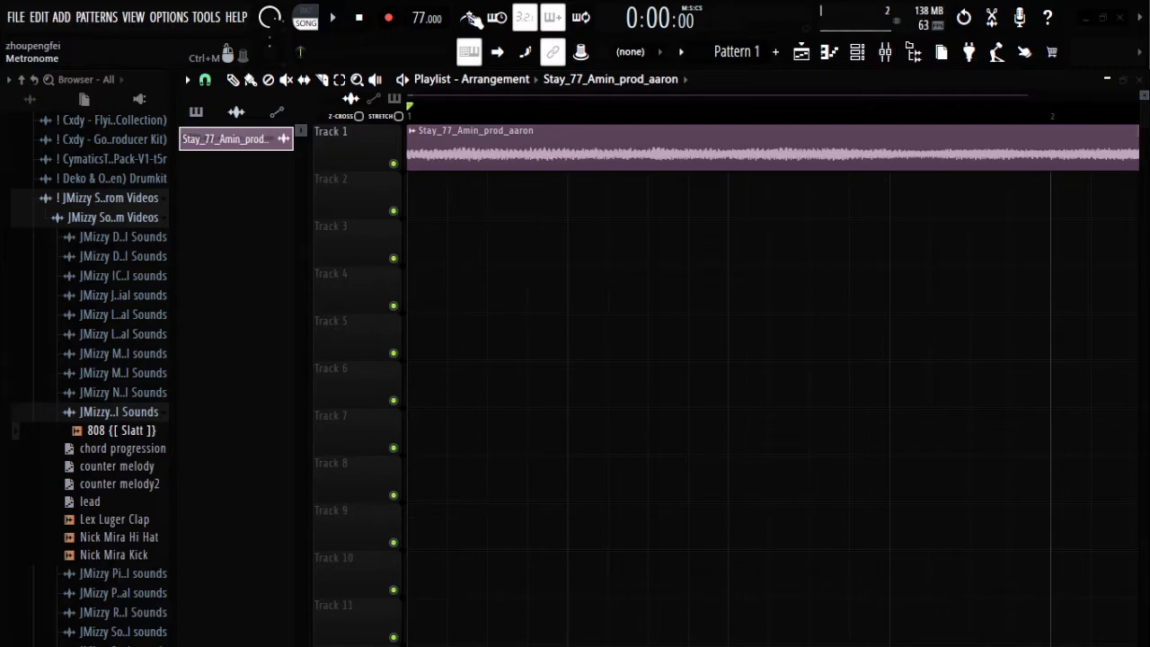
Step: Play the melody from the start of the arrangement for a few bars, then stop playback
{"action": "left_click", "coordinate": [1144, 360]}
{"action": "left_click_drag", "start_coordinate": [1149, 339], "coordinate": [1144, 100]}
{"action": "scroll", "coordinate": [440, 118], "scroll_direction": "down", "scroll_amount": 5}
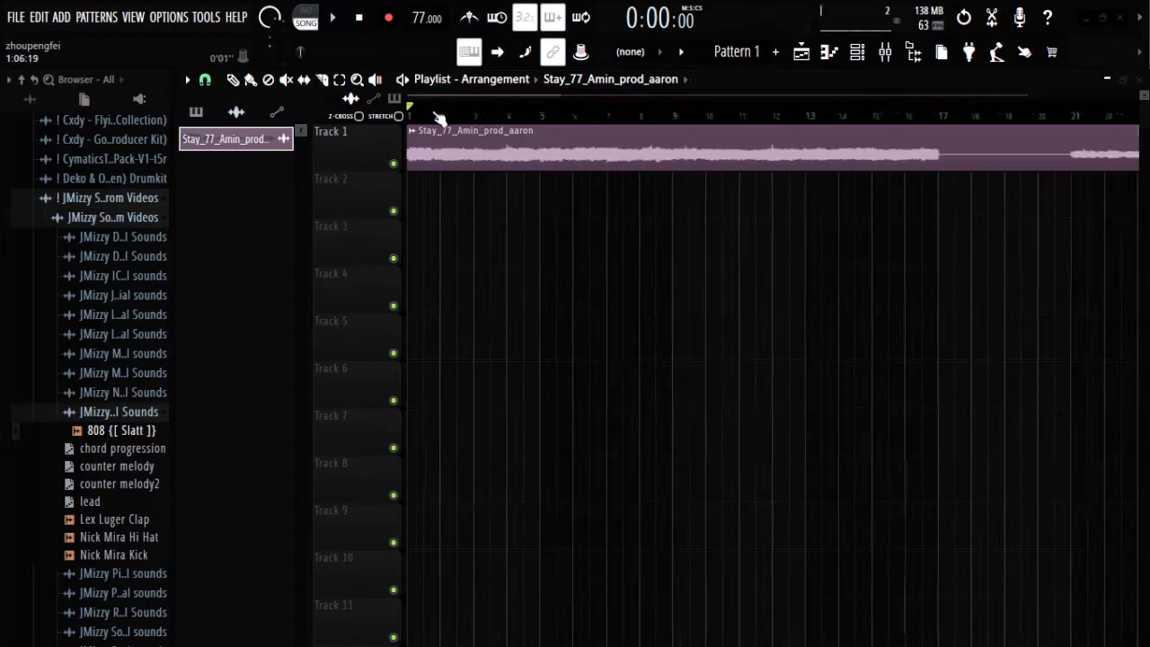
{"action": "key", "text": "space"}
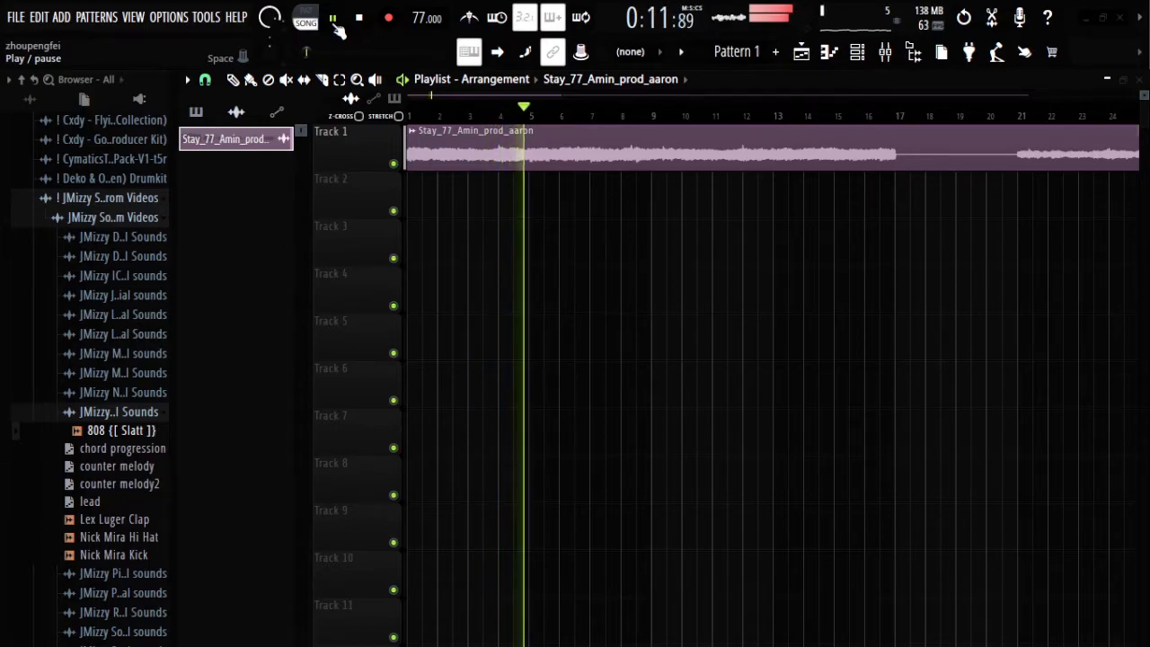
{"action": "key", "text": "space"}
Step: Slice the melody clip on Track 1 at bar 17 and delete everything after the cut
{"action": "scroll", "coordinate": [482, 118], "scroll_direction": "down", "scroll_amount": 2}
{"action": "scroll", "coordinate": [482, 118], "scroll_direction": "down", "scroll_amount": 3}
{"action": "left_click_drag", "start_coordinate": [611, 216], "coordinate": [612, 106]}
{"action": "left_click", "coordinate": [233, 80]}
{"action": "right_click", "coordinate": [745, 151]}
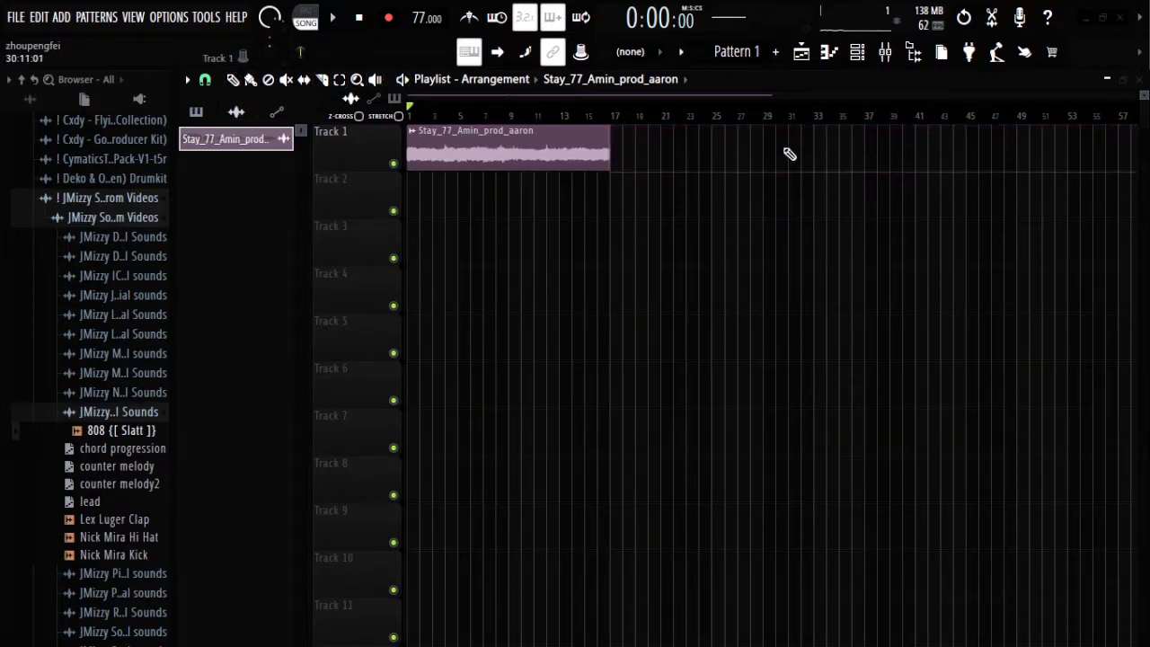
Step: Route the melody's audio channel to mixer track 5 and open the mixer
{"action": "left_click", "coordinate": [857, 51]}
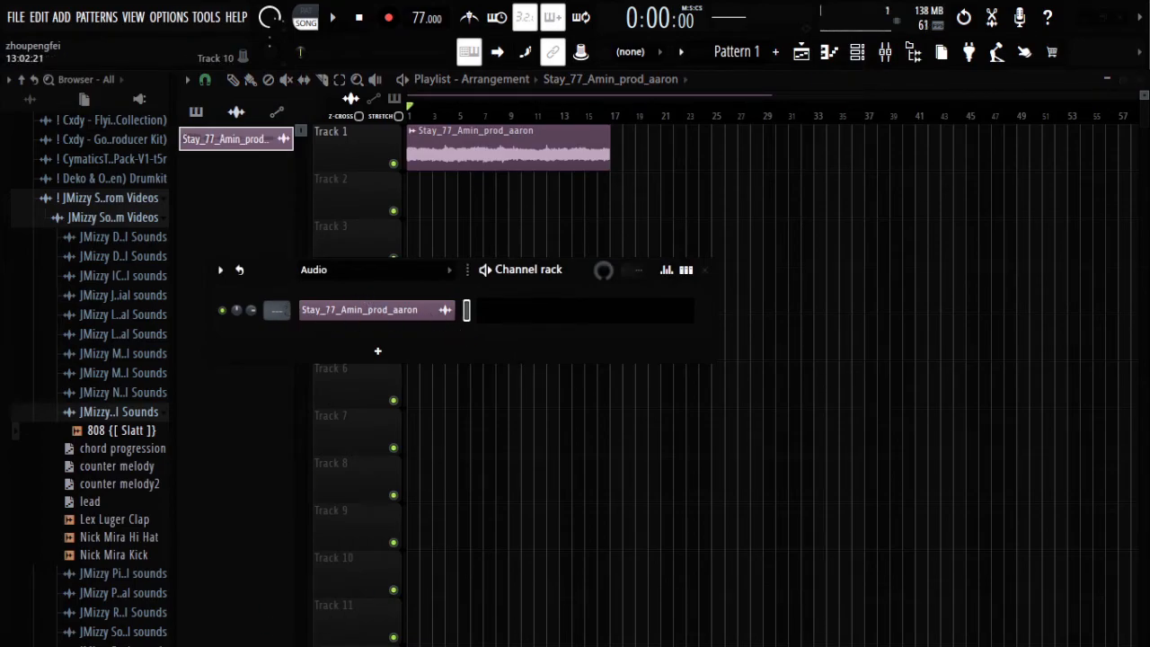
{"action": "left_click_drag", "start_coordinate": [277, 310], "coordinate": [277, 295]}
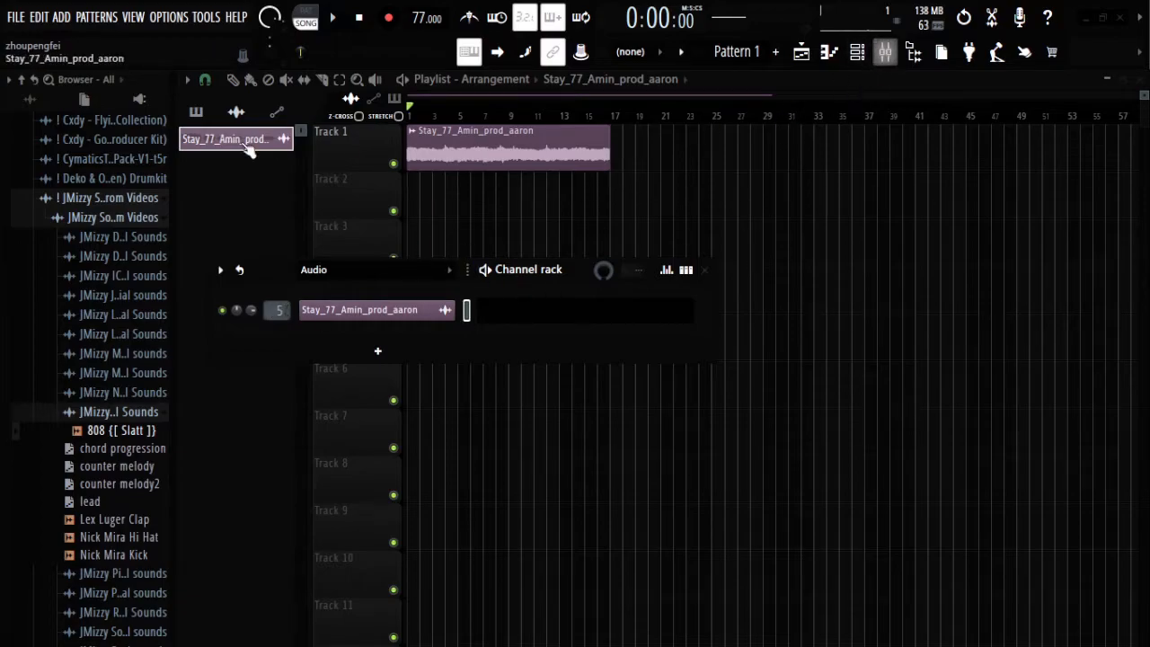
{"action": "key", "text": "Page_Down"}
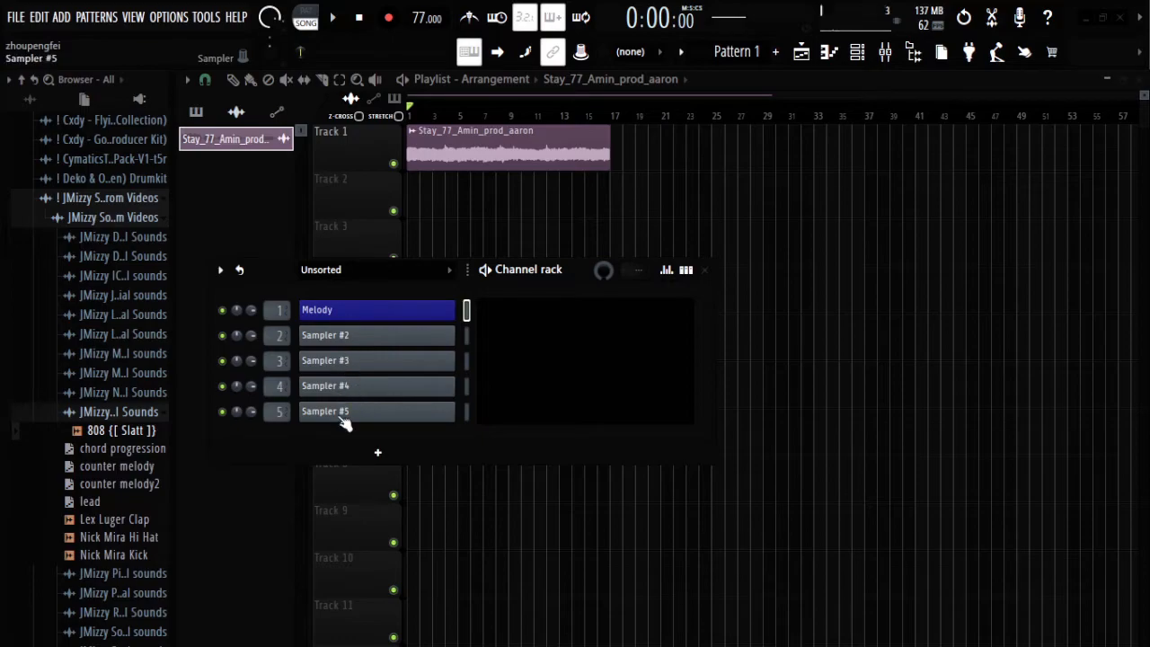
{"action": "left_click", "coordinate": [886, 52]}
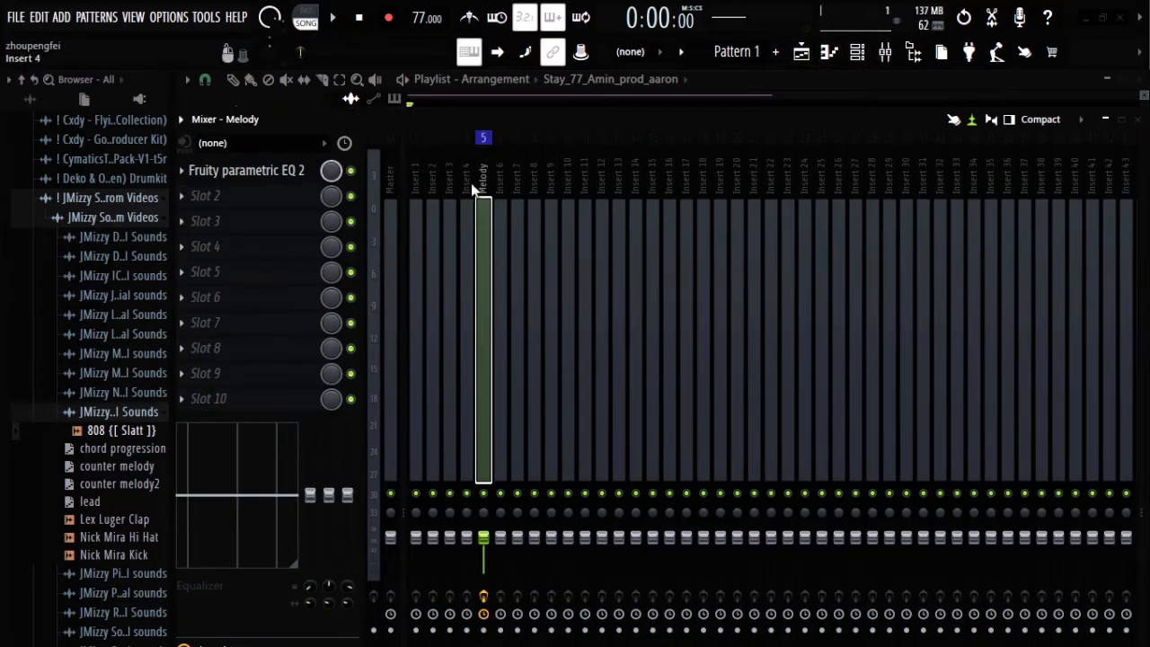
Step: Move the low-cut band slightly higher in the Melody track's Fruity parametric EQ 2, then close the EQ
{"action": "left_click", "coordinate": [243, 169]}
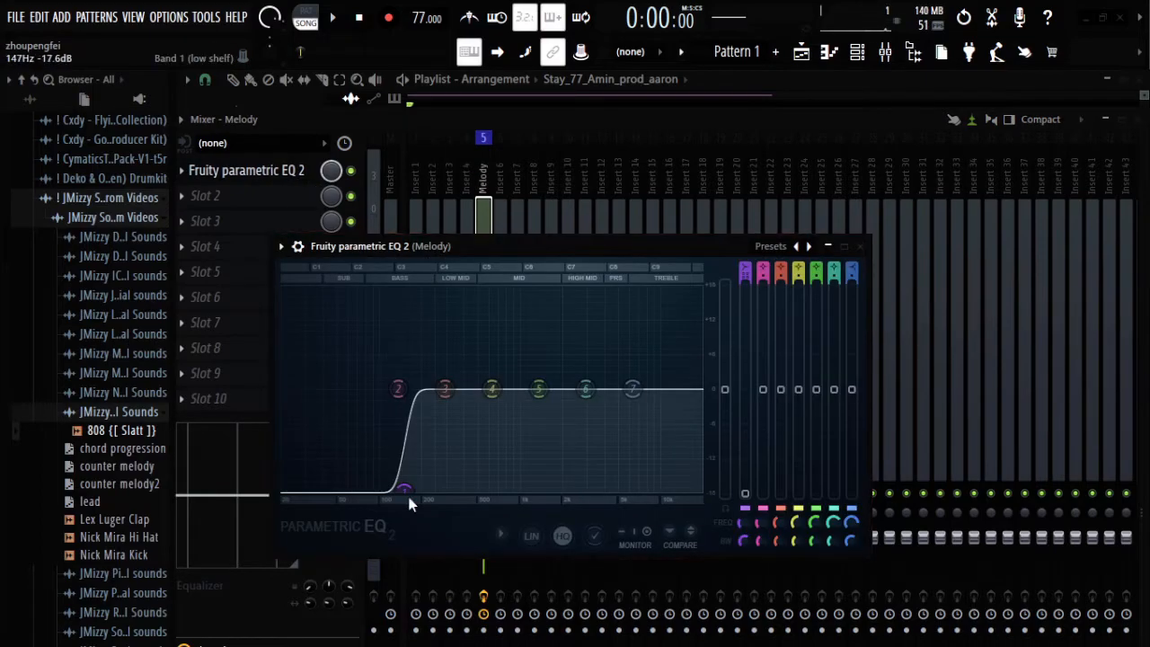
{"action": "left_click_drag", "start_coordinate": [411, 485], "coordinate": [421, 486]}
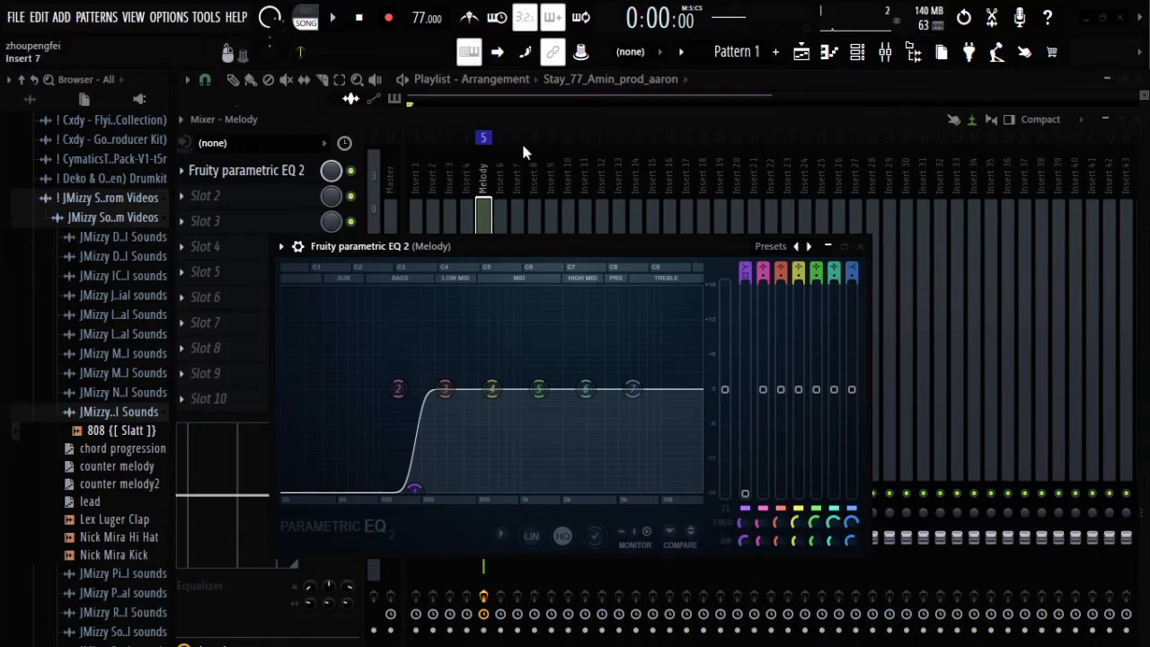
{"action": "left_click_drag", "start_coordinate": [476, 239], "coordinate": [561, 258]}
{"action": "mouse_move", "coordinate": [573, 109]}
{"action": "left_mouse_down"}
{"action": "mouse_move", "coordinate": [565, 130]}
{"action": "mouse_move", "coordinate": [566, 110]}
{"action": "left_mouse_up"}
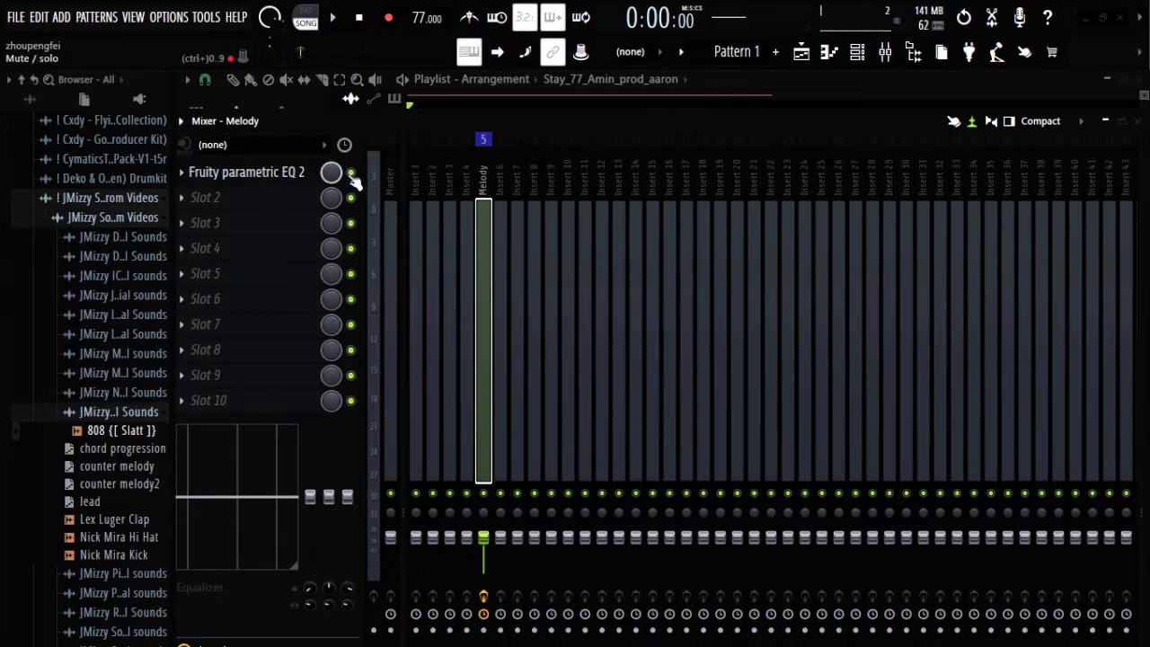
Step: Remove the existing EQ from slot 1 of the Melody track and load a fresh Fruity parametric EQ 2
{"action": "left_click", "coordinate": [292, 172]}
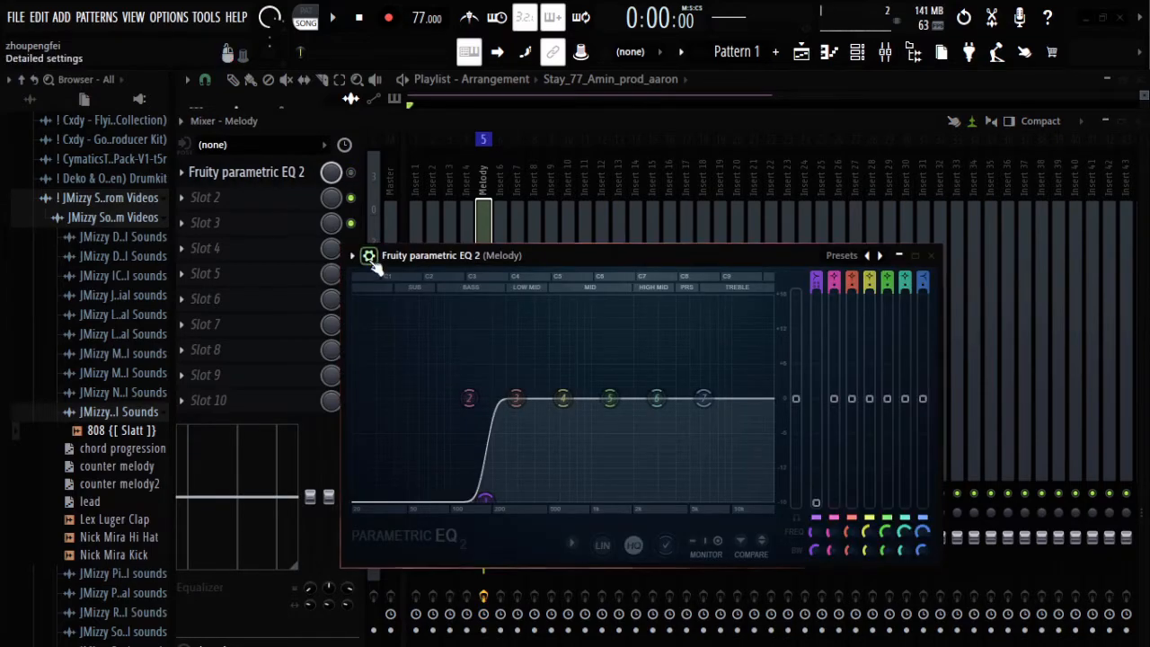
{"action": "left_click", "coordinate": [184, 175]}
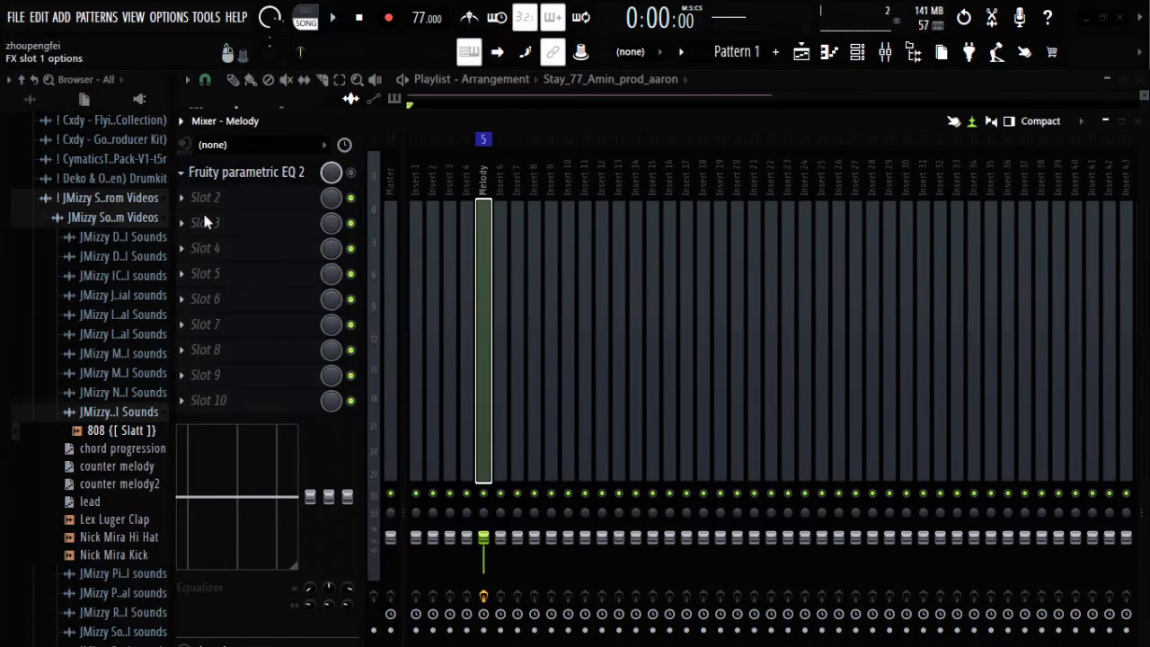
{"action": "left_click", "coordinate": [234, 170], "text": "alt"}
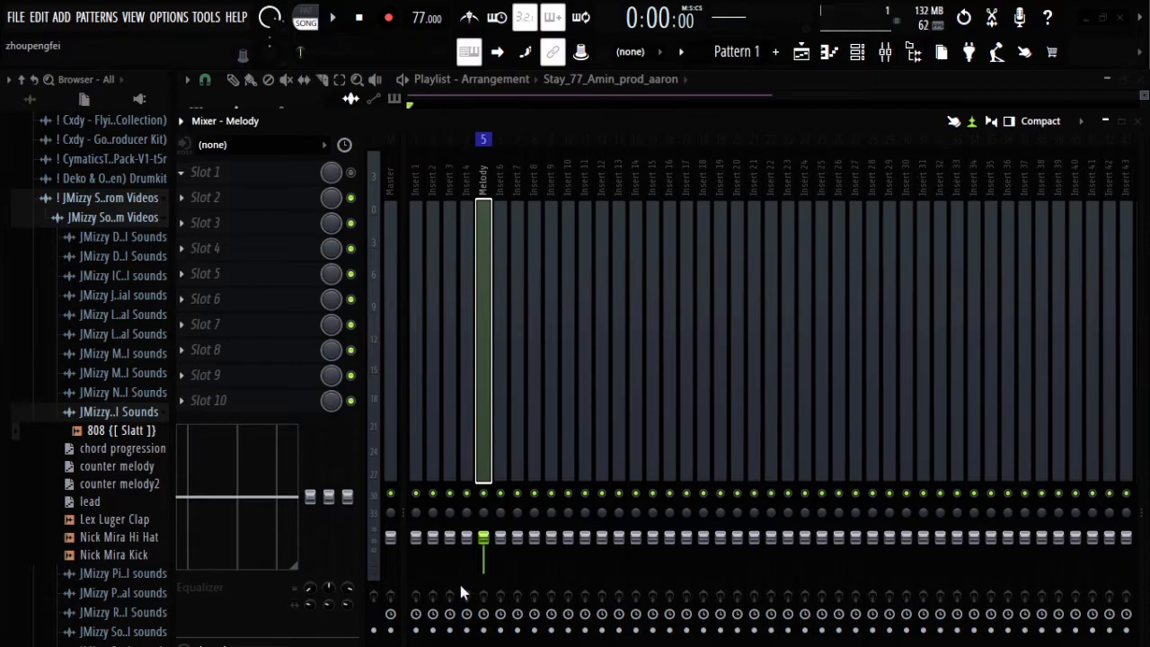
{"action": "key", "text": "ctrl+z"}
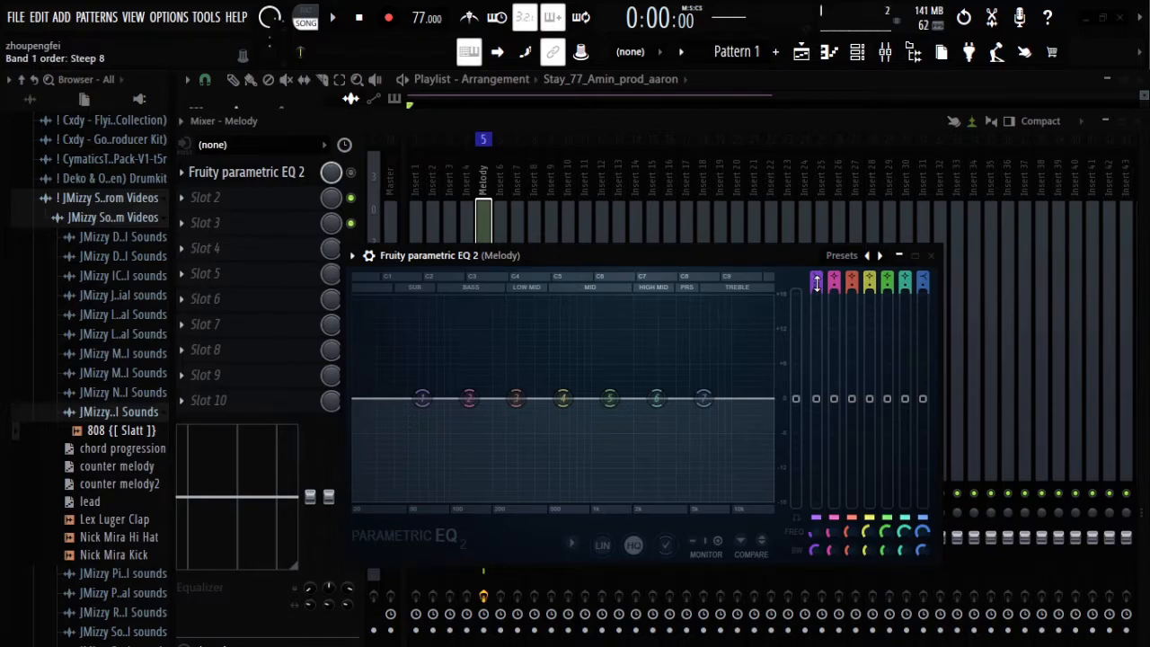
Step: Pull EQ band 1 fully down as a low cut and compare the Gentle 8 and Steep 8 slopes, keeping the steep one
{"action": "left_click_drag", "start_coordinate": [423, 398], "coordinate": [424, 497]}
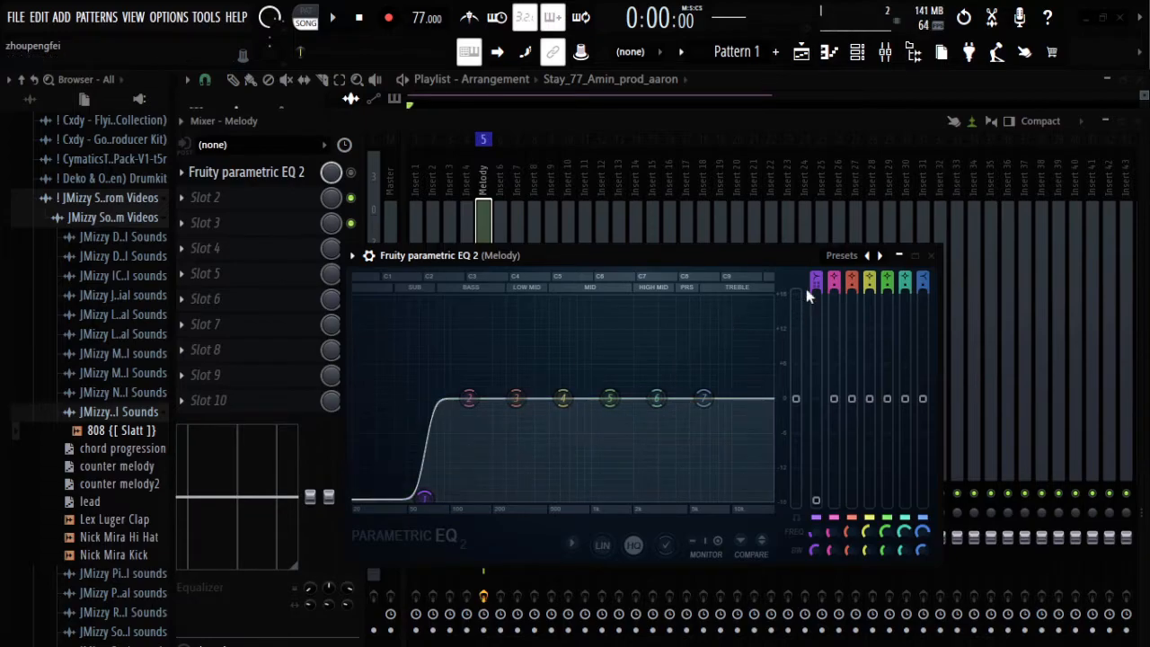
{"action": "scroll", "coordinate": [813, 280], "scroll_direction": "down", "scroll_amount": 3}
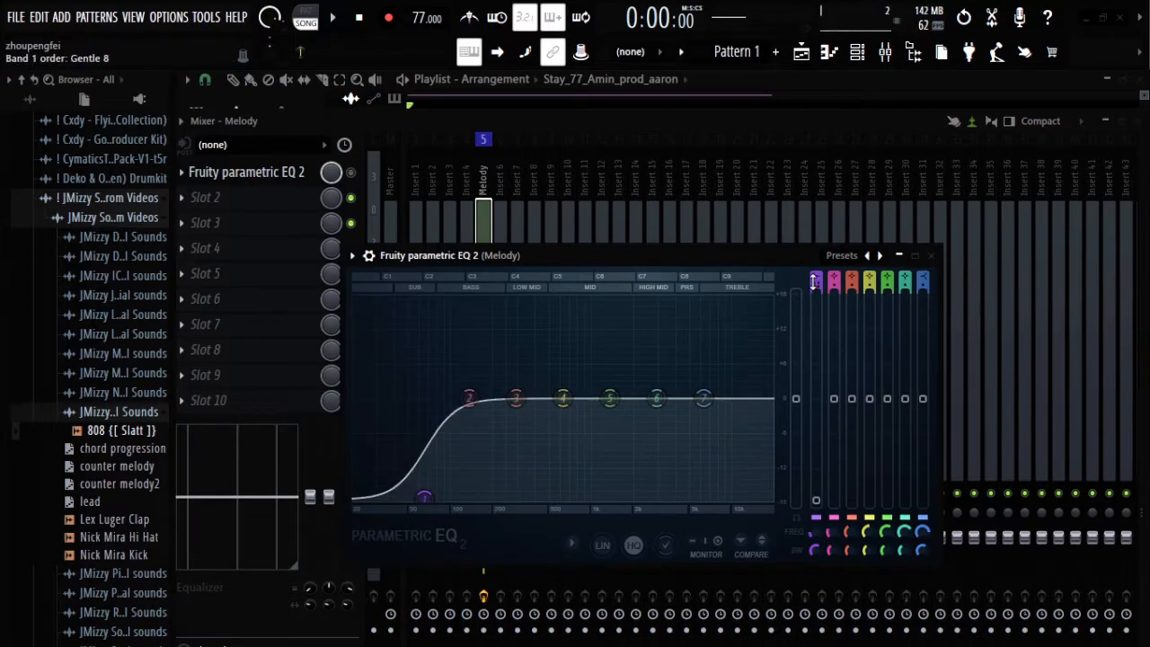
{"action": "scroll", "coordinate": [813, 281], "scroll_direction": "up", "scroll_amount": 2}
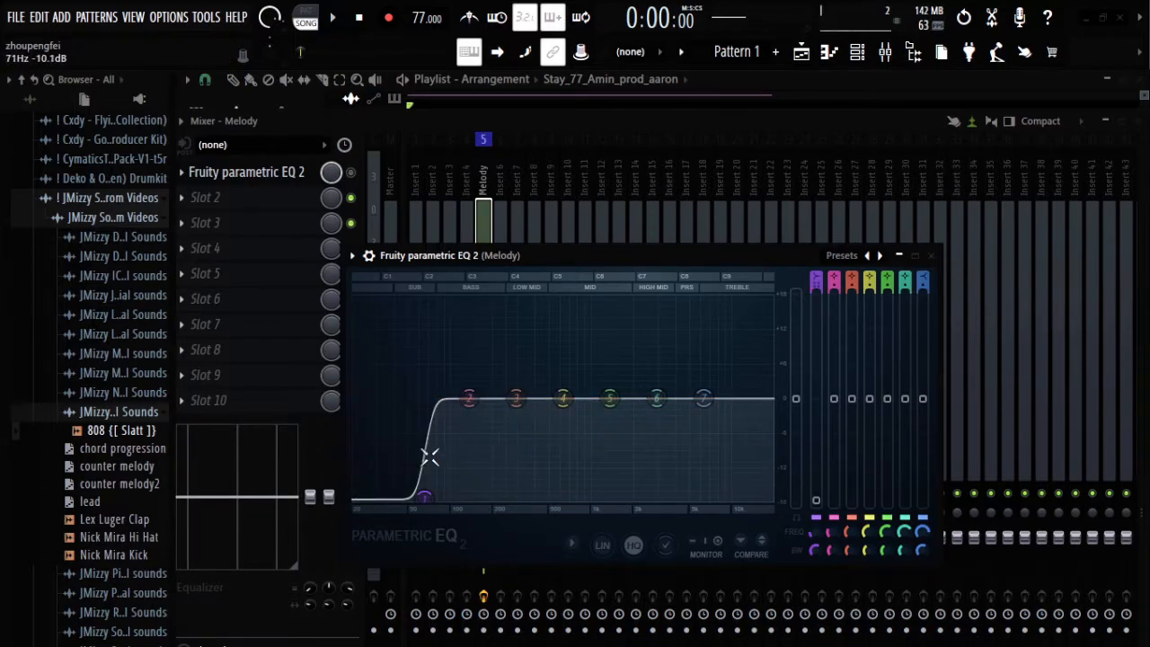
Step: Sweep the low cut from the lowest frequency up into the bass range while the melody plays, then stop playback
{"action": "left_click_drag", "start_coordinate": [426, 491], "coordinate": [356, 494]}
{"action": "key", "text": "space"}
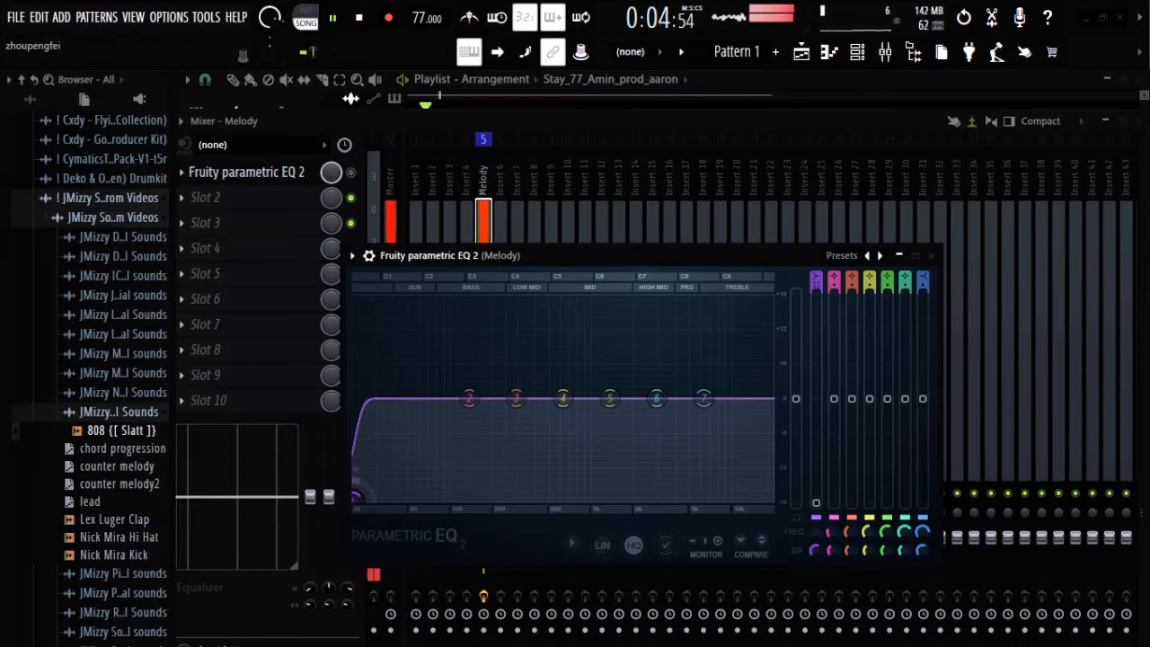
{"action": "left_click_drag", "start_coordinate": [357, 495], "coordinate": [478, 492]}
{"action": "key", "text": "space"}
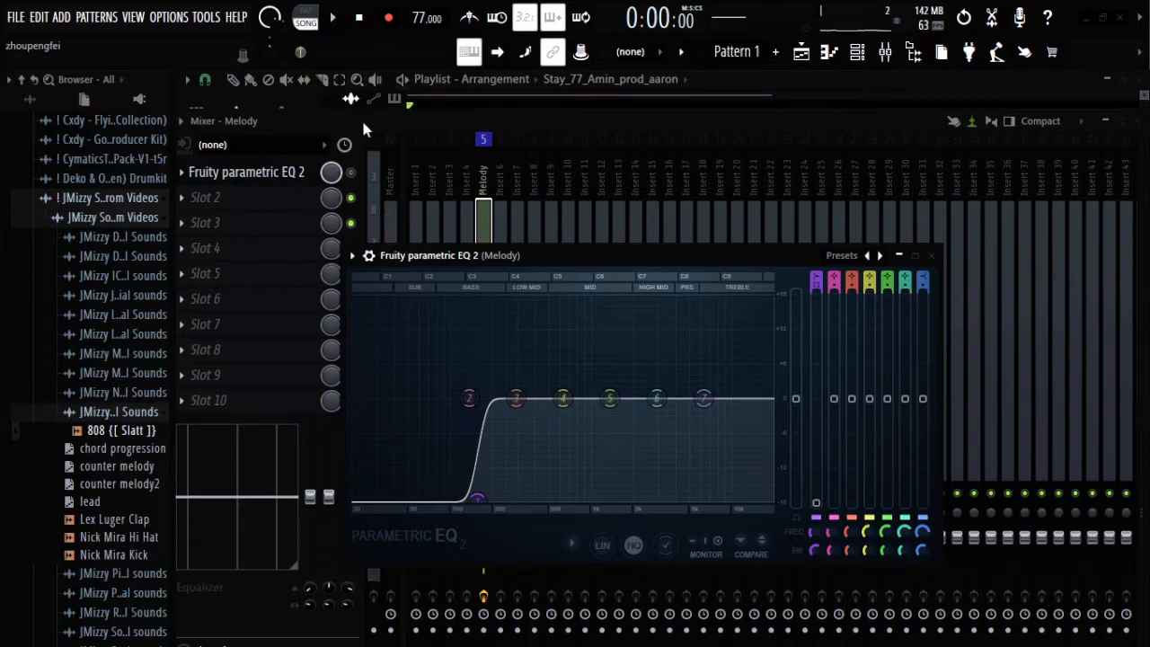
Step: Check the melody channel's mixer routing in the channel rack's Audio group, then close the rack
{"action": "left_click", "coordinate": [857, 55]}
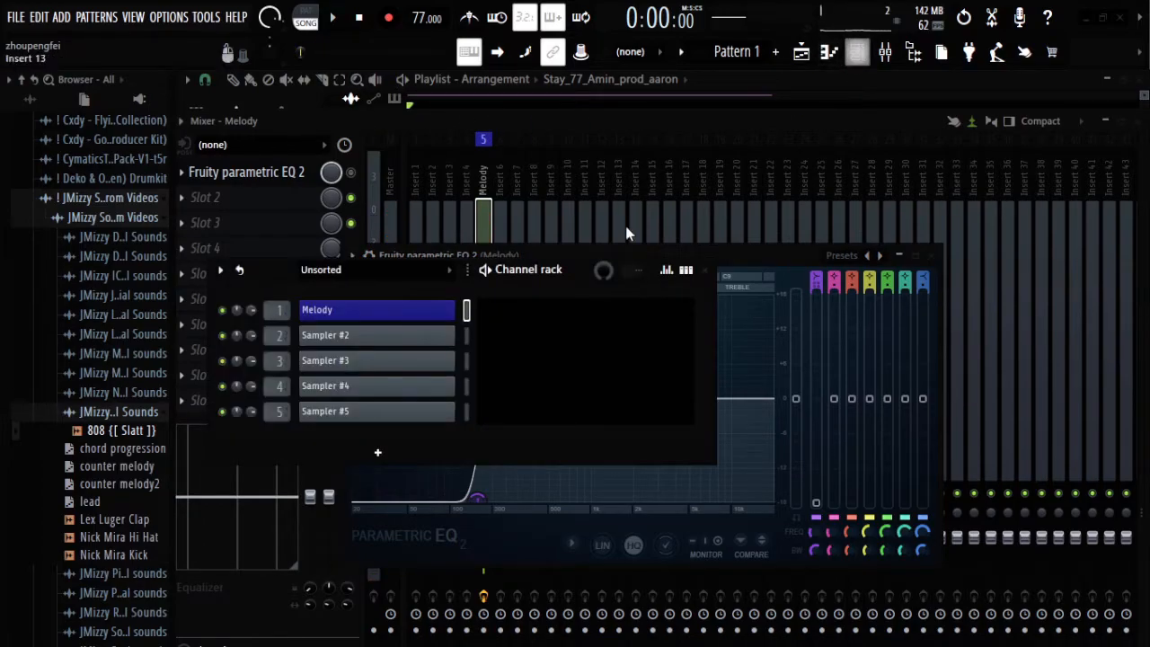
{"action": "left_click", "coordinate": [296, 324]}
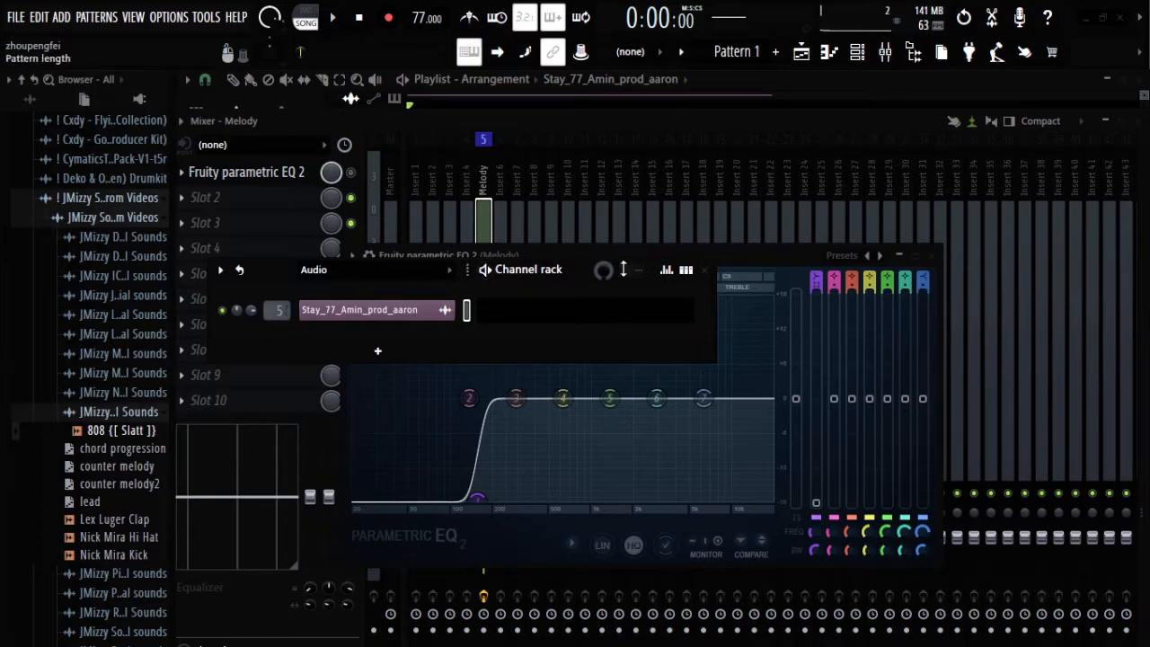
{"action": "left_click", "coordinate": [703, 270]}
Step: Play the melody and try the monitor display options of the parametric EQ
{"action": "key", "text": "space"}
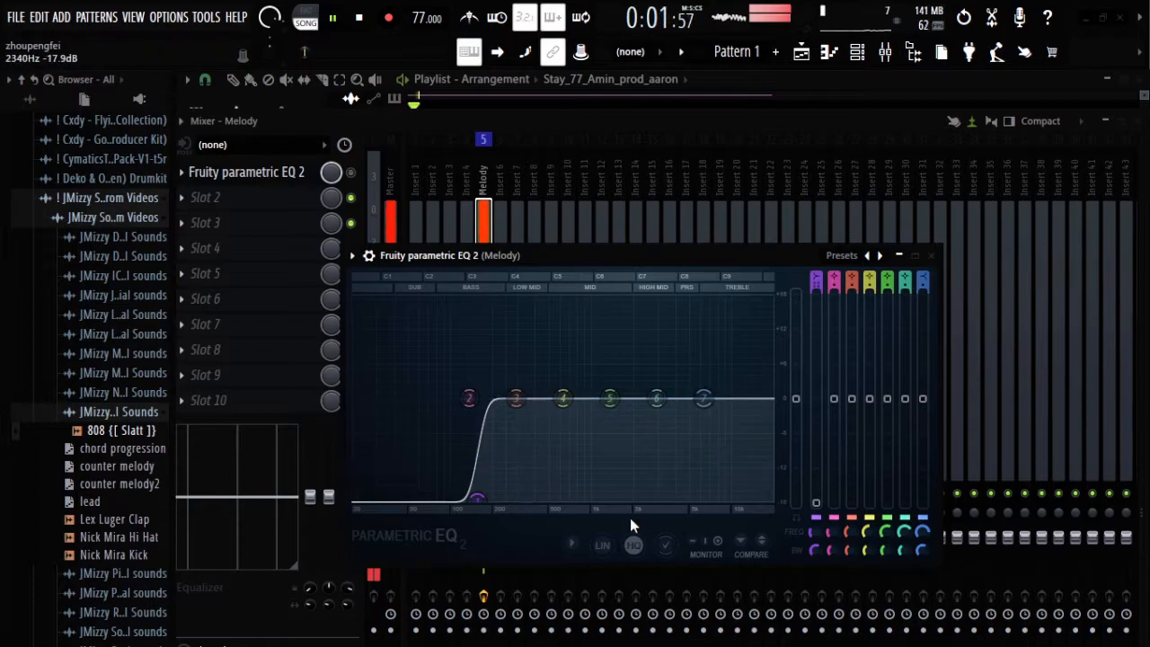
{"action": "left_click", "coordinate": [699, 545]}
{"action": "left_click", "coordinate": [709, 544]}
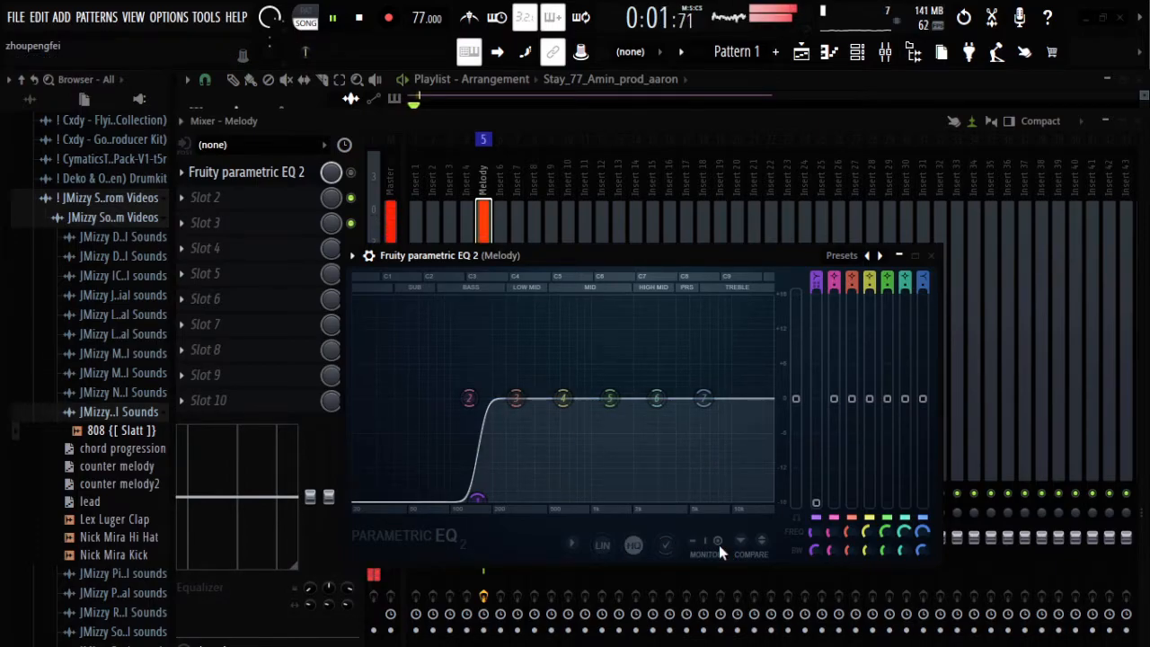
Step: Lower the band 1 low cut to 128 Hz during playback, close the EQ and enable it on the Melody track
{"action": "key", "text": "space"}
{"action": "key", "text": "space"}
{"action": "mouse_move", "coordinate": [476, 497]}
{"action": "left_mouse_down"}
{"action": "mouse_move", "coordinate": [641, 485]}
{"action": "mouse_move", "coordinate": [745, 501]}
{"action": "mouse_move", "coordinate": [467, 492]}
{"action": "left_mouse_up"}
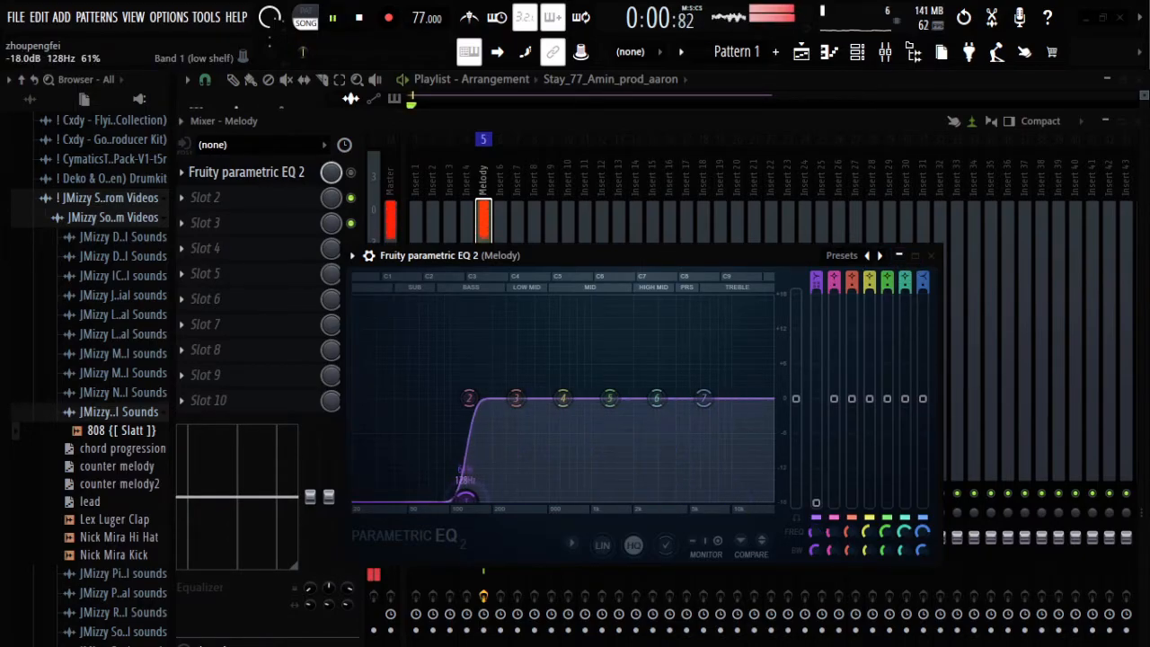
{"action": "key", "text": "space"}
{"action": "left_click", "coordinate": [935, 259]}
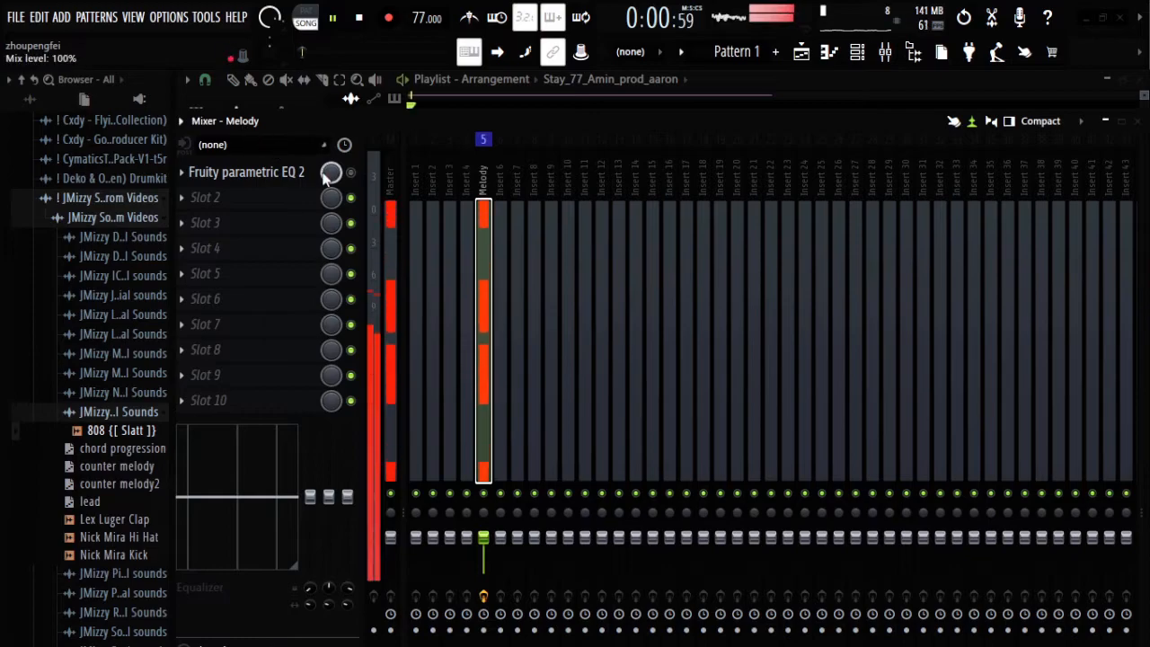
{"action": "left_click", "coordinate": [294, 173]}
{"action": "left_click", "coordinate": [284, 184]}
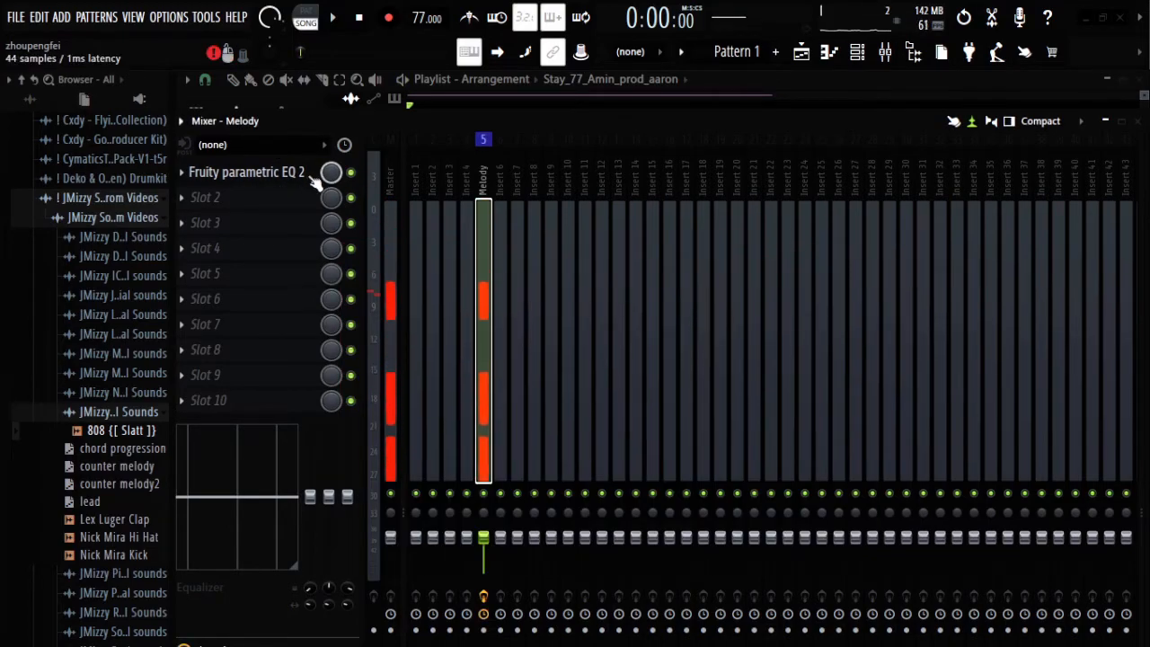
Step: Stop playback, reopen the Melody track's parametric EQ, lower the band 1 low cut to 20 Hz and play the melody
{"action": "key", "text": "space"}
{"action": "left_click", "coordinate": [259, 176]}
{"action": "key", "text": "space"}
{"action": "left_click_drag", "start_coordinate": [465, 497], "coordinate": [356, 497]}
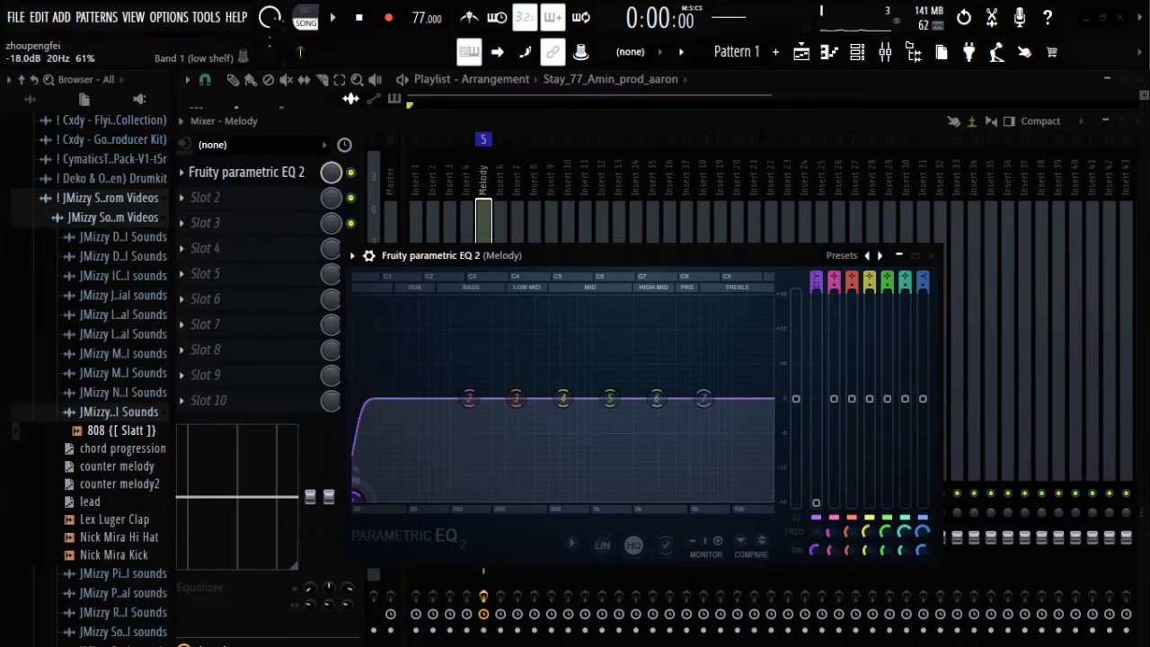
{"action": "key", "text": "space"}
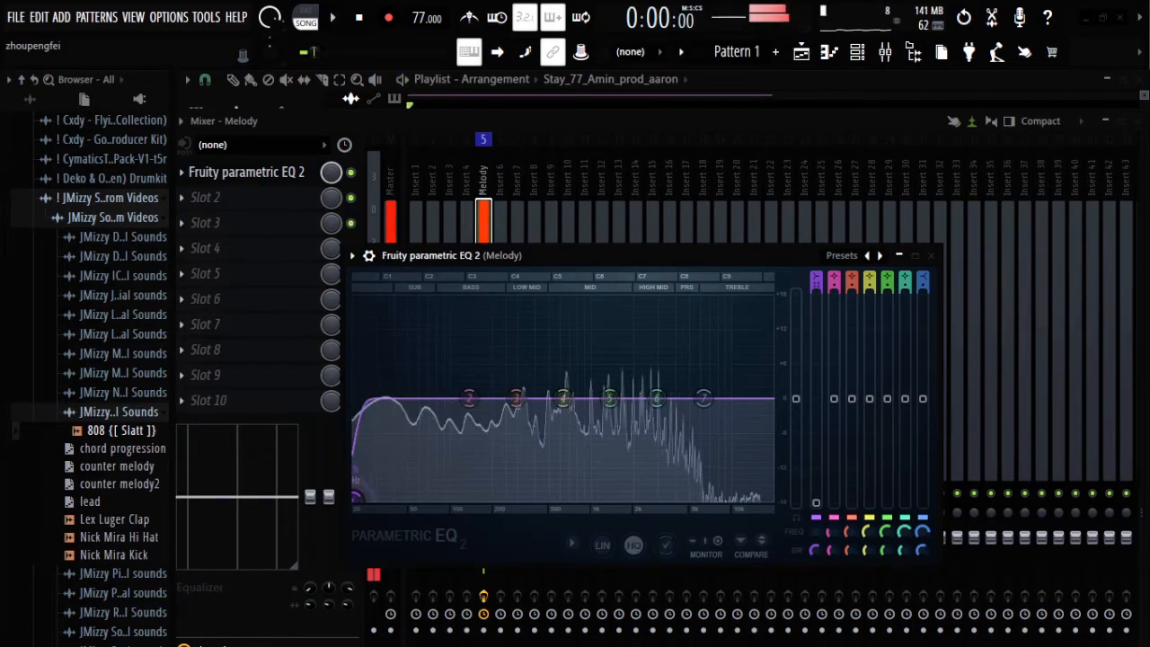
Step: Raise the band 1 low cut back into the upper bass range and play the melody to hear the cut
{"action": "left_click_drag", "start_coordinate": [356, 495], "coordinate": [416, 490]}
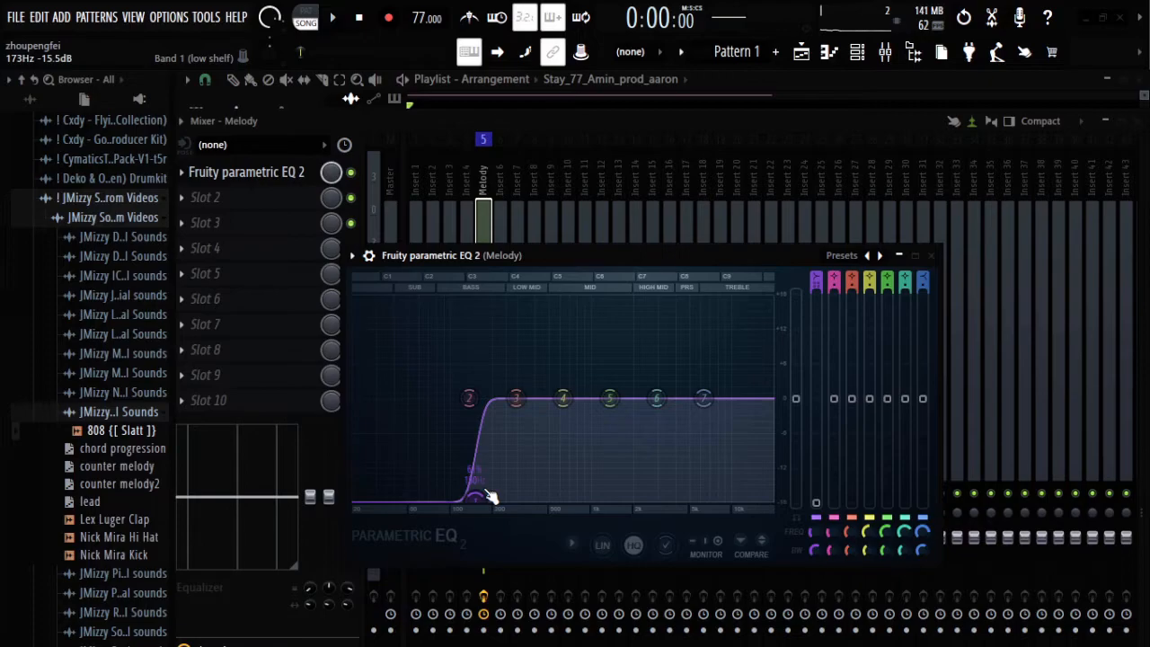
{"action": "key", "text": "space"}
{"action": "mouse_move", "coordinate": [488, 493]}
{"action": "left_mouse_down"}
{"action": "mouse_move", "coordinate": [472, 503]}
{"action": "mouse_move", "coordinate": [486, 499]}
{"action": "left_mouse_up"}
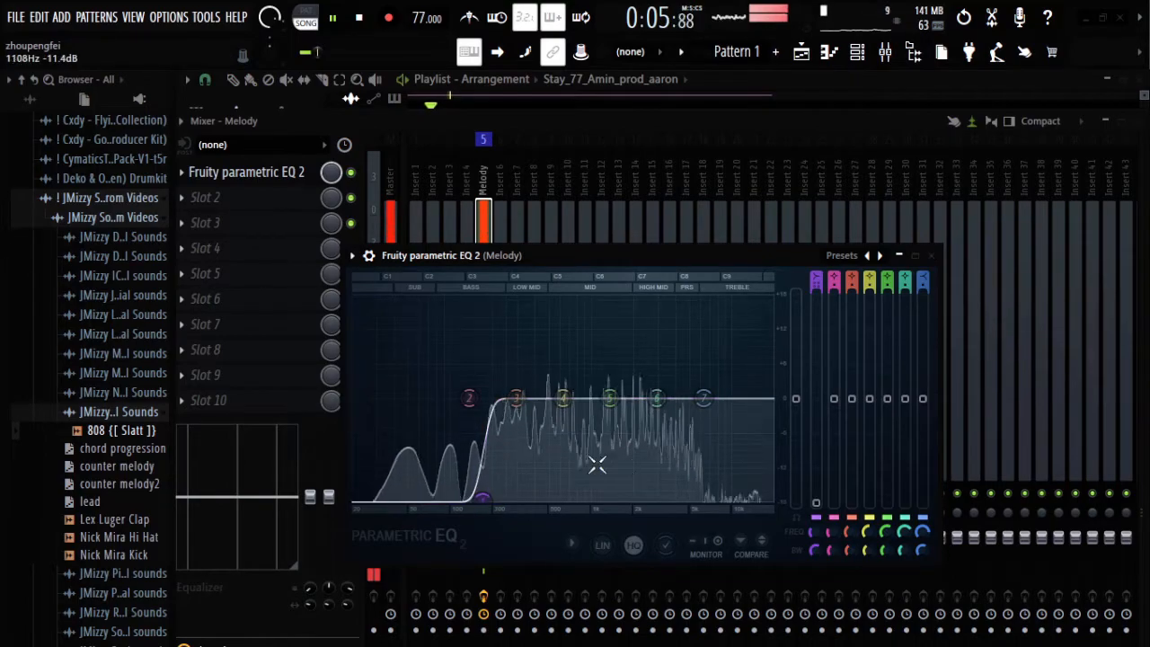
{"action": "key", "text": "space"}
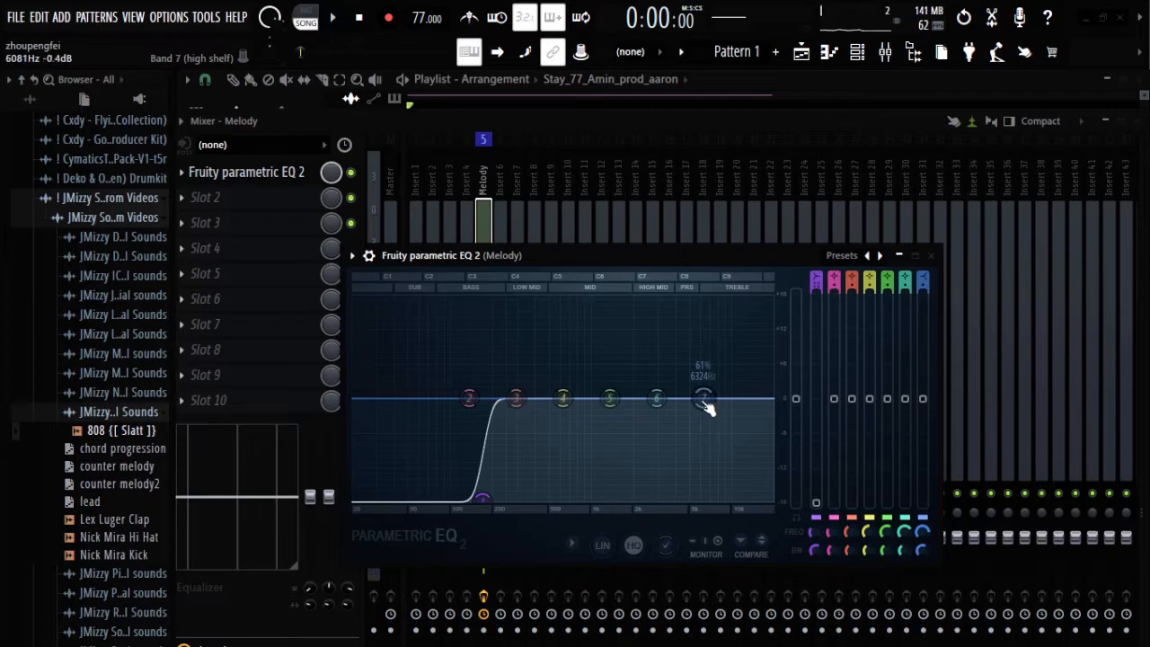
Step: Nudge band 7, turn band 6 into a narrow full boost near 1.8 kHz and play the melody
{"action": "mouse_move", "coordinate": [706, 403]}
{"action": "left_mouse_down"}
{"action": "mouse_move", "coordinate": [707, 368]}
{"action": "mouse_move", "coordinate": [711, 401]}
{"action": "left_mouse_up"}
{"action": "scroll", "coordinate": [711, 401], "scroll_direction": "up", "scroll_amount": 3}
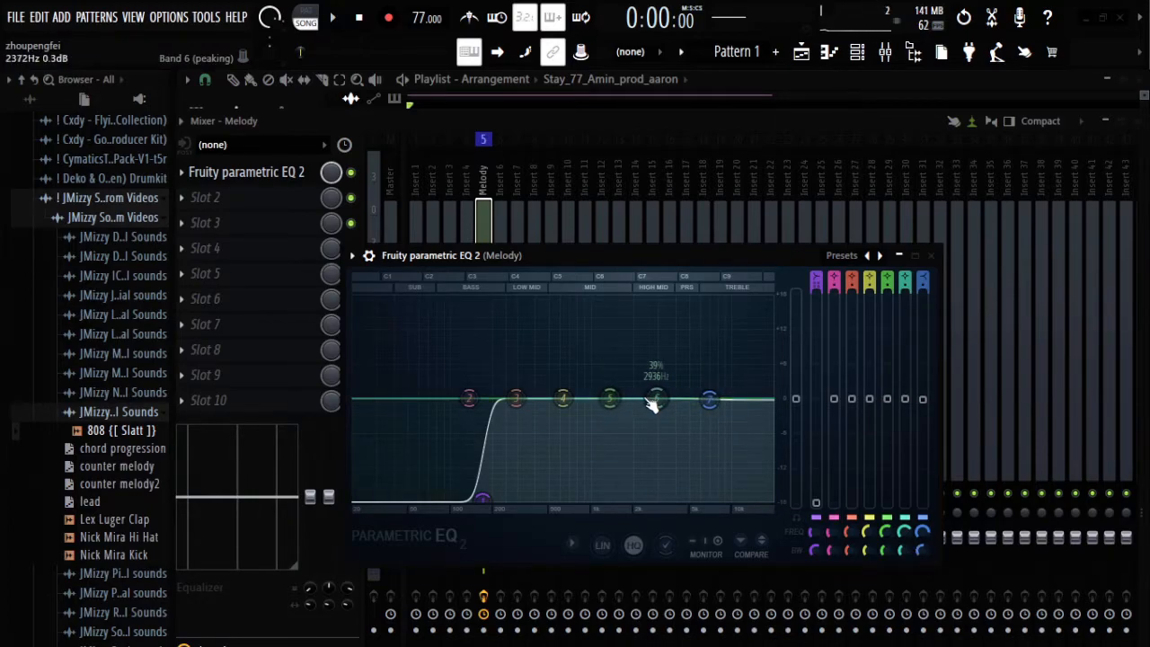
{"action": "left_click_drag", "start_coordinate": [660, 357], "coordinate": [628, 299]}
{"action": "key", "text": "space"}
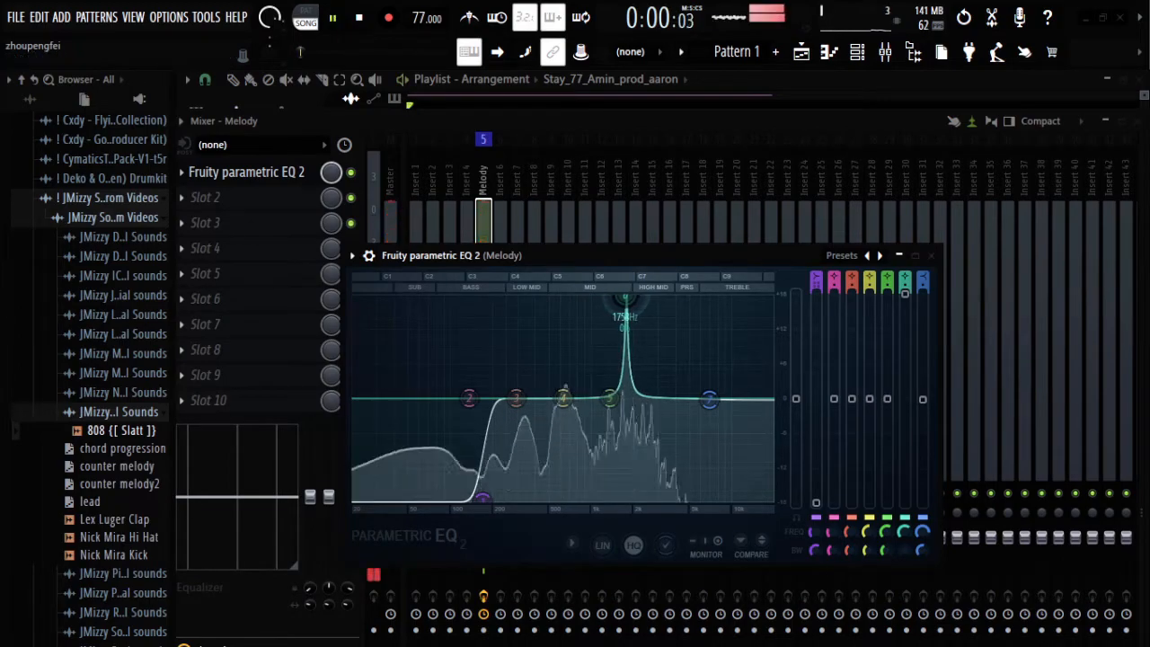
{"action": "key", "text": "space"}
Step: Invert band 6 into a narrow full cut, add a matching band 4 cut just above it and play the melody
{"action": "left_click_drag", "start_coordinate": [627, 299], "coordinate": [629, 507]}
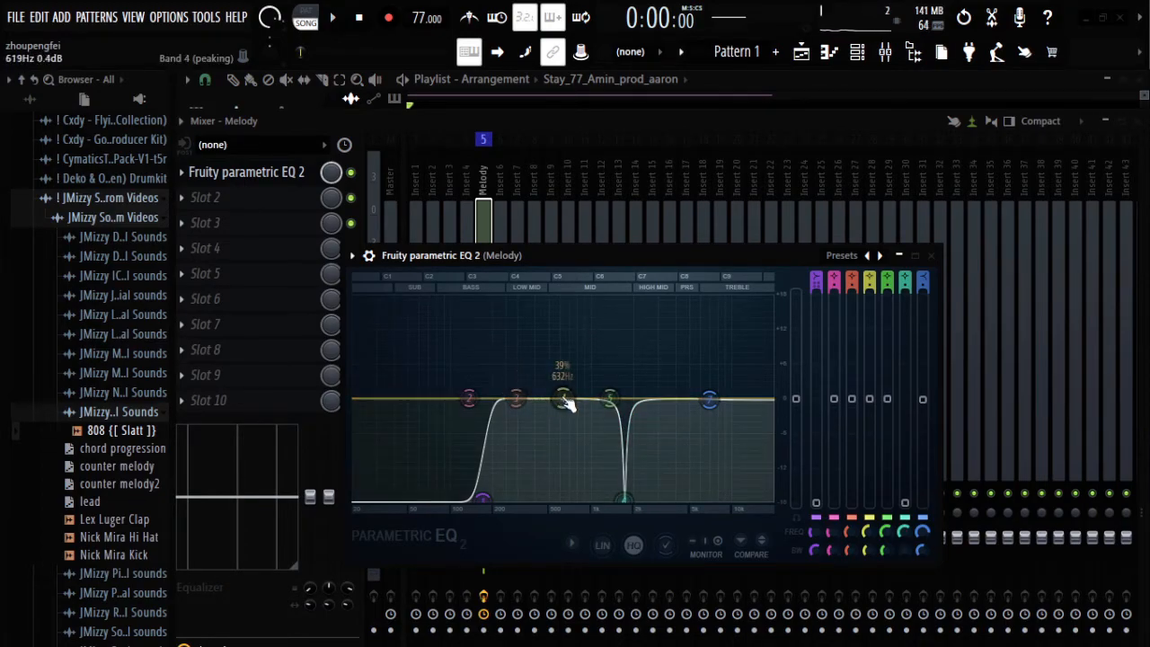
{"action": "left_click_drag", "start_coordinate": [570, 331], "coordinate": [650, 508]}
{"action": "key", "text": "space"}
{"action": "key", "text": "space"}
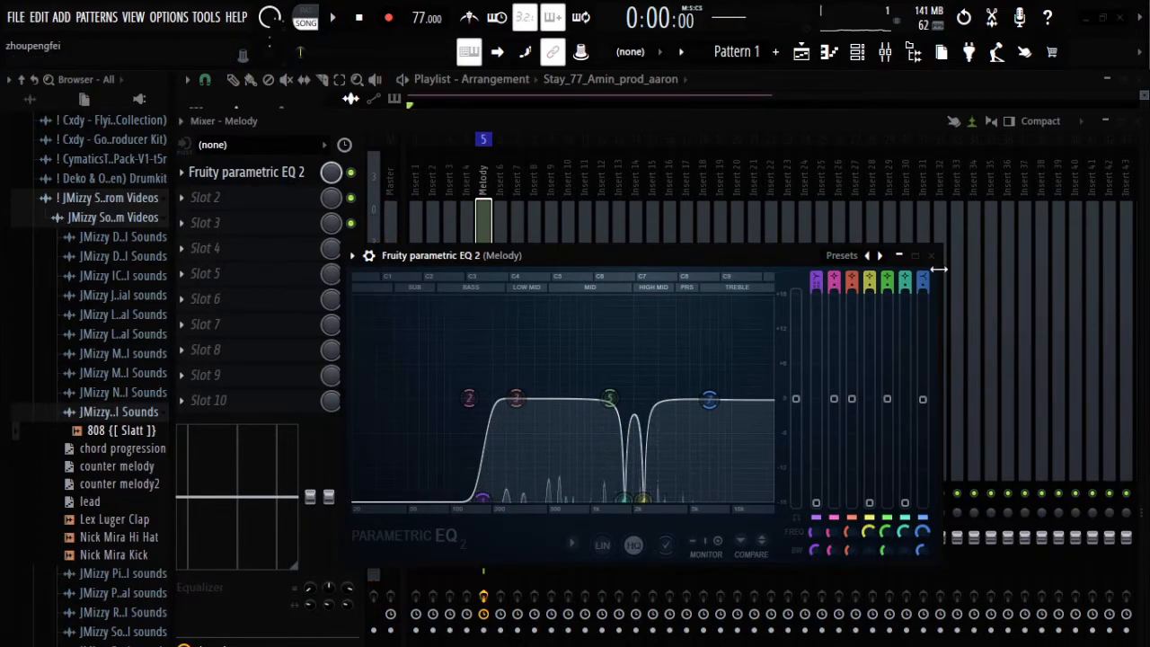
Step: Close the EQ and play the melody briefly to hear the result
{"action": "left_click", "coordinate": [931, 255]}
{"action": "key", "text": "space"}
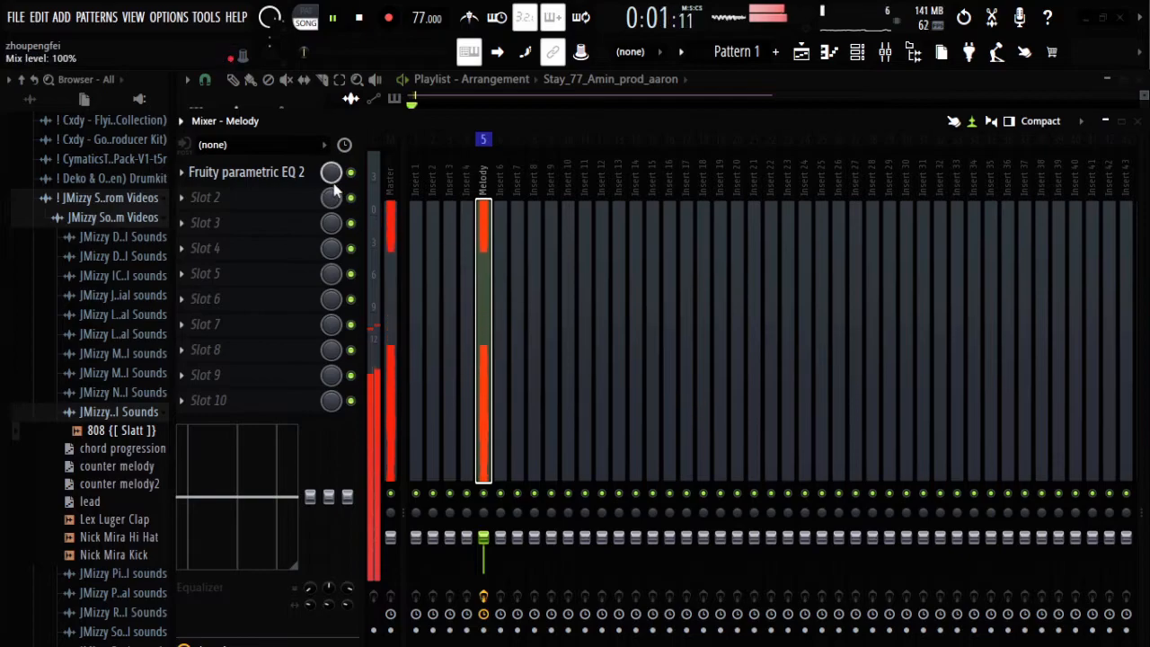
{"action": "key", "text": "space"}
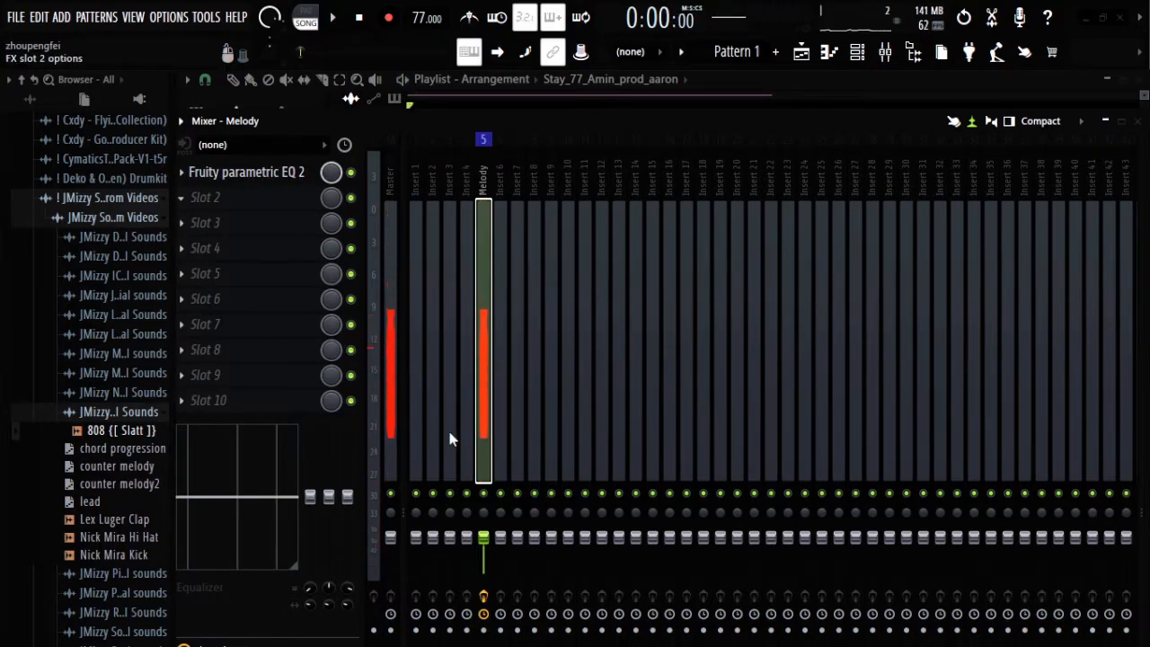
Step: Add Fruity soft clipper to slot 2 of the Melody track with 71% post gain, play the melody and close the mixer
{"action": "left_click_drag", "start_coordinate": [382, 321], "coordinate": [382, 348]}
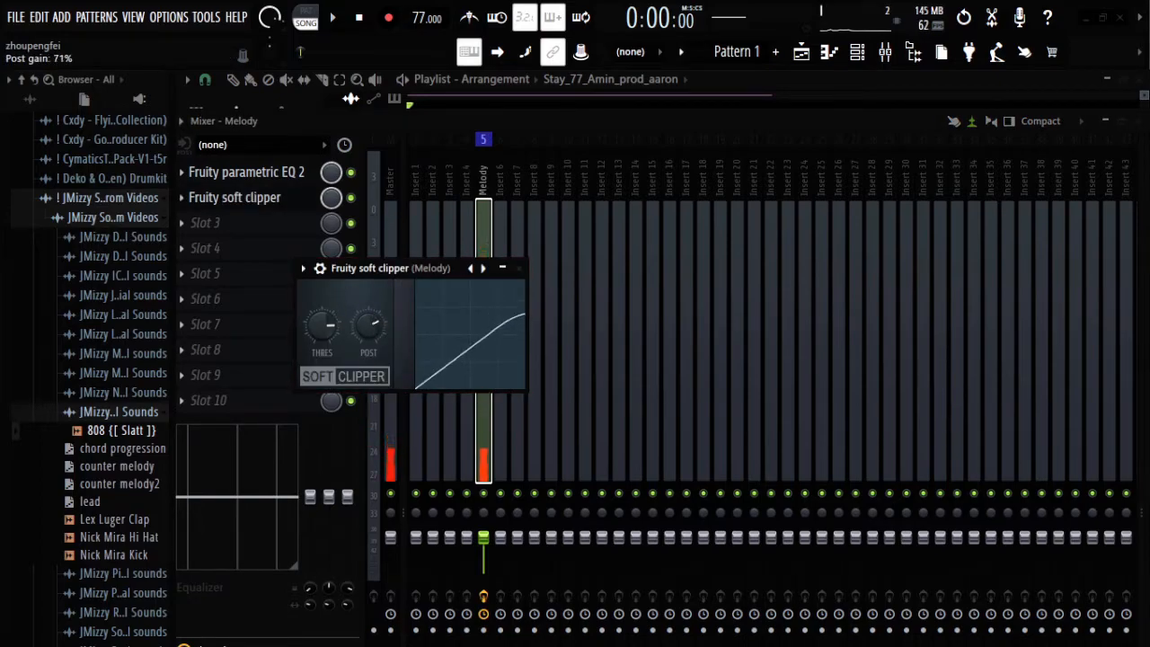
{"action": "left_click", "coordinate": [519, 268]}
{"action": "key", "text": "space"}
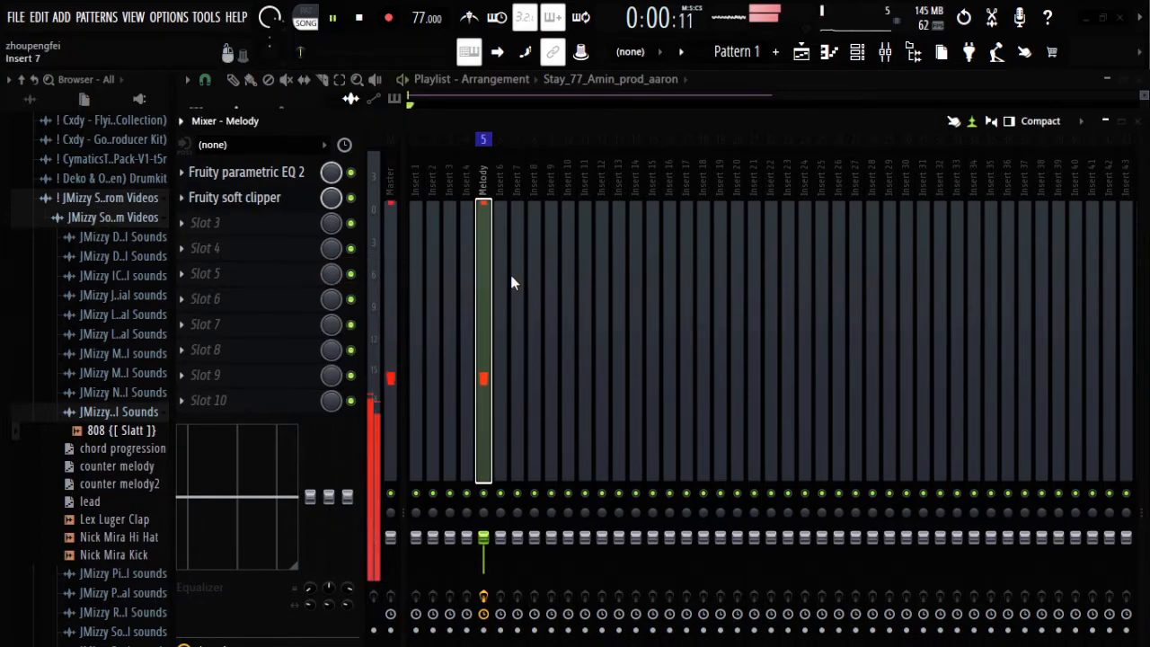
{"action": "key", "text": "space"}
{"action": "left_click", "coordinate": [1139, 123]}
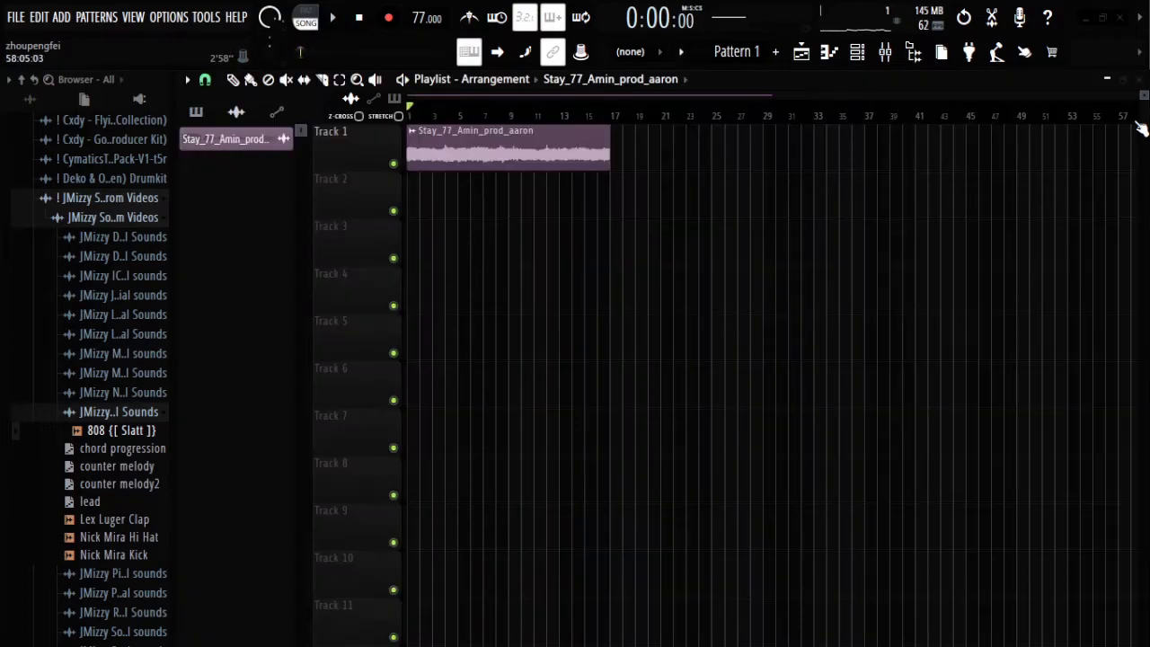
Step: Collapse the JMizzy sounds folder and look through the list of sample packs in the browser
{"action": "left_click", "coordinate": [136, 219]}
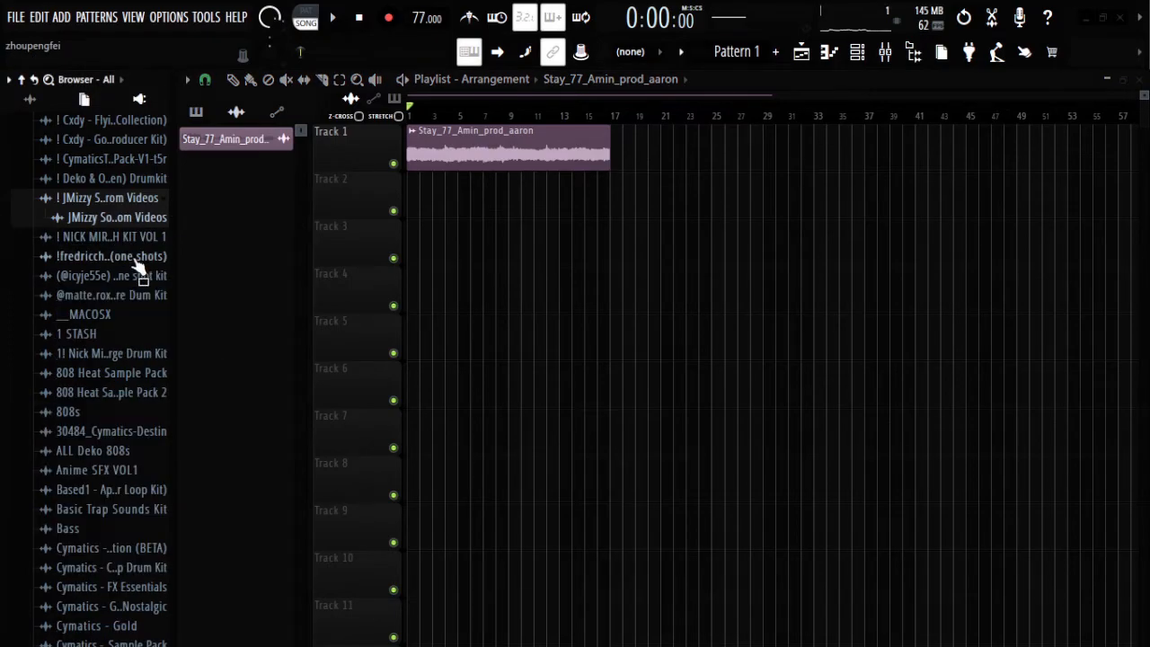
{"action": "scroll", "coordinate": [132, 295], "scroll_direction": "up", "scroll_amount": 3}
{"action": "scroll", "coordinate": [125, 350], "scroll_direction": "down", "scroll_amount": 3}
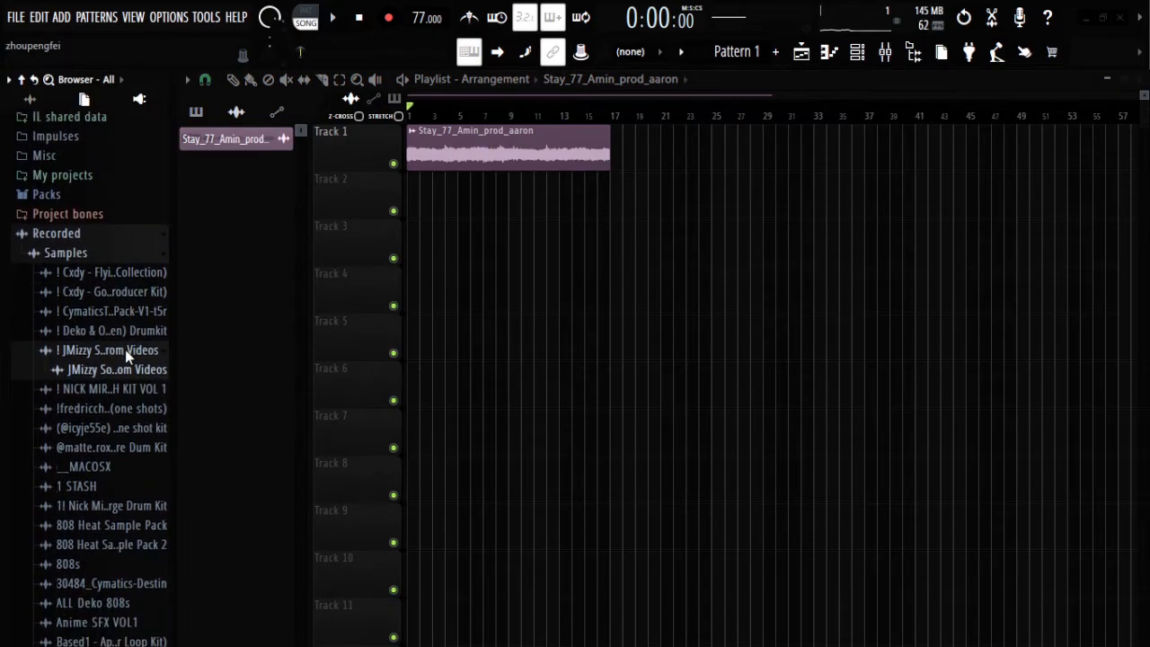
{"action": "scroll", "coordinate": [108, 404], "scroll_direction": "down", "scroll_amount": 10}
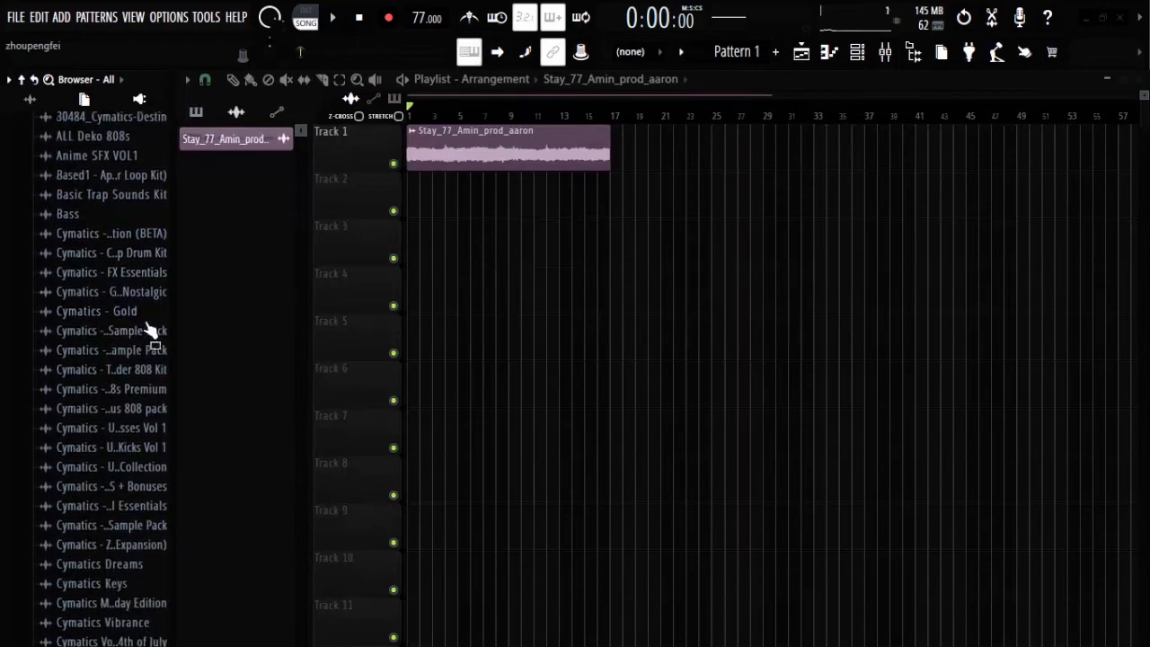
{"action": "scroll", "coordinate": [57, 390], "scroll_direction": "down", "scroll_amount": 2}
{"action": "scroll", "coordinate": [54, 414], "scroll_direction": "up", "scroll_amount": 6}
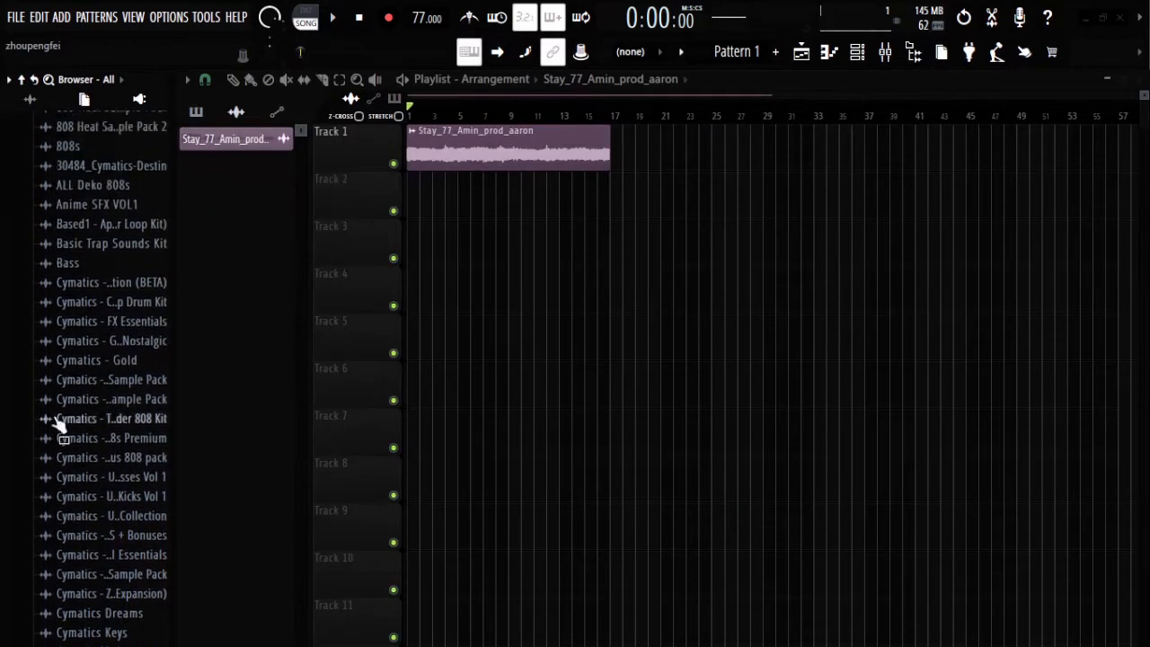
{"action": "scroll", "coordinate": [84, 405], "scroll_direction": "up", "scroll_amount": 2}
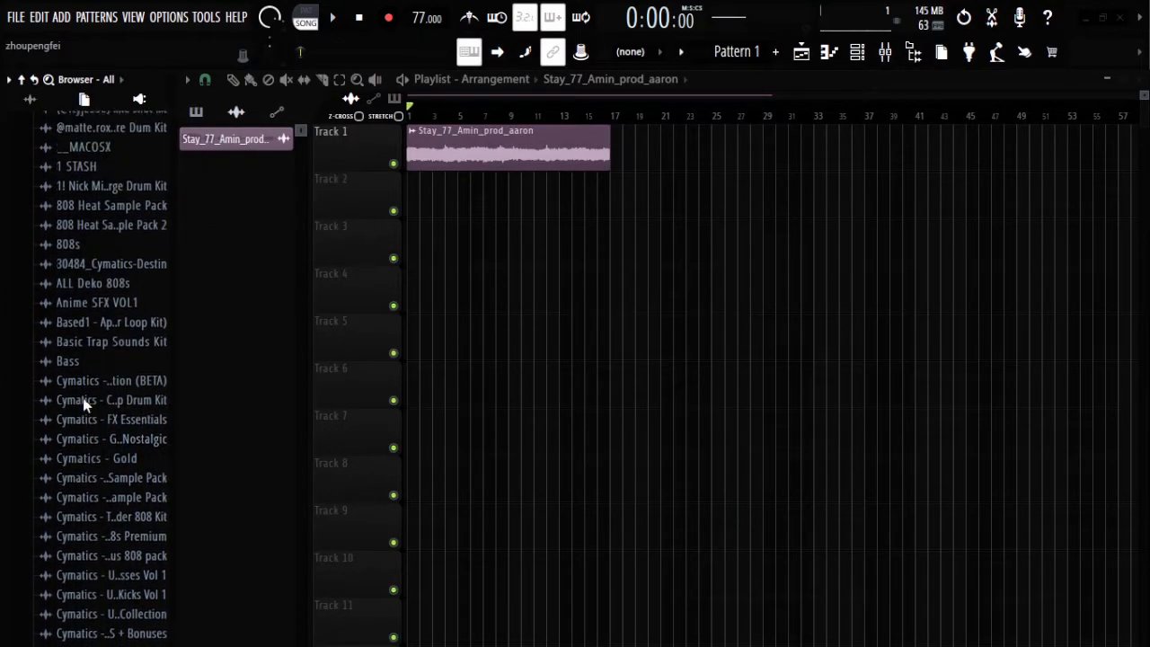
{"action": "scroll", "coordinate": [112, 269], "scroll_direction": "up", "scroll_amount": 2}
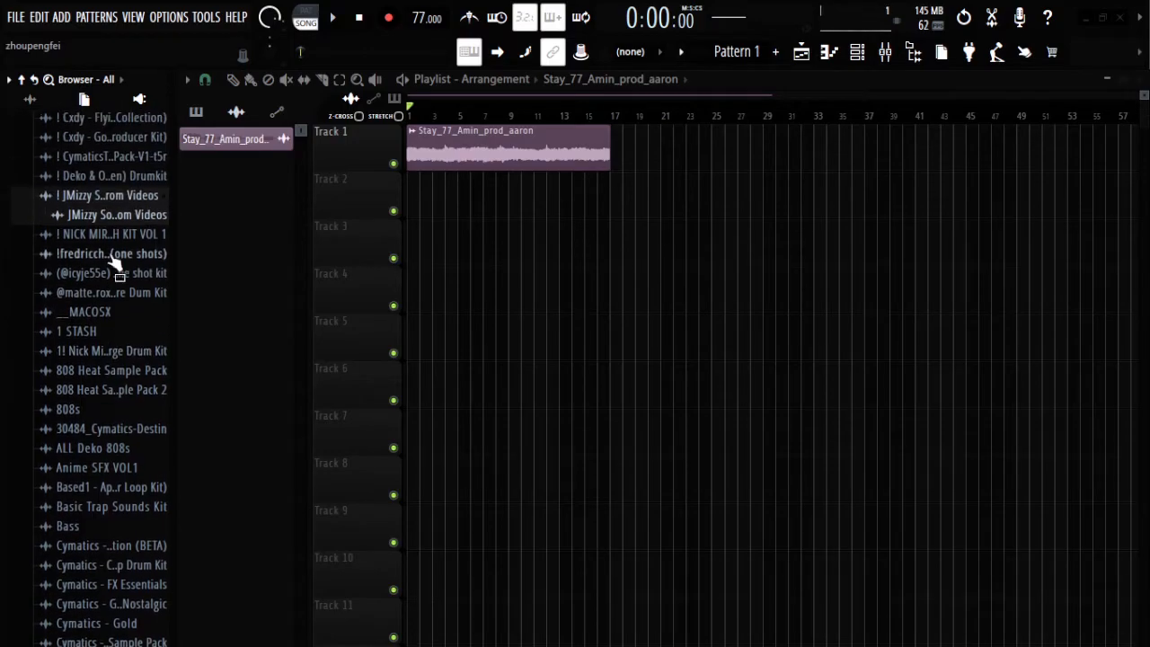
{"action": "scroll", "coordinate": [108, 355], "scroll_direction": "up", "scroll_amount": 2}
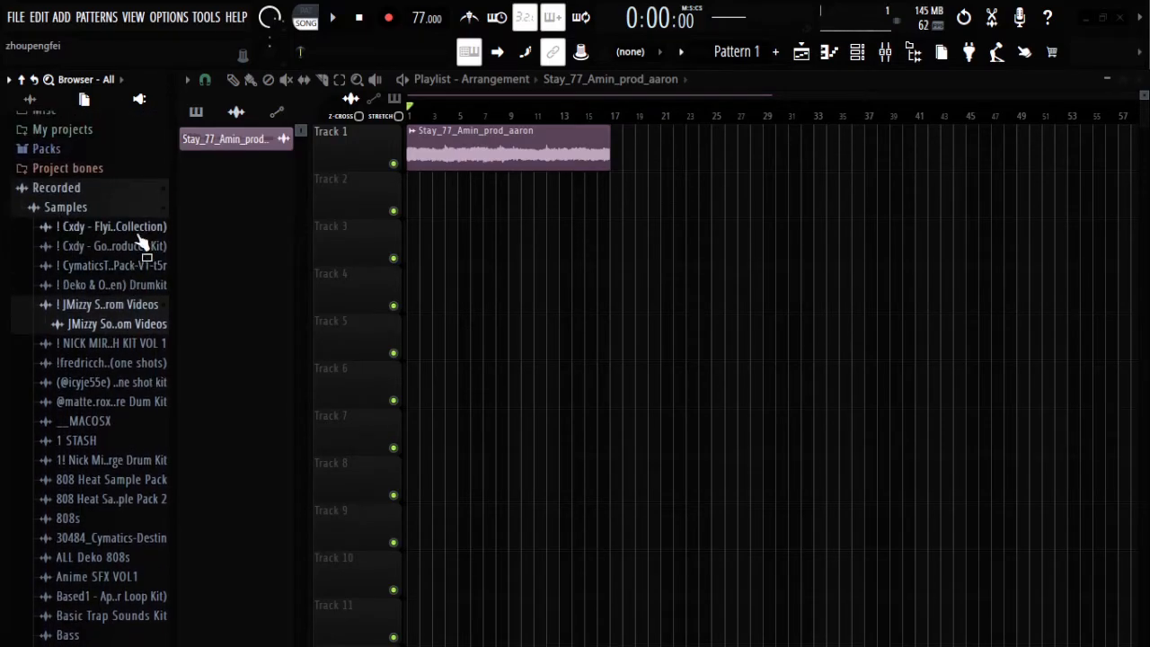
Step: Open the Cxdy Flying Nimbus collection and look through its sound folders
{"action": "left_click", "coordinate": [138, 231]}
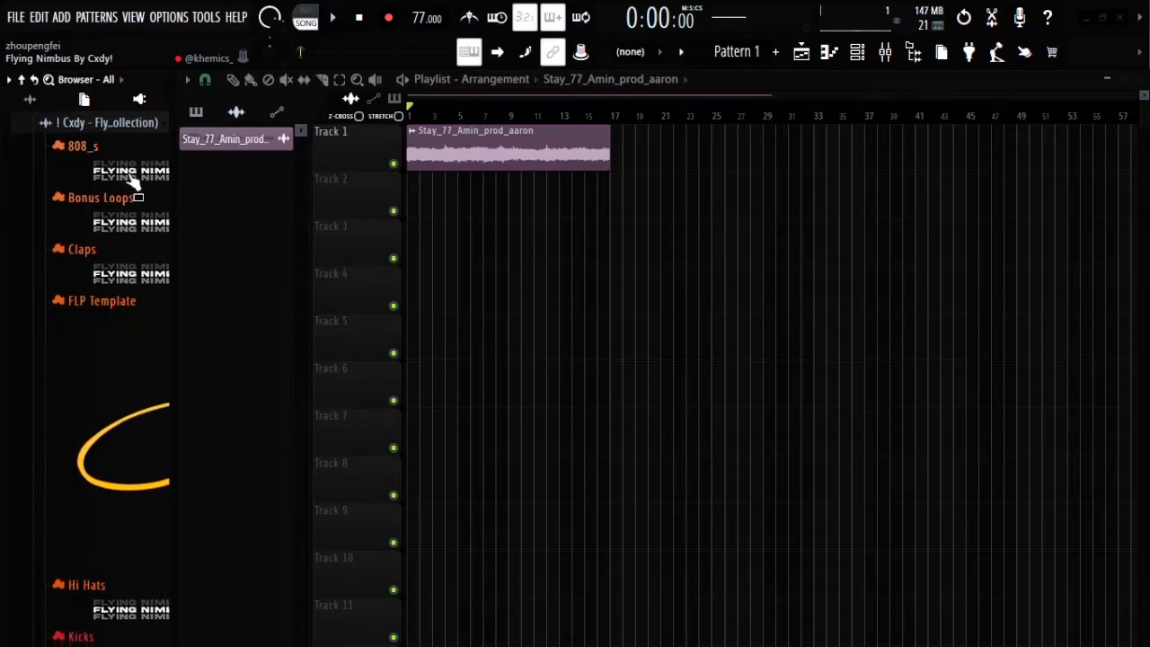
{"action": "scroll", "coordinate": [120, 438], "scroll_direction": "down", "scroll_amount": 3}
{"action": "scroll", "coordinate": [117, 467], "scroll_direction": "down", "scroll_amount": 2}
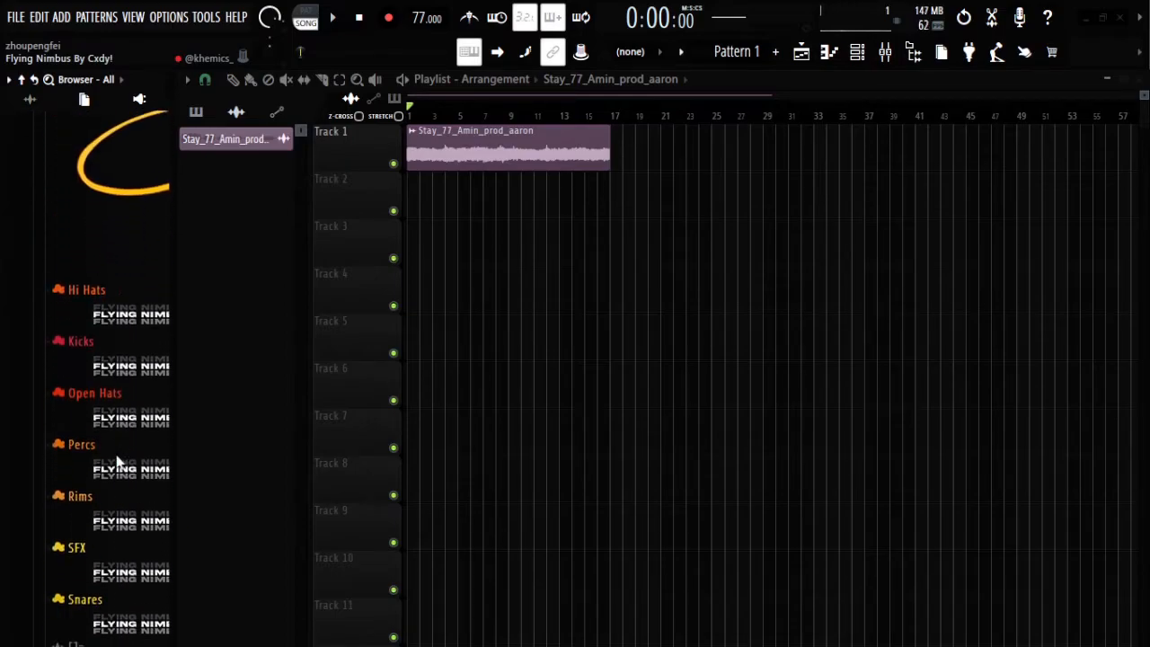
{"action": "scroll", "coordinate": [110, 465], "scroll_direction": "up", "scroll_amount": 5}
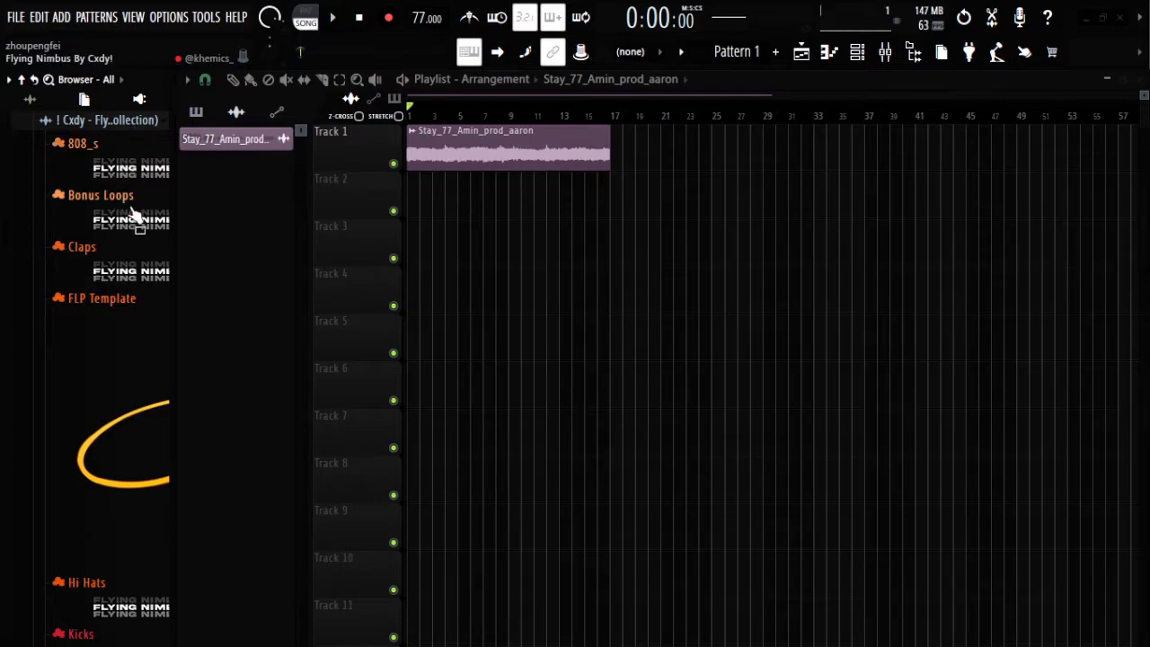
{"action": "scroll", "coordinate": [118, 303], "scroll_direction": "down", "scroll_amount": 2}
{"action": "scroll", "coordinate": [112, 427], "scroll_direction": "down", "scroll_amount": 3}
{"action": "scroll", "coordinate": [108, 359], "scroll_direction": "up", "scroll_amount": 5}
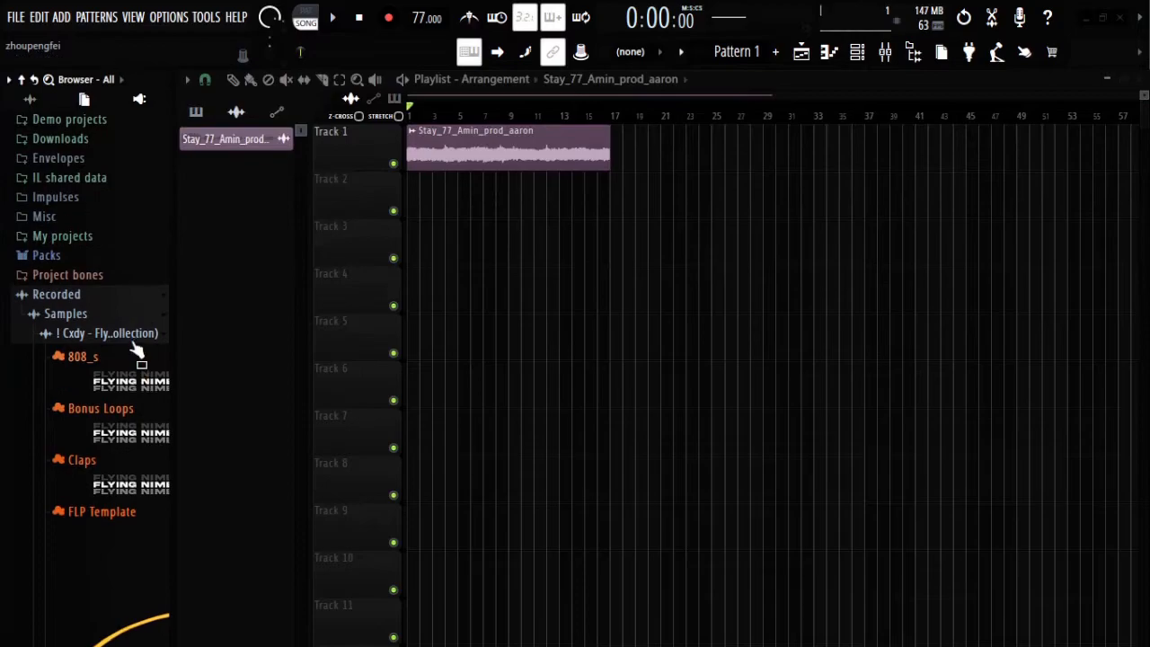
Step: Open the kit's 808_s folder and audition the 808 samples from Arcade 808 down to King Kai
{"action": "left_click", "coordinate": [123, 378]}
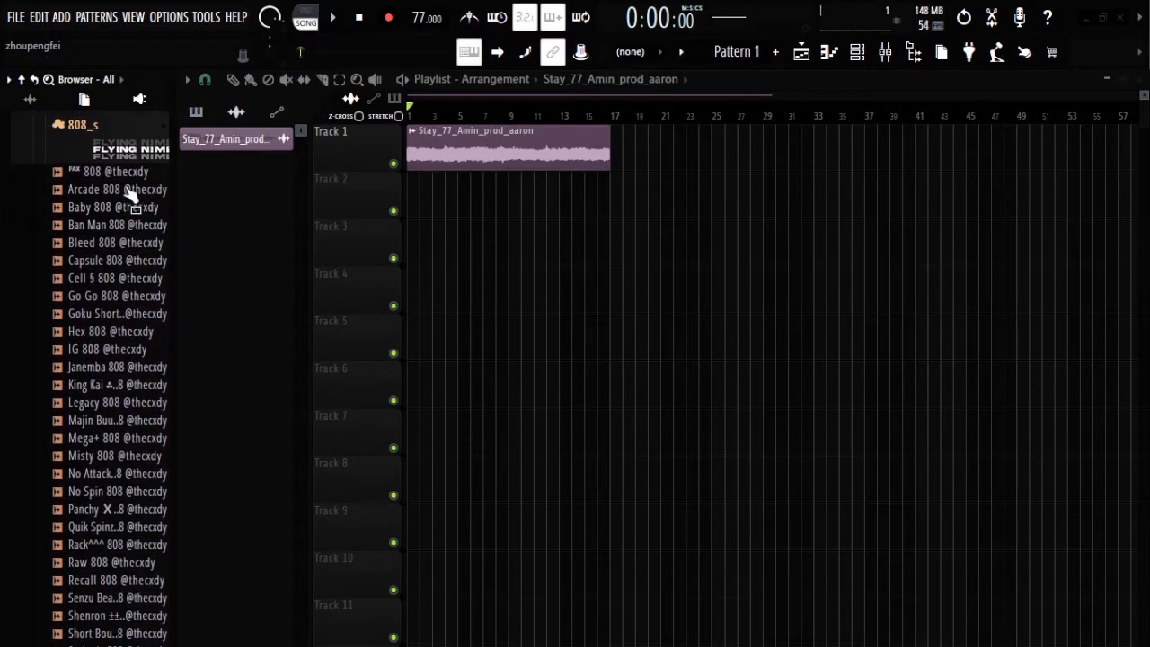
{"action": "left_click", "coordinate": [130, 191]}
{"action": "key", "text": "Down"}
{"action": "key", "text": "Down"}
{"action": "key", "text": "Down"}
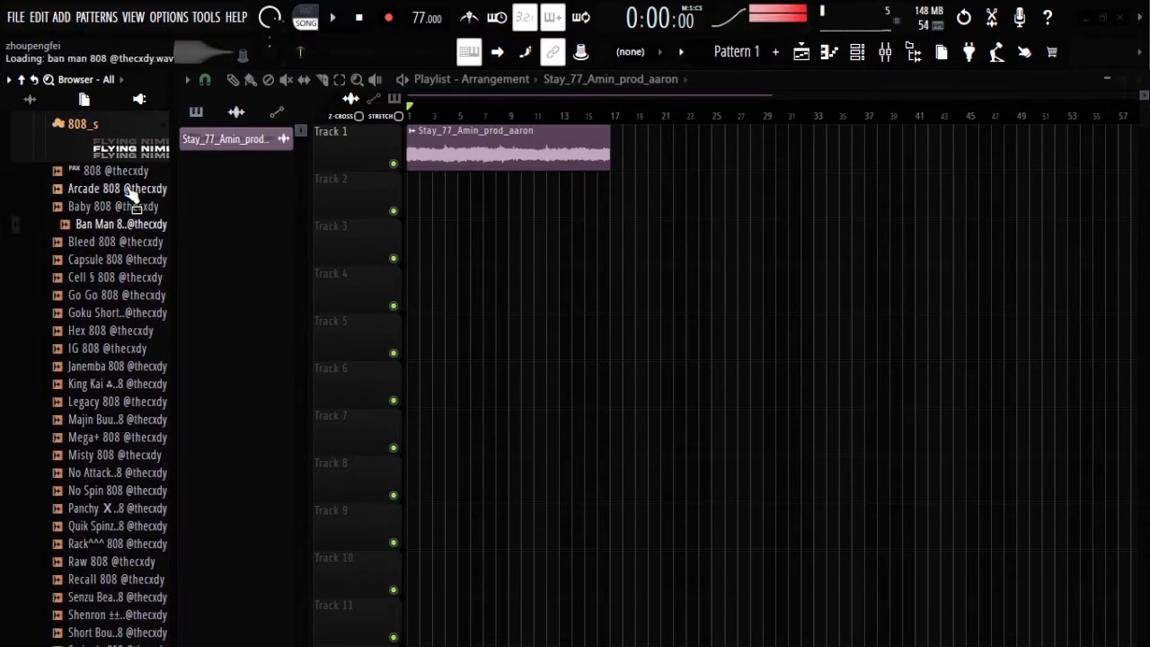
{"action": "key", "text": "Down"}
{"action": "key", "text": "Down"}
{"action": "key", "text": "Down"}
{"action": "key", "text": "Down"}
{"action": "key", "text": "Down"}
{"action": "key", "text": "Down"}
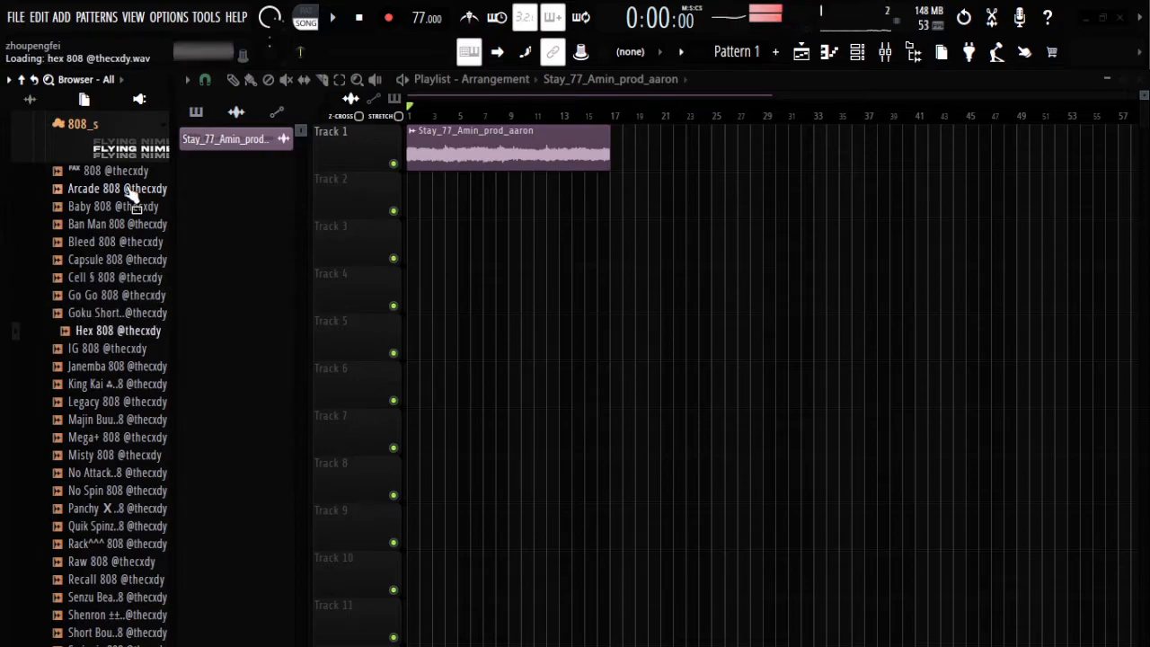
{"action": "key", "text": "Down"}
{"action": "key", "text": "Down"}
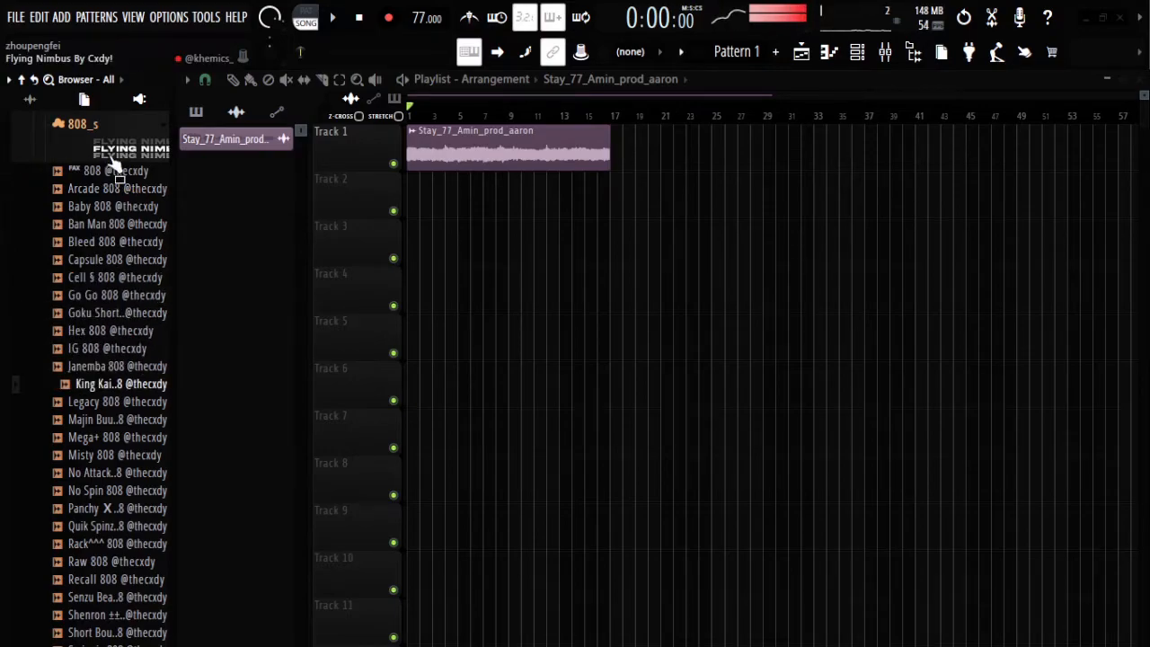
Step: Collapse the 808_s folder and open the kit's SFX folder
{"action": "left_click", "coordinate": [109, 155]}
{"action": "scroll", "coordinate": [108, 377], "scroll_direction": "down", "scroll_amount": 5}
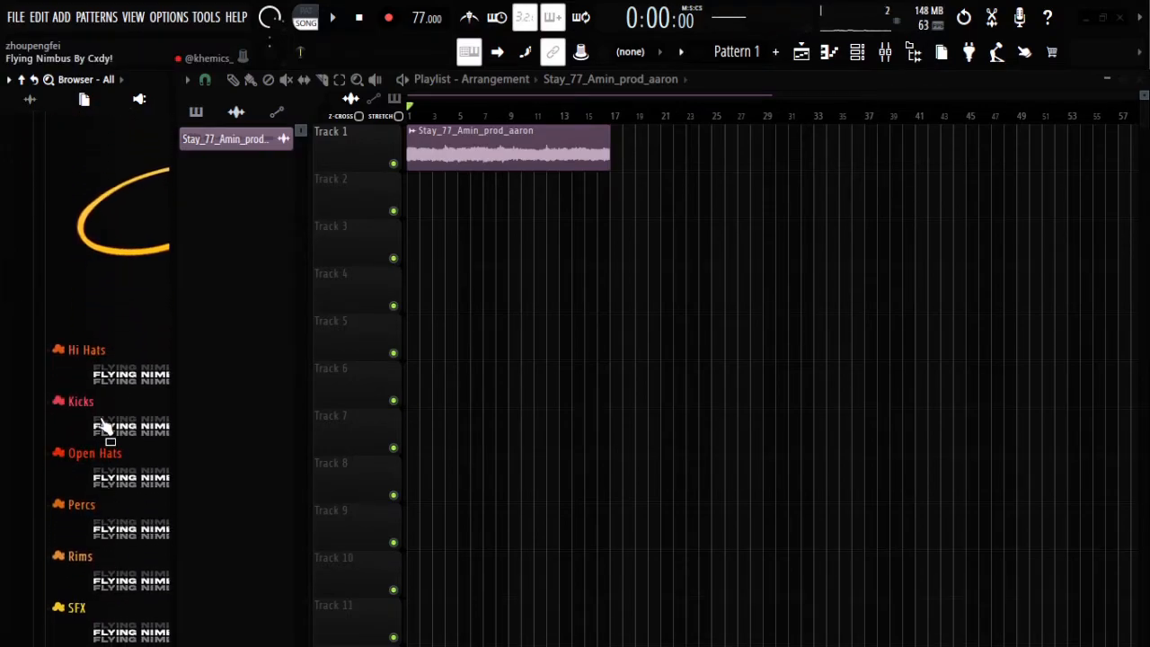
{"action": "scroll", "coordinate": [95, 539], "scroll_direction": "down", "scroll_amount": 3}
{"action": "left_click", "coordinate": [115, 504]}
{"action": "scroll", "coordinate": [115, 341], "scroll_direction": "down", "scroll_amount": 8}
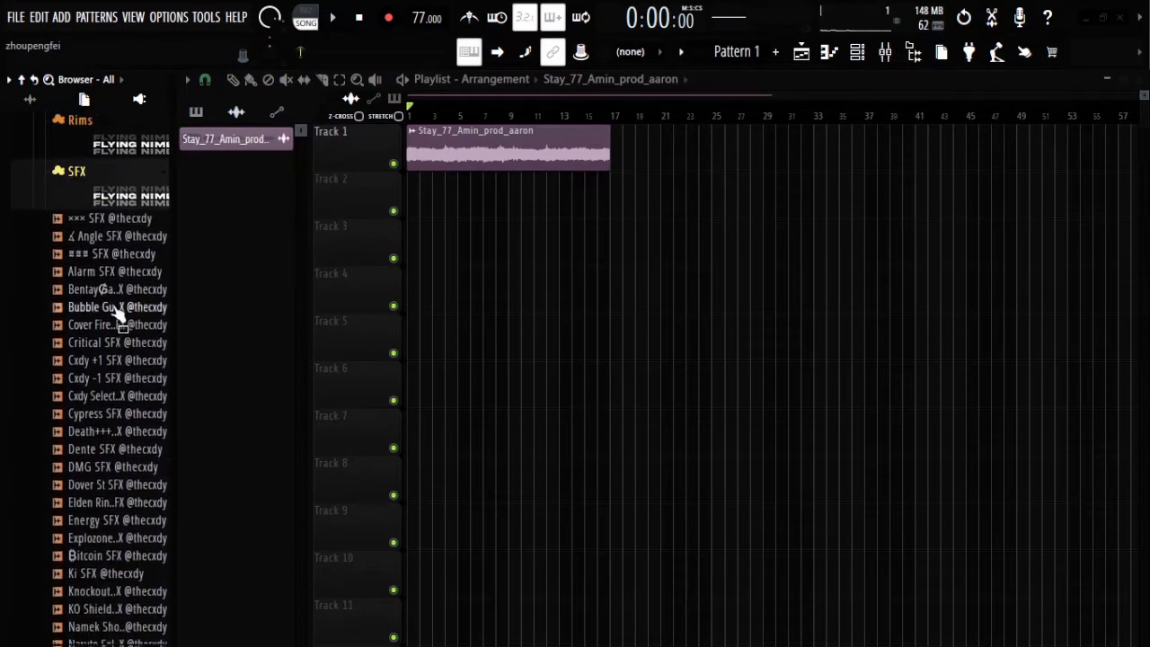
Step: Audition the SFX samples from the top of the folder down to Cypress SFX, then collapse the folder
{"action": "left_click_drag", "start_coordinate": [112, 176], "coordinate": [113, 176]}
{"action": "key", "text": "Down"}
{"action": "key", "text": "Down"}
{"action": "key", "text": "Down"}
{"action": "key", "text": "Down"}
{"action": "key", "text": "Down"}
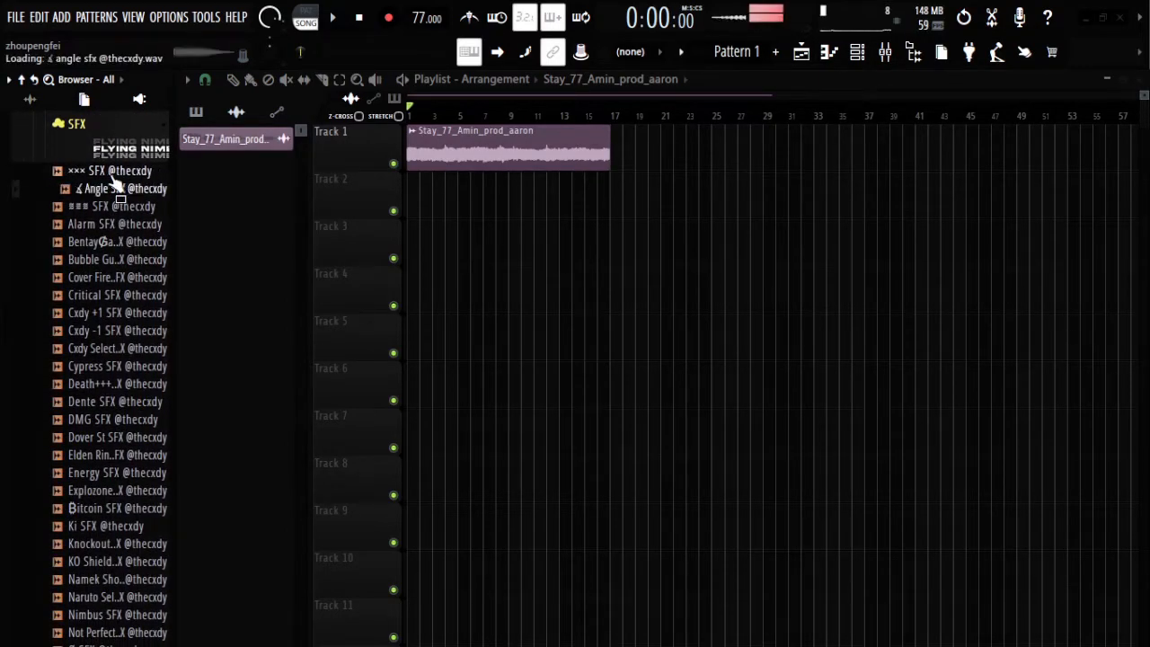
{"action": "key", "text": "Down"}
{"action": "key", "text": "Down"}
{"action": "key", "text": "Down"}
{"action": "key", "text": "Down"}
{"action": "key", "text": "Down"}
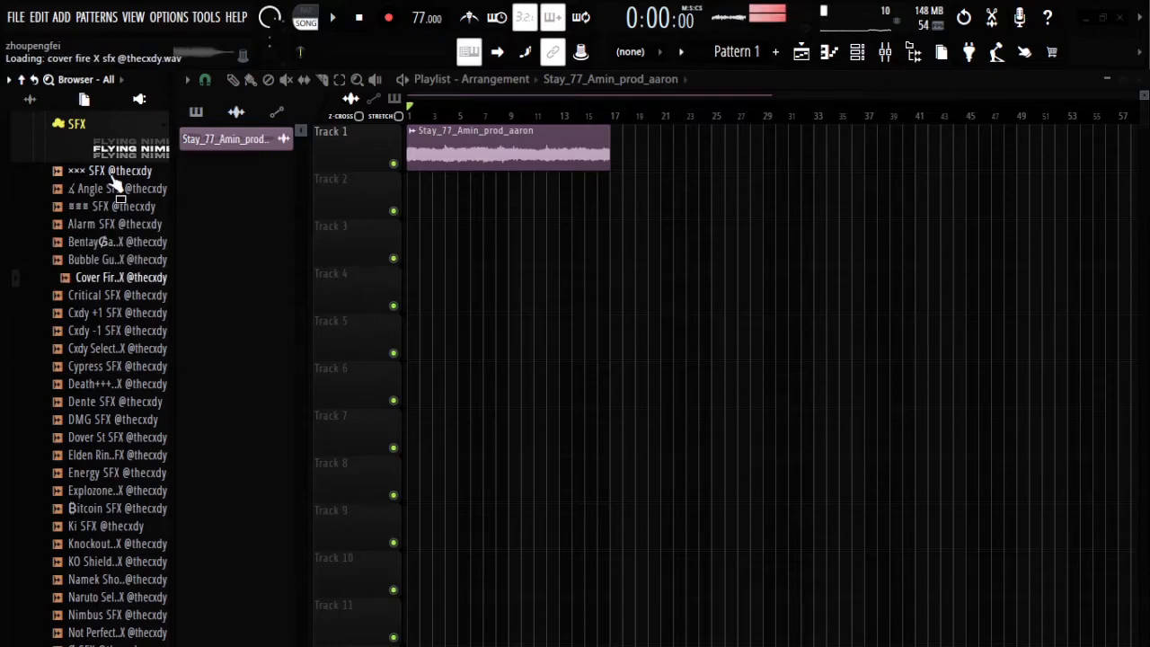
{"action": "key", "text": "Down"}
{"action": "key", "text": "Down"}
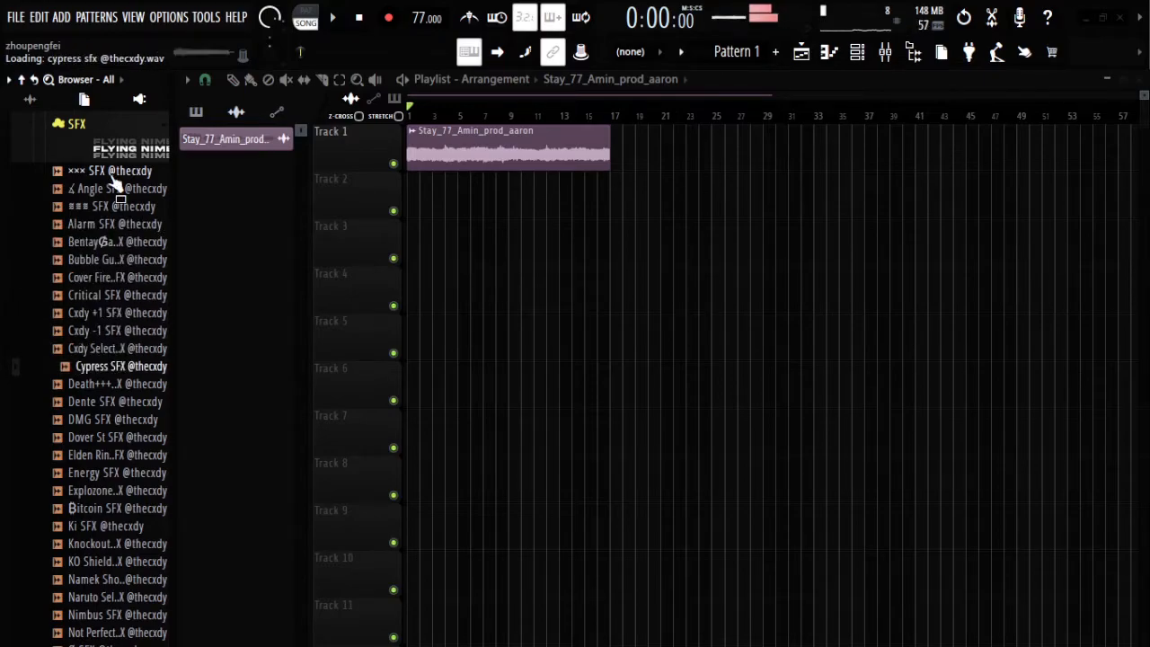
{"action": "key", "text": "Left"}
{"action": "scroll", "coordinate": [116, 224], "scroll_direction": "up", "scroll_amount": 4}
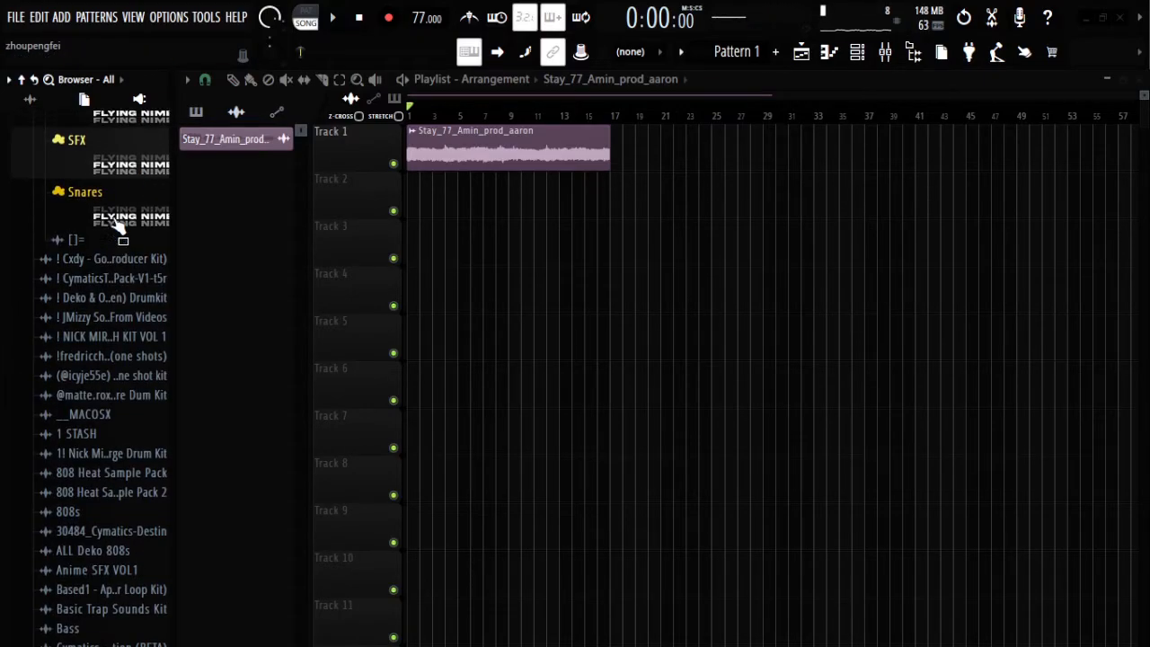
Step: Audition the Jackpot and Silencer samples in the kit's Percs folder, then collapse the Cxdy Flying Nimbus collection
{"action": "left_click", "coordinate": [110, 263]}
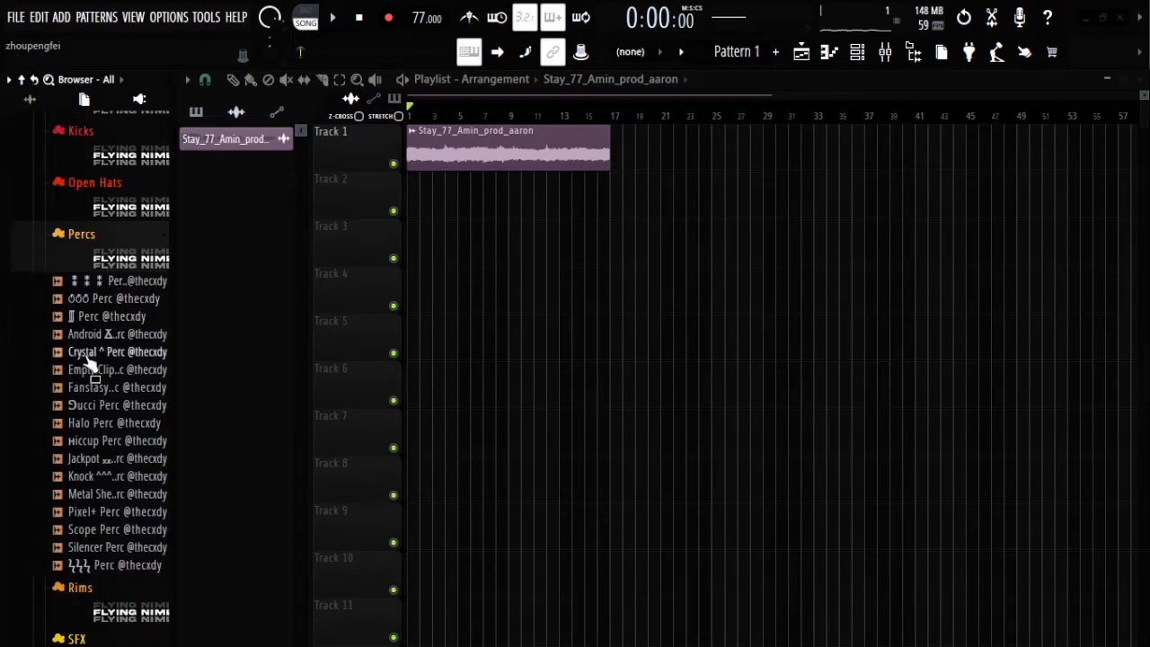
{"action": "left_click", "coordinate": [103, 465]}
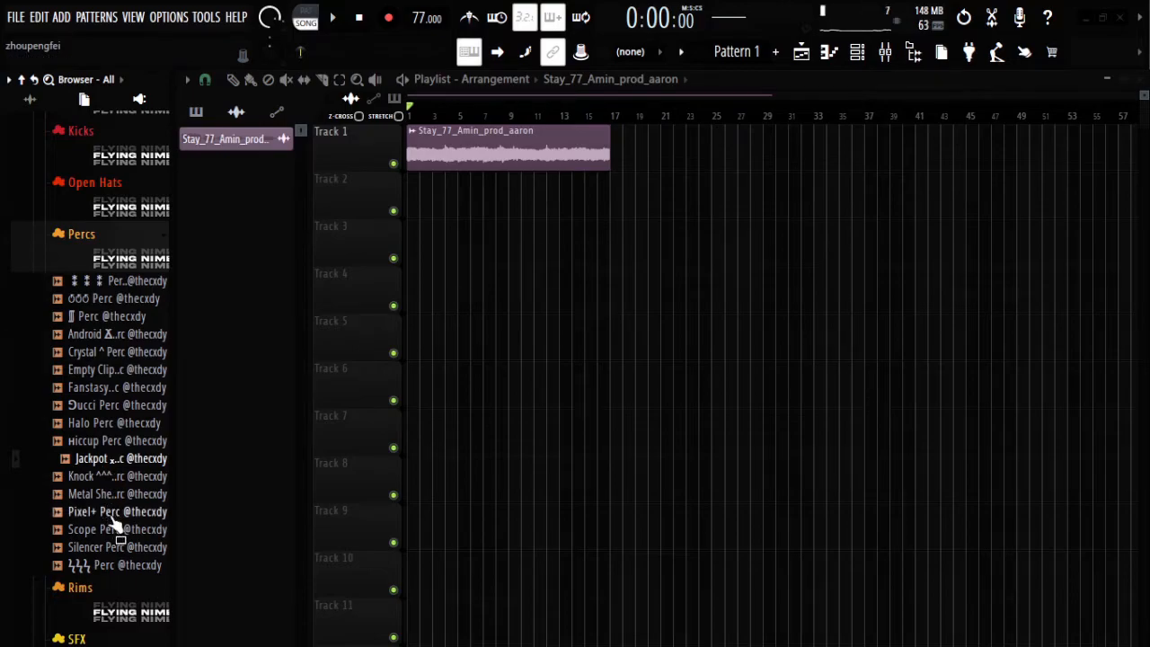
{"action": "left_click", "coordinate": [124, 548]}
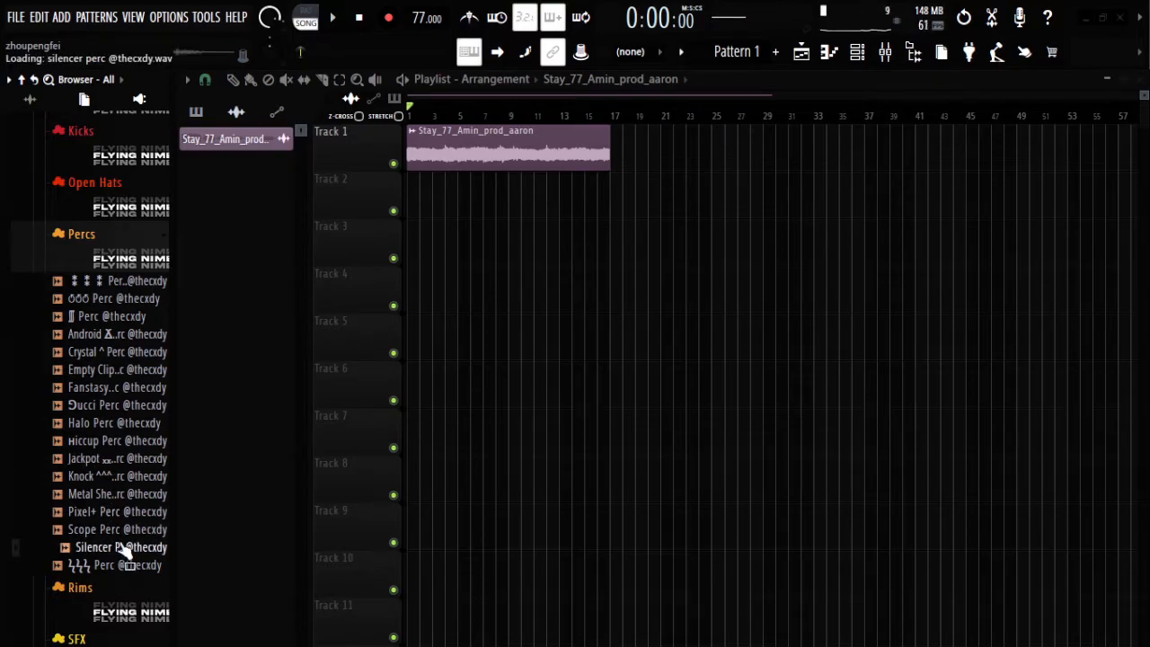
{"action": "left_click", "coordinate": [141, 237]}
{"action": "scroll", "coordinate": [128, 323], "scroll_direction": "up", "scroll_amount": 6}
{"action": "scroll", "coordinate": [131, 348], "scroll_direction": "up", "scroll_amount": 4}
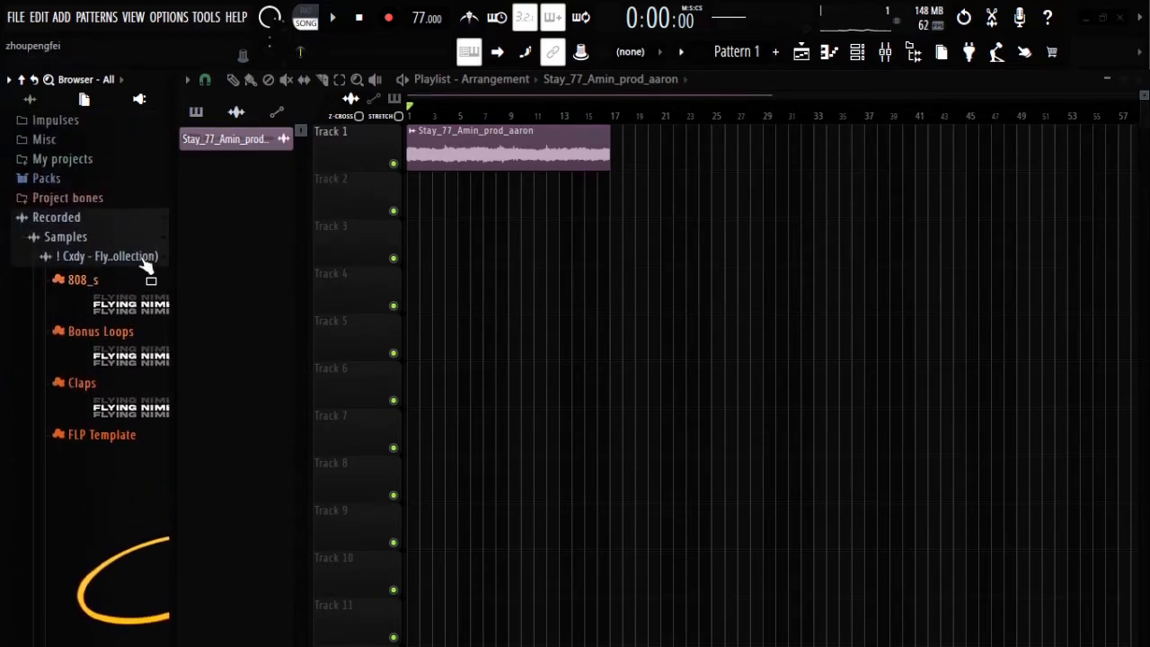
{"action": "left_click", "coordinate": [146, 257]}
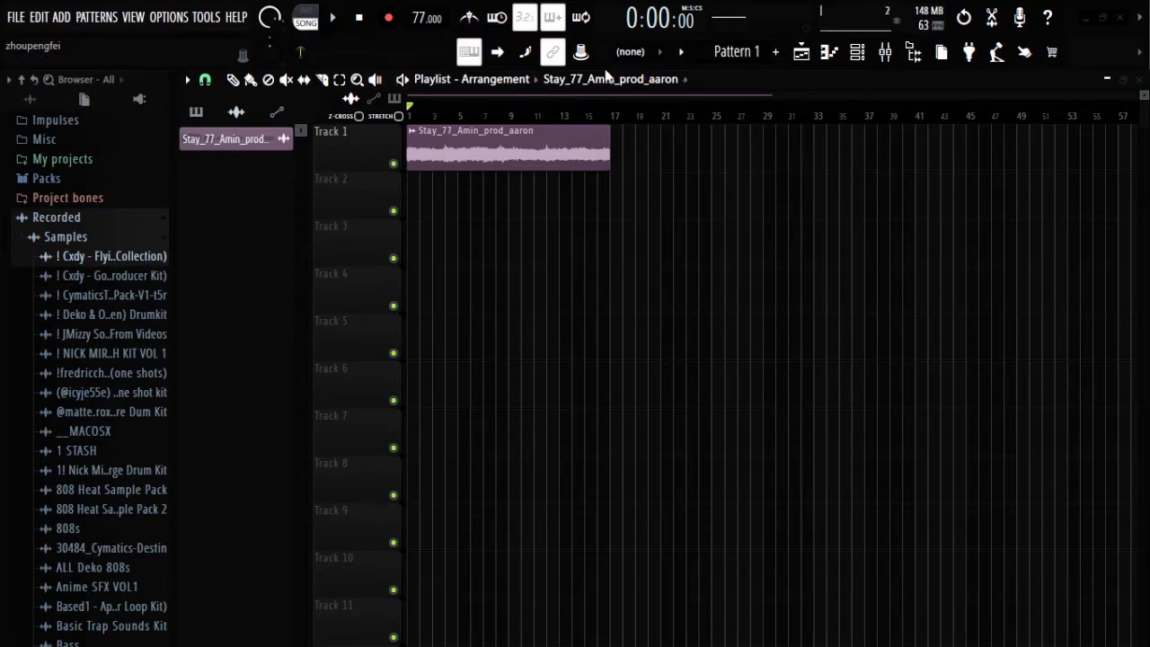
Step: Play the melody and audition the Cxdy collection's 808_s samples from Baby 808 to Cell 808 over it
{"action": "left_click", "coordinate": [104, 264]}
{"action": "key", "text": "space"}
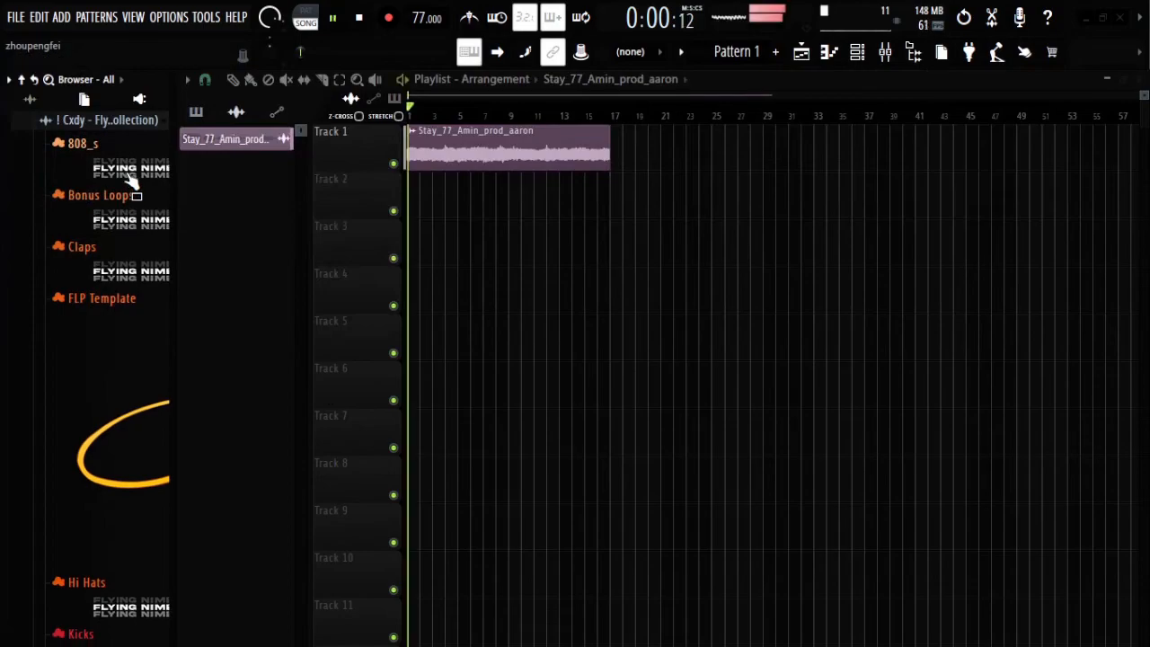
{"action": "left_click", "coordinate": [129, 174]}
{"action": "left_click", "coordinate": [114, 203]}
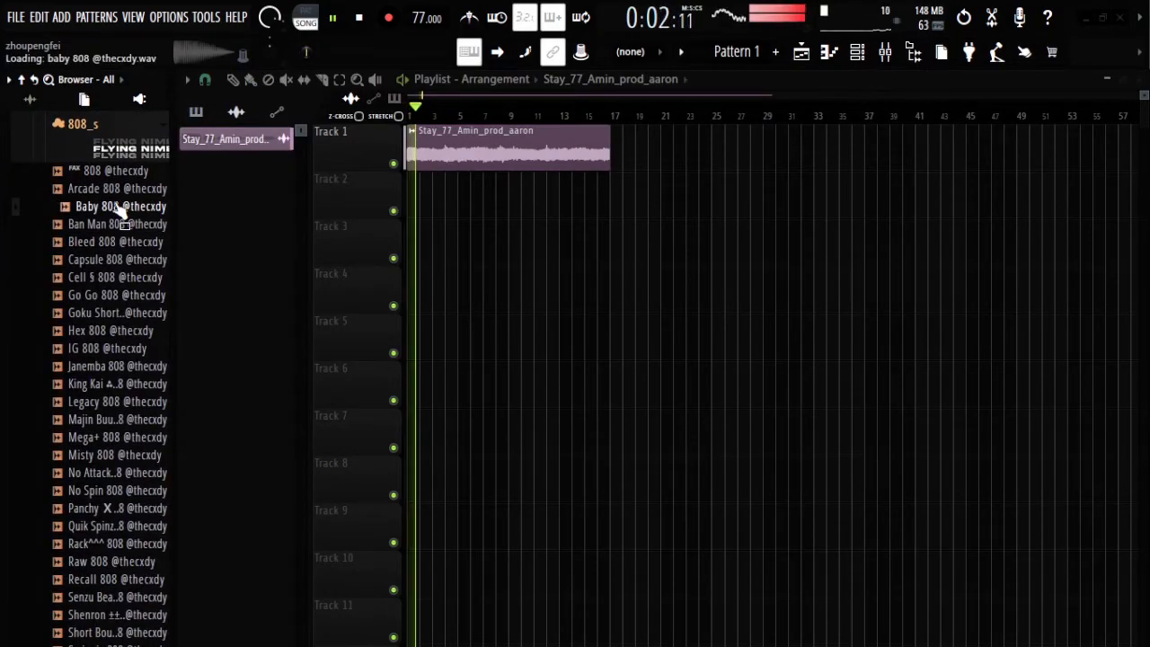
{"action": "left_click", "coordinate": [115, 227]}
{"action": "left_click", "coordinate": [114, 244]}
{"action": "left_click", "coordinate": [111, 280]}
{"action": "left_click", "coordinate": [106, 262]}
{"action": "left_click", "coordinate": [112, 279]}
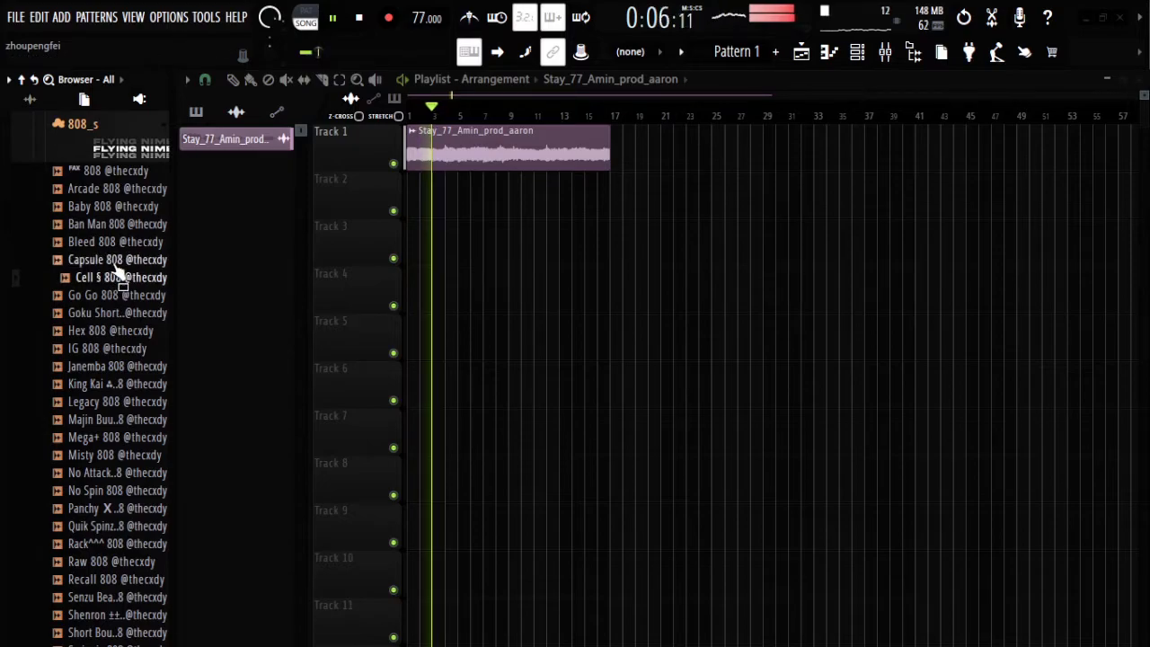
{"action": "left_click", "coordinate": [115, 264]}
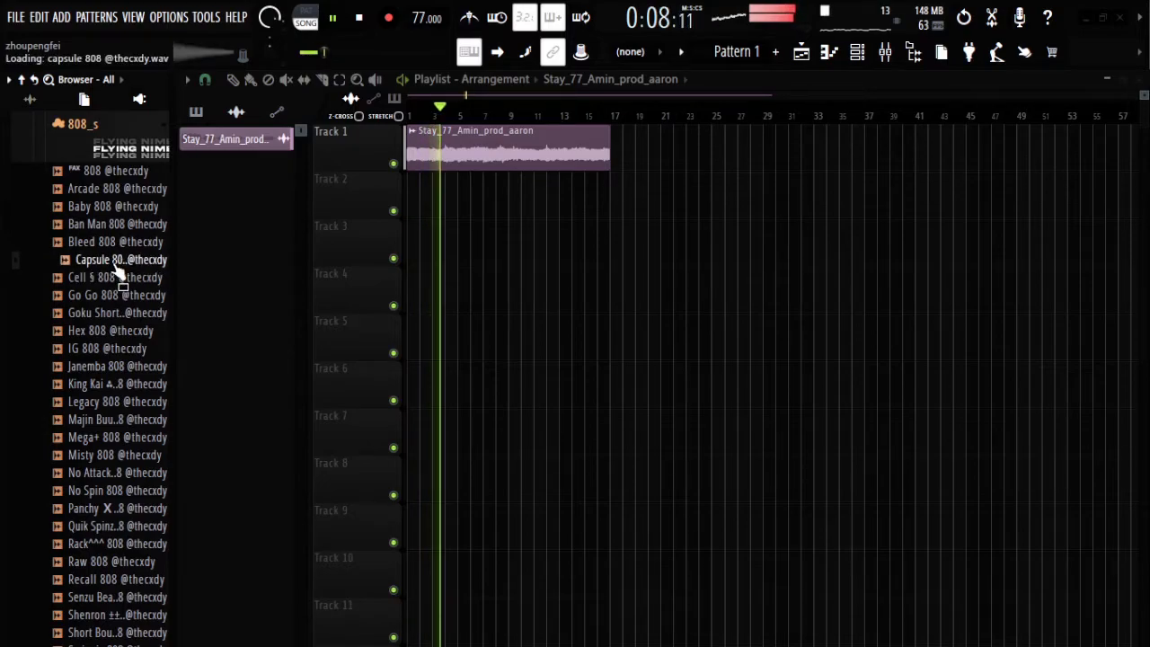
Step: Close the Cxdy Flying Nimbus collection and open the 808s folder inside 1 STASH
{"action": "key", "text": "space"}
{"action": "scroll", "coordinate": [138, 251], "scroll_direction": "down", "scroll_amount": 3}
{"action": "scroll", "coordinate": [121, 303], "scroll_direction": "up", "scroll_amount": 7}
{"action": "left_click", "coordinate": [117, 313]}
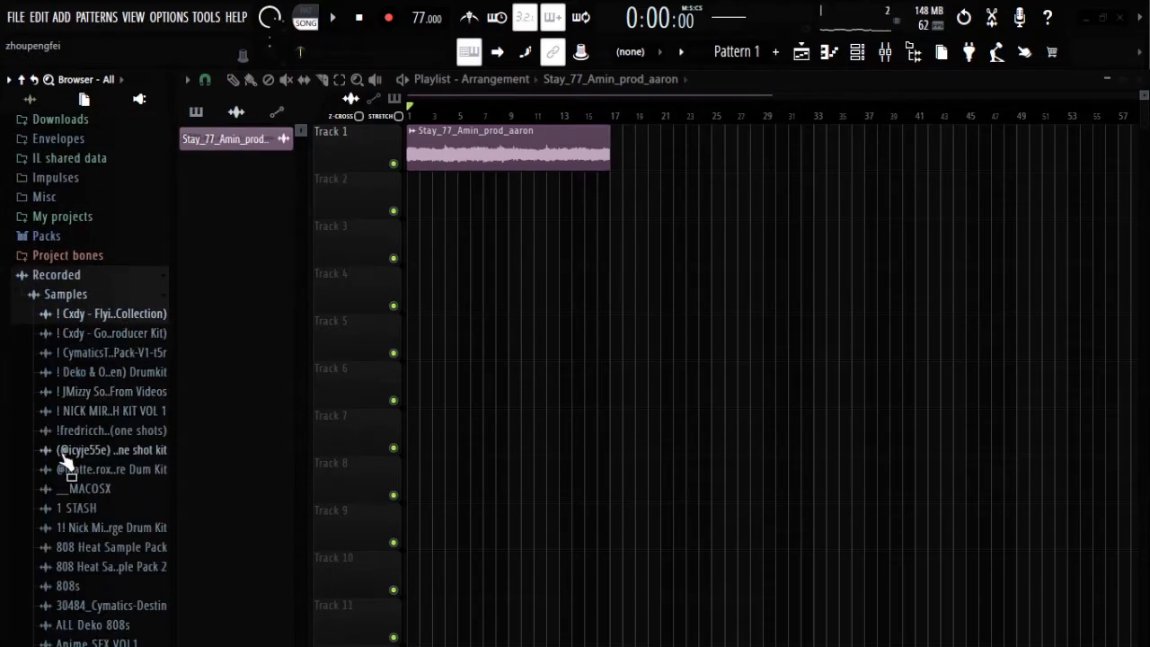
{"action": "scroll", "coordinate": [102, 390], "scroll_direction": "down", "scroll_amount": 2}
{"action": "left_click", "coordinate": [103, 401]}
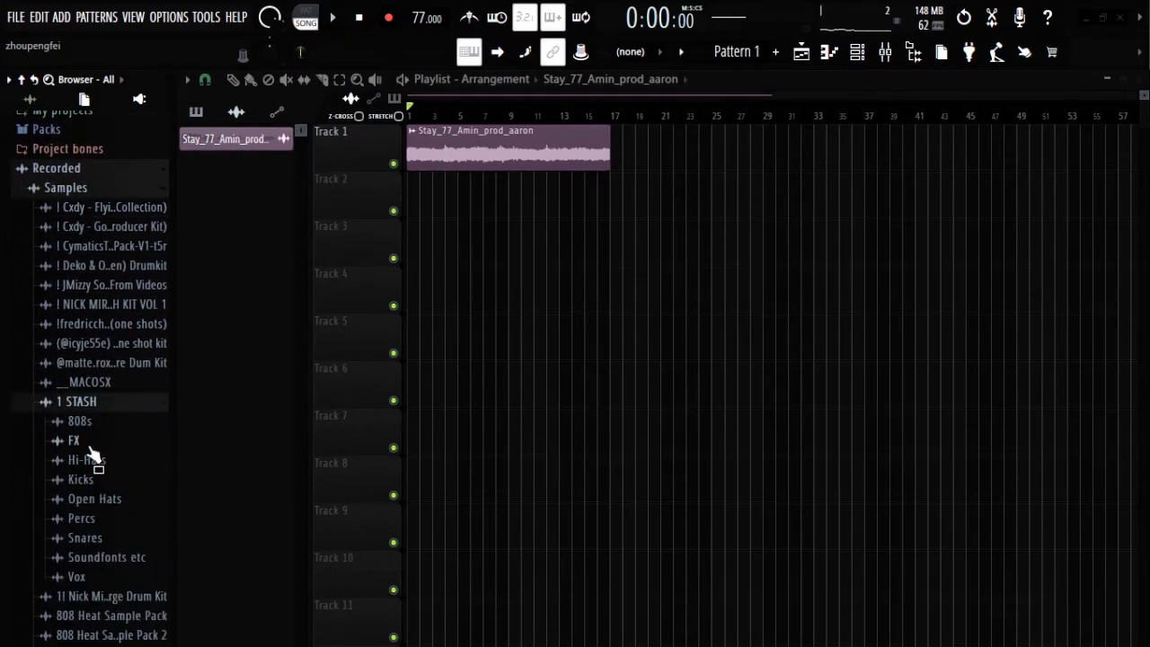
{"action": "left_click", "coordinate": [94, 422]}
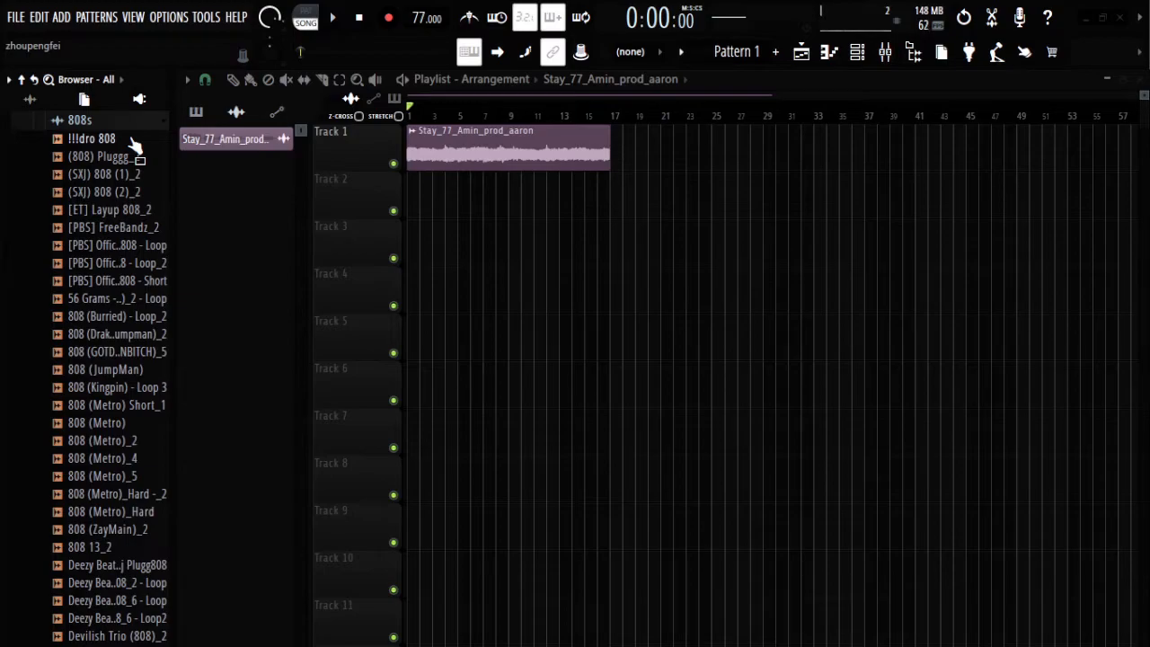
Step: Audition the !!!dro 808 sample and play the melody for comparison
{"action": "left_click_drag", "start_coordinate": [106, 121], "coordinate": [106, 154]}
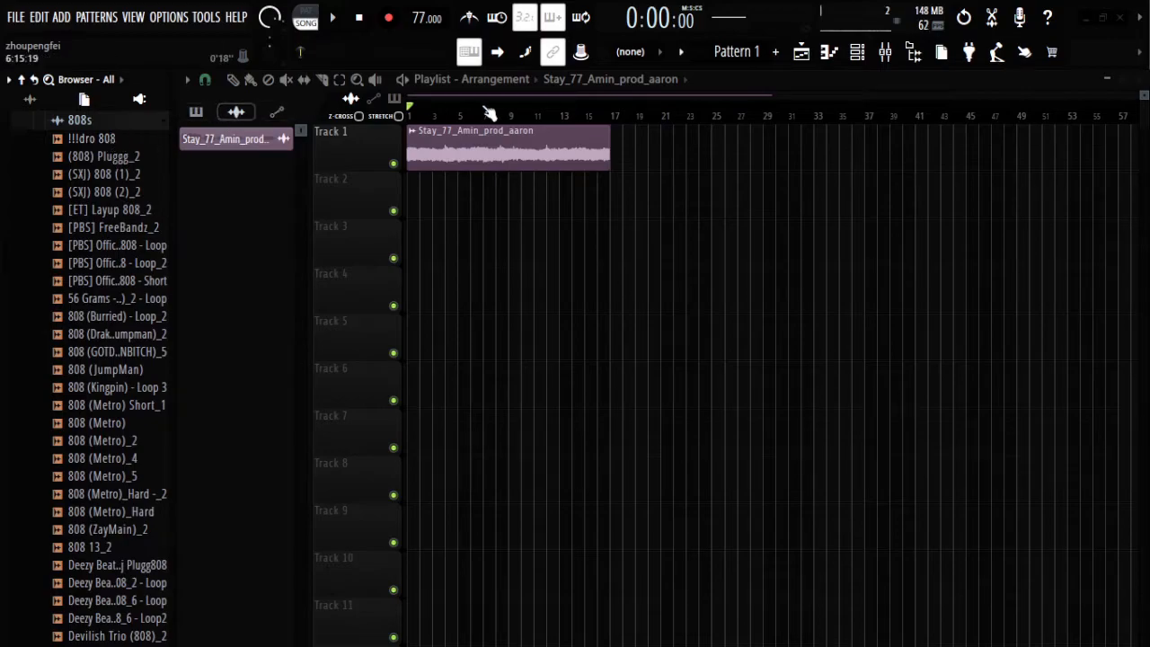
{"action": "left_click", "coordinate": [103, 142]}
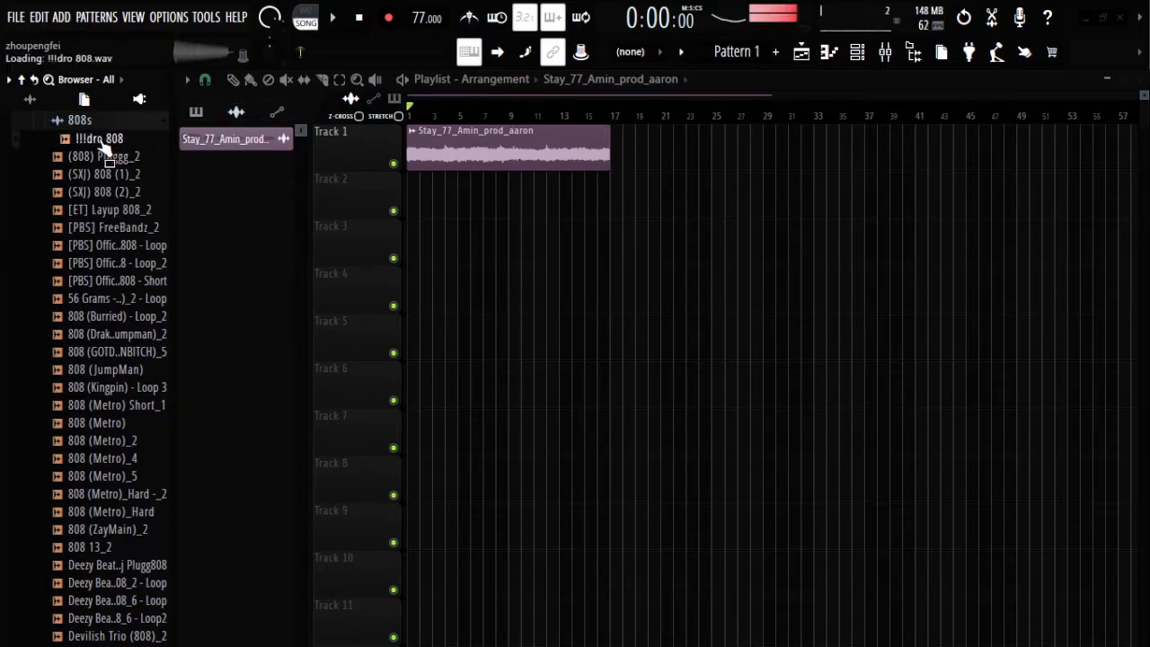
{"action": "key", "text": "space"}
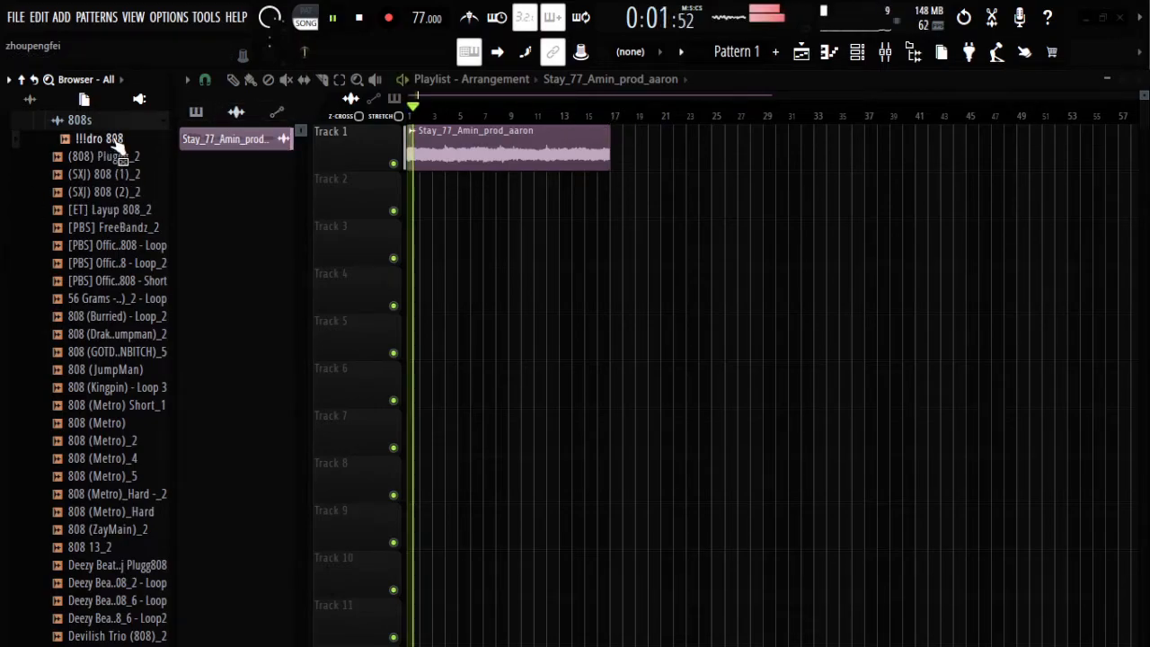
Step: Add the !!!dro 808 sample from the 1 STASH 808s folder to the Channel rack as a new channel
{"action": "left_click", "coordinate": [857, 52]}
{"action": "key", "text": "space"}
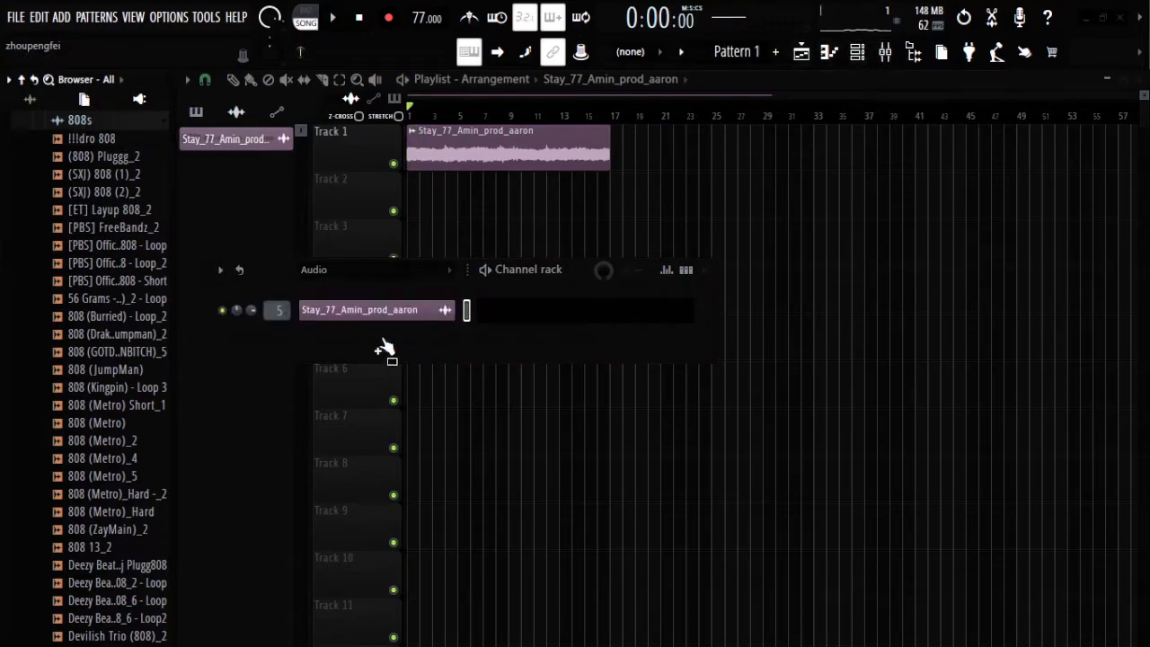
{"action": "left_click", "coordinate": [122, 127]}
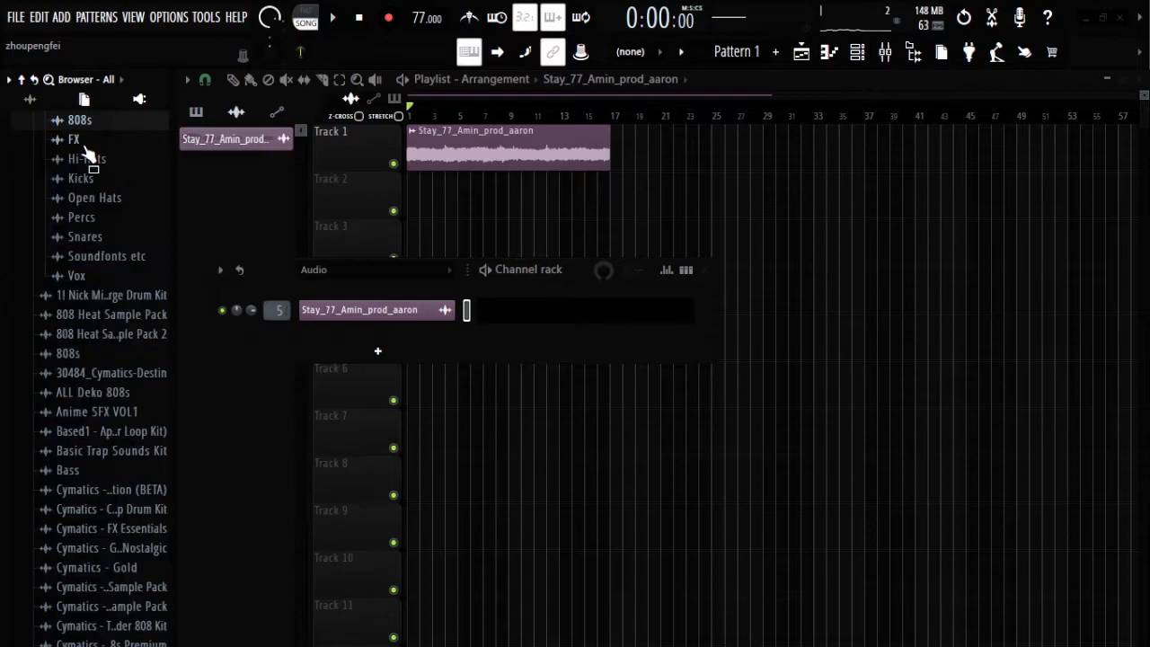
{"action": "left_click", "coordinate": [92, 126]}
{"action": "left_click_drag", "start_coordinate": [93, 141], "coordinate": [314, 337]}
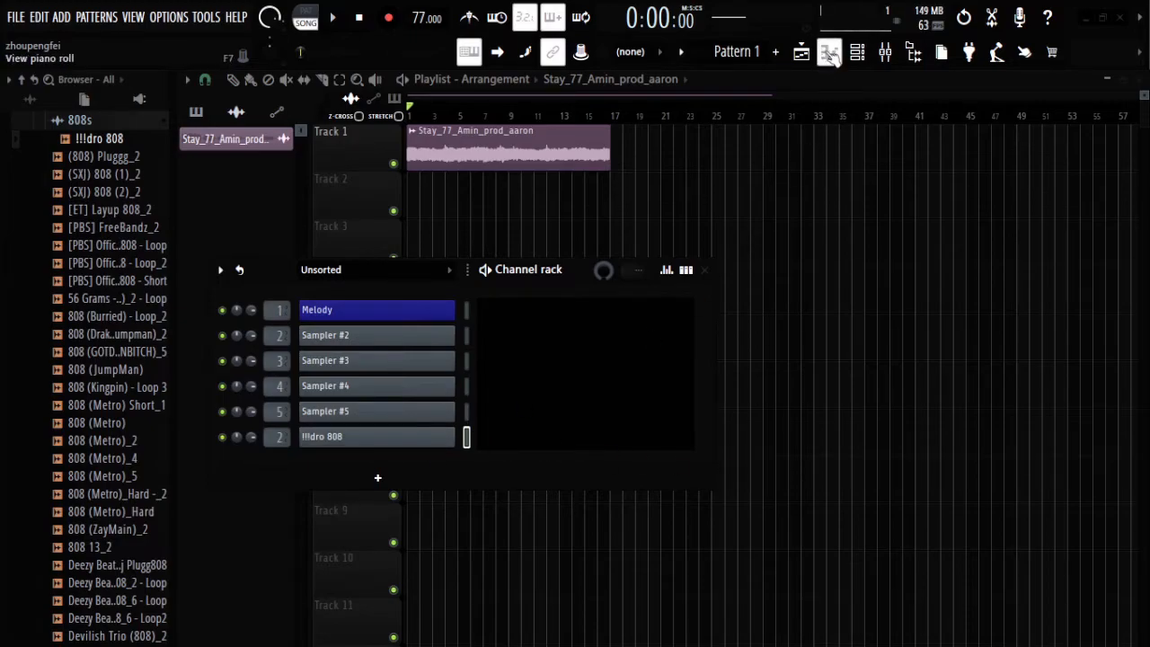
Step: Open the piano roll for the !!!dro 808 channel, reposition its window over the playlist and preview the 808 on its keys
{"action": "left_click", "coordinate": [828, 54]}
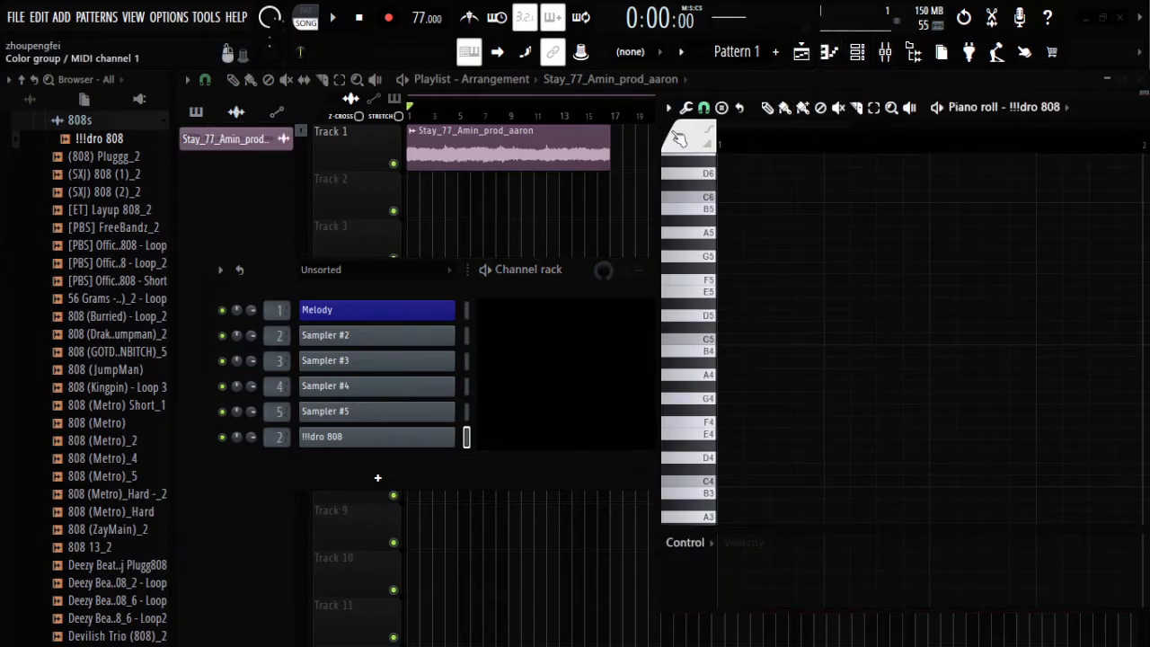
{"action": "left_click_drag", "start_coordinate": [662, 135], "coordinate": [379, 176]}
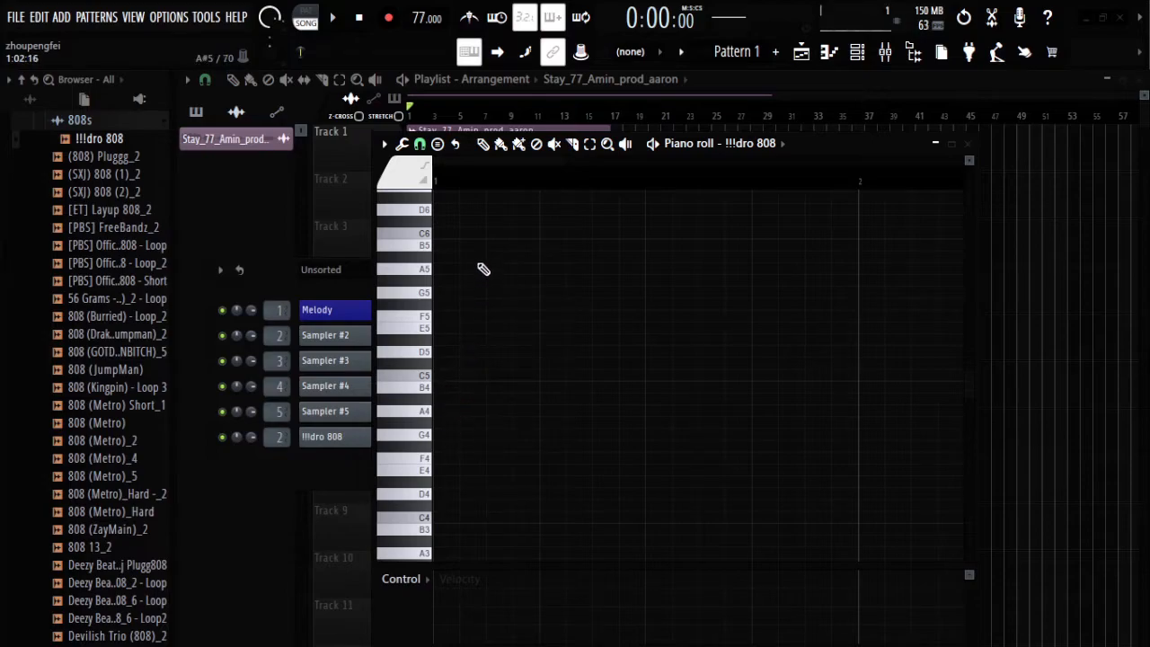
{"action": "left_click_drag", "start_coordinate": [427, 229], "coordinate": [427, 484]}
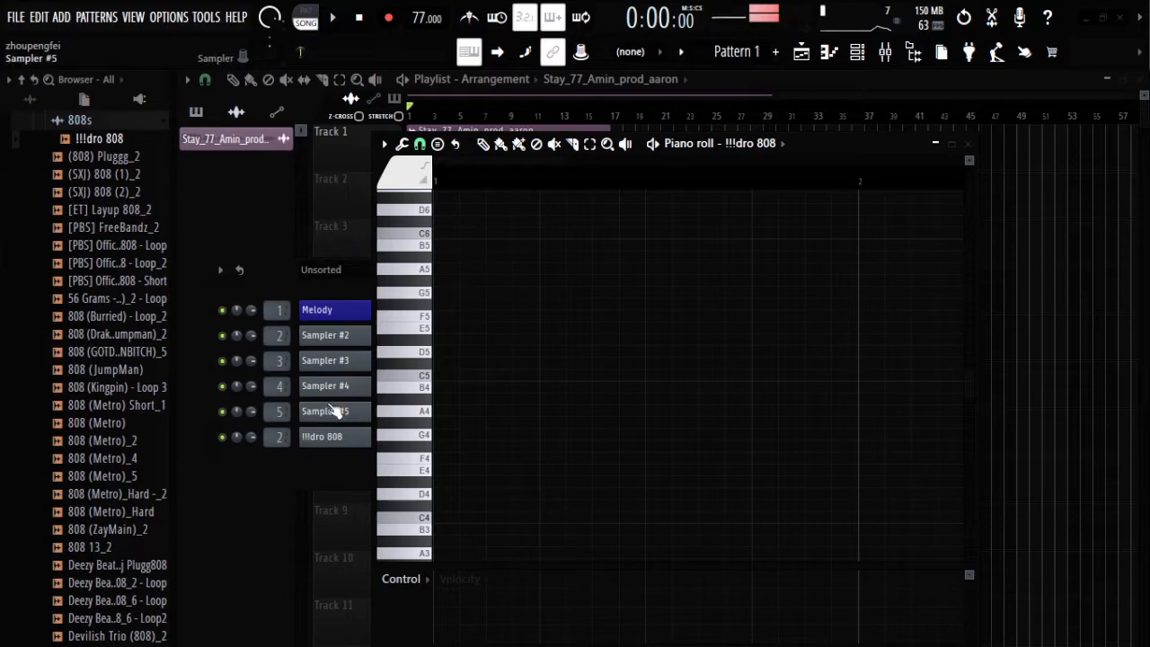
{"action": "left_click", "coordinate": [329, 437]}
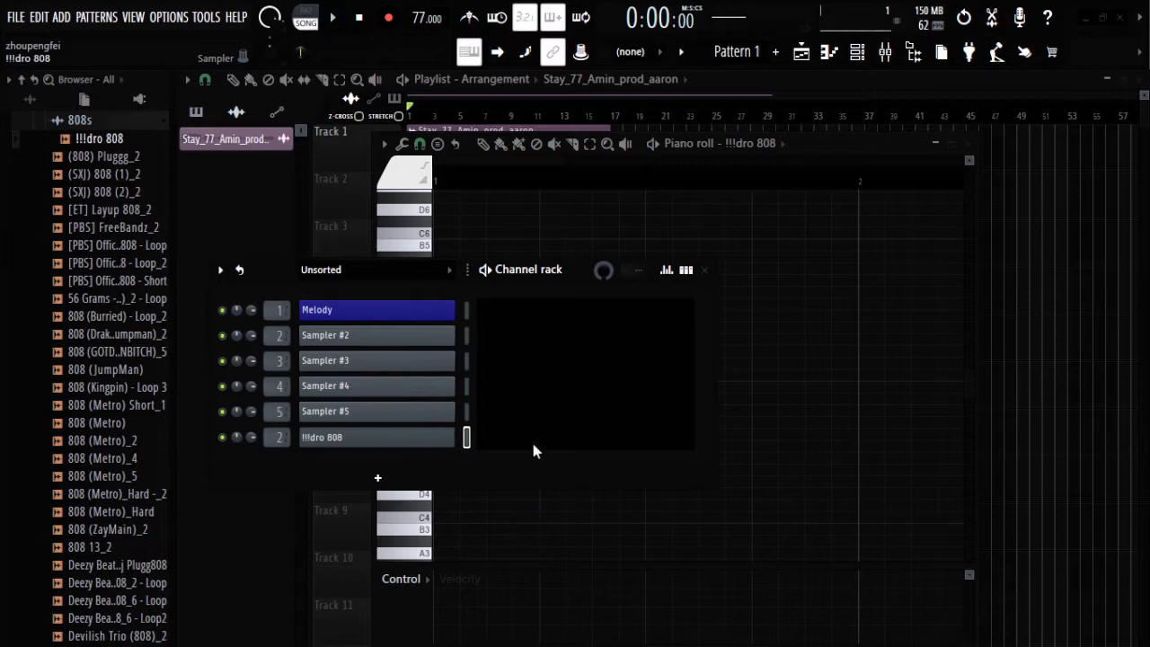
{"action": "left_click", "coordinate": [705, 270]}
Step: Place two back-to-back C#5 notes at the start of bar 1 for the !!!dro 808 and play them in pattern mode
{"action": "left_click", "coordinate": [449, 363]}
{"action": "left_click", "coordinate": [545, 363]}
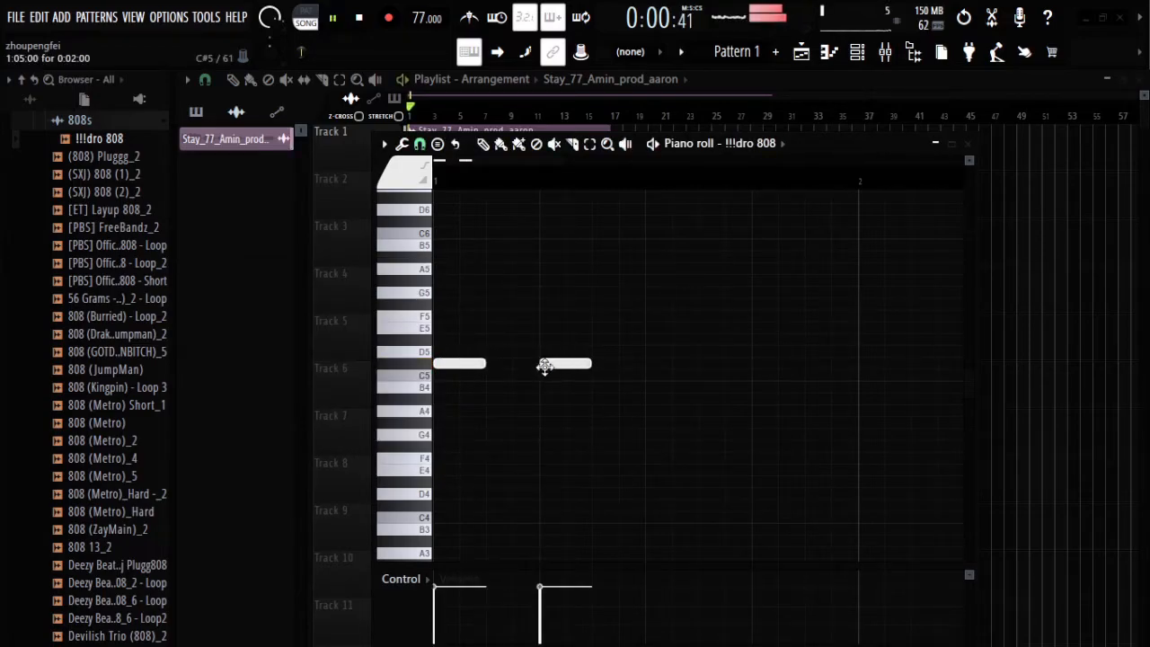
{"action": "left_click", "coordinate": [310, 25]}
{"action": "key", "text": "space"}
{"action": "key", "text": "space"}
{"action": "left_click_drag", "start_coordinate": [563, 365], "coordinate": [509, 367]}
{"action": "key", "text": "space"}
{"action": "key", "text": "space"}
{"action": "right_click", "coordinate": [532, 361]}
{"action": "left_click_drag", "start_coordinate": [487, 361], "coordinate": [539, 361]}
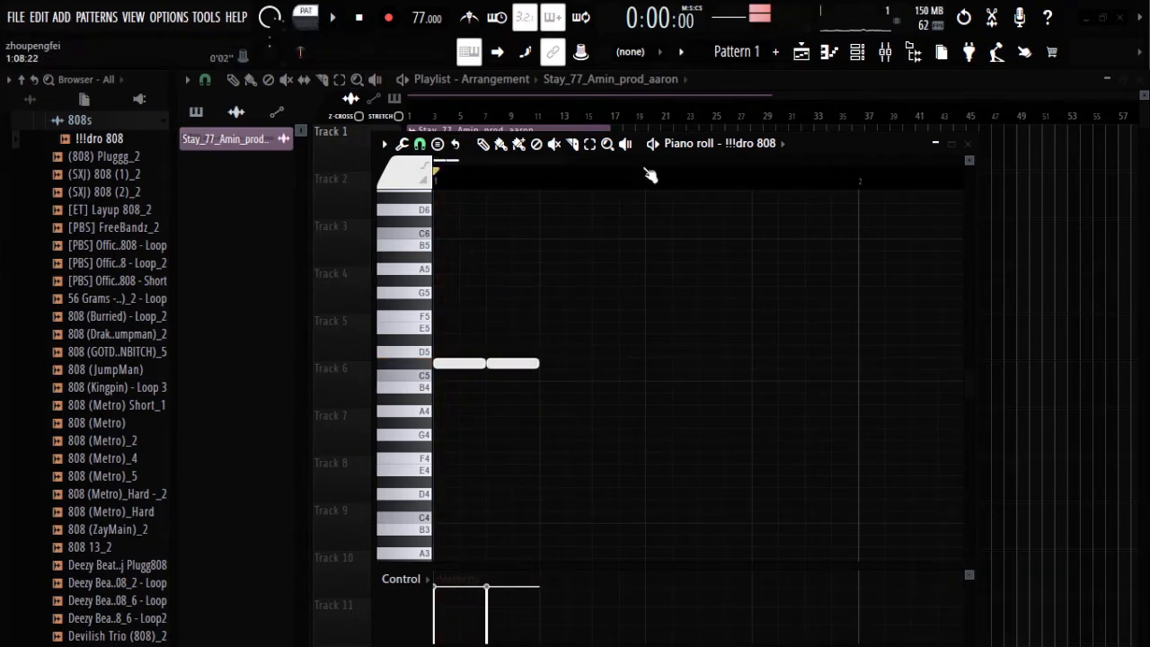
Step: Show the Channel rack, play the 808 pattern and close the rack again
{"action": "left_click", "coordinate": [857, 52]}
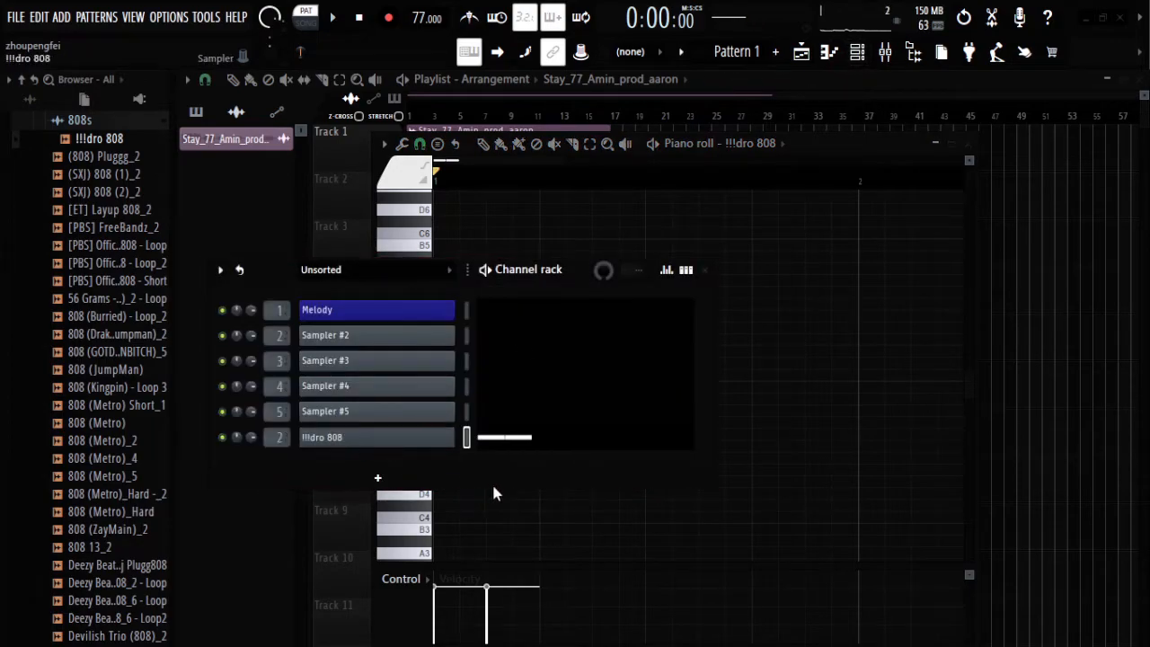
{"action": "key", "text": "space"}
{"action": "key", "text": "space"}
{"action": "left_click", "coordinate": [704, 269]}
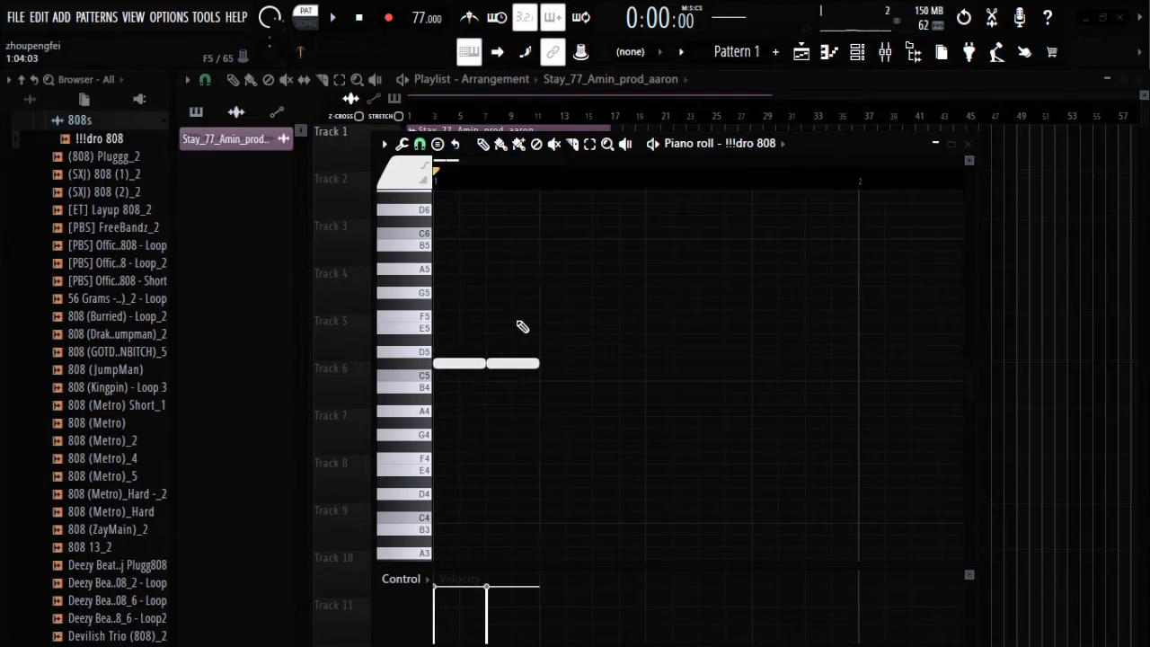
Step: Delete the second 808 note, move the first one up to E5 and play the pattern
{"action": "right_click", "coordinate": [516, 363]}
{"action": "left_click_drag", "start_coordinate": [473, 366], "coordinate": [468, 326]}
{"action": "key", "text": "space"}
{"action": "key", "text": "space"}
Step: Switch to song mode and place Pattern 1 on Track 2 at bar 1, under the melody clip
{"action": "left_click", "coordinate": [302, 21]}
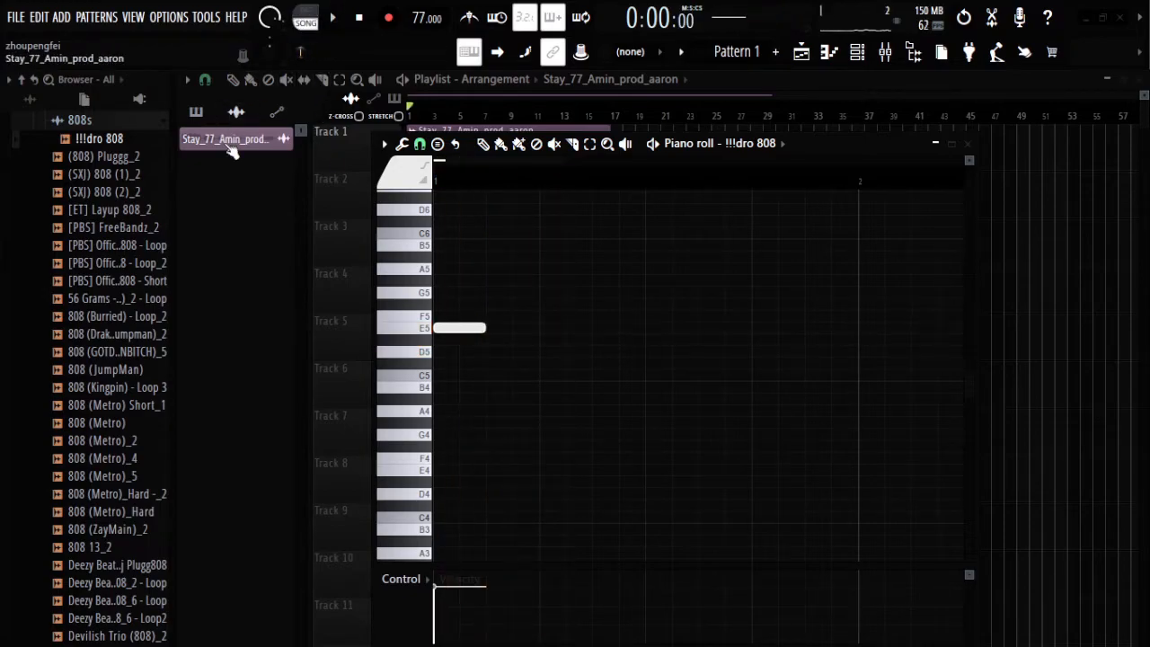
{"action": "left_click", "coordinate": [203, 112]}
{"action": "left_click", "coordinate": [266, 137]}
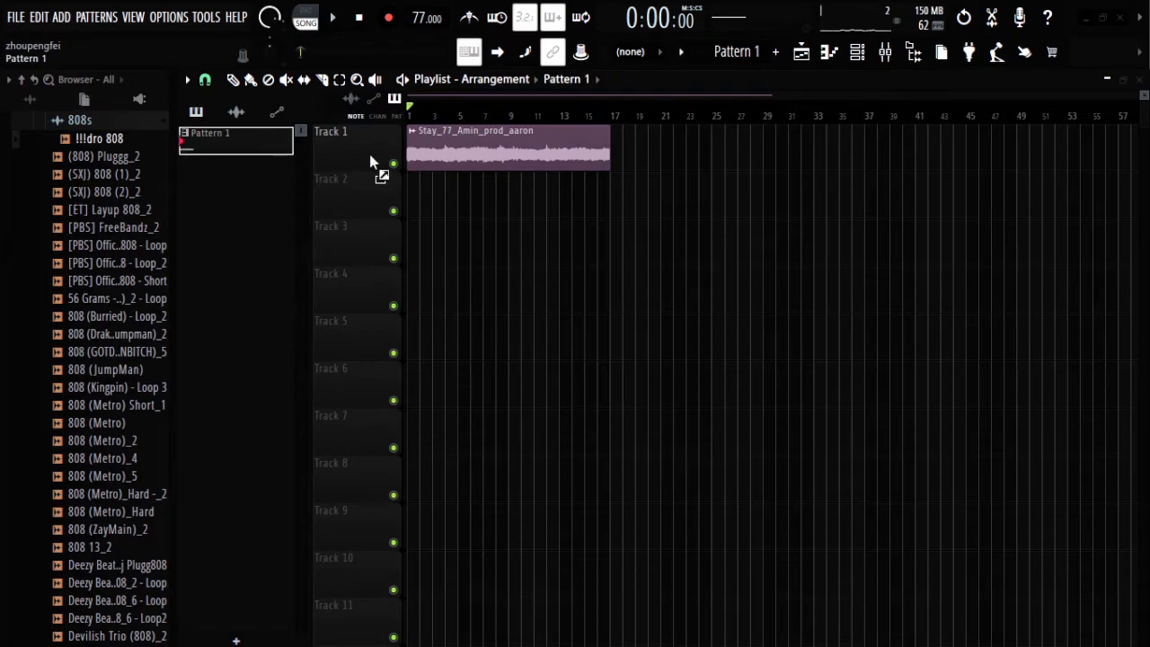
{"action": "left_click", "coordinate": [411, 199]}
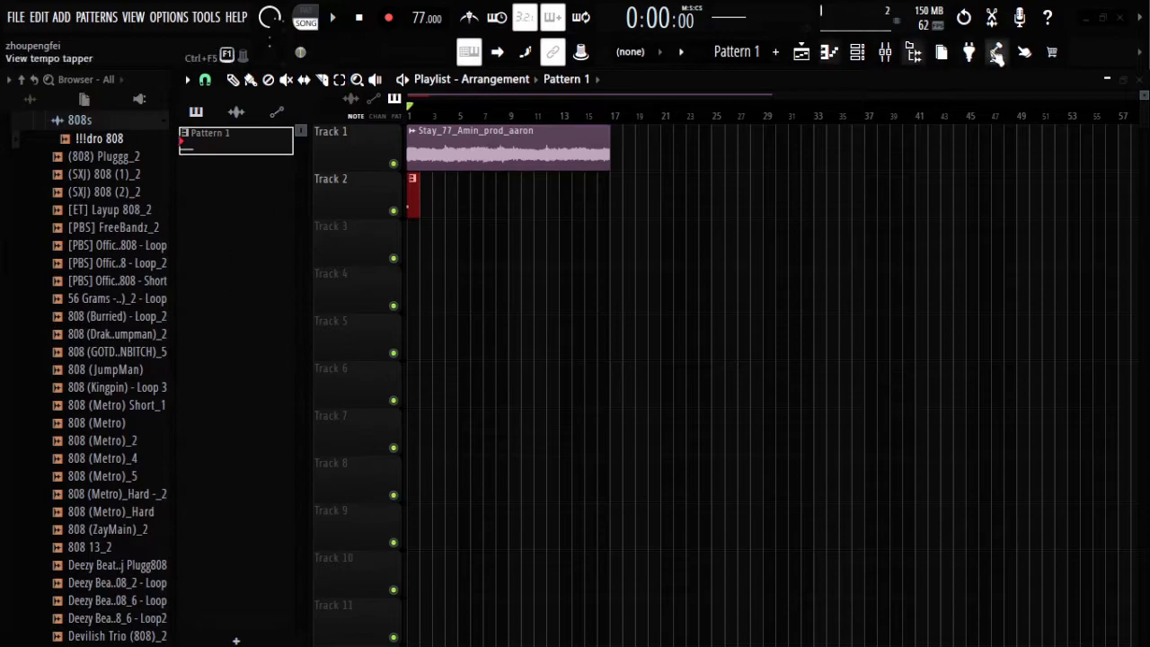
Step: Play the arrangement and reopen the !!!dro 808 piano roll to check the E5 note against the melody
{"action": "key", "text": "space"}
{"action": "left_click", "coordinate": [827, 57]}
{"action": "left_click", "coordinate": [828, 57]}
{"action": "left_click", "coordinate": [828, 51]}
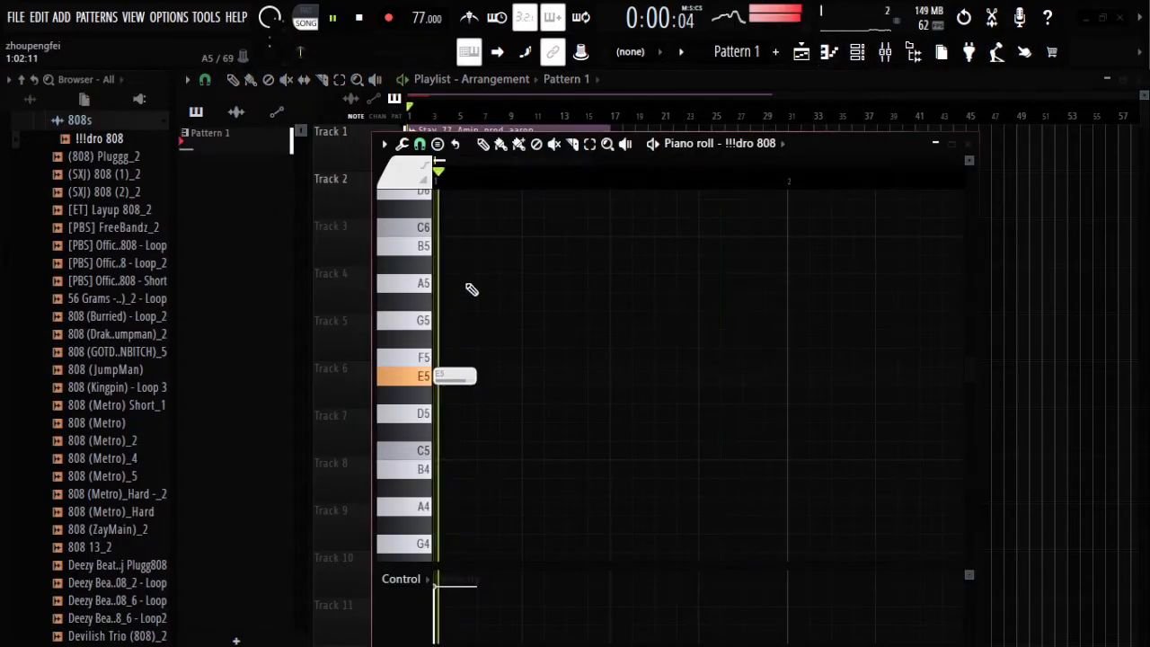
{"action": "key", "text": "space"}
{"action": "mouse_move", "coordinate": [463, 375]}
{"action": "left_mouse_down"}
{"action": "mouse_move", "coordinate": [461, 416]}
{"action": "mouse_move", "coordinate": [450, 359]}
{"action": "mouse_move", "coordinate": [450, 382]}
{"action": "left_mouse_up"}
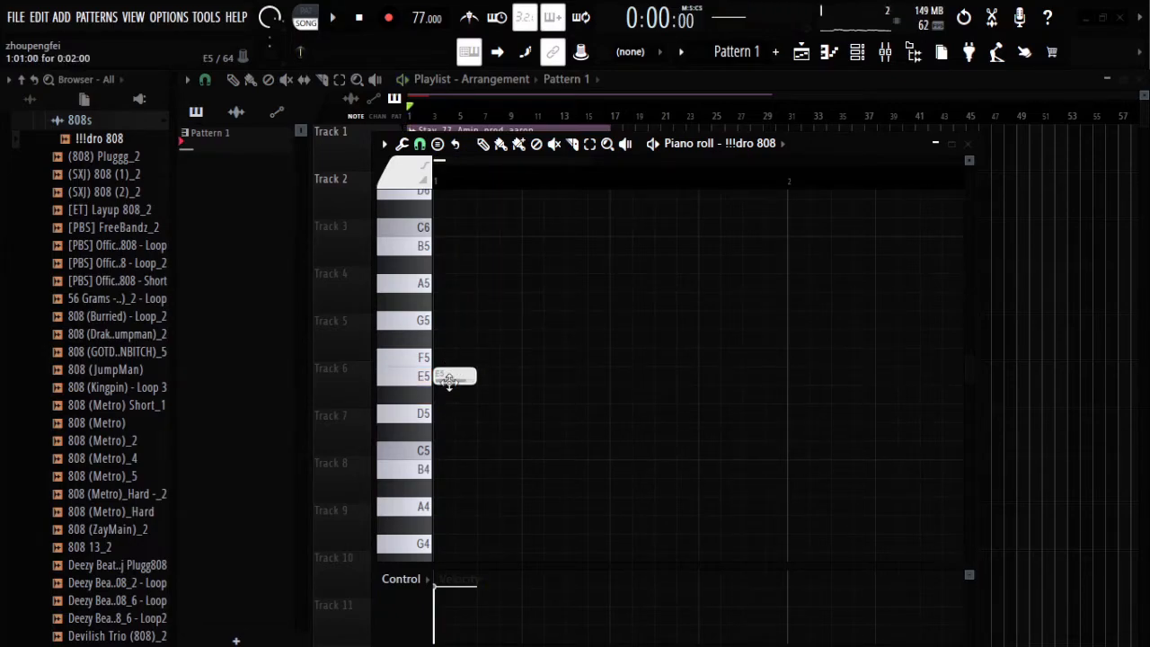
Step: Move the 808 note at the start of bar 1 up an octave to E6
{"action": "scroll", "coordinate": [452, 423], "scroll_direction": "up", "scroll_amount": 1}
{"action": "left_click_drag", "start_coordinate": [450, 432], "coordinate": [441, 221]}
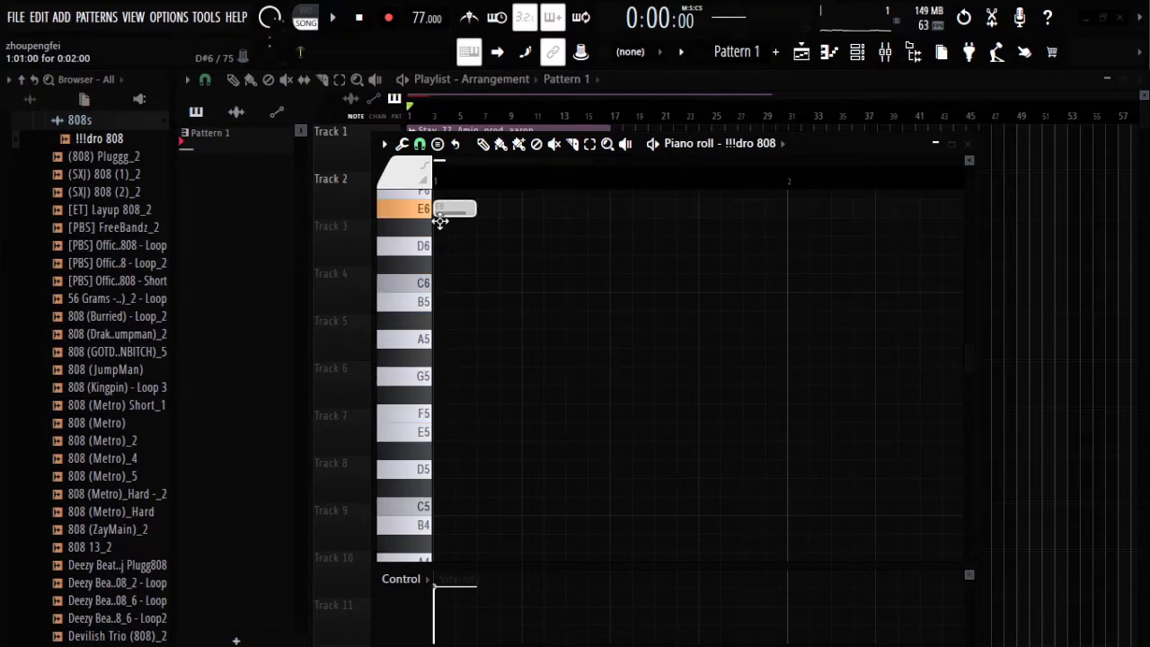
{"action": "left_click", "coordinate": [441, 226]}
{"action": "key", "text": "ctrl+z"}
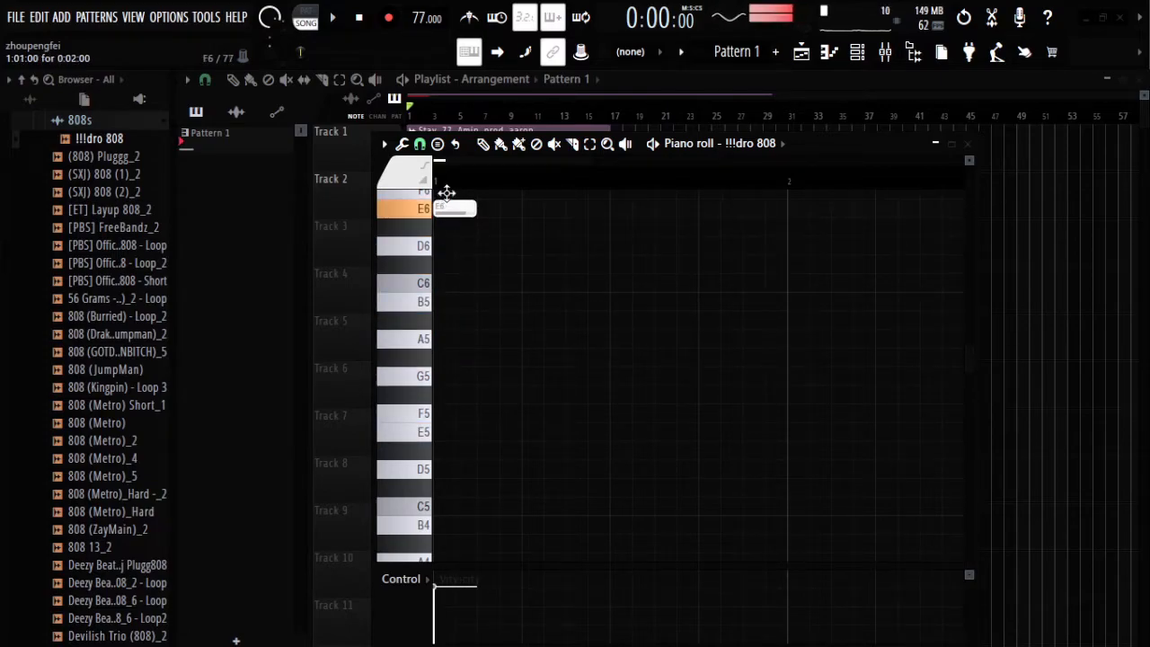
Step: Add a second E6 note on the fourth step of bar 1 and play it with the melody
{"action": "key", "text": "space"}
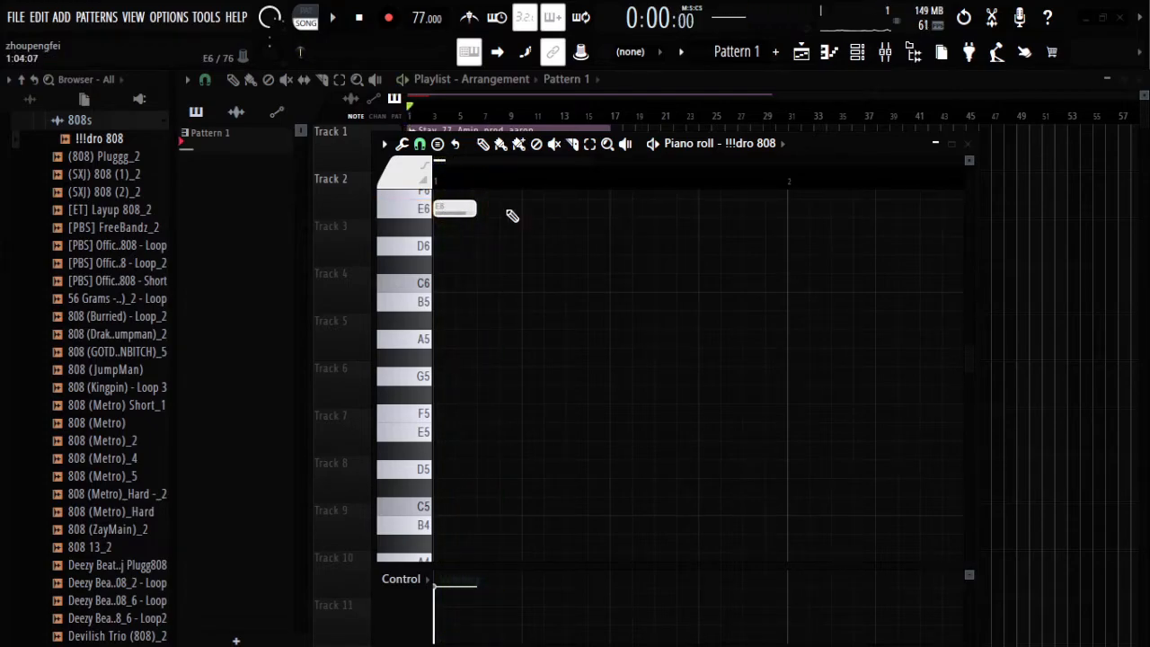
{"action": "left_click", "coordinate": [510, 212]}
{"action": "scroll", "coordinate": [683, 395], "scroll_direction": "up", "scroll_amount": 3}
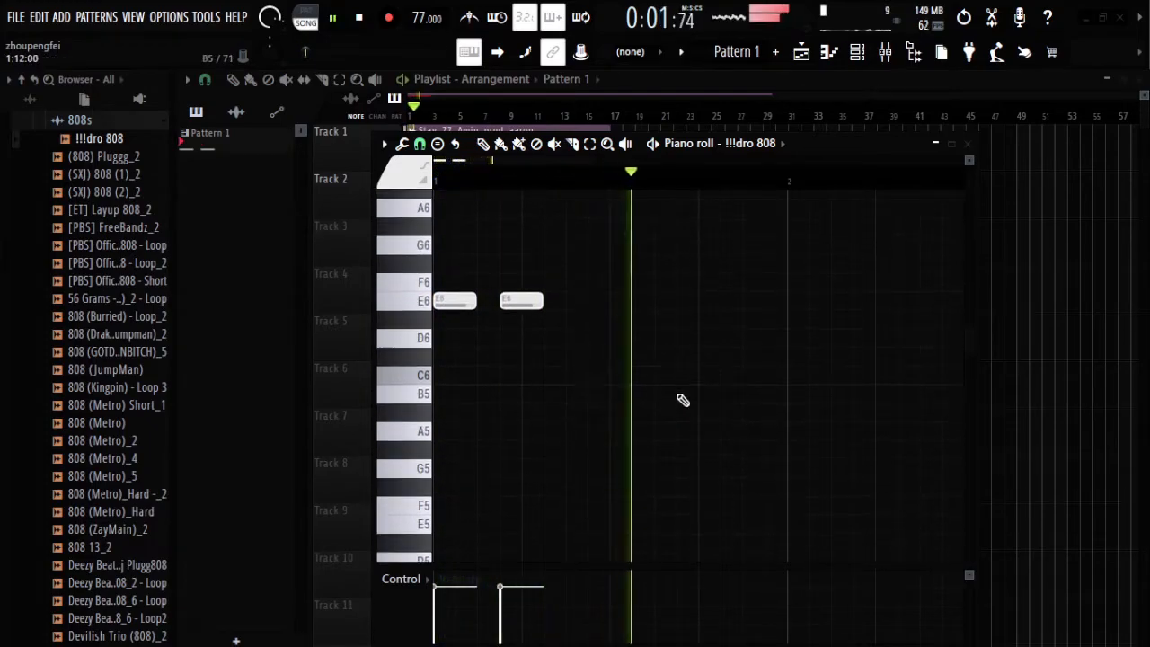
{"action": "key", "text": "space"}
{"action": "left_click", "coordinate": [808, 393]}
{"action": "left_click_drag", "start_coordinate": [805, 394], "coordinate": [771, 356]}
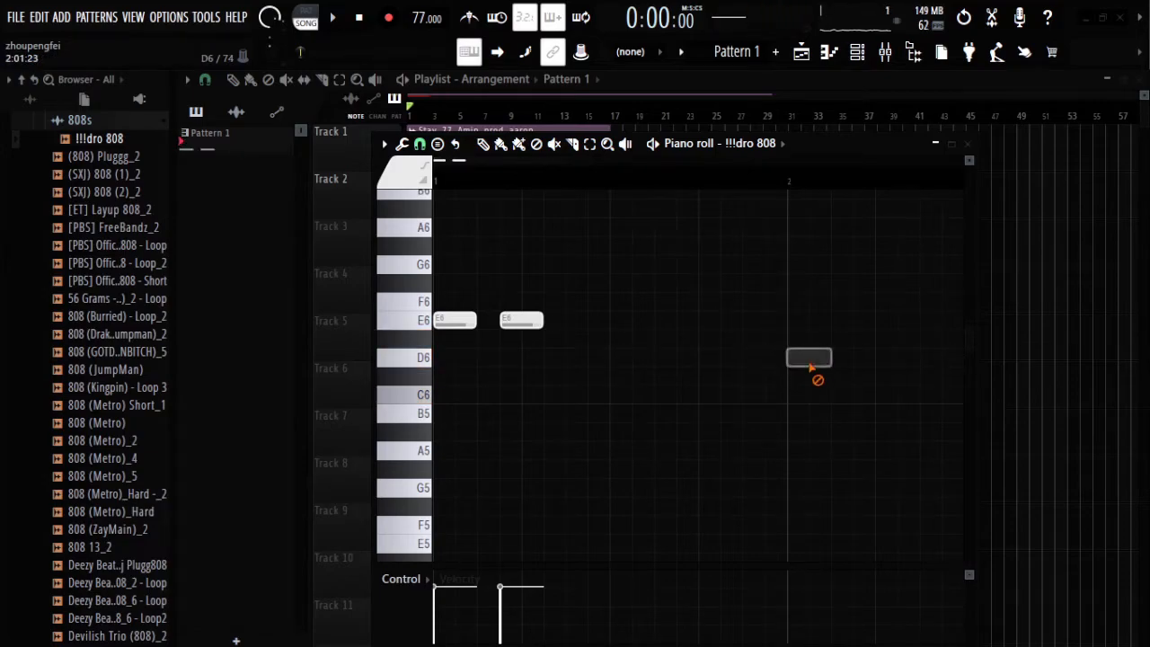
{"action": "right_click", "coordinate": [819, 362]}
{"action": "key", "text": "space"}
{"action": "left_click", "coordinate": [584, 320]}
{"action": "right_click", "coordinate": [588, 321]}
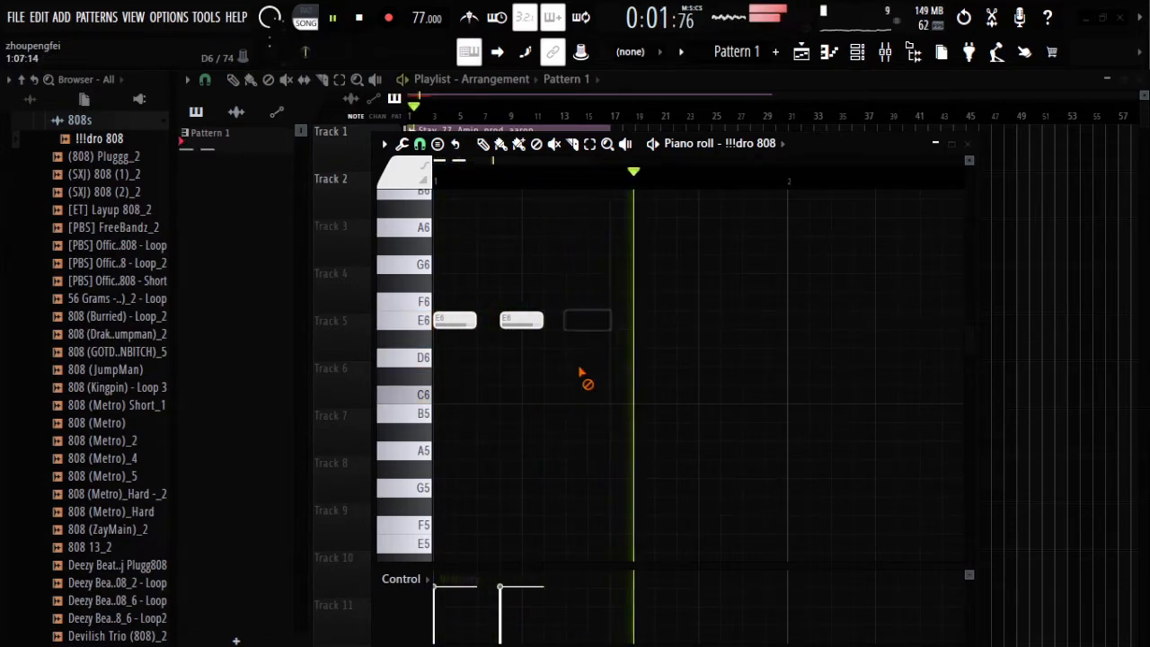
{"action": "key", "text": "space"}
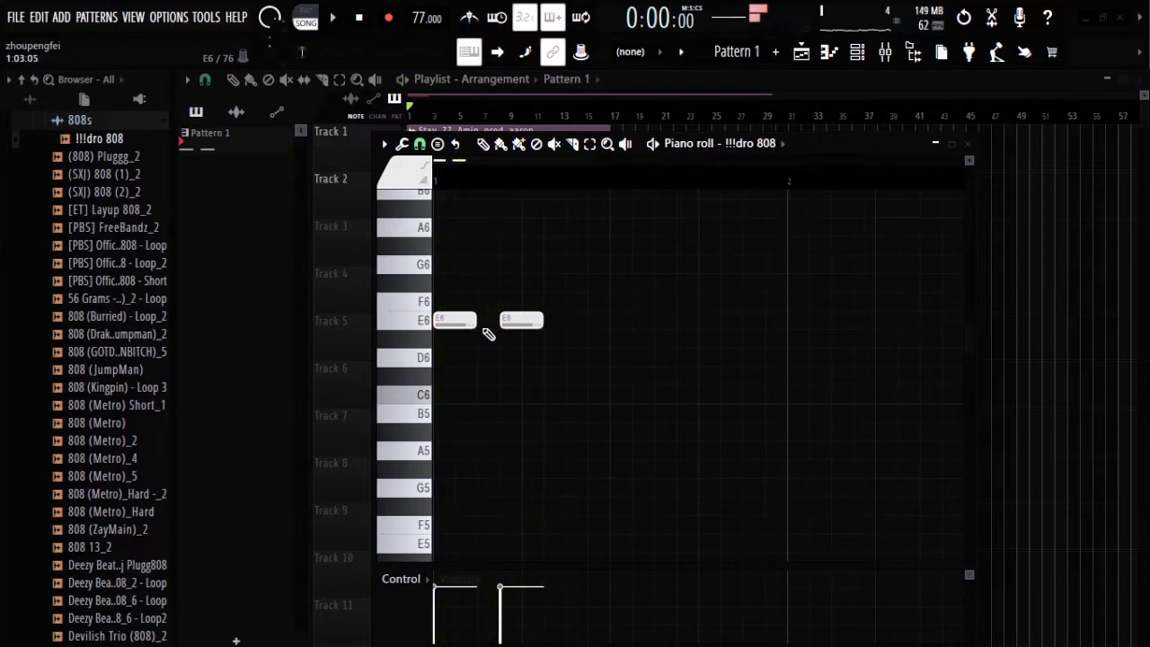
Step: Move both E6 notes in bar 1 down an octave to E5 and play them with the melody
{"action": "left_click_drag", "start_coordinate": [458, 326], "coordinate": [445, 548]}
{"action": "left_click_drag", "start_coordinate": [521, 321], "coordinate": [521, 545]}
{"action": "key", "text": "space"}
{"action": "scroll", "coordinate": [540, 441], "scroll_direction": "down", "scroll_amount": 3}
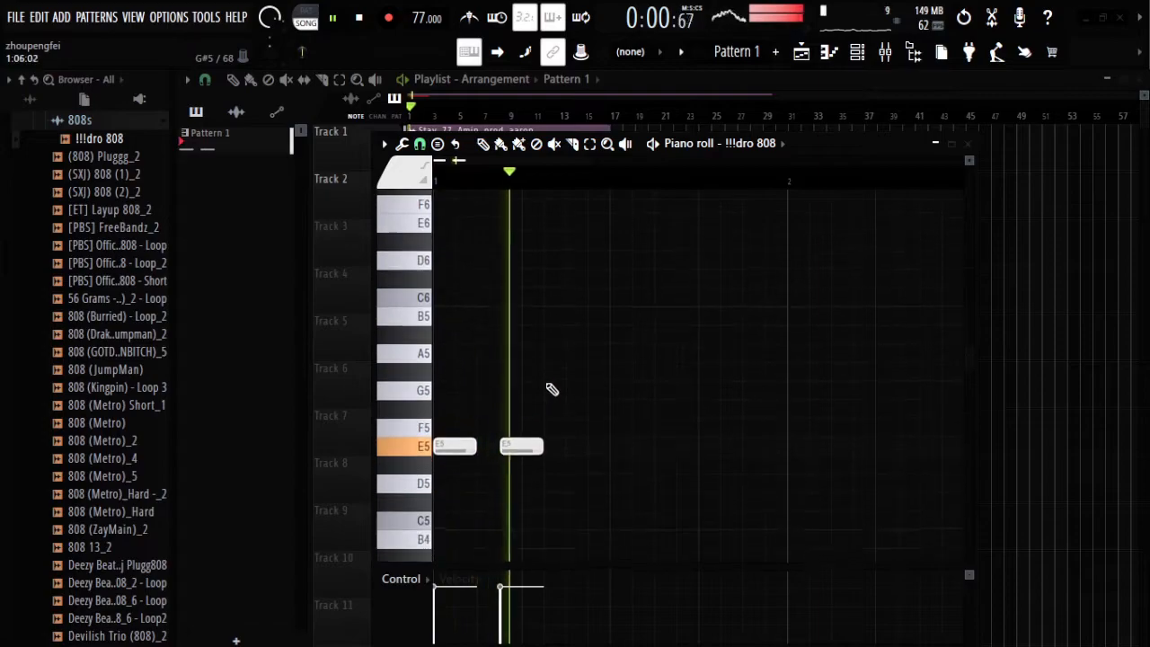
{"action": "key", "text": "space"}
{"action": "key", "text": "space"}
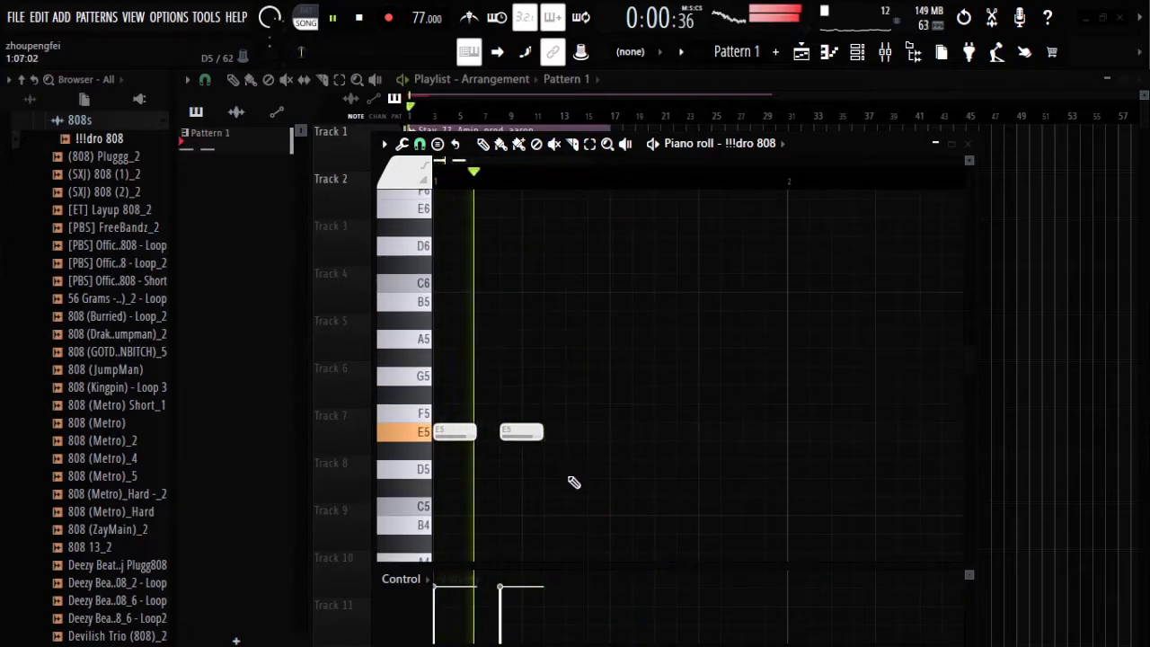
Step: Add F#5 notes on the first and fourth steps of bar 2 and play them with the melody
{"action": "key", "text": "space"}
{"action": "left_click", "coordinate": [808, 395]}
{"action": "left_click", "coordinate": [860, 394]}
{"action": "key", "text": "space"}
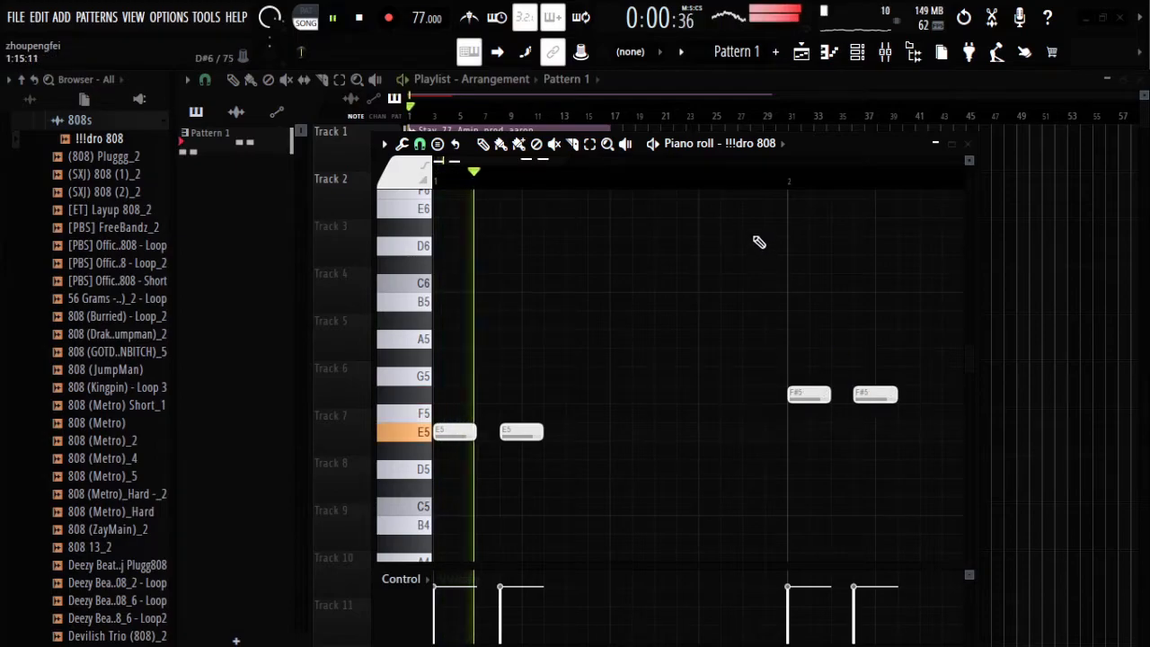
{"action": "scroll", "coordinate": [760, 176], "scroll_direction": "down", "scroll_amount": 1}
{"action": "left_click_drag", "start_coordinate": [540, 162], "coordinate": [607, 202]}
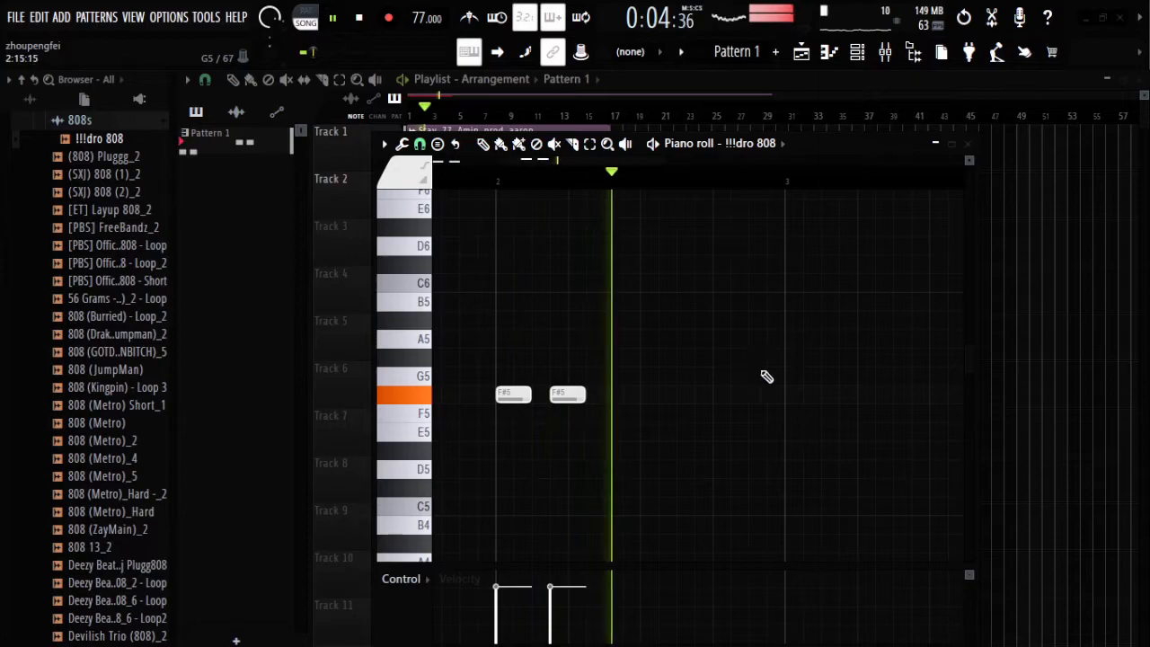
Step: Add G#5 notes on the first and fourth steps of bar 3 and play the arrangement
{"action": "key", "text": "space"}
{"action": "left_click", "coordinate": [788, 360]}
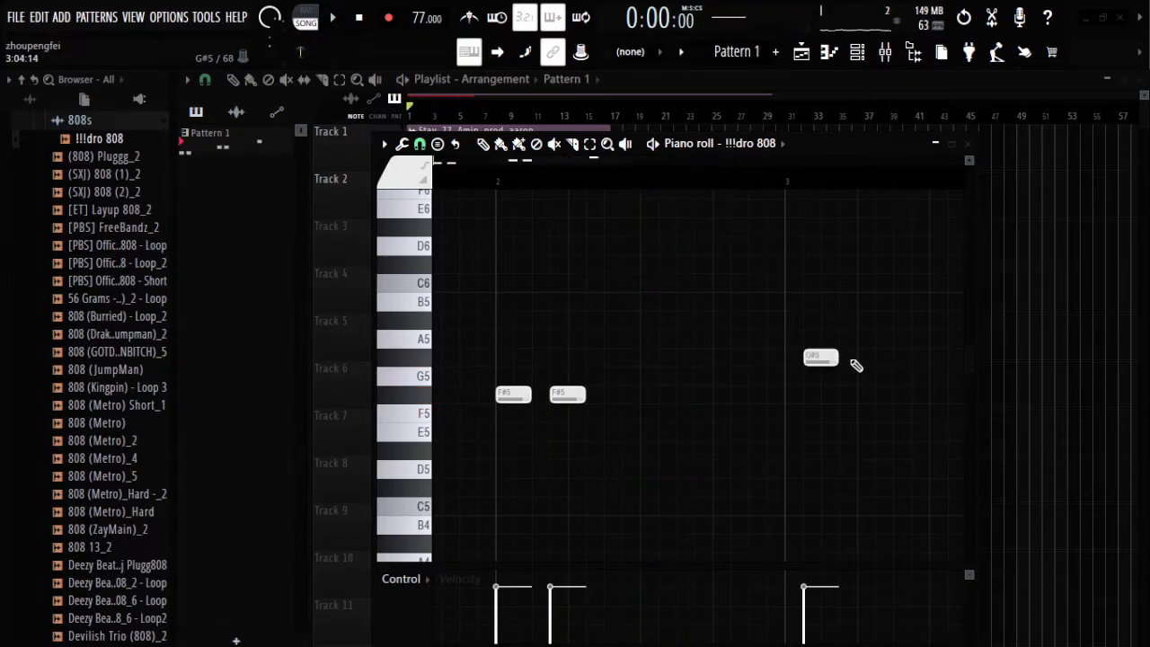
{"action": "left_click", "coordinate": [851, 361]}
{"action": "key", "text": "space"}
{"action": "scroll", "coordinate": [747, 184], "scroll_direction": "down", "scroll_amount": 3}
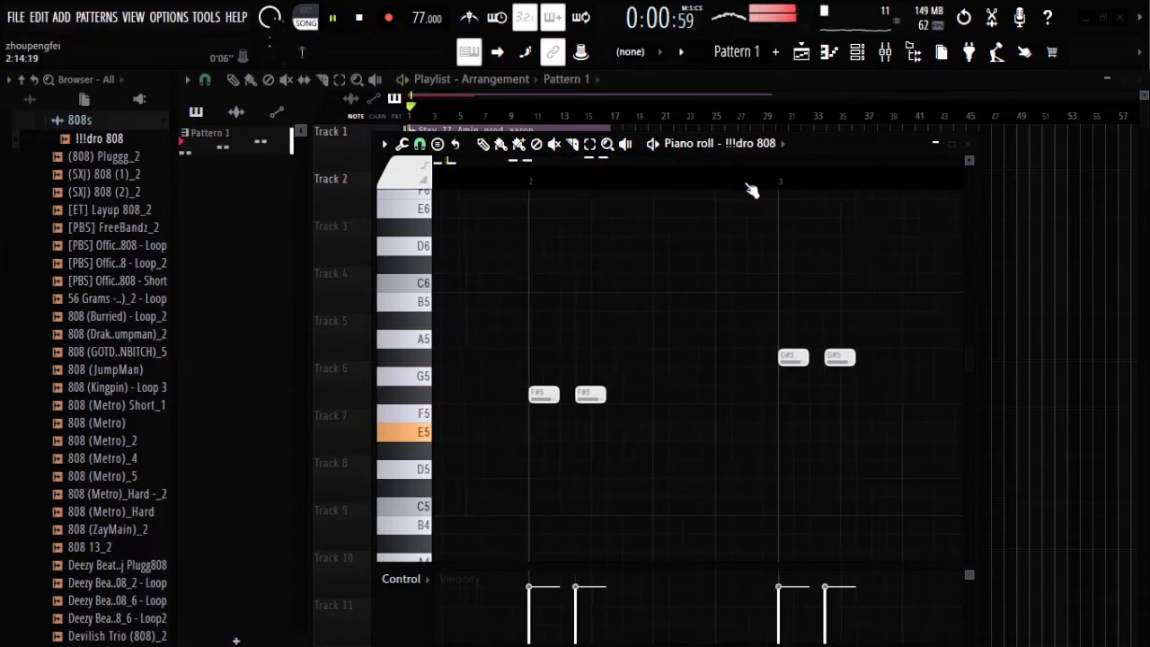
{"action": "left_click_drag", "start_coordinate": [604, 169], "coordinate": [665, 167]}
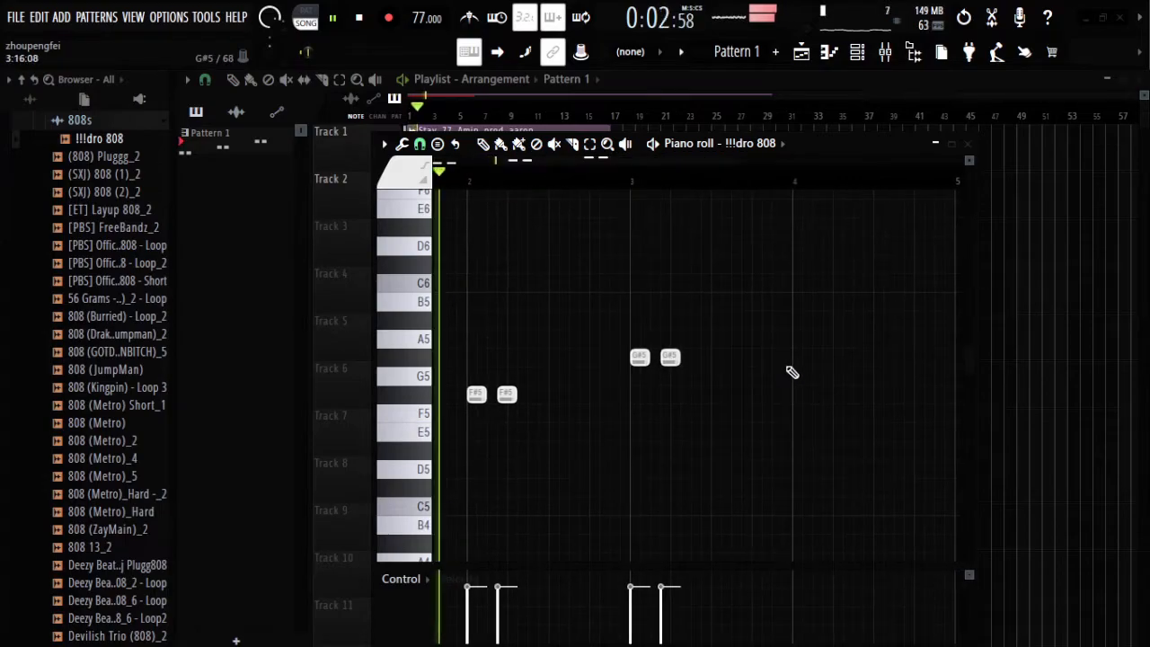
Step: Add an A#5 note on step 11 of bar 2, and two G#5 notes, two B5 notes and a D#6 note across bar 4
{"action": "left_click", "coordinate": [578, 320]}
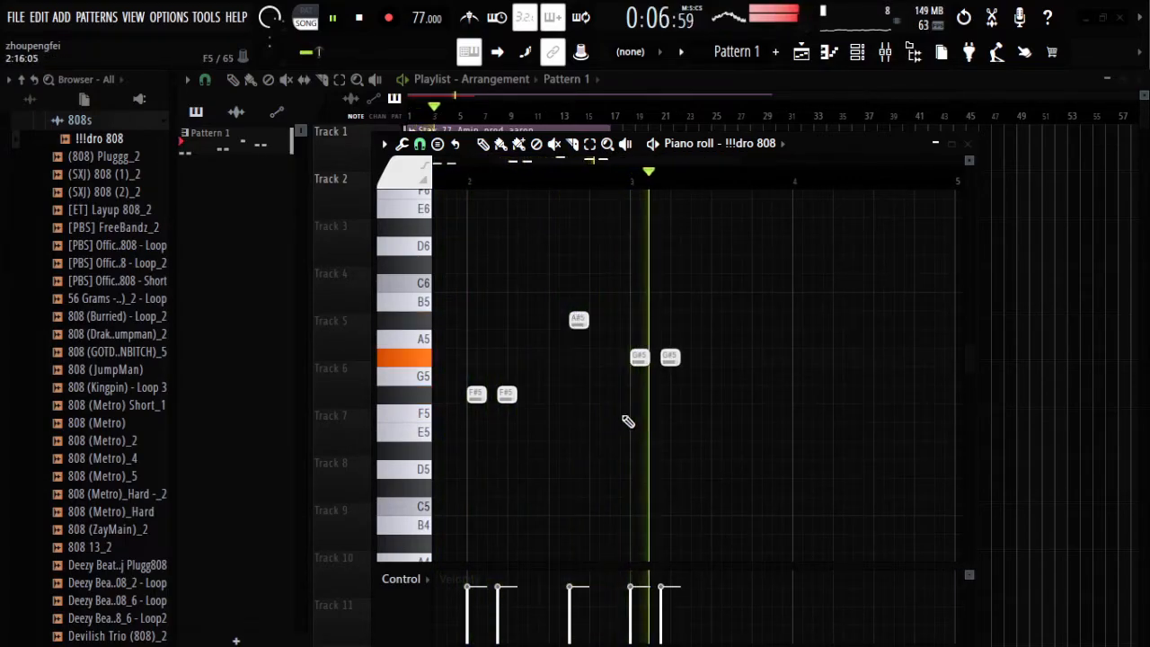
{"action": "left_click", "coordinate": [801, 357]}
{"action": "left_click", "coordinate": [843, 357]}
{"action": "left_click_drag", "start_coordinate": [843, 358], "coordinate": [924, 227]}
{"action": "key", "text": "space"}
{"action": "left_click", "coordinate": [877, 357]}
{"action": "key", "text": "space"}
{"action": "key", "text": "space"}
{"action": "left_click", "coordinate": [877, 304]}
{"action": "key", "text": "space"}
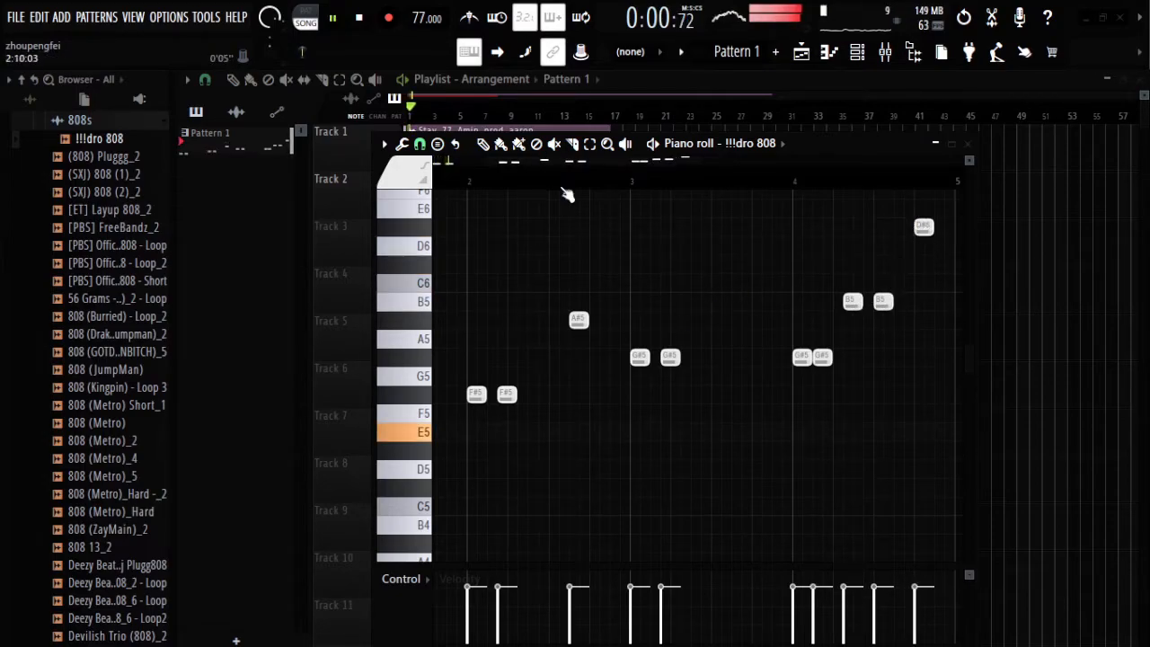
Step: Lower the A#5 note late in bar 2 to F#5, checking the pitch against the melody
{"action": "scroll", "coordinate": [570, 185], "scroll_direction": "down", "scroll_amount": 3}
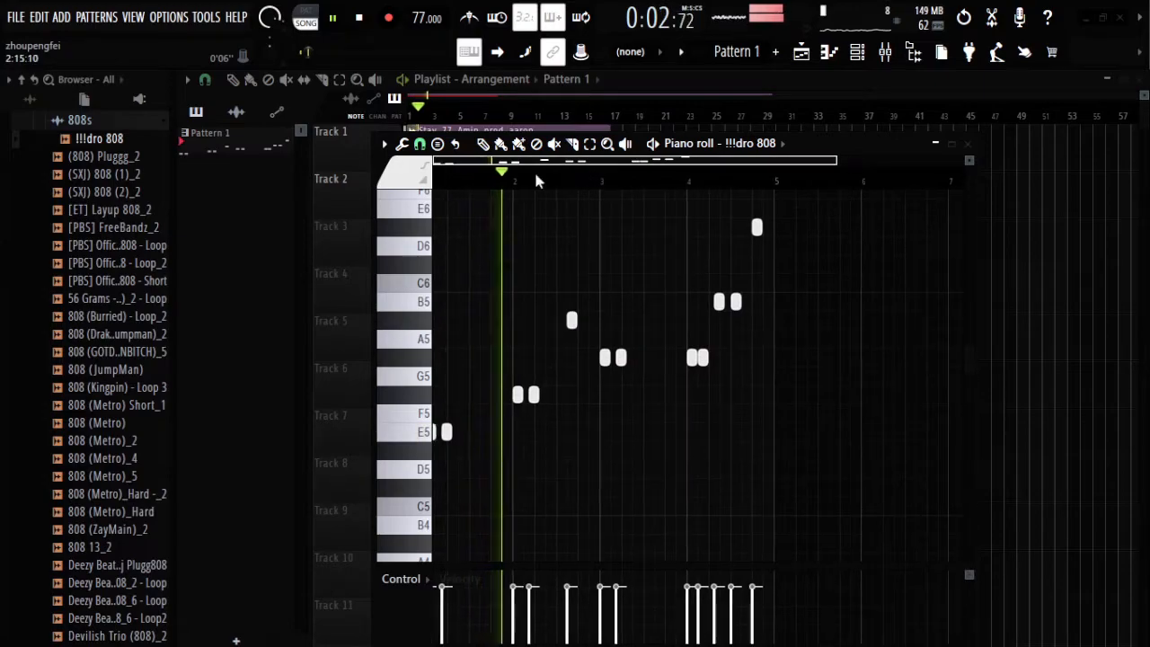
{"action": "scroll", "coordinate": [561, 188], "scroll_direction": "down", "scroll_amount": 1}
{"action": "scroll", "coordinate": [569, 185], "scroll_direction": "up", "scroll_amount": 3}
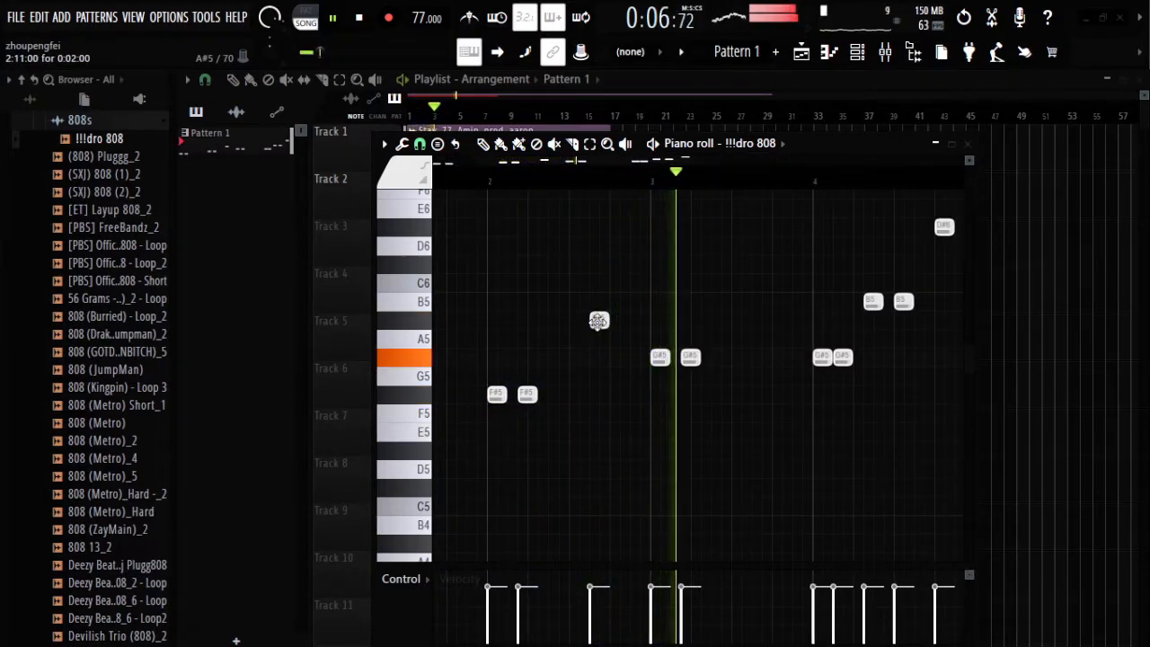
{"action": "key", "text": "space"}
{"action": "left_click_drag", "start_coordinate": [596, 326], "coordinate": [596, 362]}
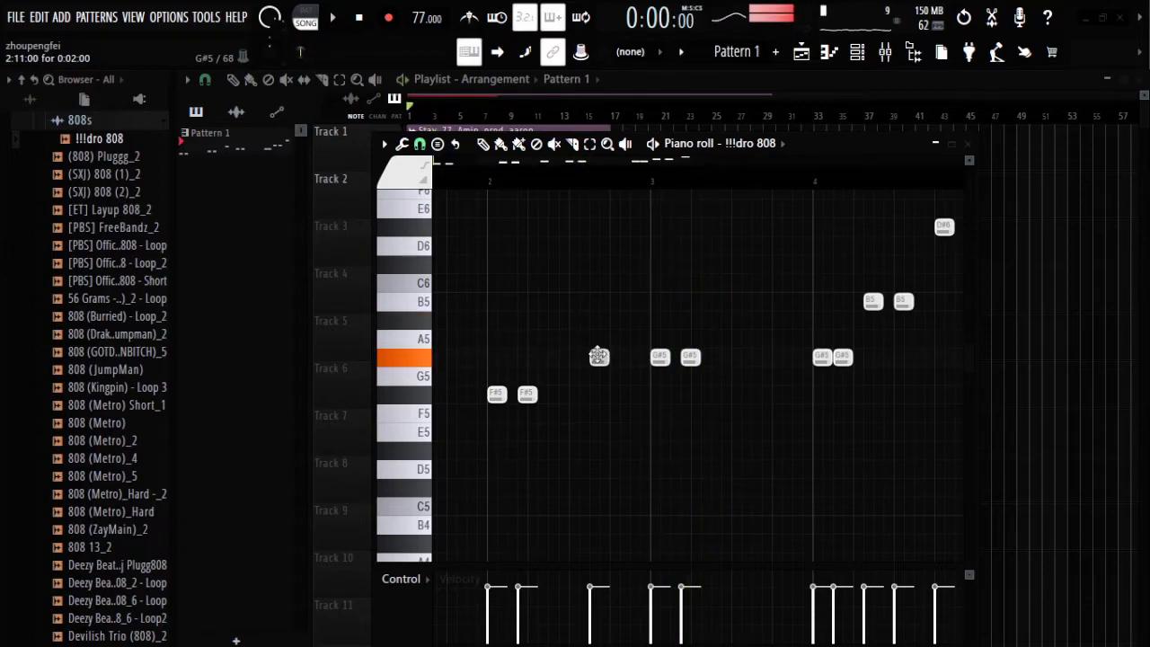
{"action": "key", "text": "space"}
{"action": "right_click", "coordinate": [602, 357]}
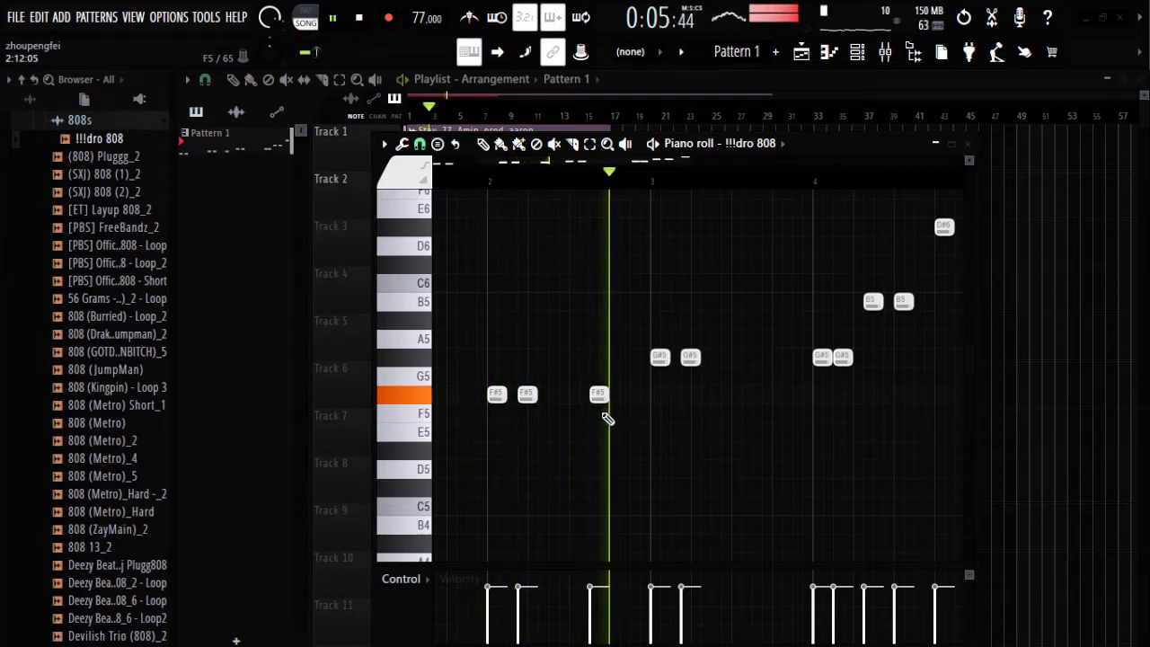
Step: Shift the second G#5 note and both B5 notes in bar 4 one step later
{"action": "scroll", "coordinate": [649, 199], "scroll_direction": "down", "scroll_amount": 4}
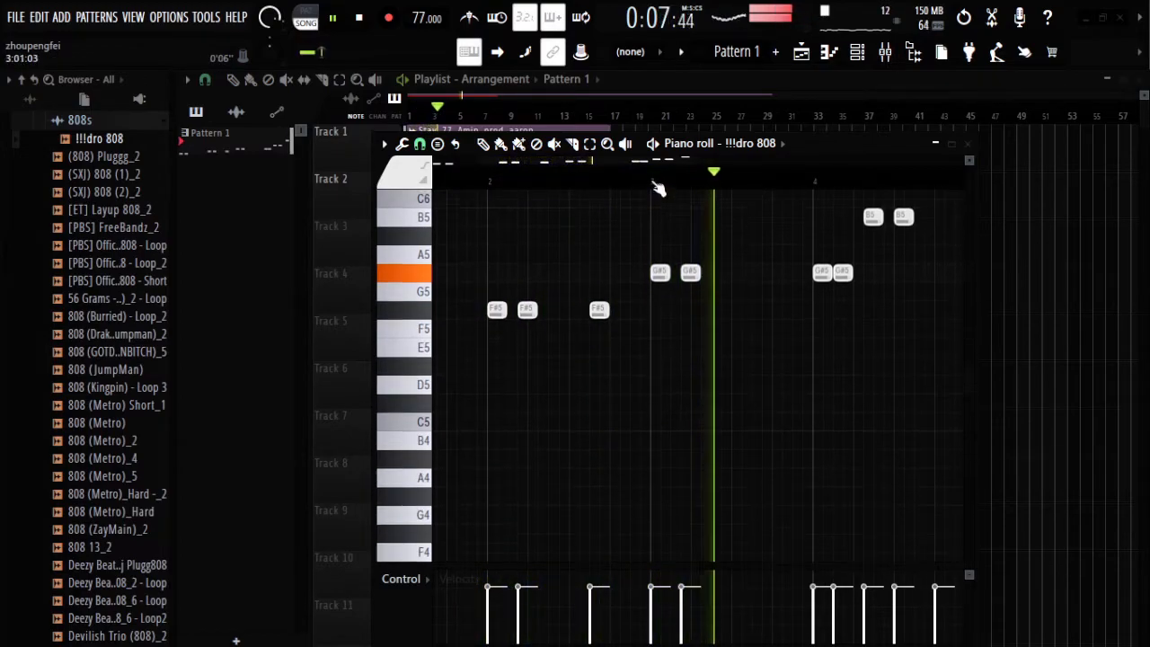
{"action": "scroll", "coordinate": [763, 334], "scroll_direction": "up", "scroll_amount": 4}
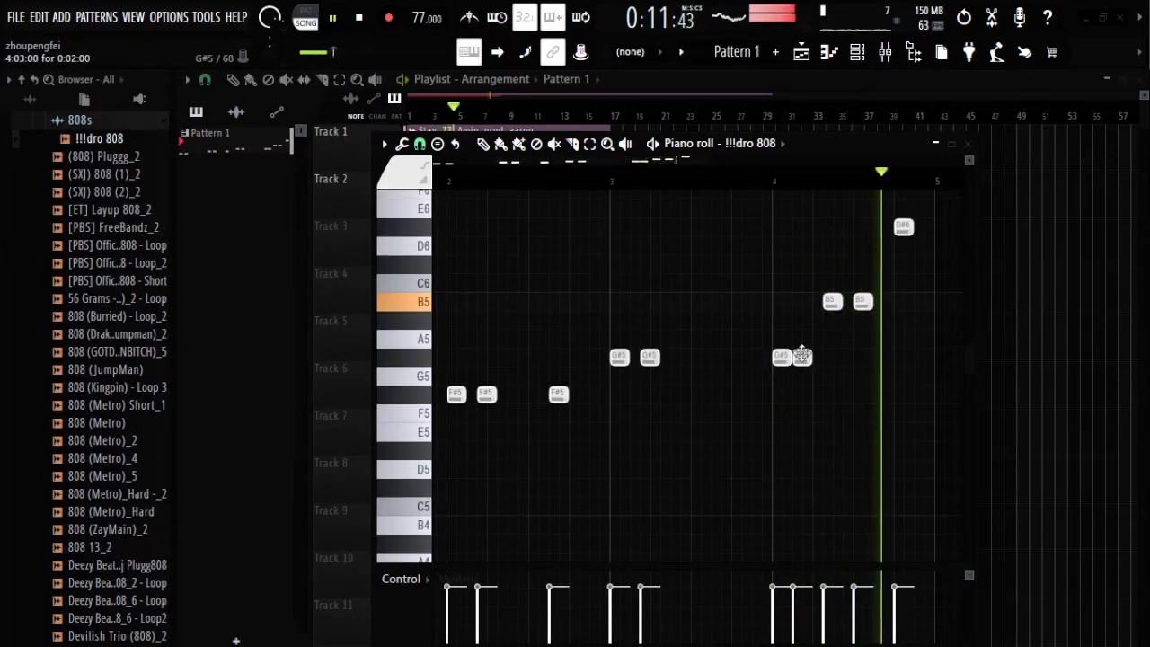
{"action": "left_click_drag", "start_coordinate": [803, 357], "coordinate": [813, 357]}
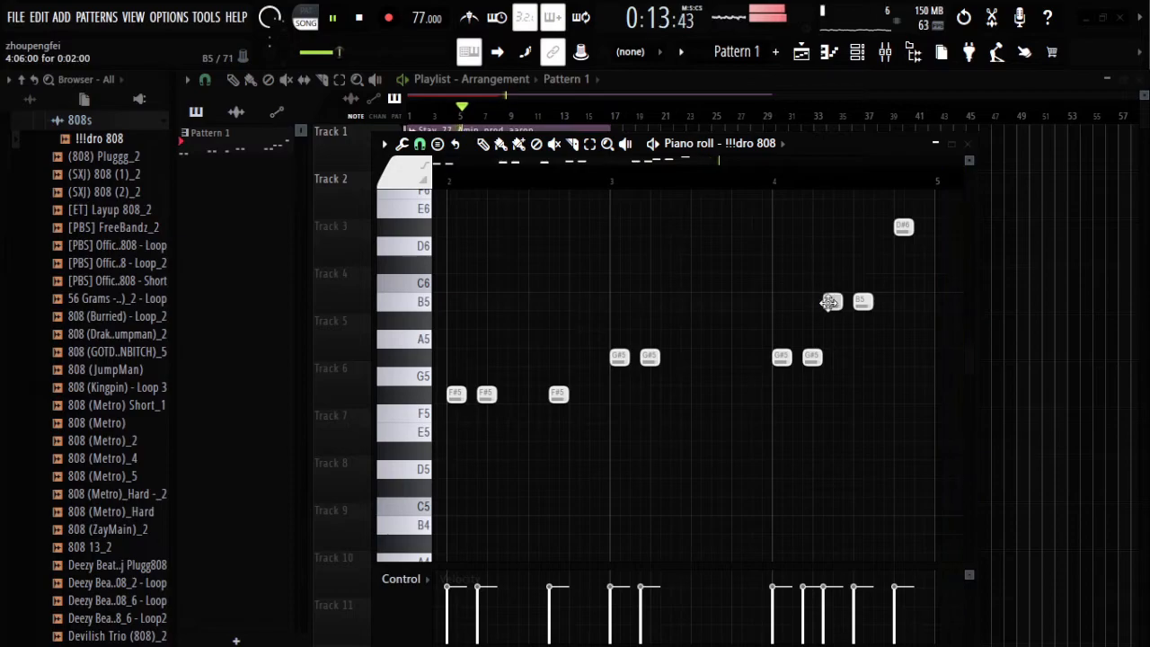
{"action": "left_click_drag", "start_coordinate": [853, 306], "coordinate": [870, 308]}
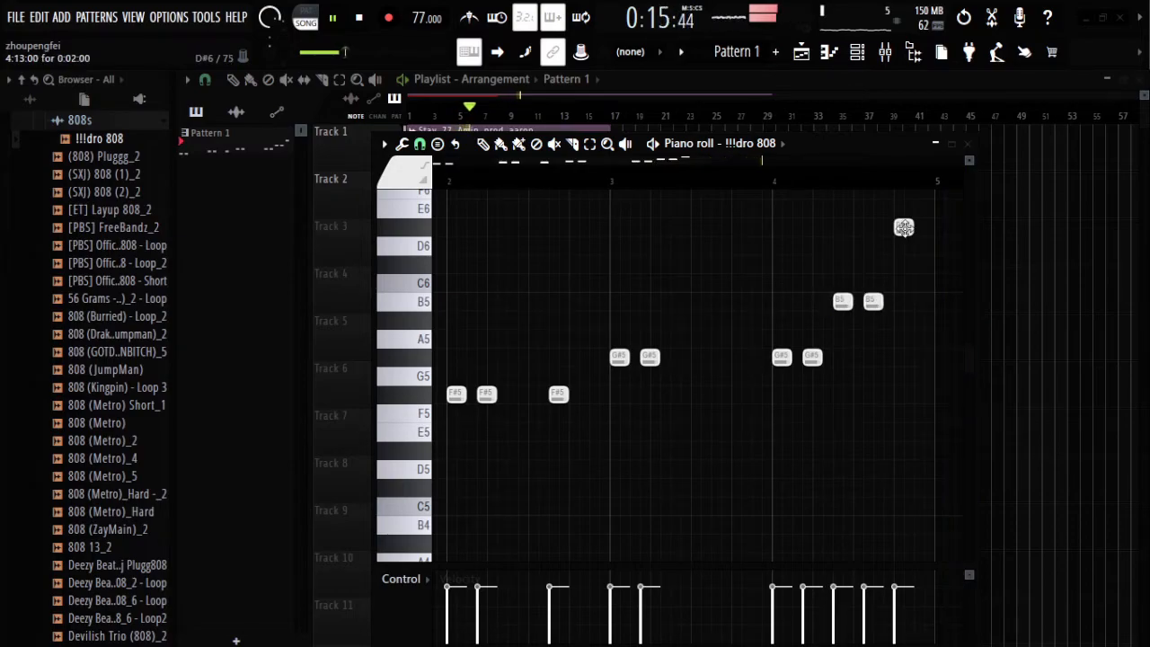
{"action": "left_click", "coordinate": [263, 183]}
{"action": "left_click_drag", "start_coordinate": [242, 137], "coordinate": [465, 207]}
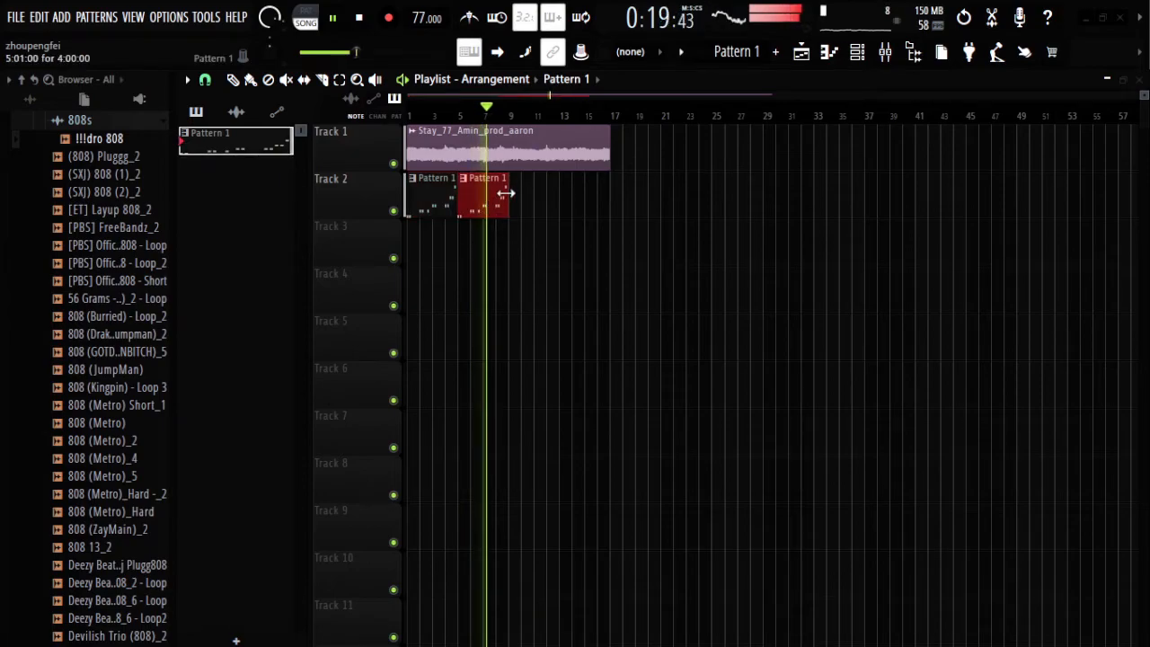
{"action": "right_click", "coordinate": [490, 201]}
Step: Play Pattern 1 on its own with its piano roll open, and return to the playlist in song mode
{"action": "key", "text": "space"}
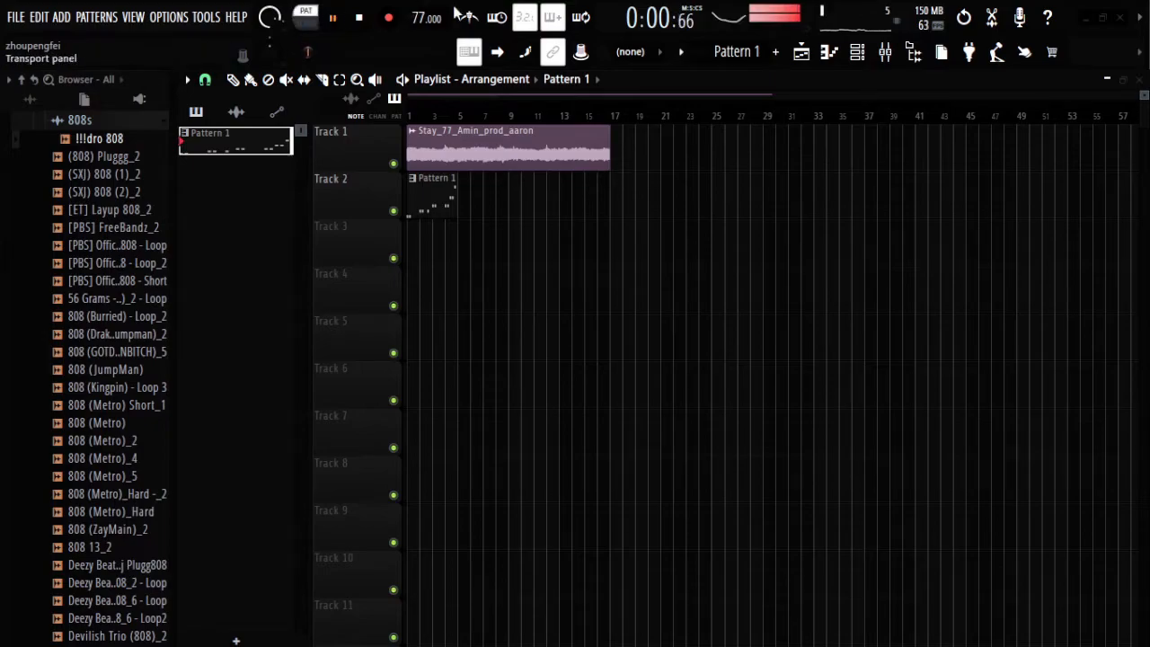
{"action": "left_click", "coordinate": [830, 54]}
{"action": "scroll", "coordinate": [490, 179], "scroll_direction": "down", "scroll_amount": 2}
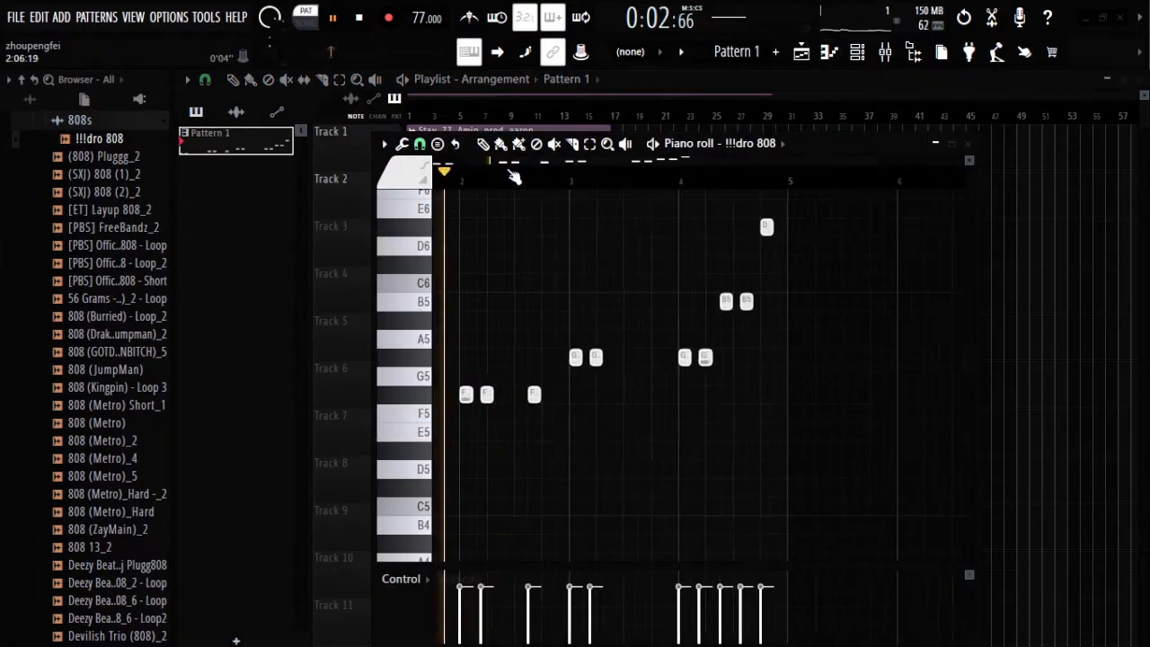
{"action": "scroll", "coordinate": [596, 188], "scroll_direction": "up", "scroll_amount": 2}
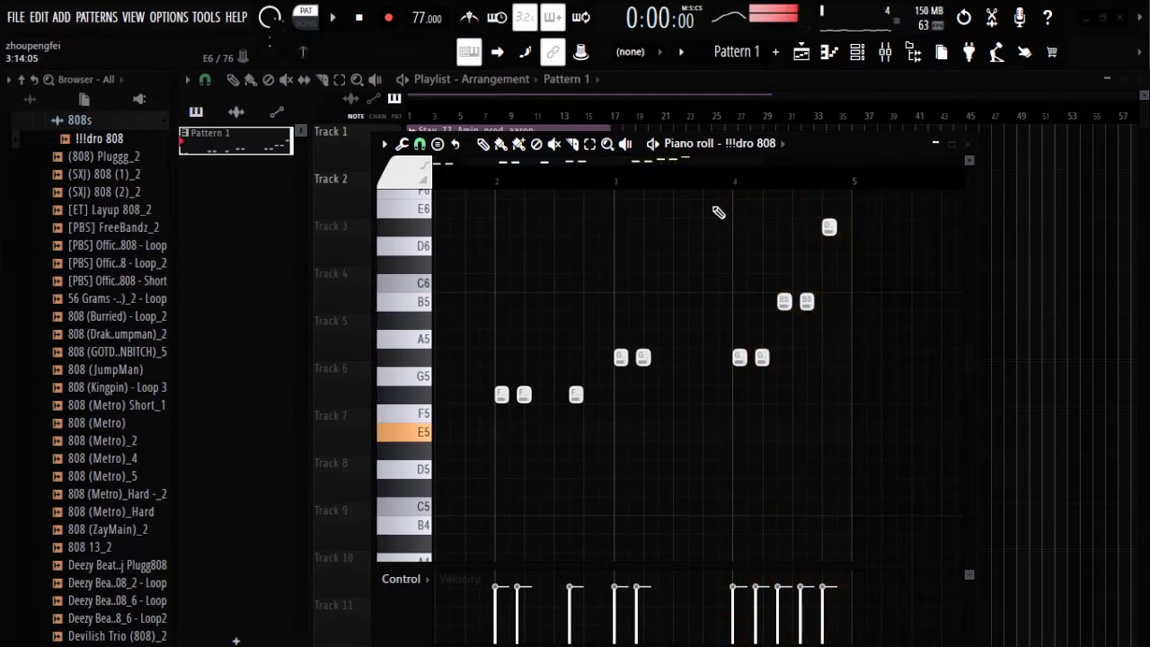
{"action": "left_click", "coordinate": [372, 14]}
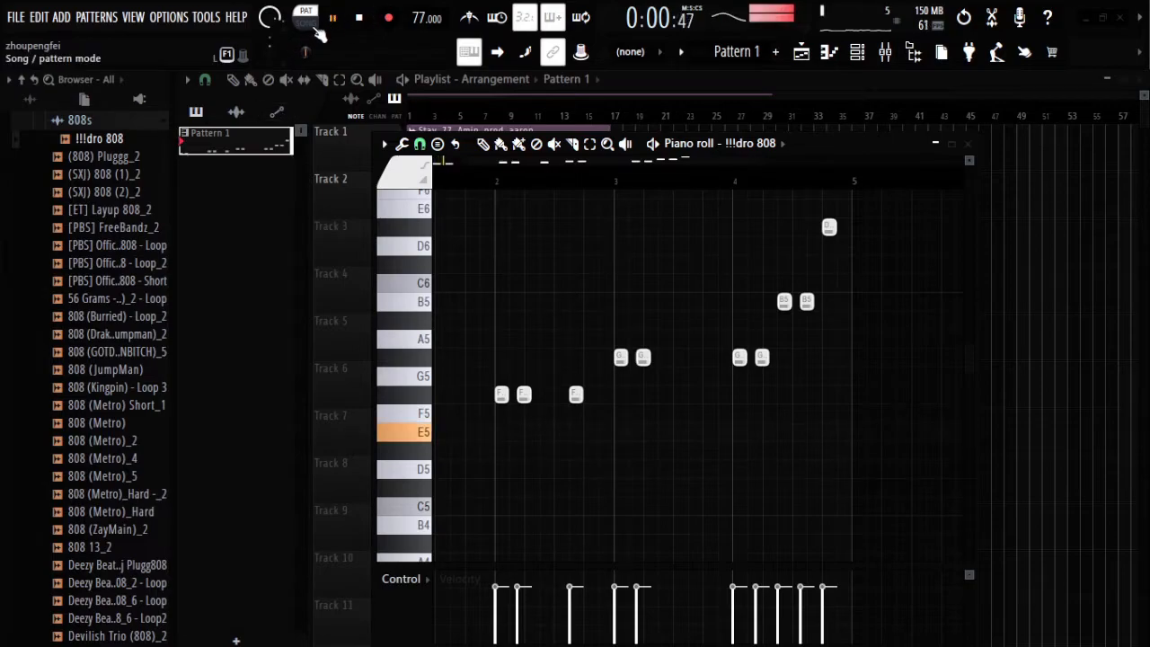
{"action": "left_click", "coordinate": [306, 16]}
{"action": "left_click", "coordinate": [931, 146]}
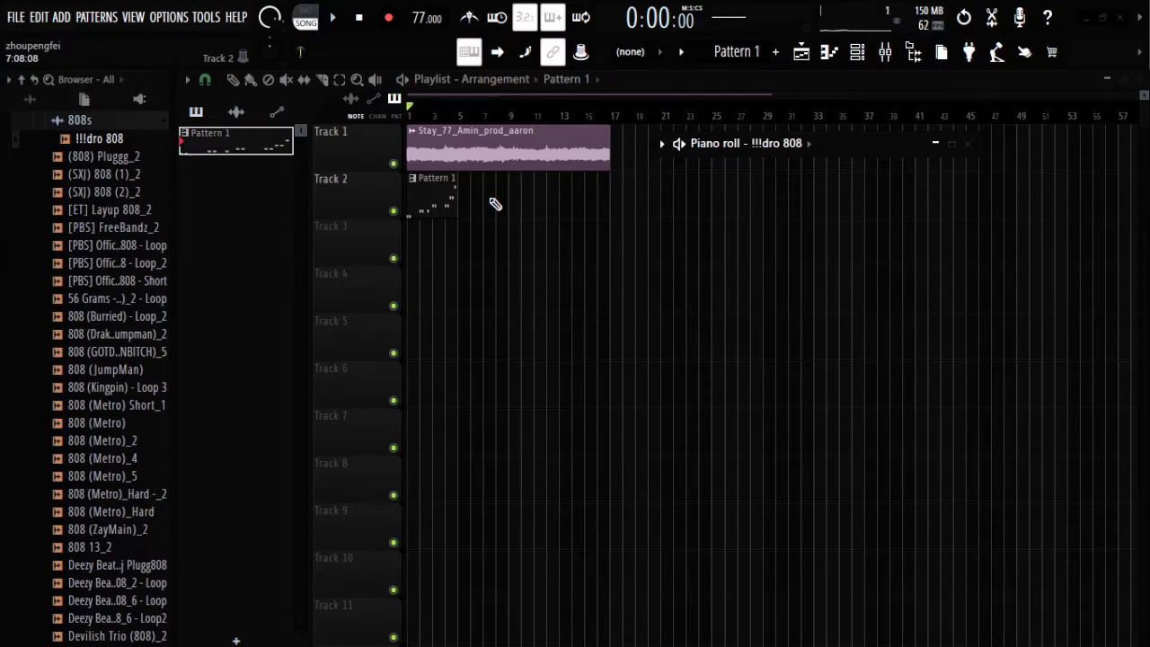
Step: Duplicate the Pattern 1 clip three times along Track 2 so the 808 covers the full melody clip
{"action": "left_click_drag", "start_coordinate": [489, 199], "coordinate": [436, 246]}
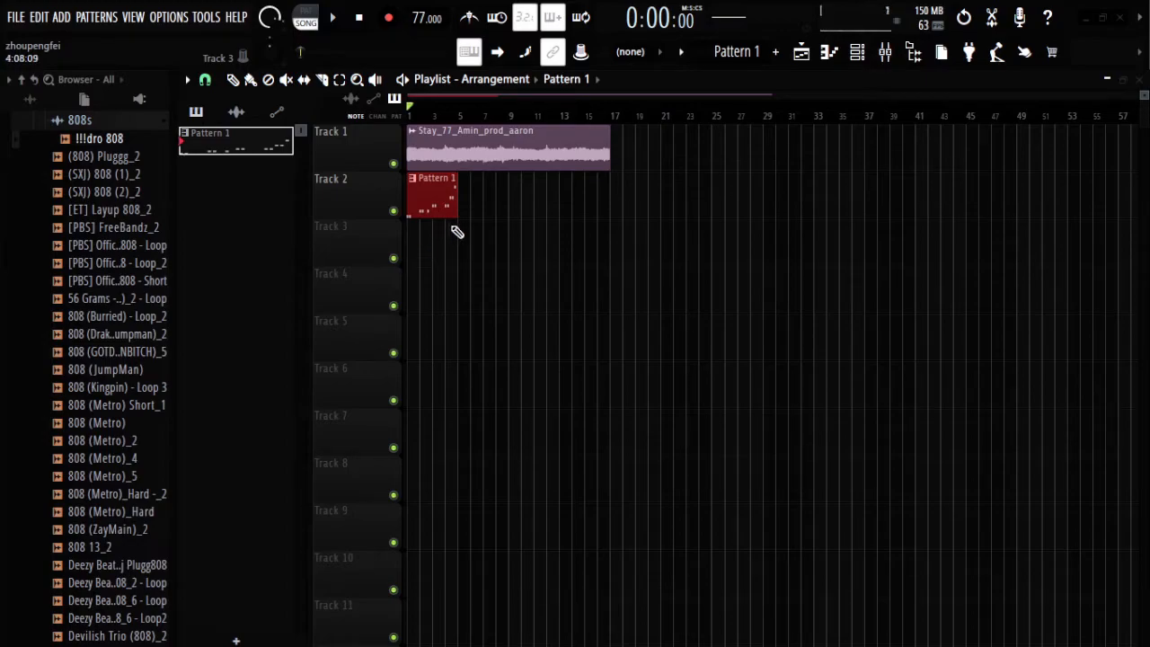
{"action": "key", "text": "ctrl+b"}
{"action": "key", "text": "ctrl+b"}
{"action": "key", "text": "ctrl+b"}
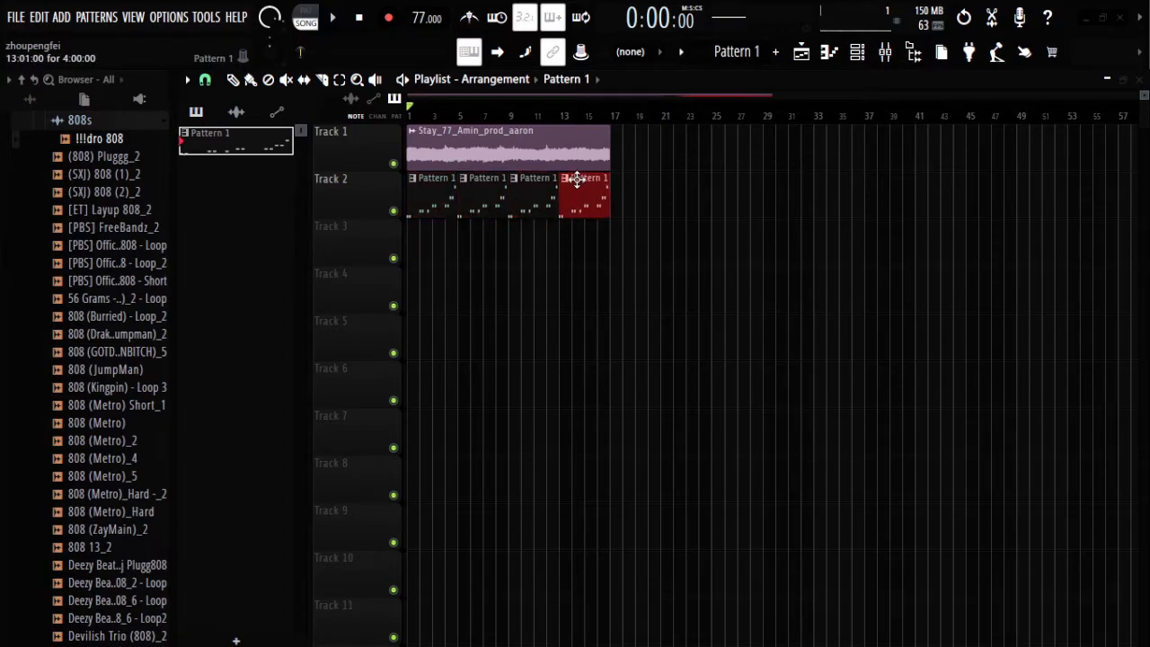
{"action": "left_click", "coordinate": [449, 209], "text": "ctrl"}
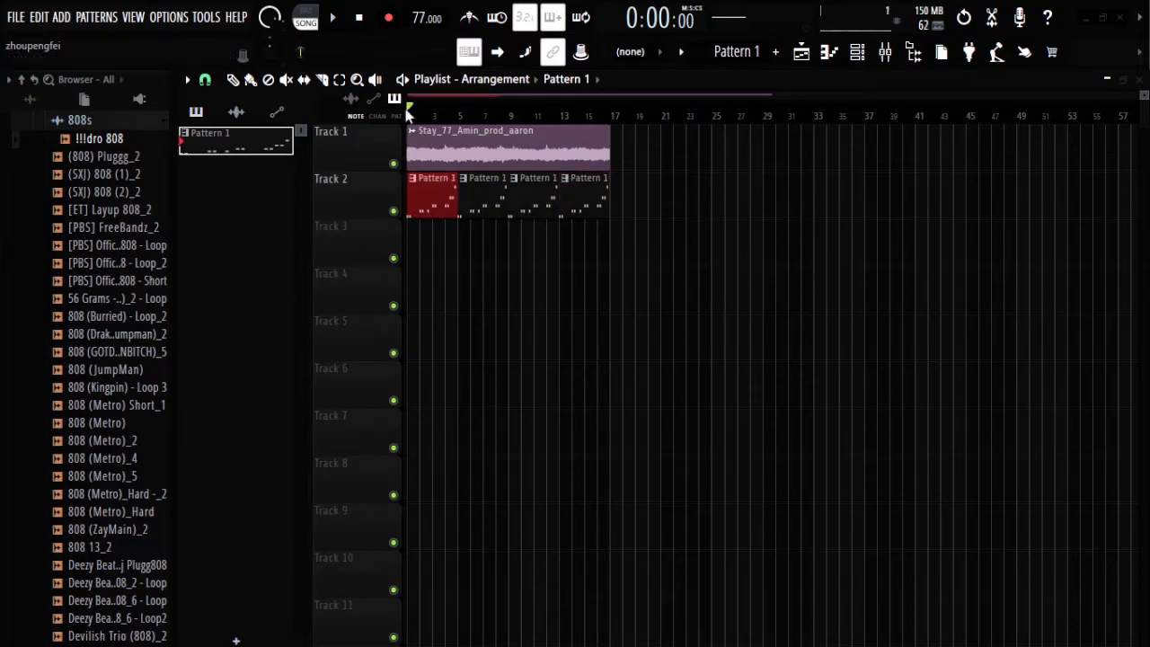
{"action": "left_click", "coordinate": [458, 111]}
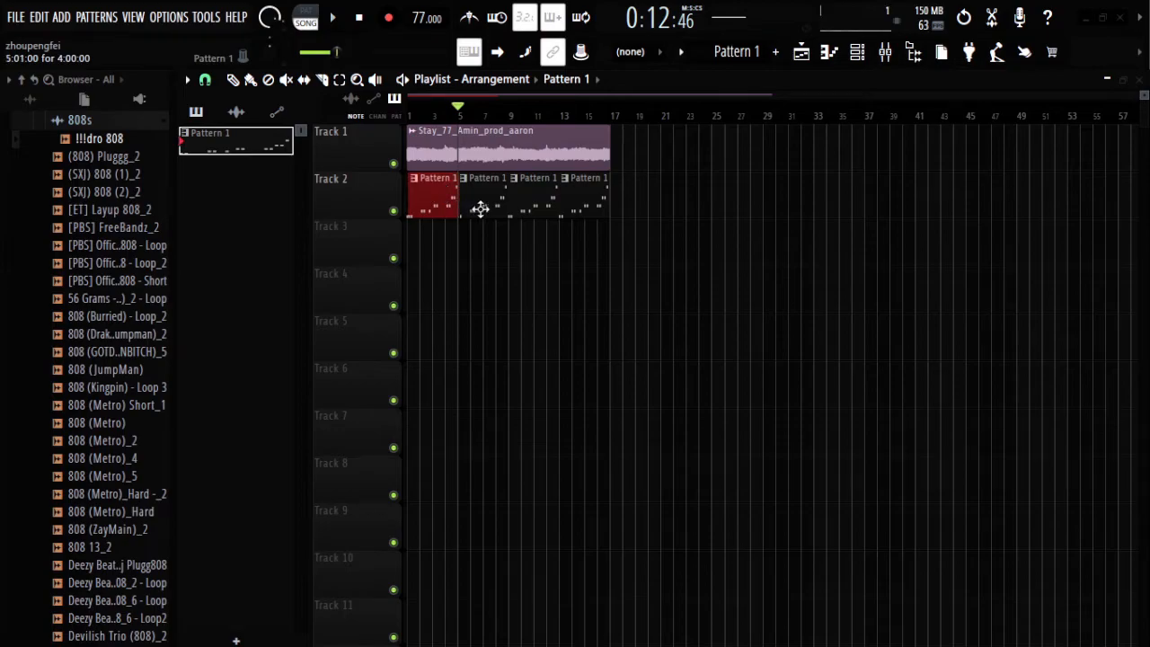
{"action": "left_click", "coordinate": [449, 209], "text": "ctrl"}
{"action": "left_click", "coordinate": [442, 200], "text": "ctrl"}
{"action": "left_click", "coordinate": [442, 200], "text": "ctrl"}
{"action": "left_click", "coordinate": [519, 115]}
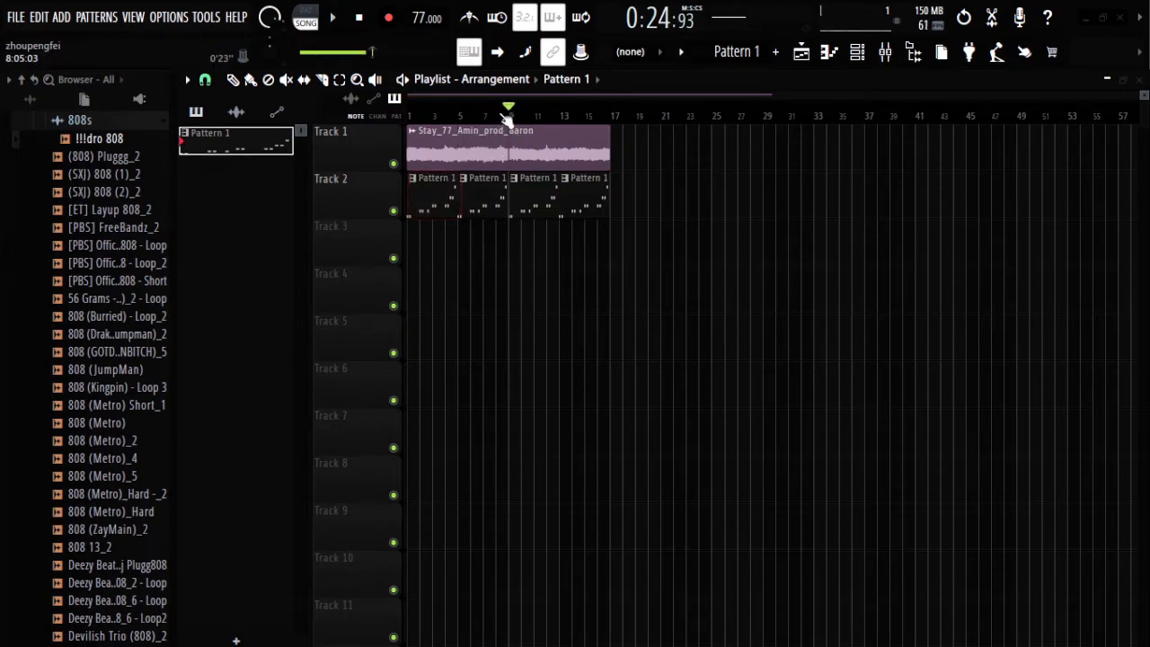
{"action": "left_click_drag", "start_coordinate": [512, 101], "coordinate": [1013, 385]}
{"action": "left_click", "coordinate": [427, 193]}
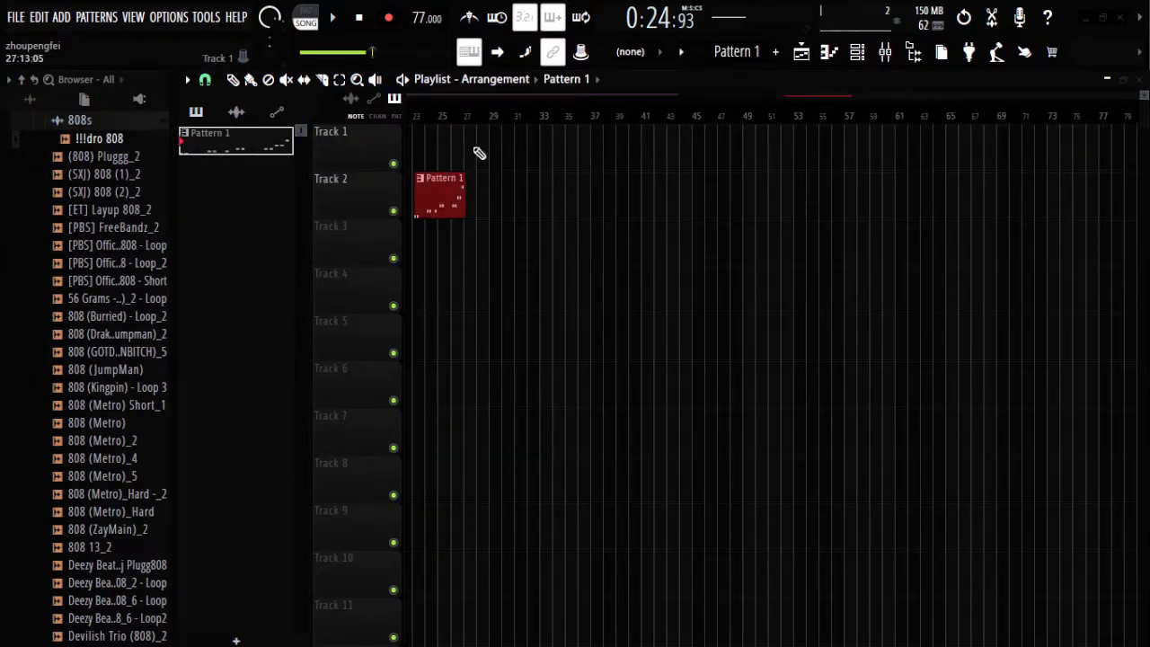
{"action": "right_click", "coordinate": [456, 191]}
{"action": "left_click_drag", "start_coordinate": [795, 99], "coordinate": [575, 117]}
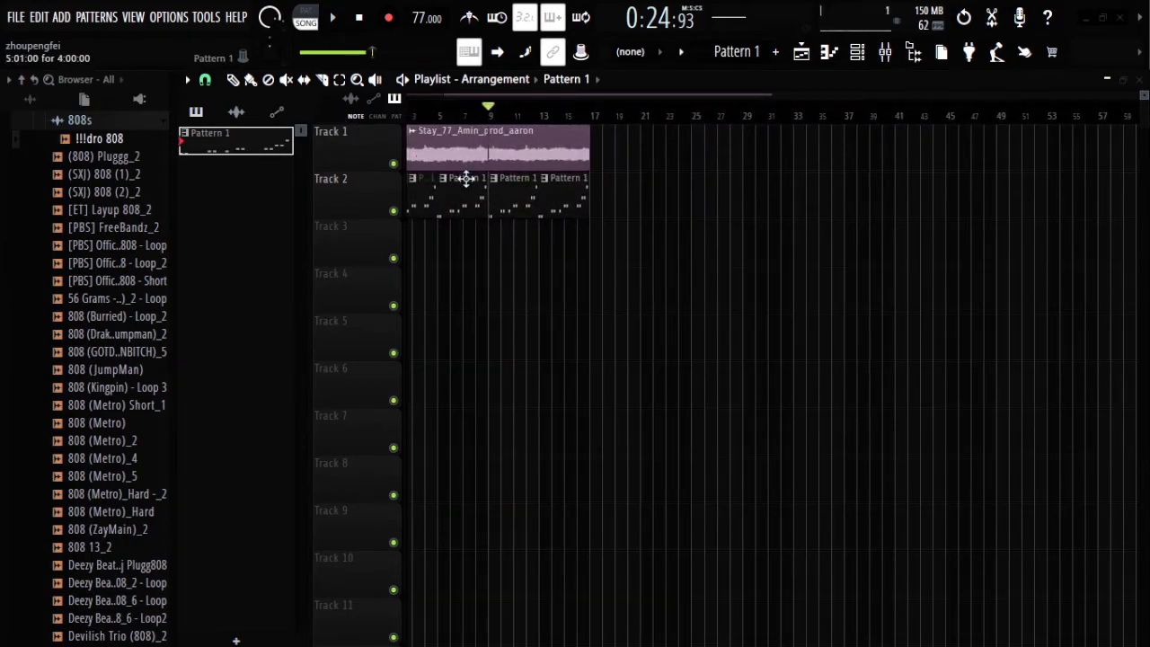
Step: Play the arrangement from bar 1 to check the 808 pattern against the melody
{"action": "left_click_drag", "start_coordinate": [427, 117], "coordinate": [354, 130]}
{"action": "key", "text": "space"}
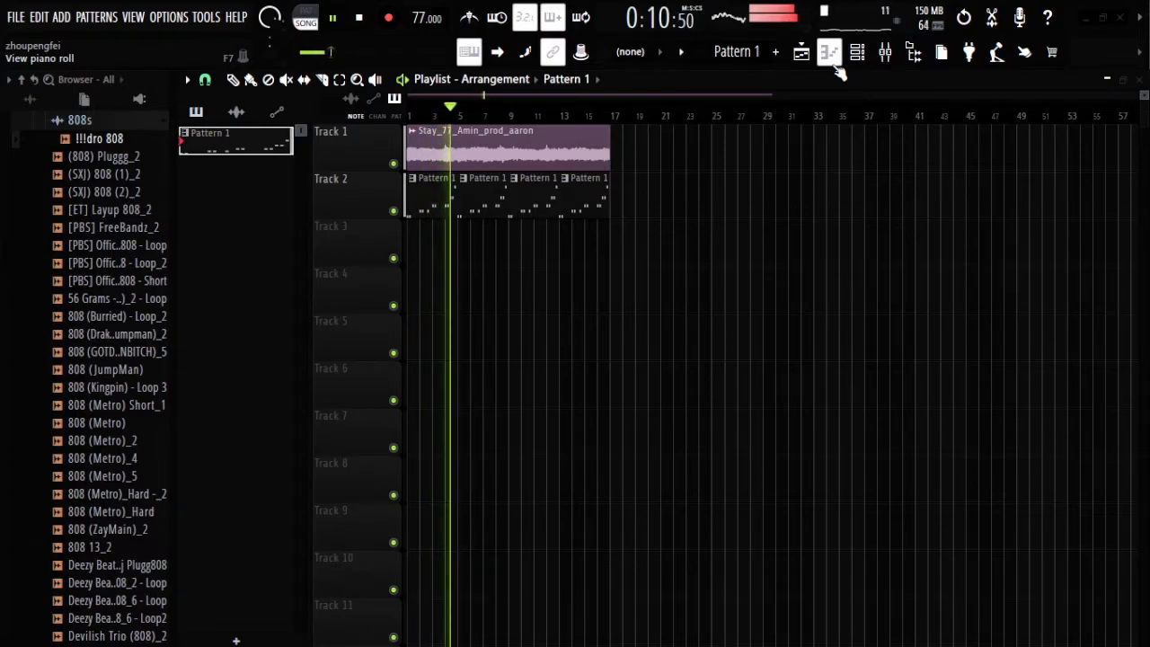
{"action": "key", "text": "space"}
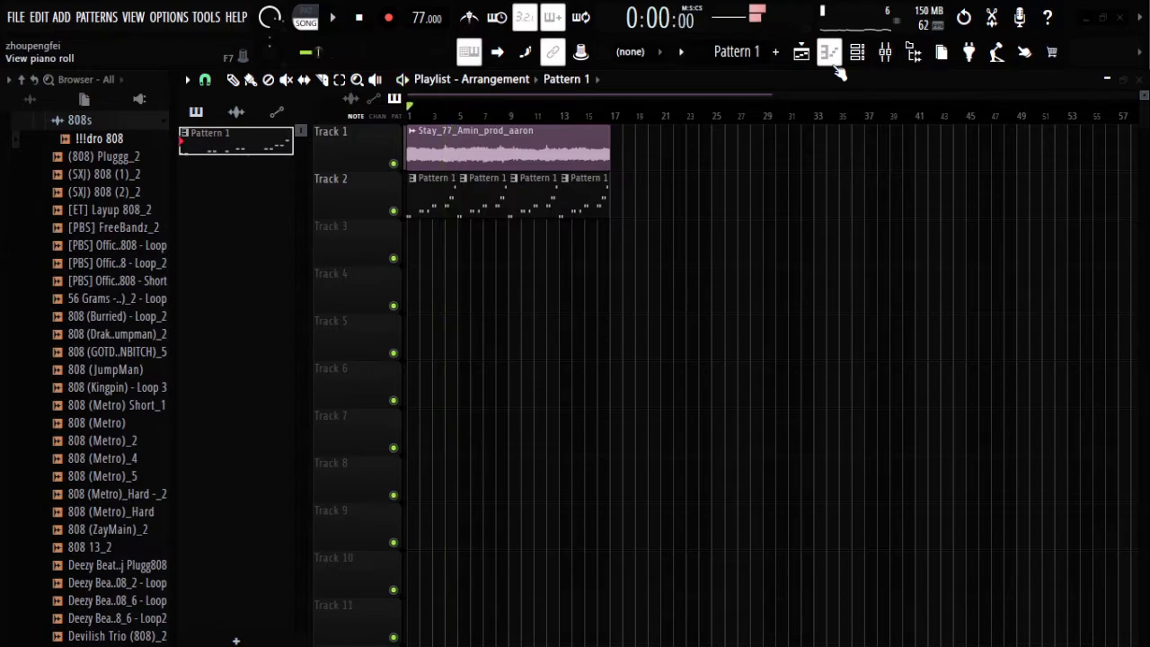
Step: Look over the 808 notes in the piano roll, close it, and replay the arrangement from bar 1
{"action": "left_click", "coordinate": [829, 52]}
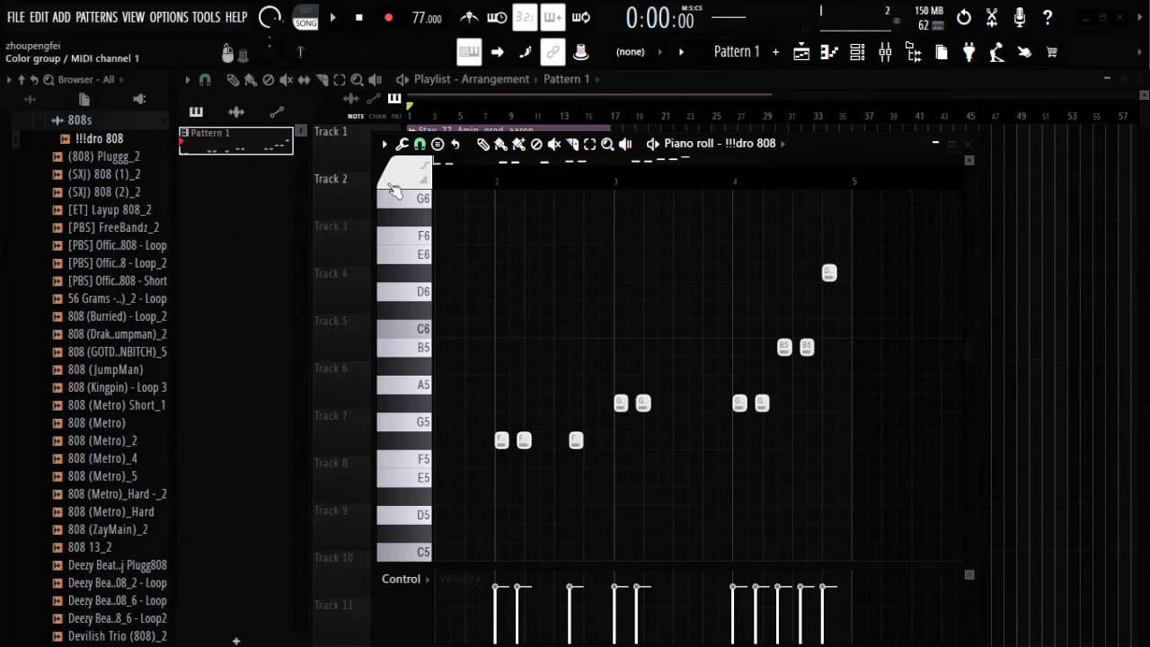
{"action": "left_click", "coordinate": [935, 145]}
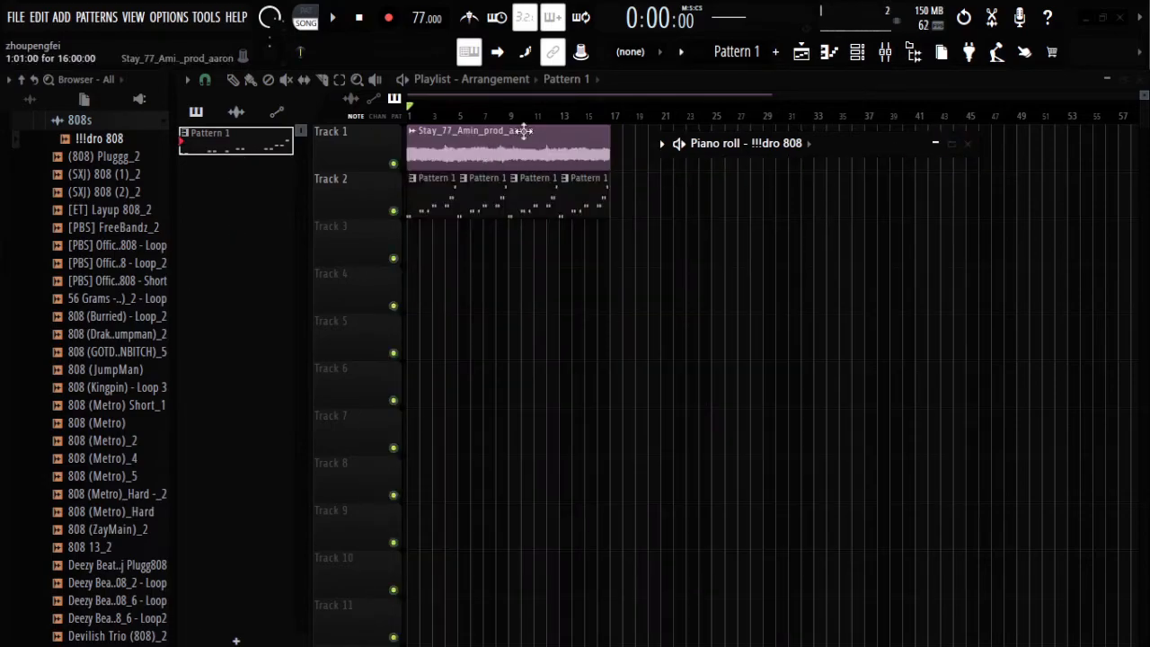
{"action": "left_click", "coordinate": [967, 143]}
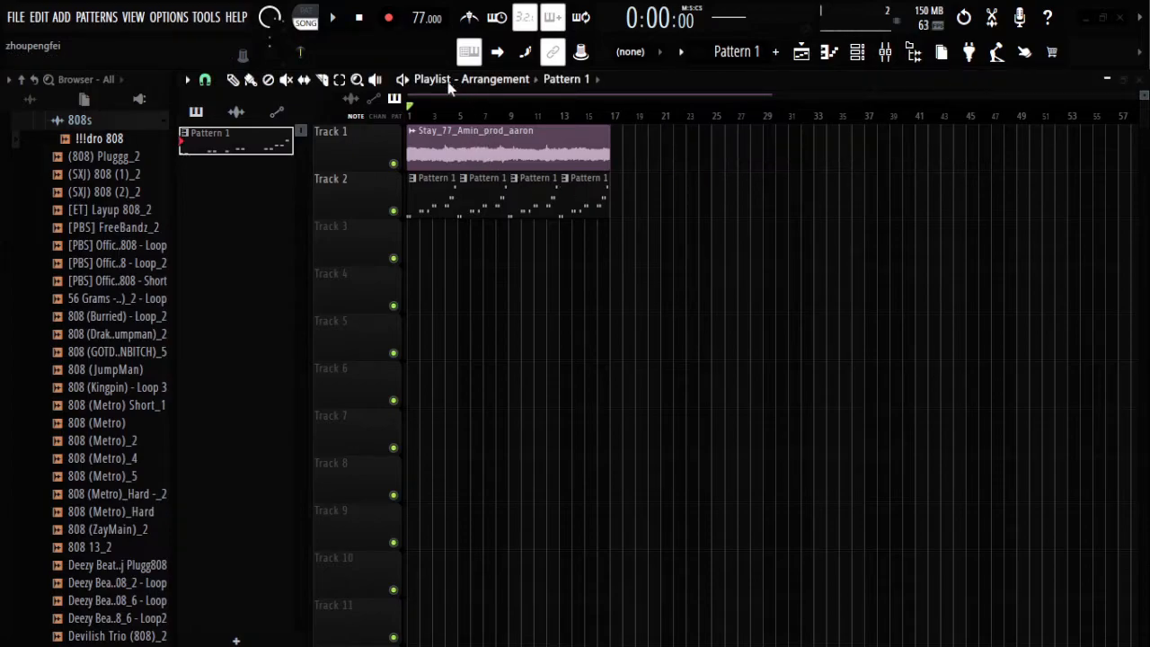
{"action": "key", "text": "space"}
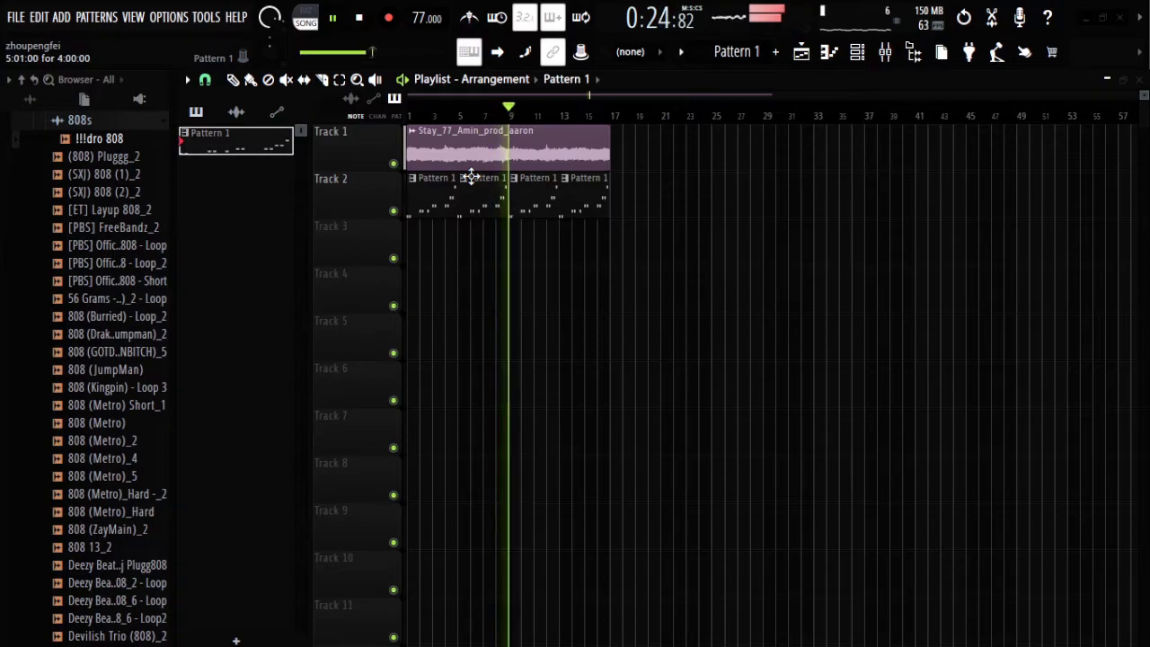
{"action": "key", "text": "space"}
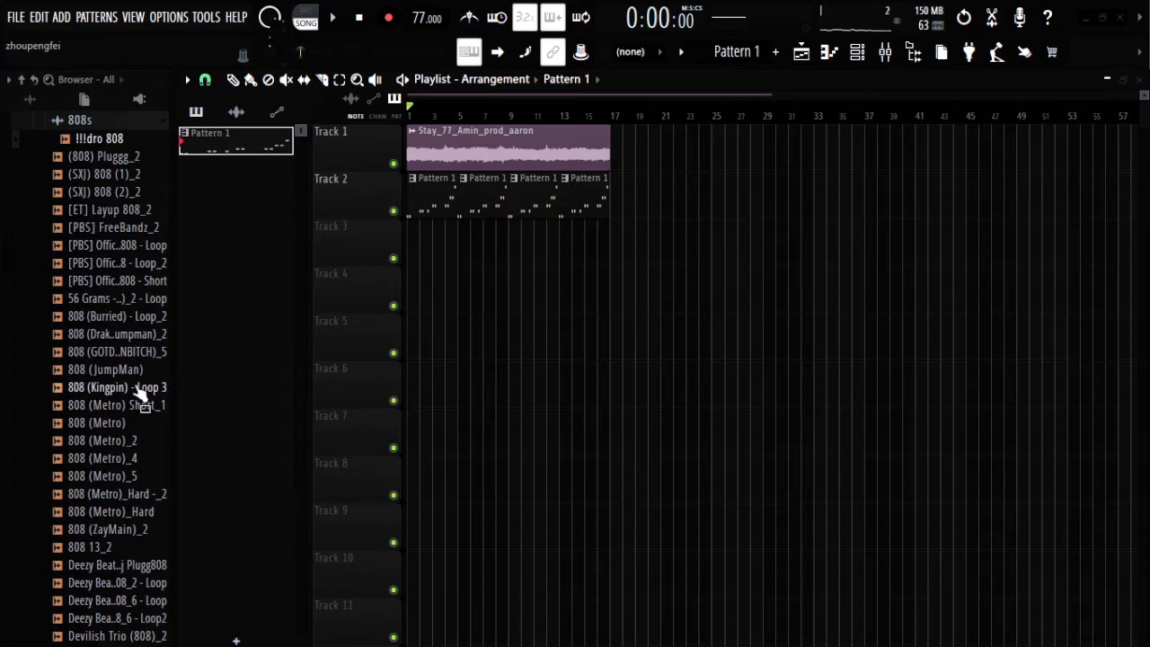
Step: Collapse the 808s and 1 STASH folders in the sample browser
{"action": "scroll", "coordinate": [147, 390], "scroll_direction": "up", "scroll_amount": 5}
{"action": "scroll", "coordinate": [136, 386], "scroll_direction": "down", "scroll_amount": 5}
{"action": "scroll", "coordinate": [140, 314], "scroll_direction": "up", "scroll_amount": 4}
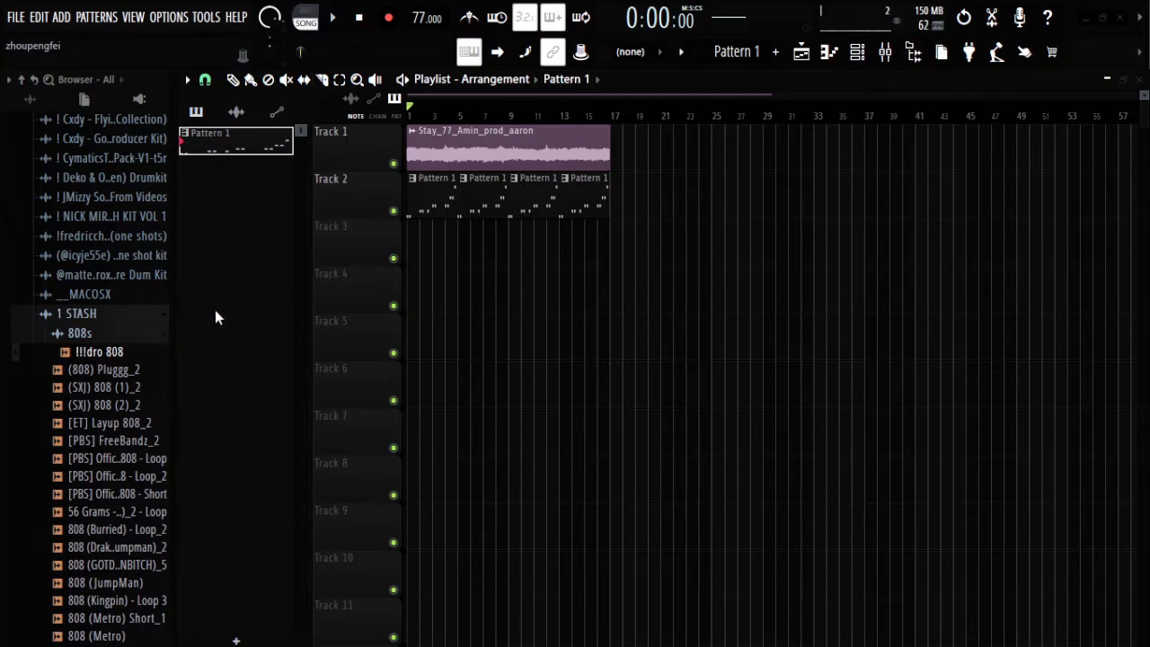
{"action": "left_click", "coordinate": [155, 337]}
{"action": "scroll", "coordinate": [154, 347], "scroll_direction": "up", "scroll_amount": 5}
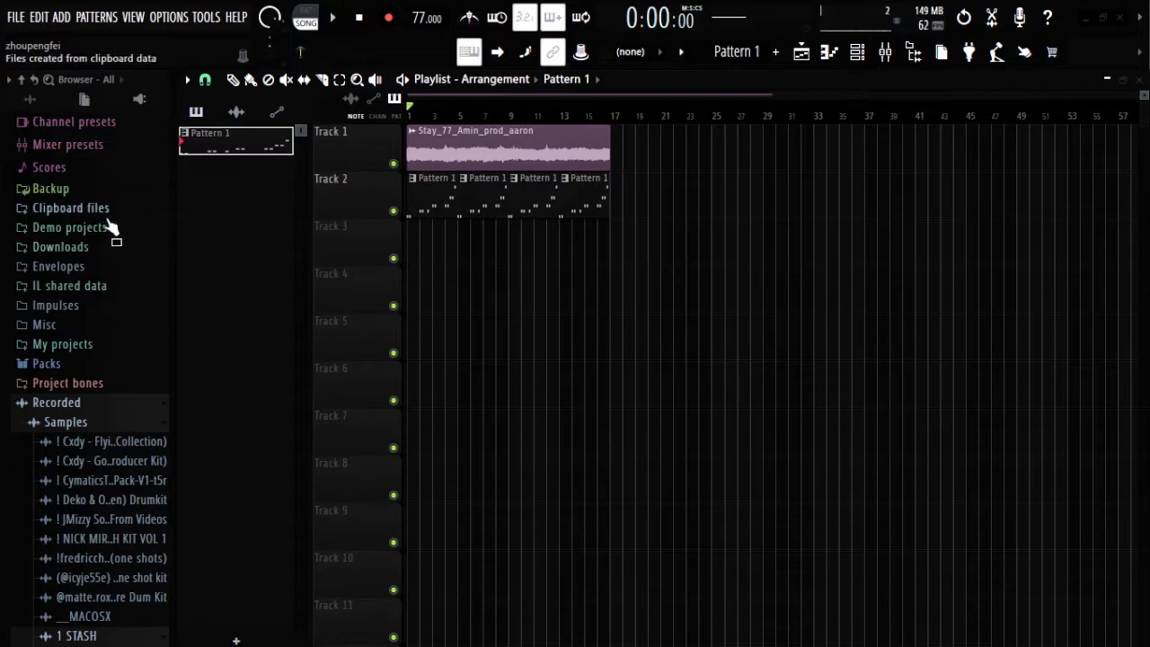
{"action": "scroll", "coordinate": [112, 364], "scroll_direction": "down", "scroll_amount": 5}
{"action": "scroll", "coordinate": [99, 317], "scroll_direction": "up", "scroll_amount": 2}
{"action": "scroll", "coordinate": [126, 296], "scroll_direction": "down", "scroll_amount": 2}
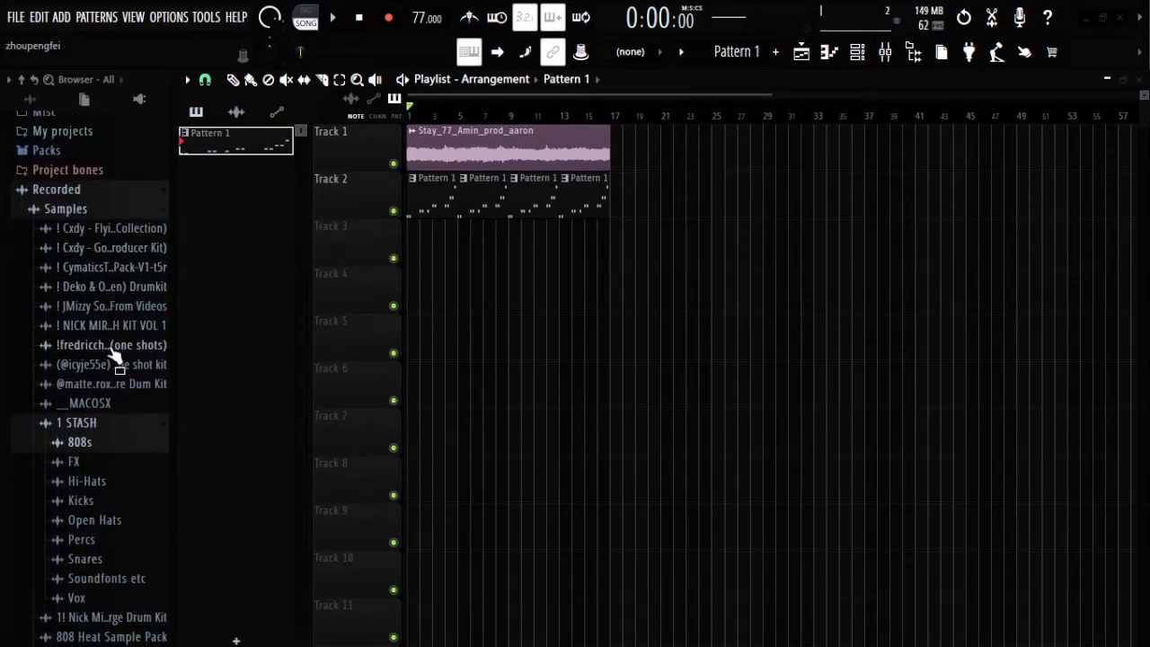
{"action": "left_click", "coordinate": [110, 423]}
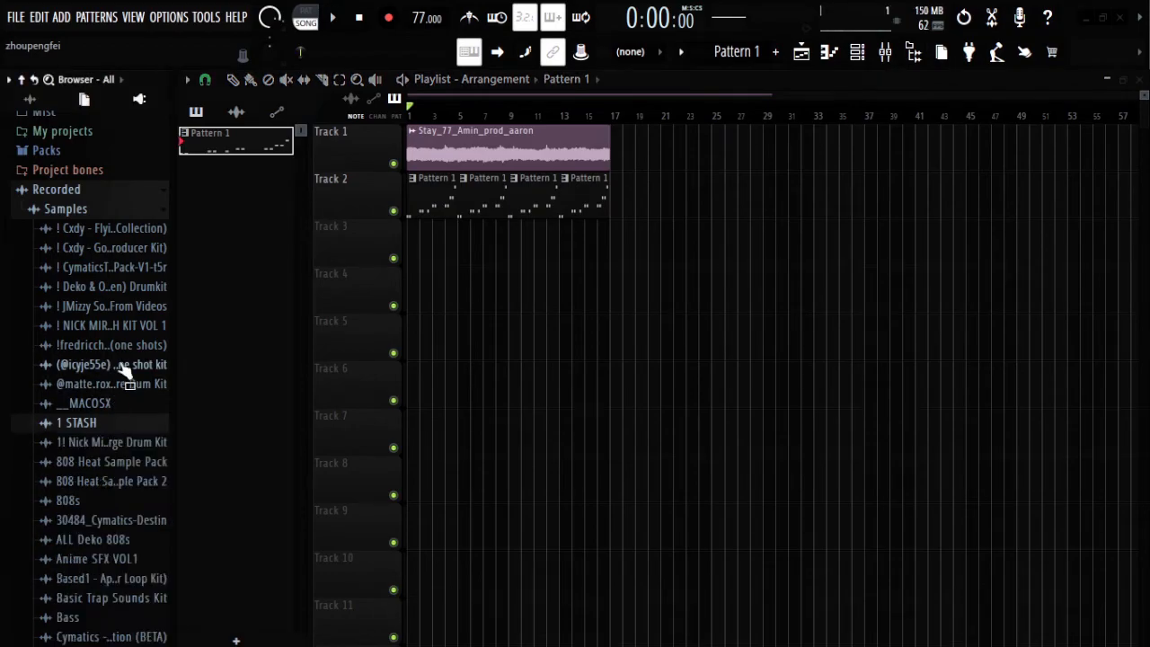
Step: Open the JMizzy folder of video sounds and expand the subfolder that holds the Nick Mira Hi Hat sample
{"action": "left_click", "coordinate": [135, 308]}
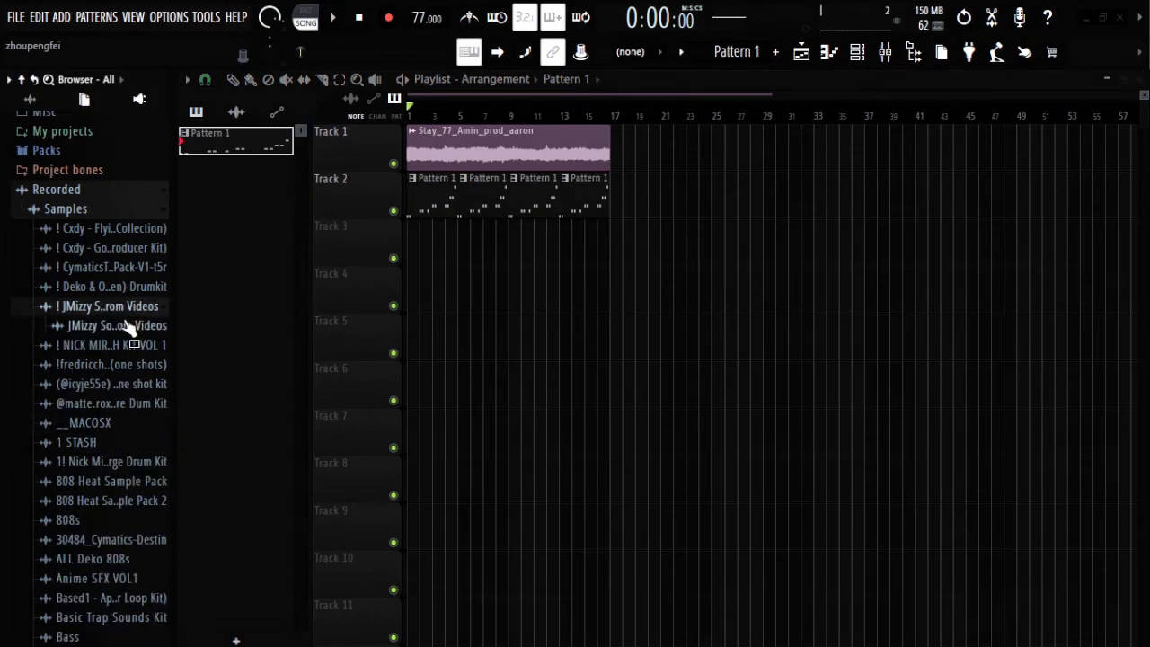
{"action": "left_click", "coordinate": [122, 326]}
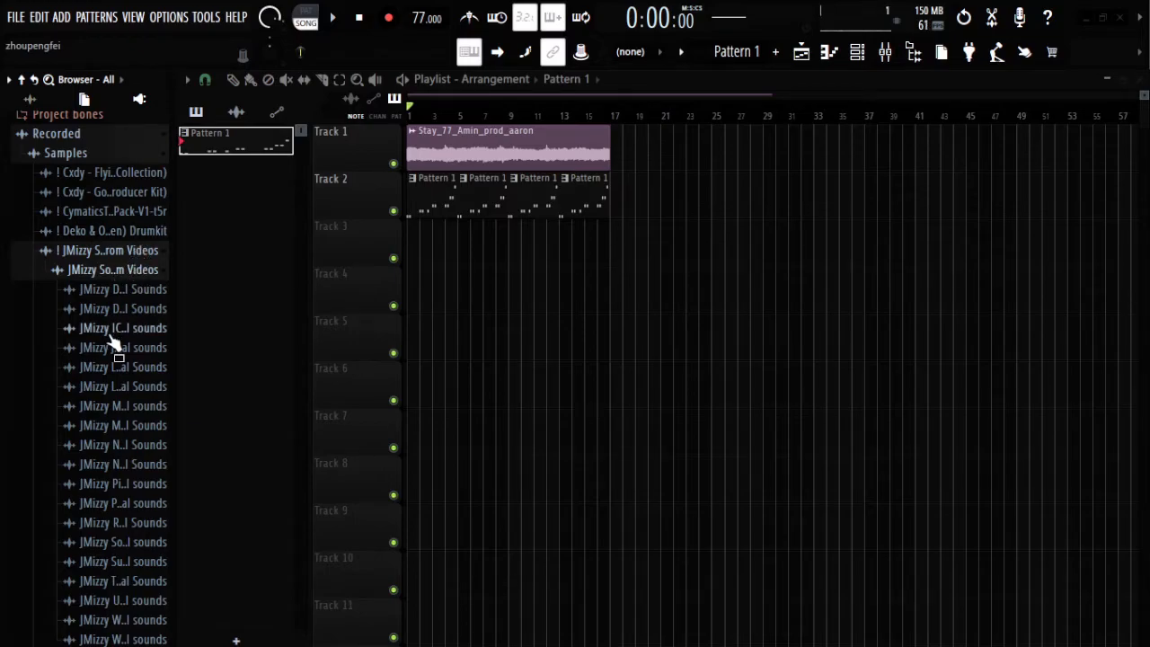
{"action": "scroll", "coordinate": [126, 350], "scroll_direction": "down", "scroll_amount": 3}
{"action": "left_click", "coordinate": [142, 356]}
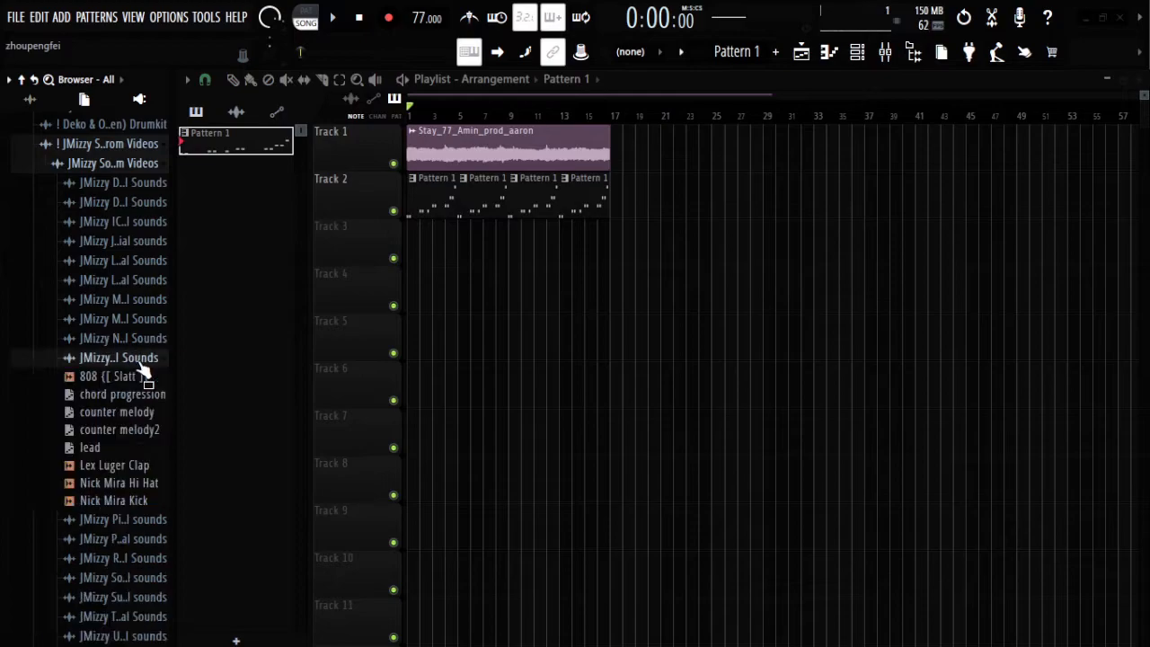
Step: Preview the Nick Mira Hi Hat sample, load it into the Sampler #3 channel, and show that channel's piano roll
{"action": "left_click", "coordinate": [131, 483]}
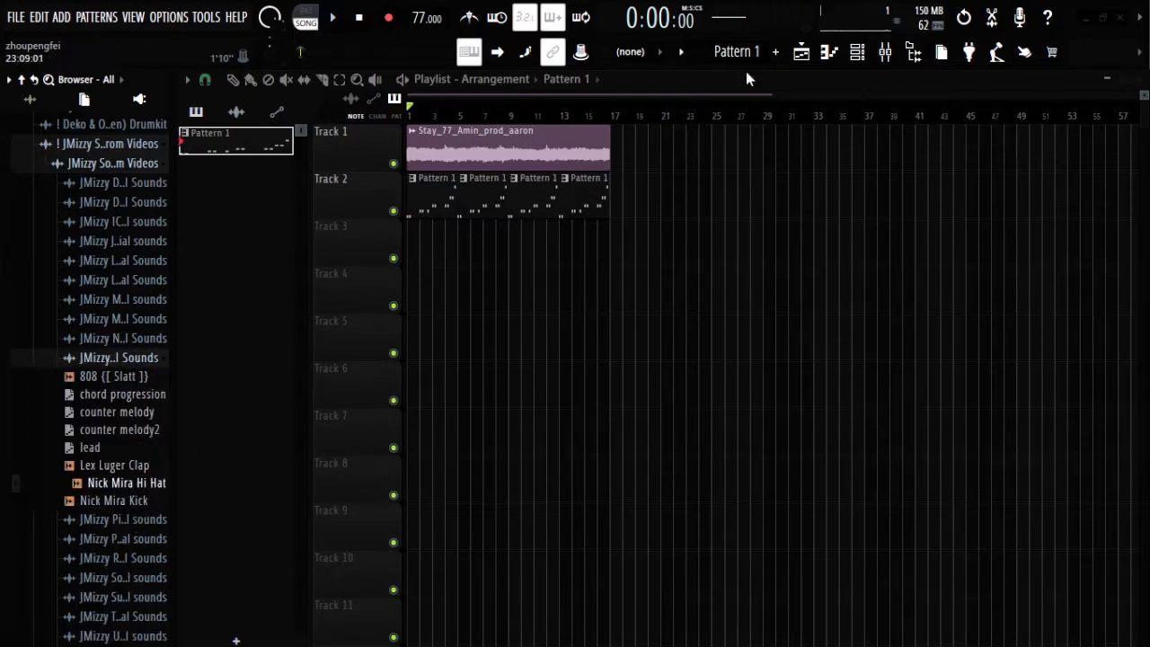
{"action": "left_click", "coordinate": [858, 51]}
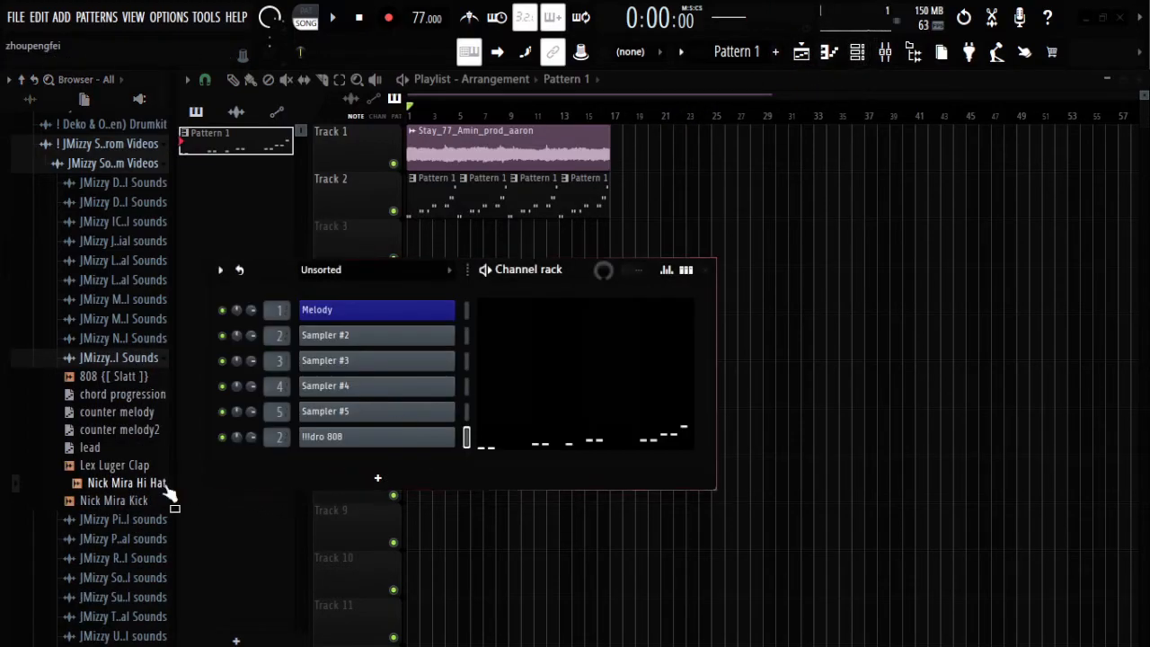
{"action": "left_click_drag", "start_coordinate": [144, 483], "coordinate": [398, 367]}
{"action": "left_click", "coordinate": [833, 56]}
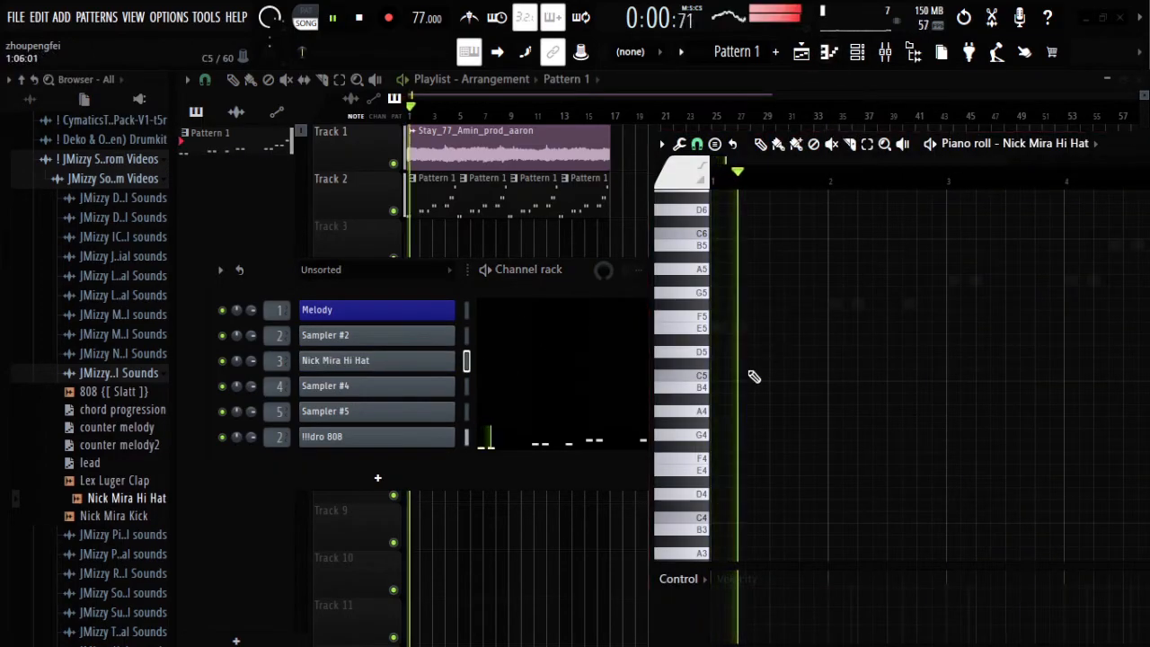
Step: Place four C5 hi-hat notes in bar 1, one on each beat, and preview the Lex Luger Clap sample
{"action": "left_click", "coordinate": [702, 364]}
{"action": "left_click", "coordinate": [745, 375]}
{"action": "left_click", "coordinate": [776, 376]}
{"action": "left_click", "coordinate": [806, 376]}
{"action": "left_click", "coordinate": [107, 480]}
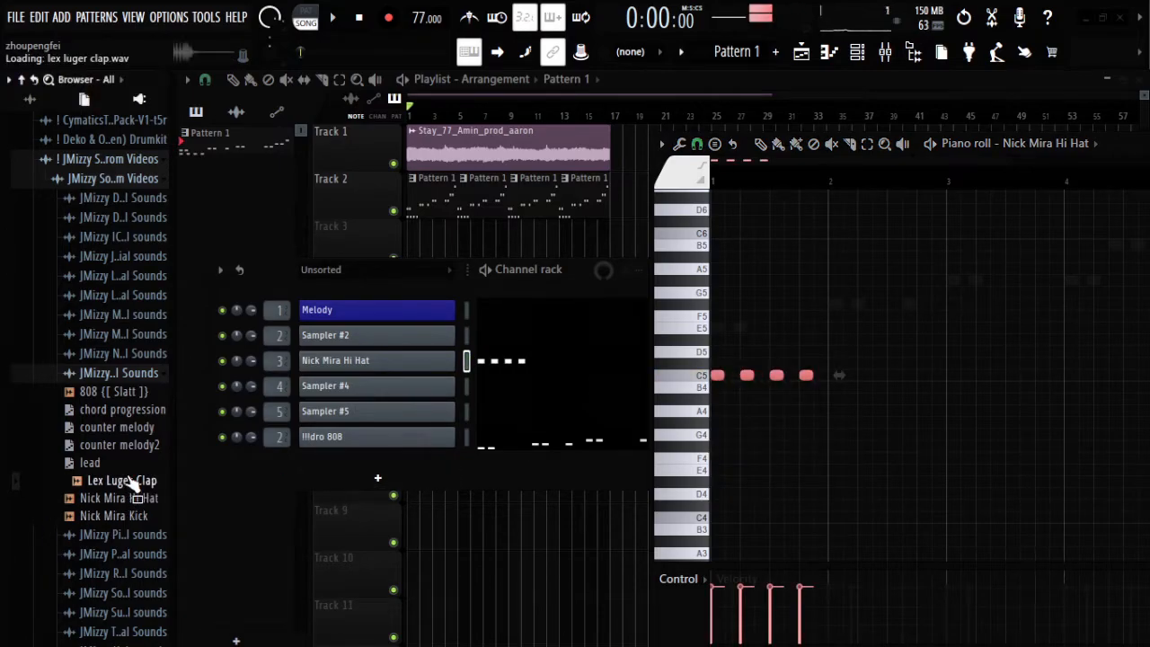
Step: Duplicate the hi-hat notes onto the offbeats of bar 1, repeat that bar through bar 4, and play the result
{"action": "key", "text": "ctrl+b"}
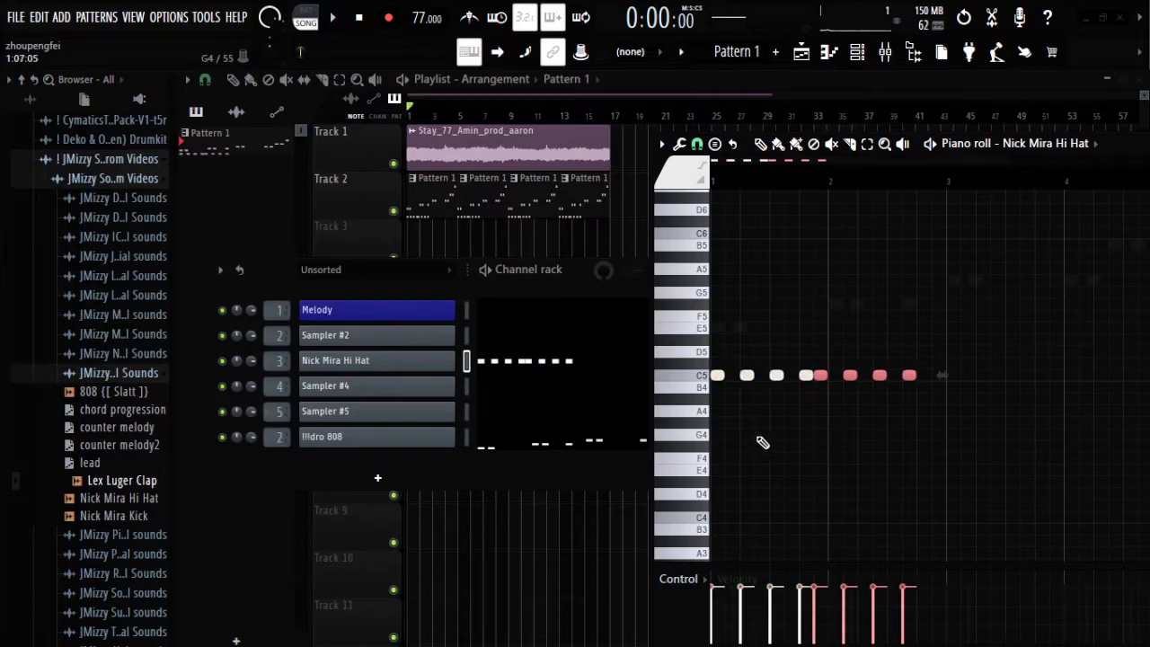
{"action": "left_click_drag", "start_coordinate": [817, 379], "coordinate": [730, 379]}
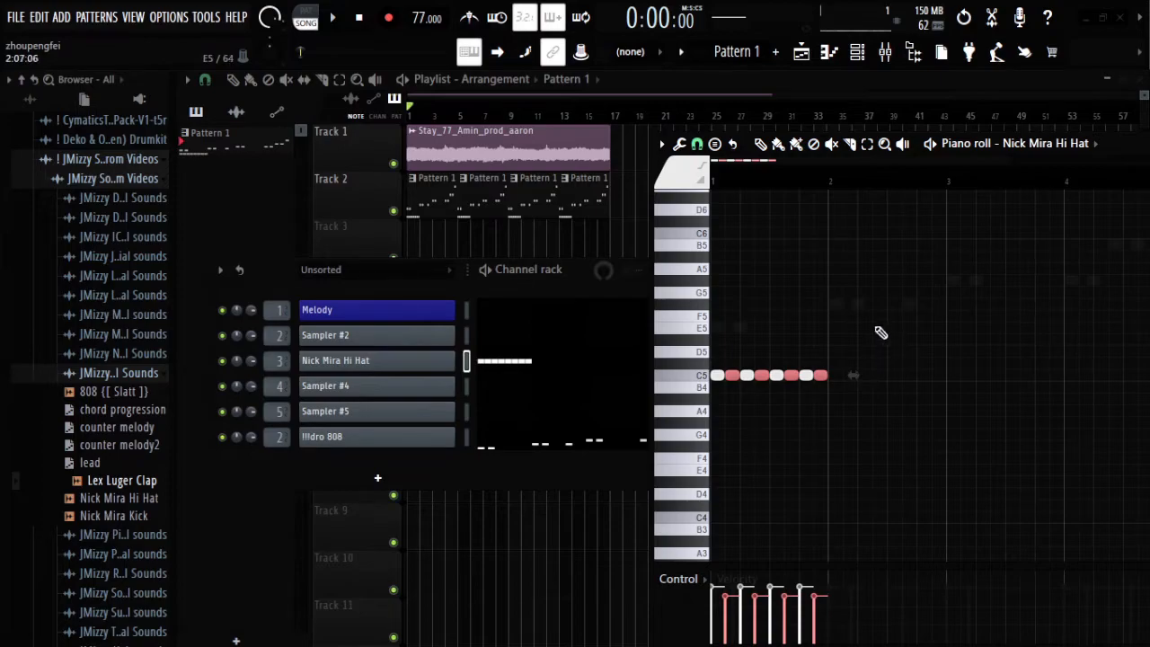
{"action": "key", "text": "ctrl+b"}
{"action": "key", "text": "ctrl+b"}
{"action": "key", "text": "ctrl+b"}
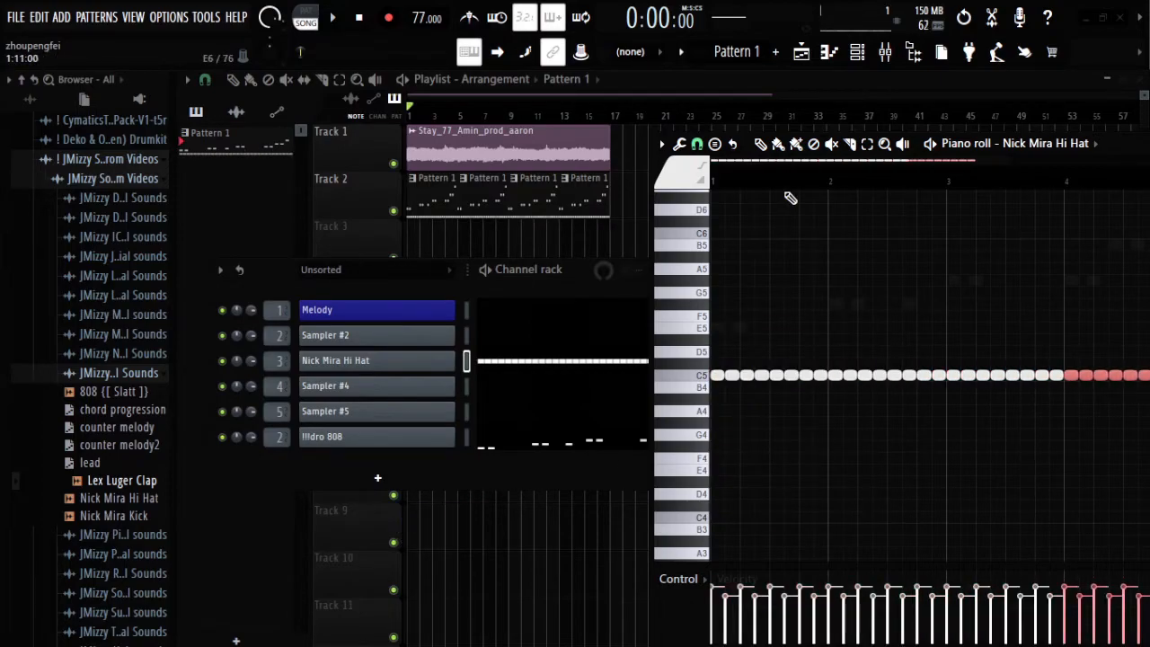
{"action": "scroll", "coordinate": [760, 180], "scroll_direction": "down", "scroll_amount": 2}
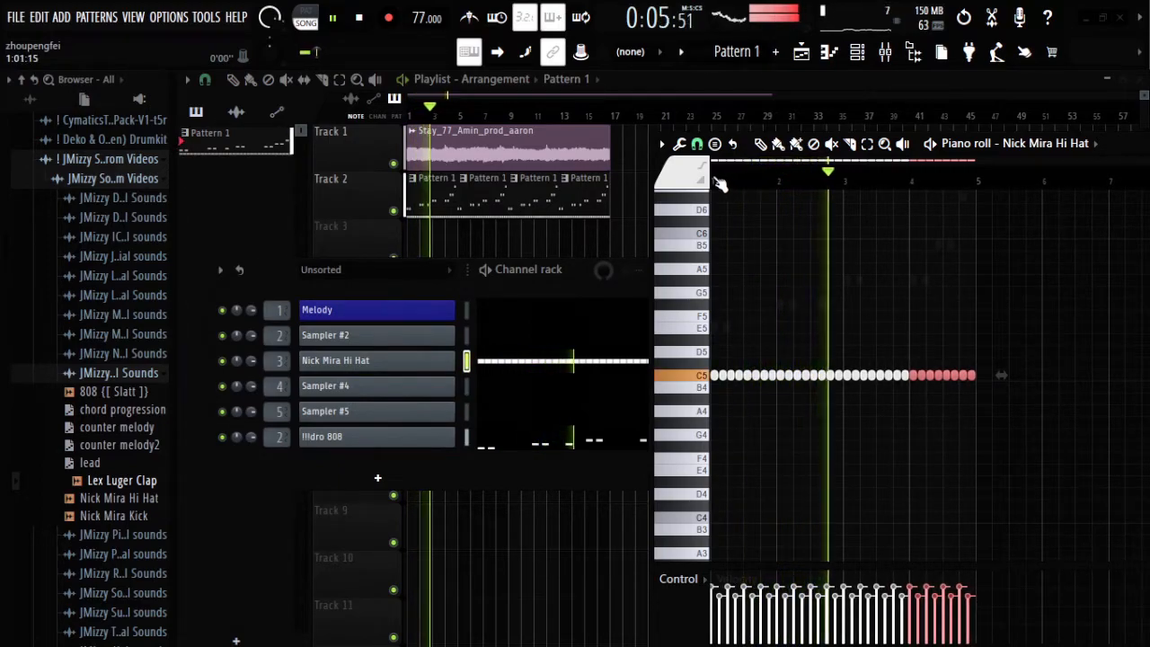
{"action": "key", "text": "space"}
Step: Delete all the hi-hat notes in the pattern
{"action": "scroll", "coordinate": [719, 185], "scroll_direction": "up", "scroll_amount": 1}
{"action": "scroll", "coordinate": [718, 180], "scroll_direction": "up", "scroll_amount": 3}
{"action": "scroll", "coordinate": [718, 181], "scroll_direction": "down", "scroll_amount": 3}
{"action": "left_click_drag", "start_coordinate": [1085, 324], "coordinate": [126, 419]}
{"action": "key", "text": "Delete"}
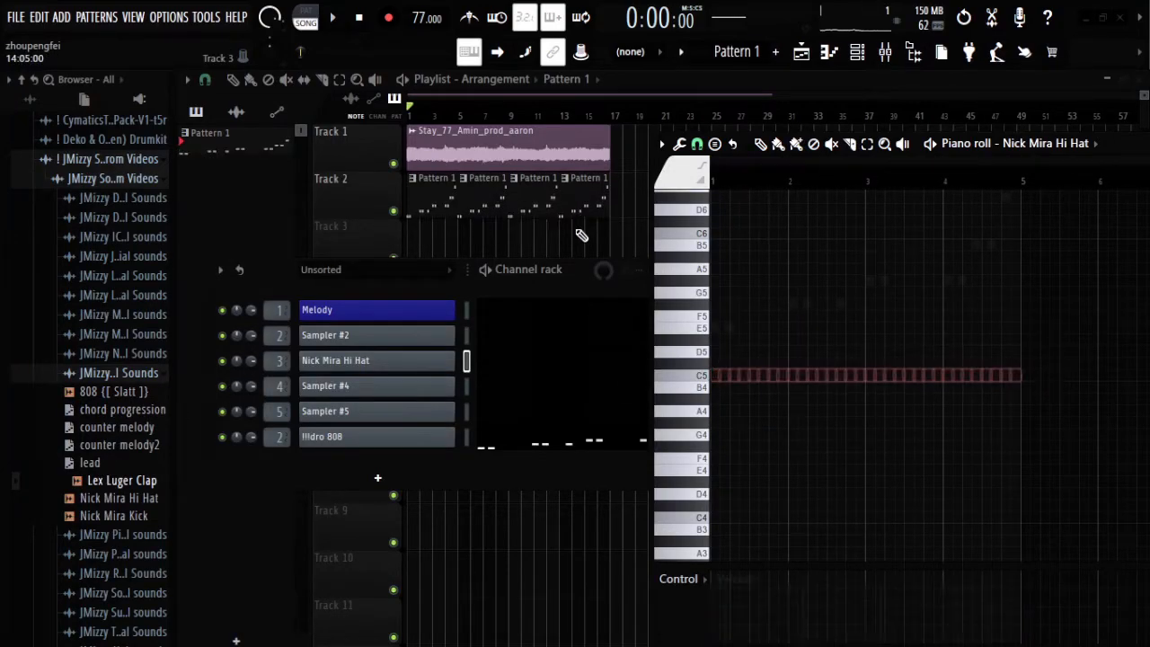
Step: Place two-step C5 hi-hat notes on beats 1, 2 and 3 of bar 1 and briefly play them
{"action": "scroll", "coordinate": [724, 183], "scroll_direction": "up", "scroll_amount": 2}
{"action": "scroll", "coordinate": [732, 179], "scroll_direction": "up", "scroll_amount": 4}
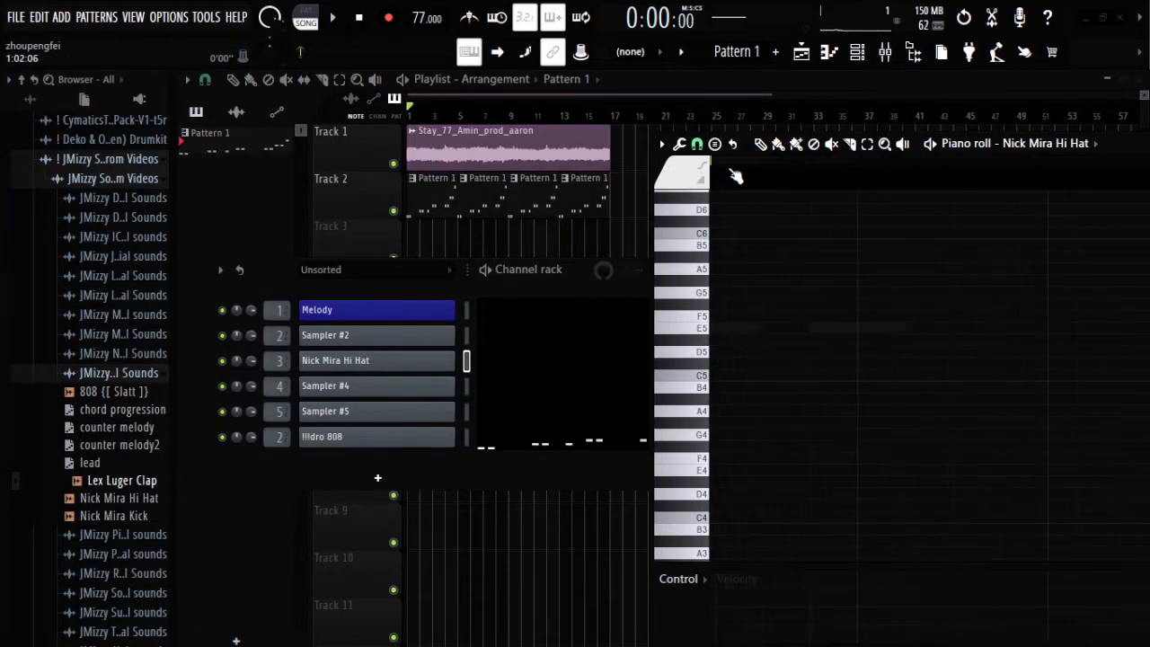
{"action": "left_click", "coordinate": [713, 378]}
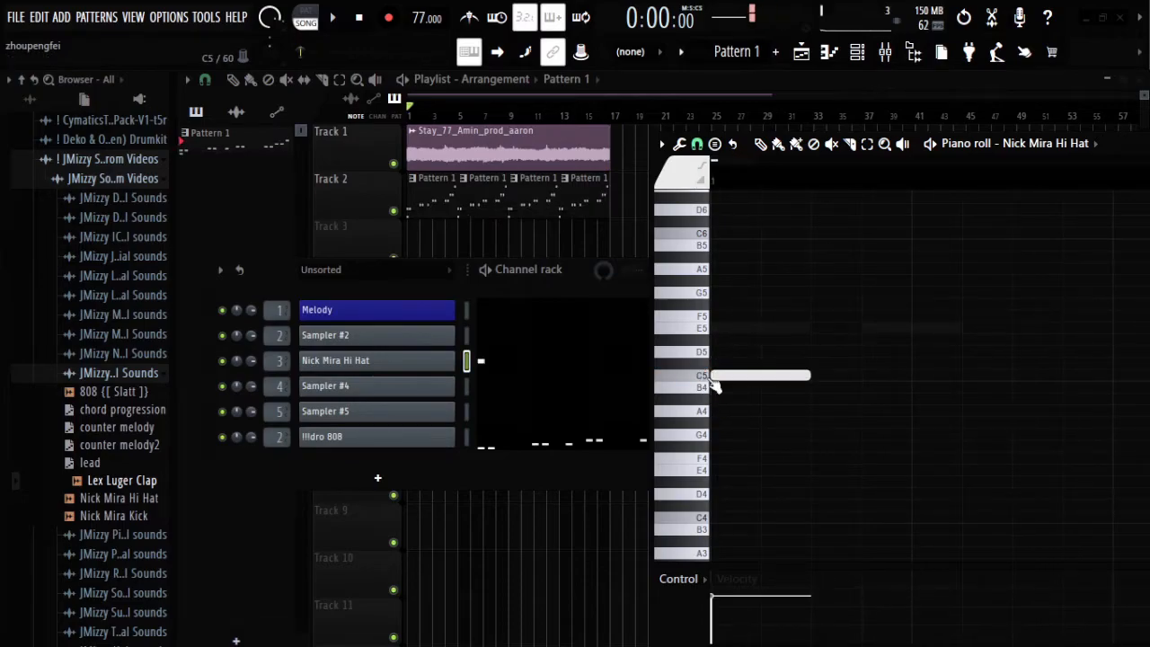
{"action": "left_click", "coordinate": [913, 376]}
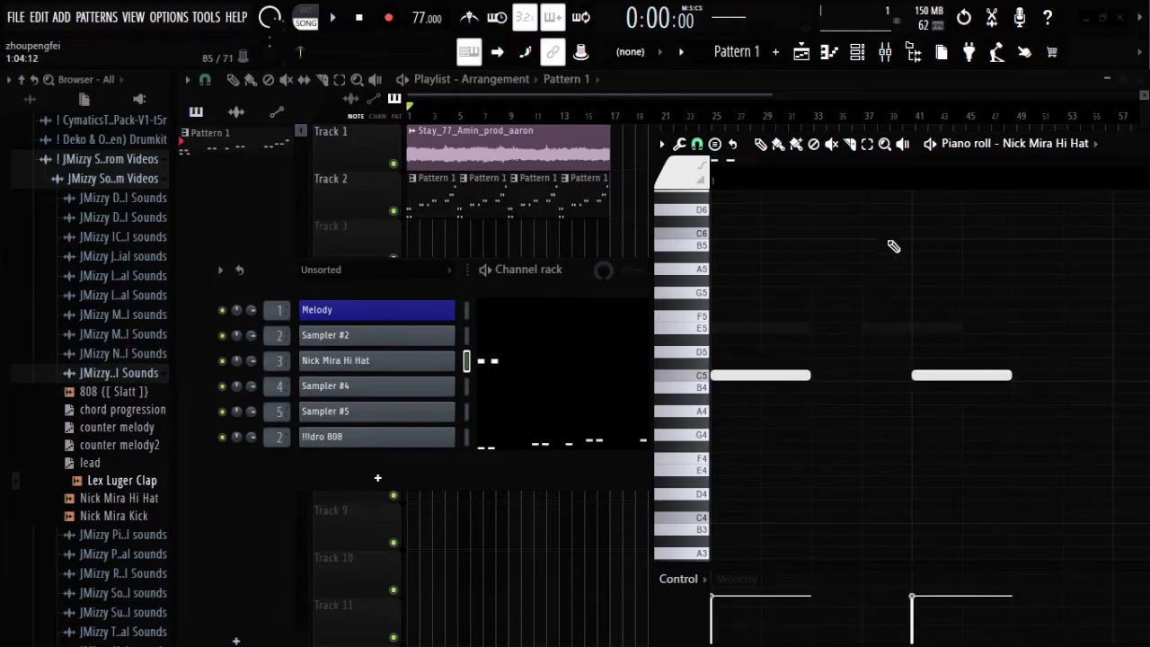
{"action": "scroll", "coordinate": [884, 194], "scroll_direction": "down", "scroll_amount": 4}
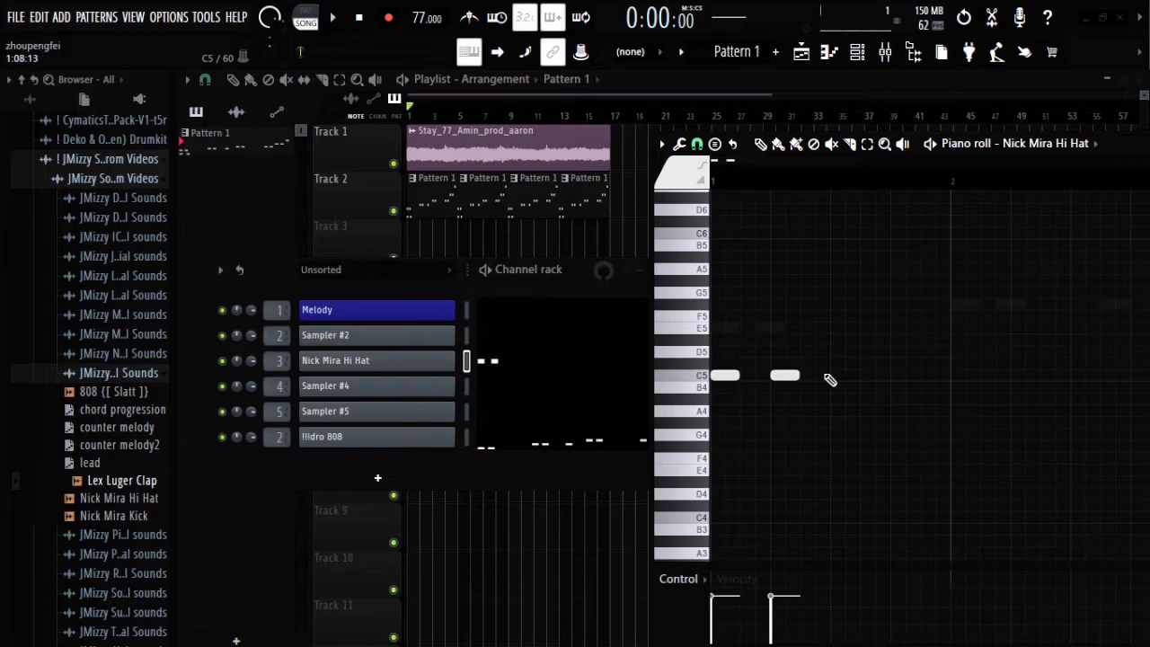
{"action": "left_click", "coordinate": [826, 376]}
{"action": "key", "text": "space"}
{"action": "key", "text": "space"}
Step: Rework the hi-hats into four one-step C5 notes on every second step in the first half of bar 1
{"action": "left_click", "coordinate": [755, 377]}
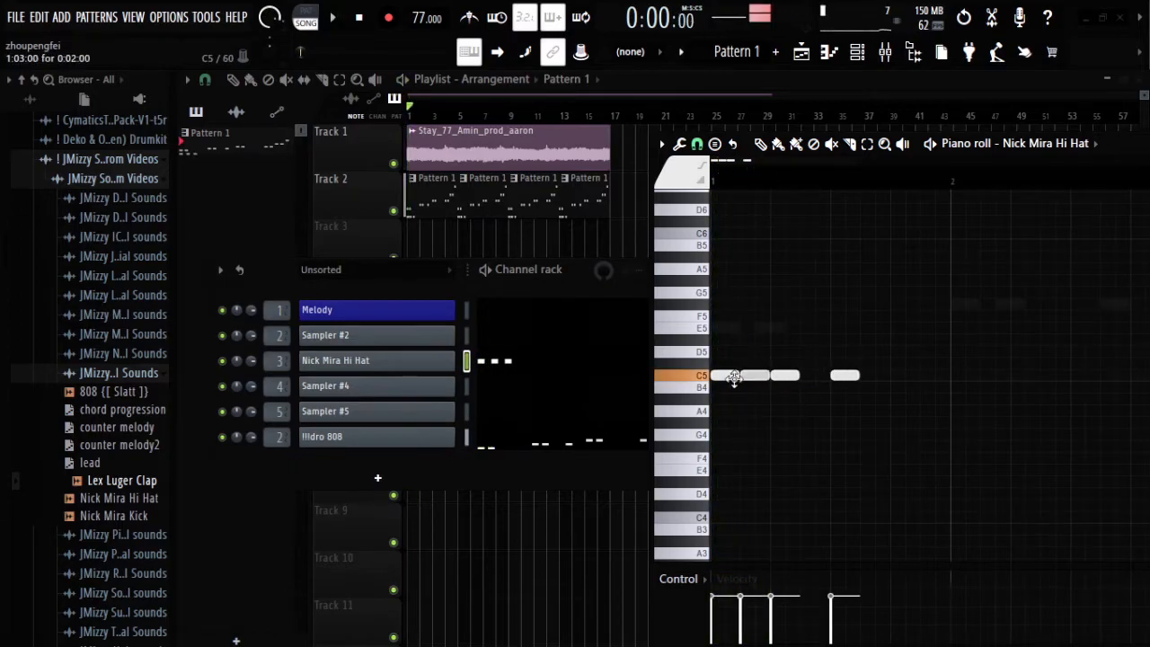
{"action": "right_click", "coordinate": [755, 377]}
{"action": "left_click", "coordinate": [748, 376]}
{"action": "right_click", "coordinate": [787, 377]}
{"action": "right_click", "coordinate": [844, 377]}
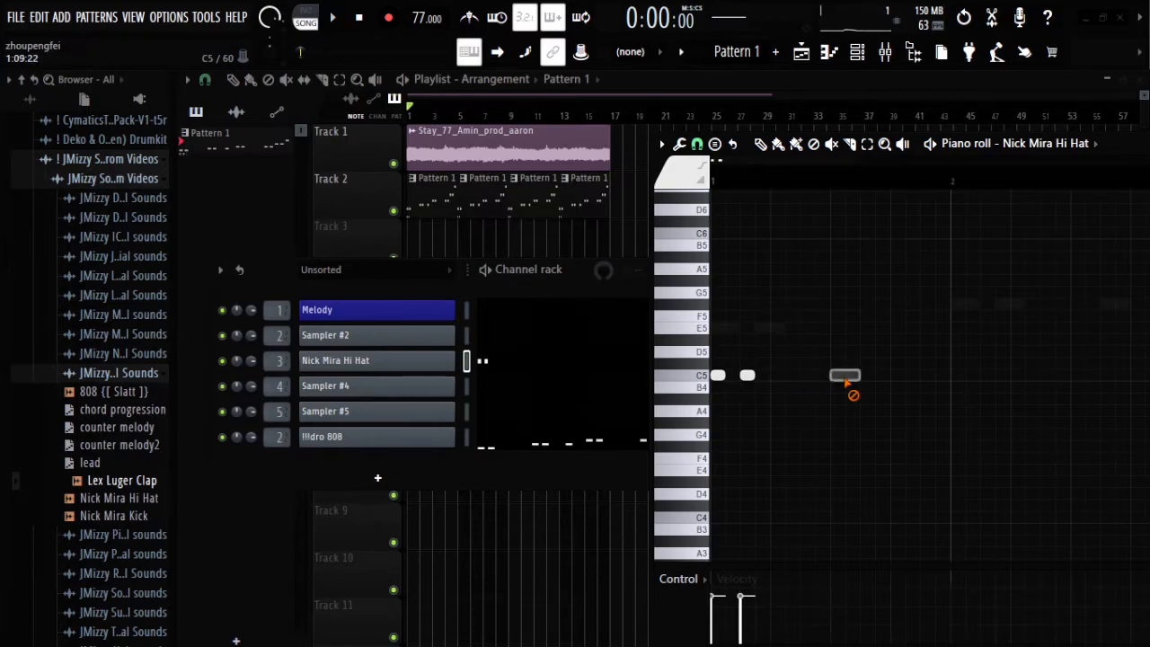
{"action": "left_click", "coordinate": [777, 375]}
{"action": "left_click", "coordinate": [807, 375]}
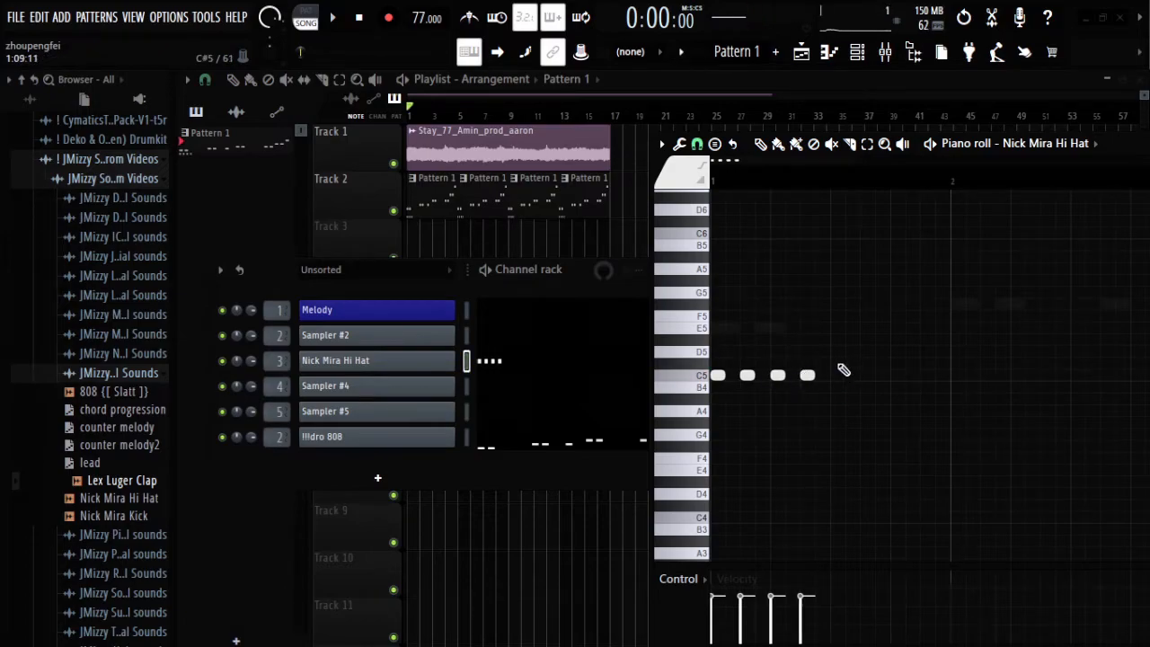
Step: Raise the velocity of the four hi-hat notes and duplicate them into the second half of bar 1
{"action": "key", "text": "ctrl+a"}
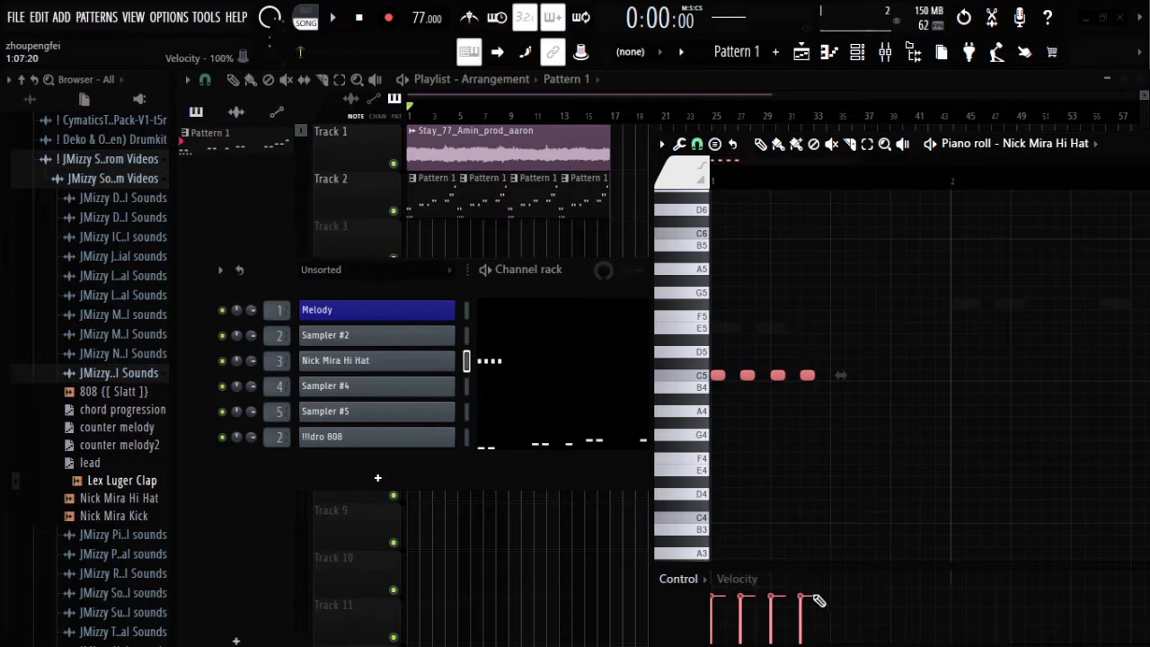
{"action": "key", "text": "ctrl+z"}
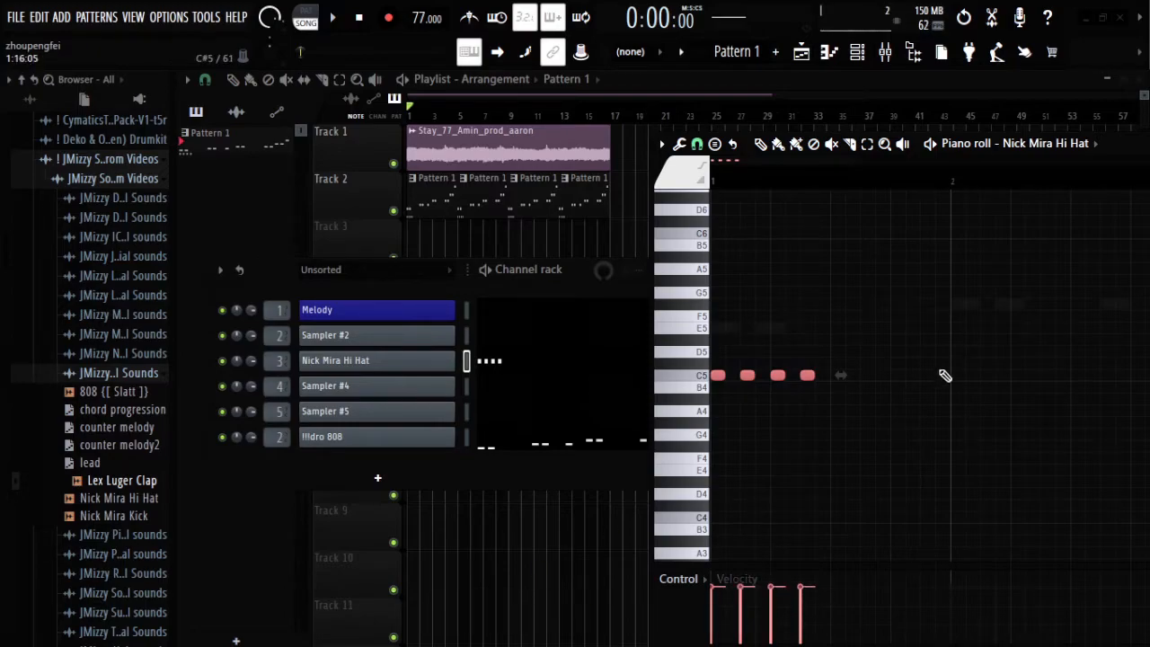
{"action": "left_click_drag", "start_coordinate": [873, 323], "coordinate": [676, 413]}
{"action": "key", "text": "ctrl+b"}
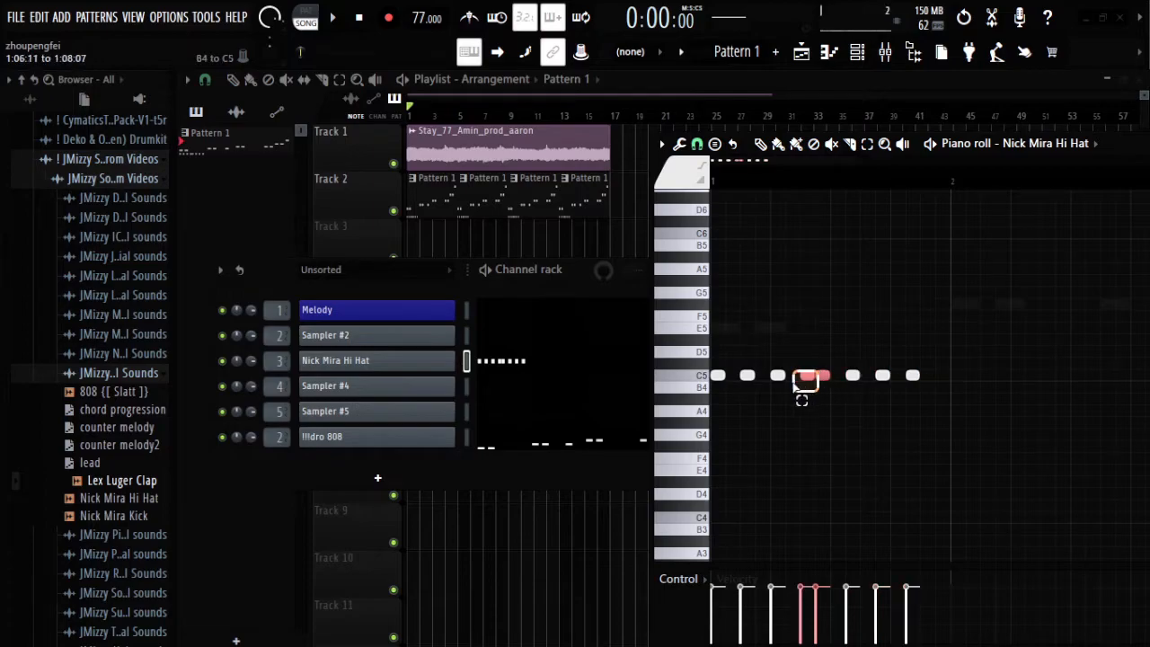
Step: Copy the duplicated group of four hi-hat notes into the gaps between the first four notes of bar 1
{"action": "left_click", "coordinate": [836, 352]}
{"action": "left_click_drag", "start_coordinate": [830, 358], "coordinate": [944, 397]}
{"action": "left_click", "coordinate": [840, 347], "text": "ctrl"}
{"action": "right_click", "coordinate": [837, 352]}
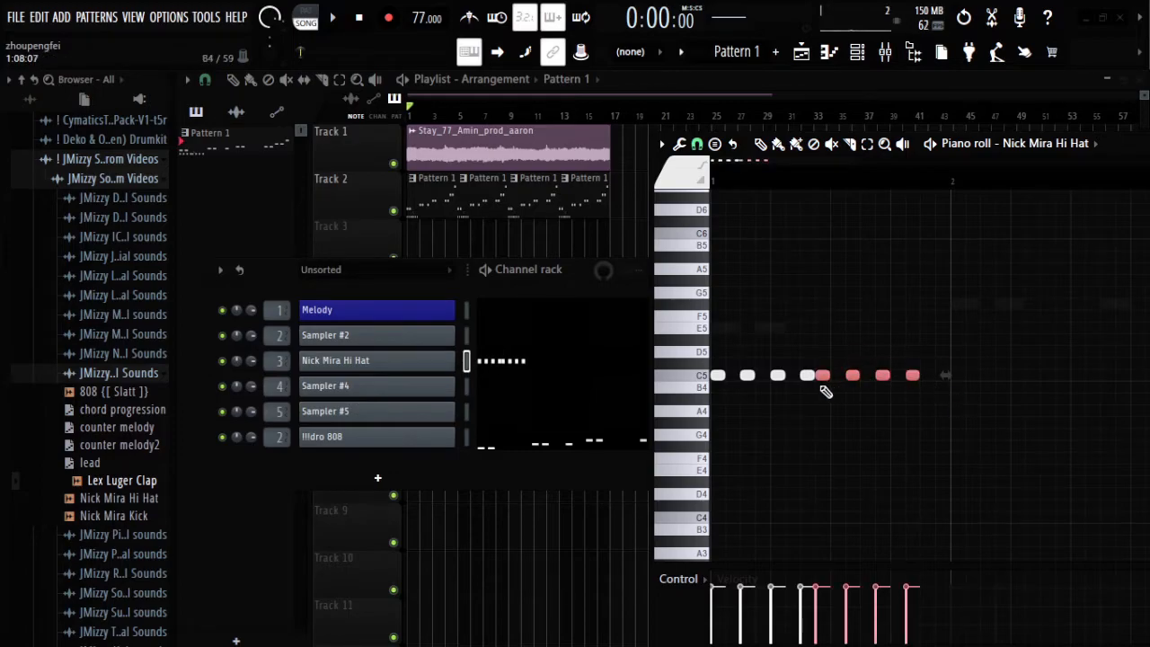
{"action": "left_click_drag", "start_coordinate": [823, 377], "coordinate": [734, 378]}
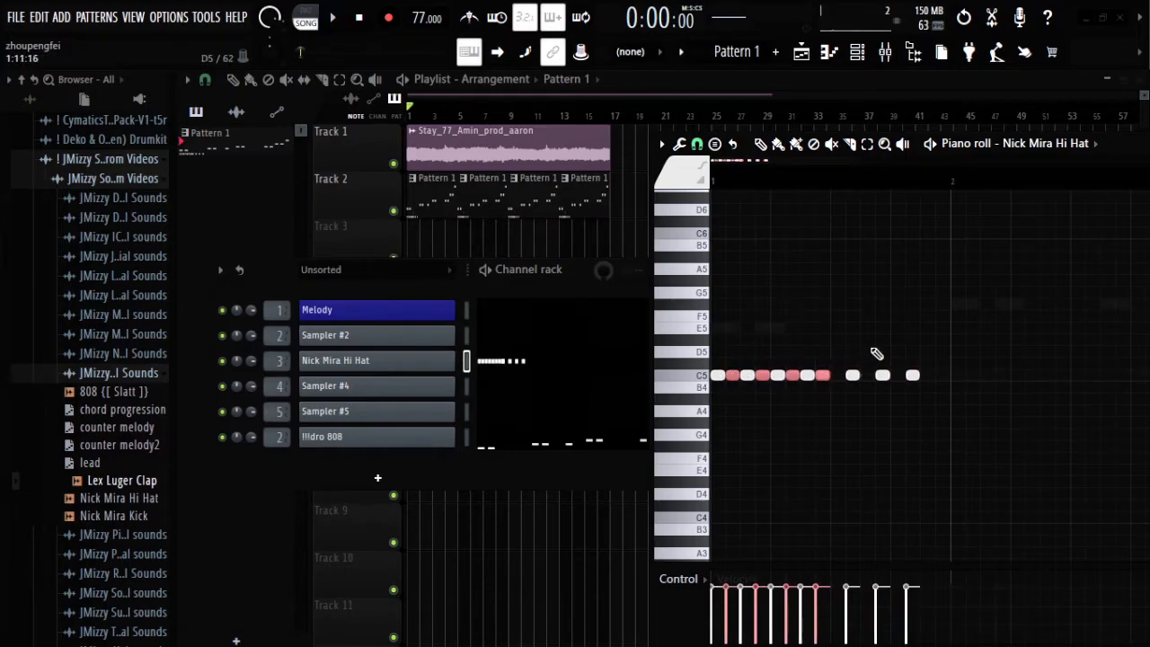
{"action": "left_click_drag", "start_coordinate": [950, 337], "coordinate": [881, 385]}
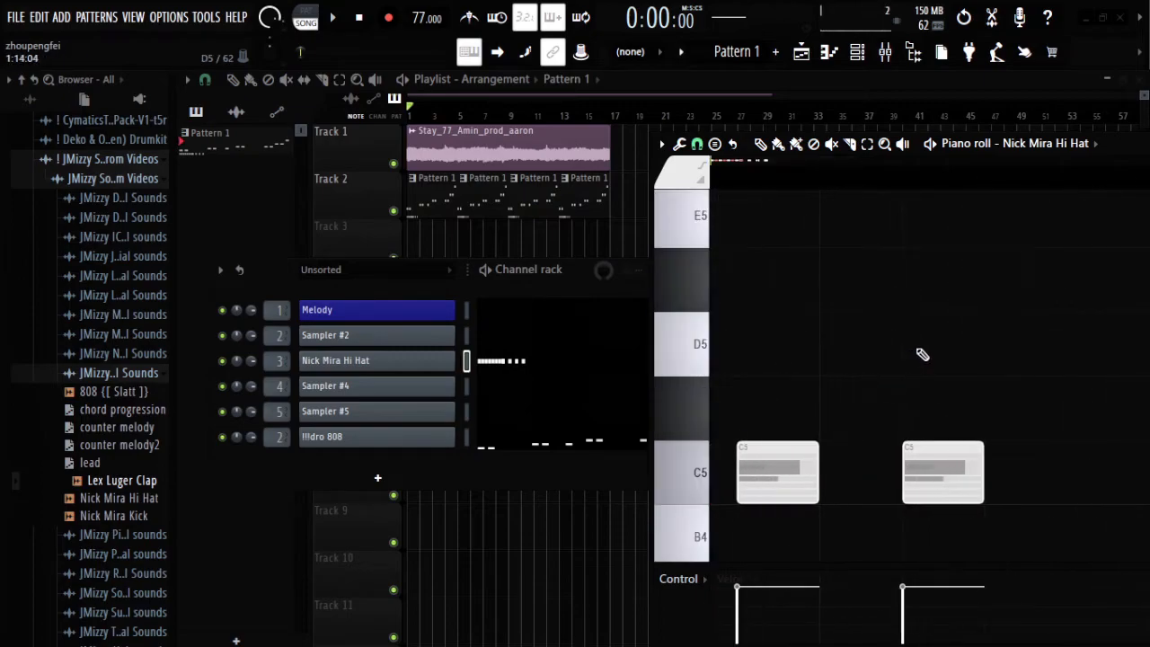
{"action": "scroll", "coordinate": [821, 185], "scroll_direction": "down", "scroll_amount": 8}
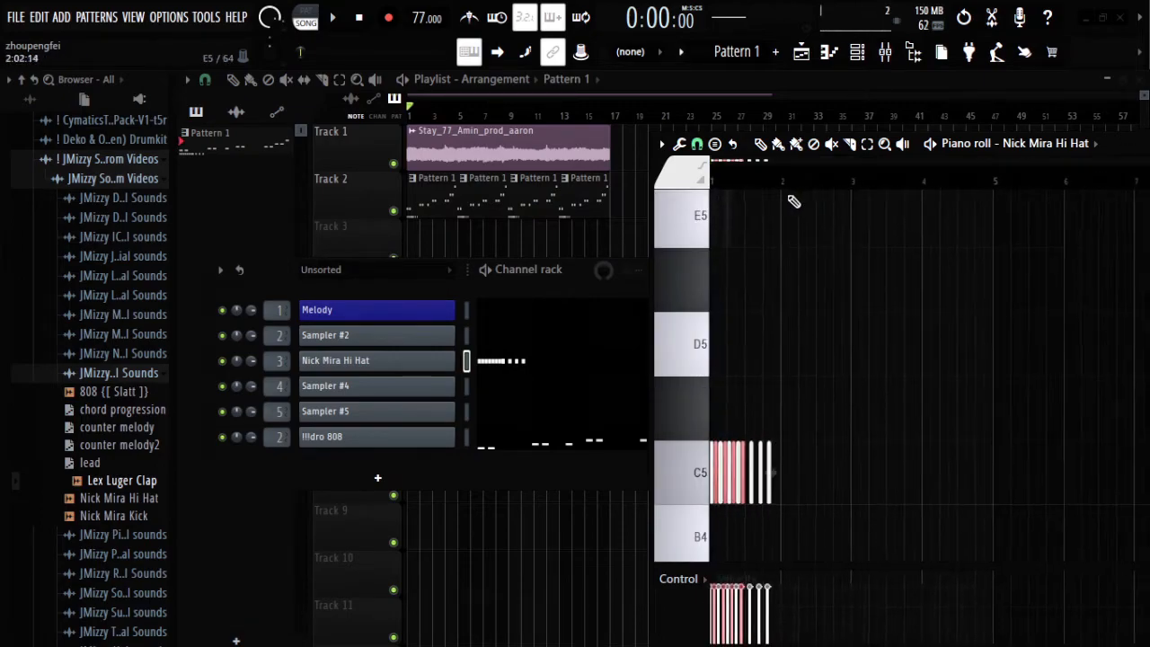
Step: Clear the extra hi-hat notes from the second half of bar 1 and complete a row of eight one-step C5 notes in its first half
{"action": "left_click_drag", "start_coordinate": [774, 216], "coordinate": [807, 270]}
{"action": "right_click", "coordinate": [807, 269]}
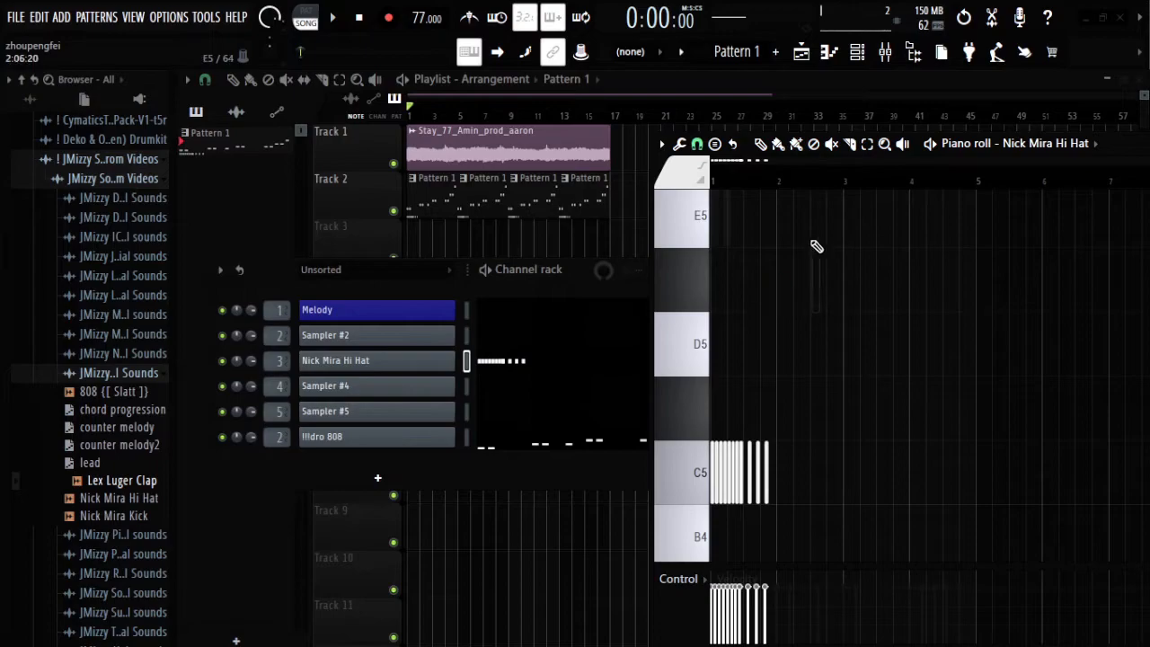
{"action": "left_click_drag", "start_coordinate": [765, 216], "coordinate": [854, 611]}
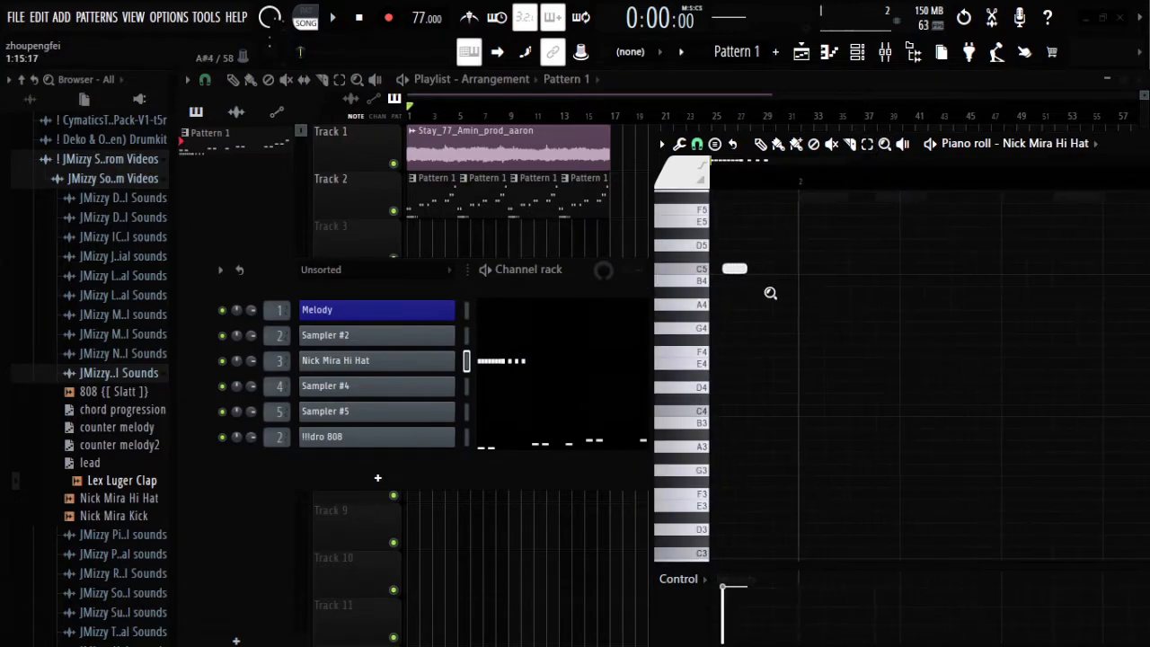
{"action": "scroll", "coordinate": [717, 173], "scroll_direction": "down", "scroll_amount": 6}
{"action": "right_click", "coordinate": [909, 268]}
{"action": "right_click", "coordinate": [960, 267]}
{"action": "right_click", "coordinate": [1012, 268]}
{"action": "right_click", "coordinate": [1064, 268]}
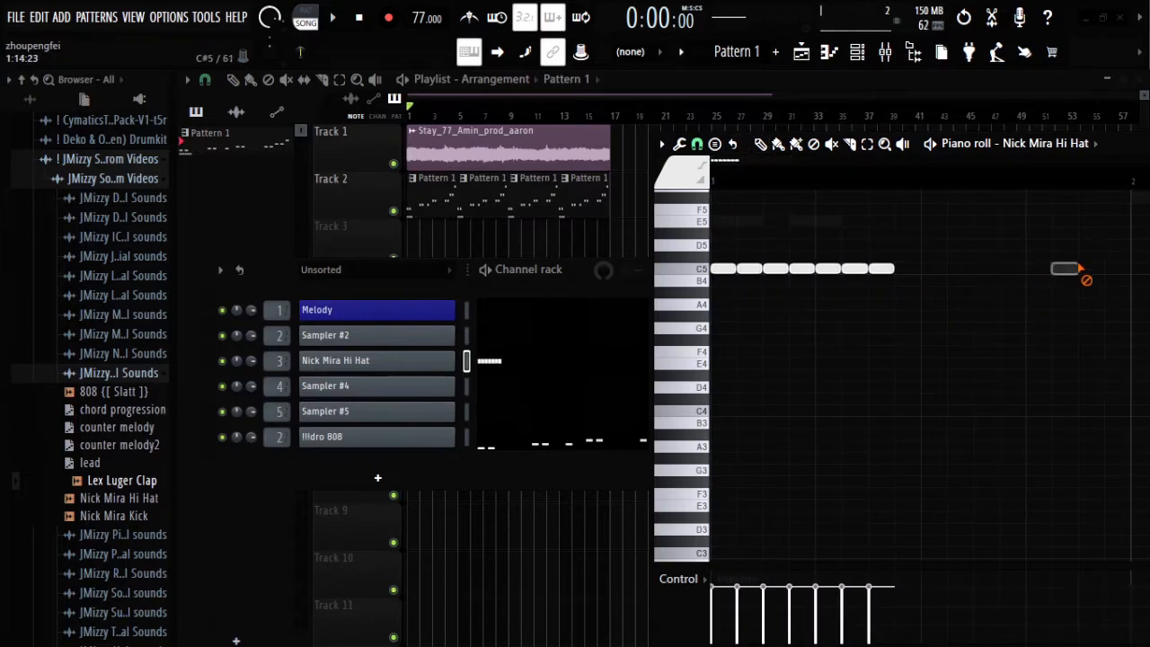
{"action": "left_click", "coordinate": [906, 268]}
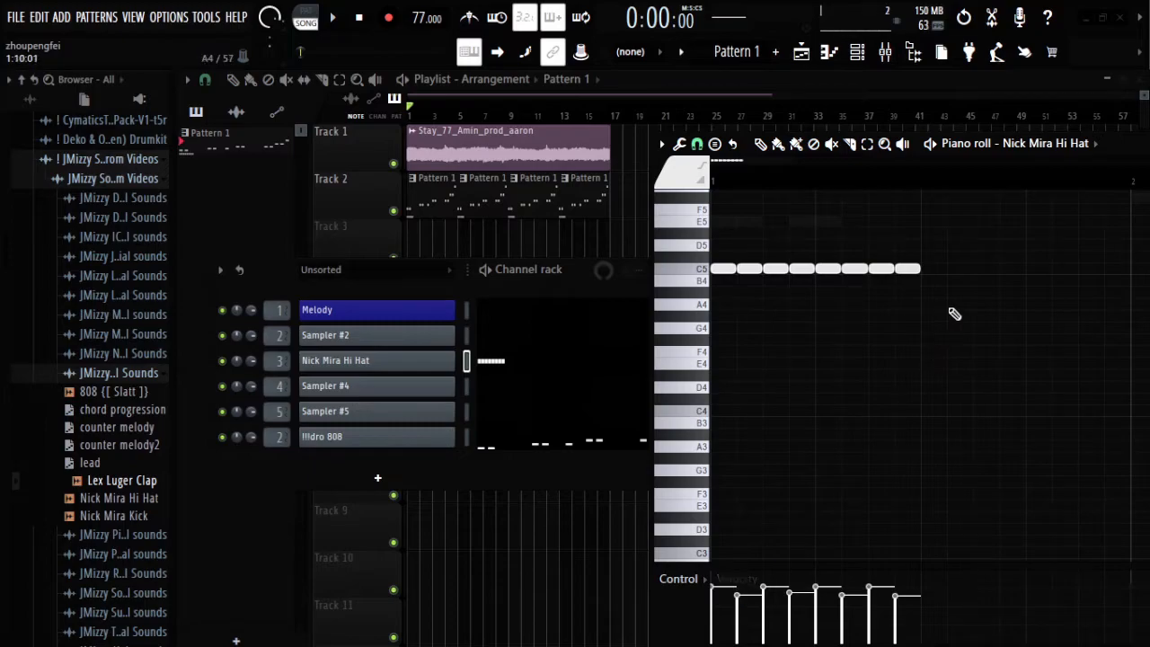
Step: Duplicate the eight-note hi-hat group three times to fill bars 1 and 2, and briefly play the result
{"action": "left_click_drag", "start_coordinate": [994, 240], "coordinate": [384, 367]}
{"action": "key", "text": "ctrl+b"}
{"action": "key", "text": "ctrl+b"}
{"action": "key", "text": "ctrl+b"}
{"action": "scroll", "coordinate": [845, 184], "scroll_direction": "down", "scroll_amount": 5, "text": "ctrl"}
{"action": "key", "text": "space"}
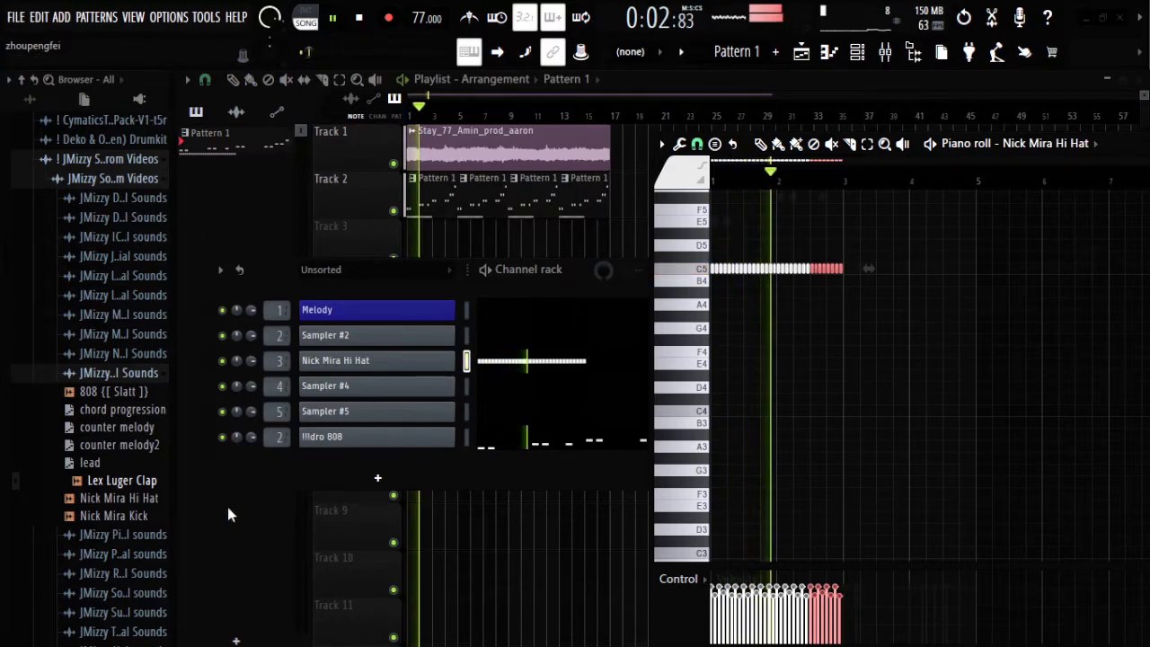
{"action": "key", "text": "space"}
Step: Load the Lex Luger Clap sample into the Sampler #4 channel and place C5 claps on beats 2 and 4 of bar 1
{"action": "left_click_drag", "start_coordinate": [121, 481], "coordinate": [360, 389]}
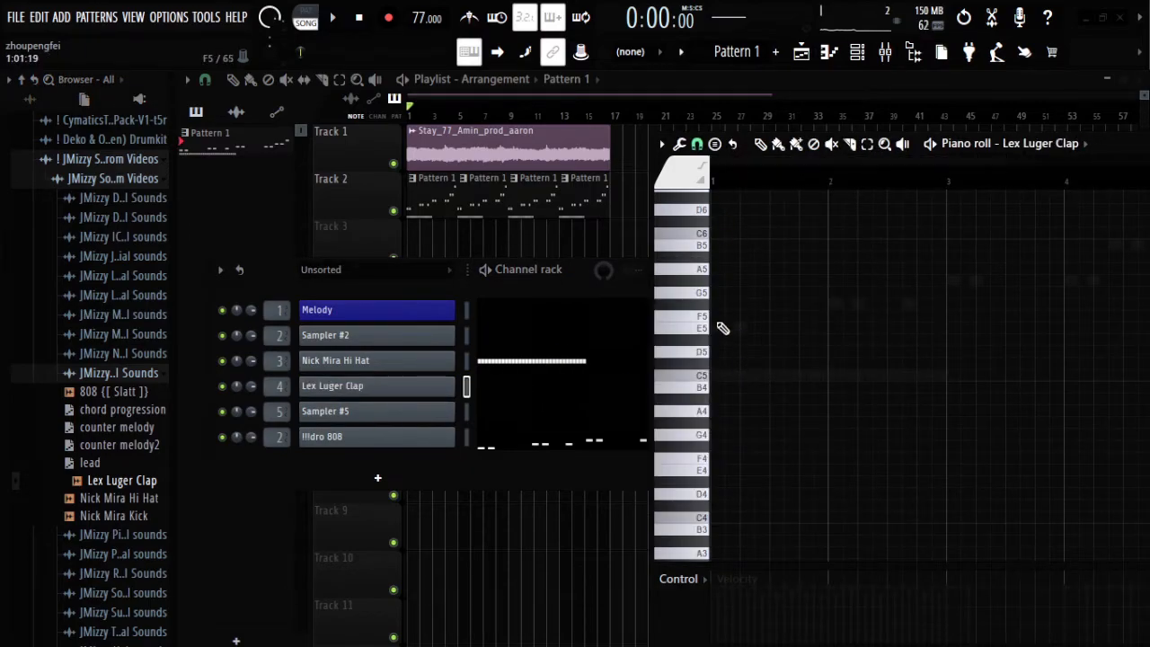
{"action": "left_click", "coordinate": [729, 376]}
{"action": "left_click", "coordinate": [729, 376]}
{"action": "key", "text": "space"}
{"action": "scroll", "coordinate": [724, 191], "scroll_direction": "up", "scroll_amount": 3}
{"action": "key", "text": "space"}
{"action": "left_click_drag", "start_coordinate": [744, 376], "coordinate": [776, 375]}
{"action": "left_click", "coordinate": [898, 376]}
Step: Add C5 claps on beats 2 and 4 of bar 2 while the song plays
{"action": "key", "text": "space"}
{"action": "scroll", "coordinate": [878, 336], "scroll_direction": "down", "scroll_amount": 2}
{"action": "left_click", "coordinate": [876, 377]}
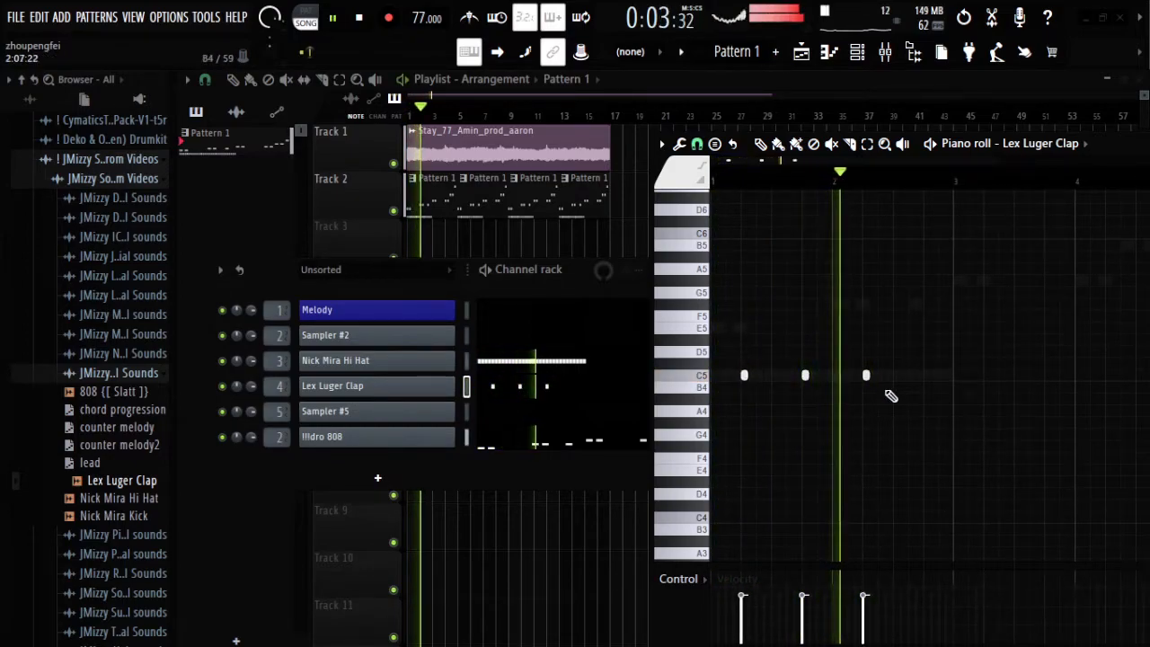
{"action": "left_click", "coordinate": [931, 378]}
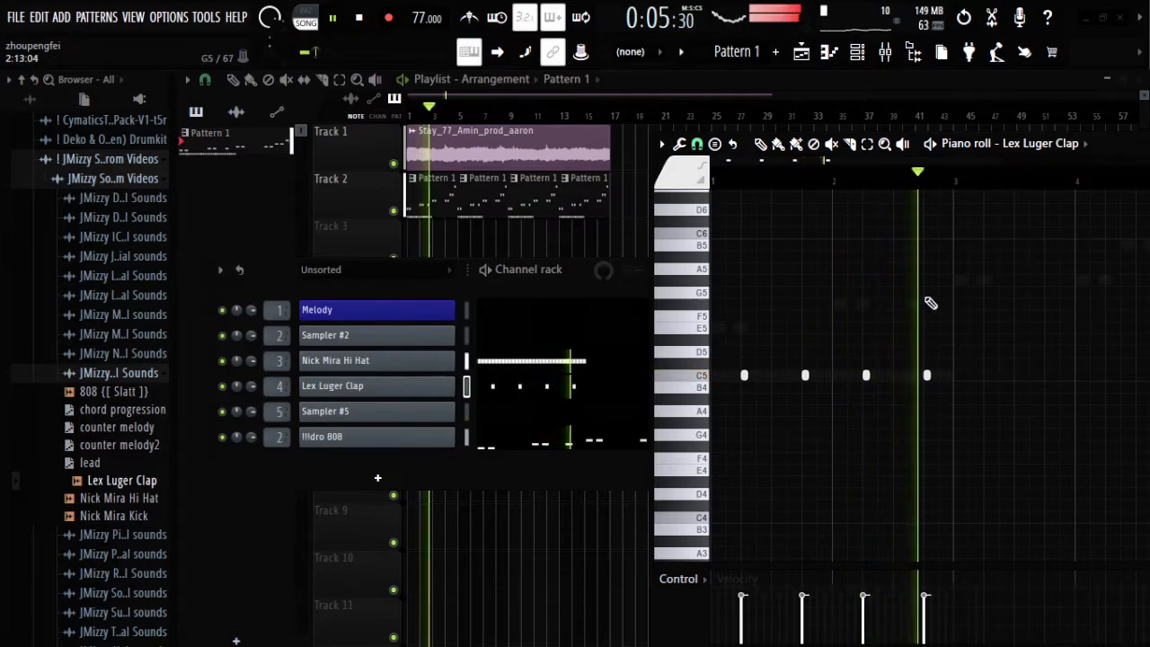
{"action": "key", "text": "space"}
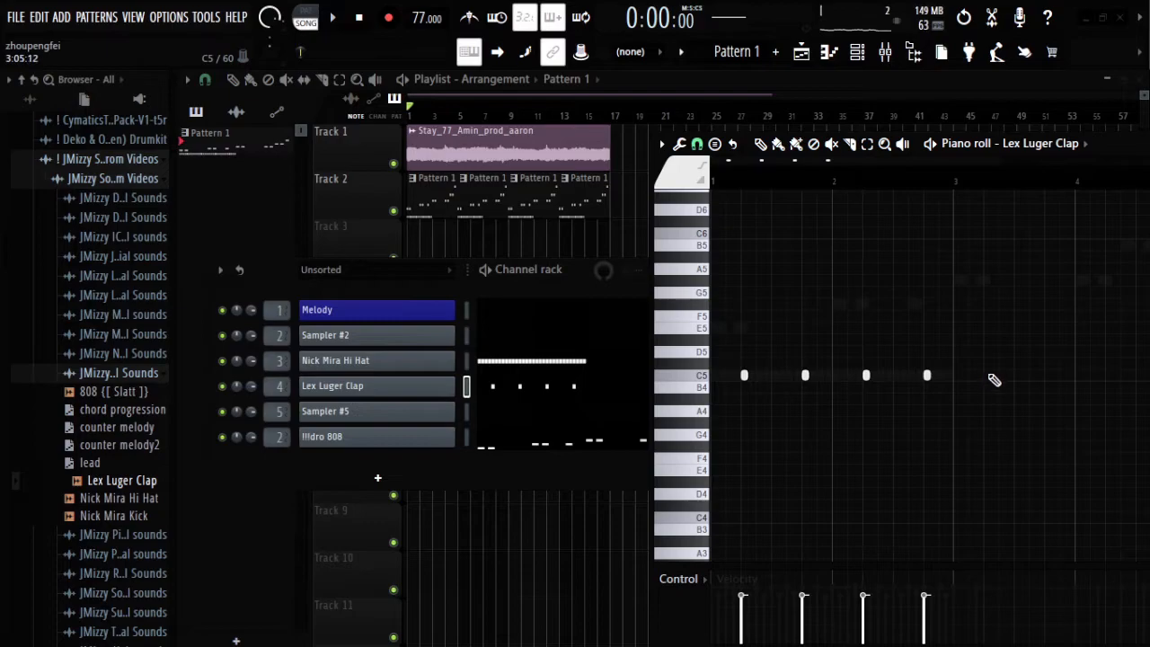
Step: Place C5 claps on beats 2 and 4 of bars 3 and 4, and close the clap's piano roll
{"action": "left_click", "coordinate": [988, 377]}
{"action": "left_click", "coordinate": [1049, 377]}
{"action": "scroll", "coordinate": [881, 166], "scroll_direction": "right", "scroll_amount": 2}
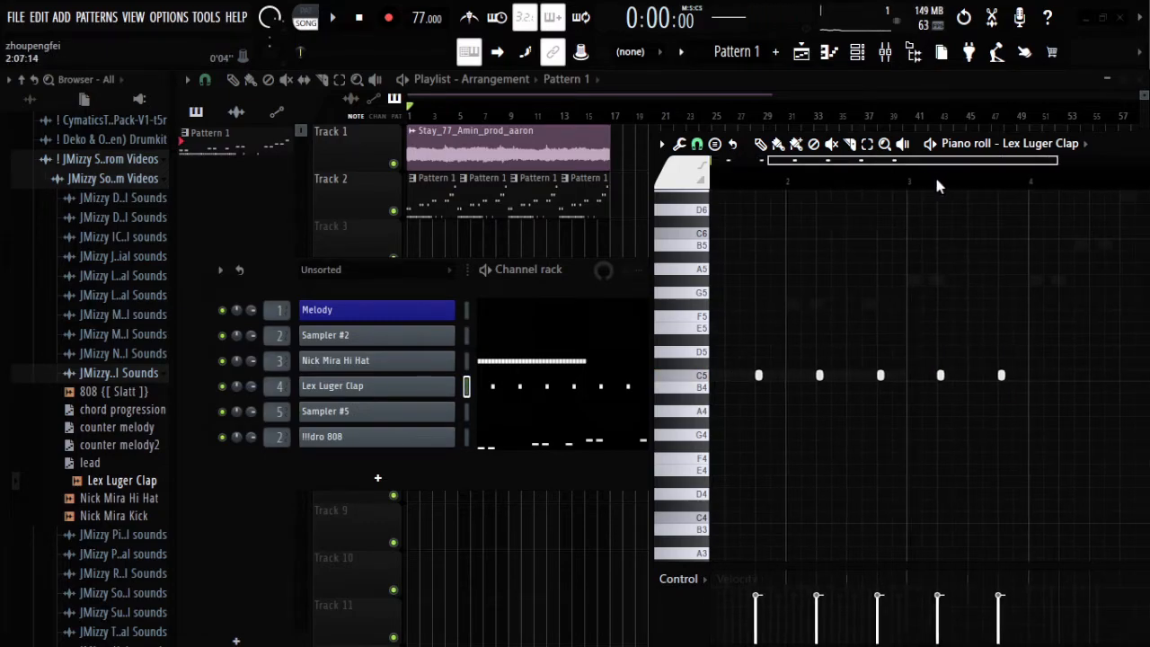
{"action": "left_click", "coordinate": [981, 376]}
{"action": "left_click", "coordinate": [1046, 376]}
{"action": "left_click_drag", "start_coordinate": [1125, 146], "coordinate": [990, 155]}
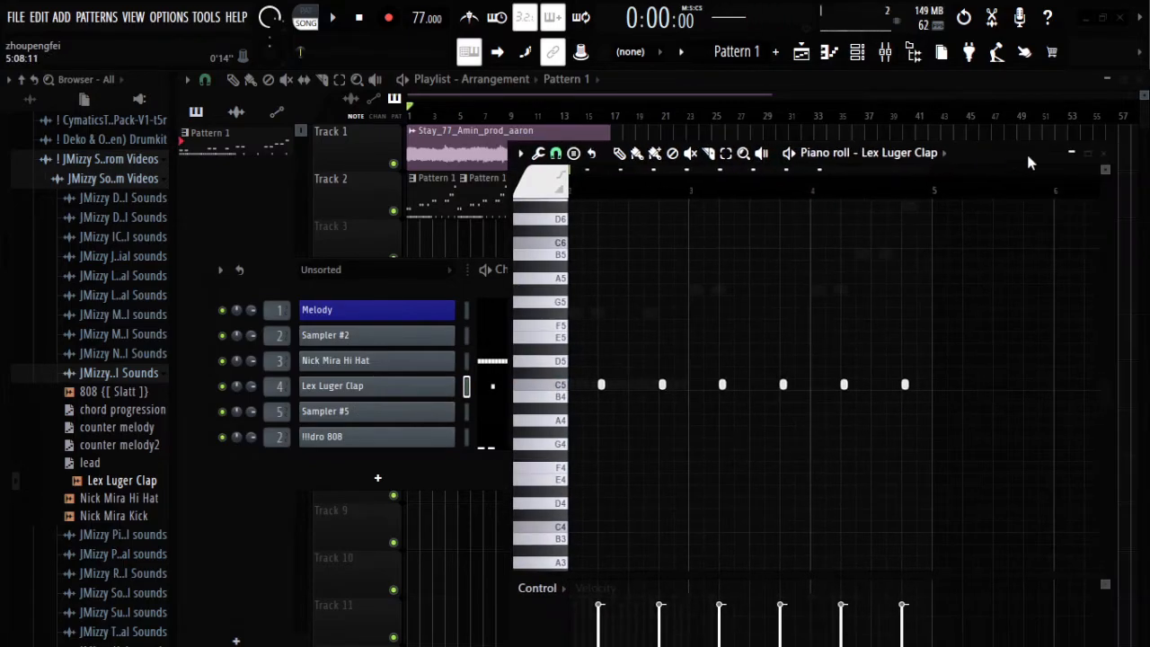
{"action": "left_click", "coordinate": [1109, 155]}
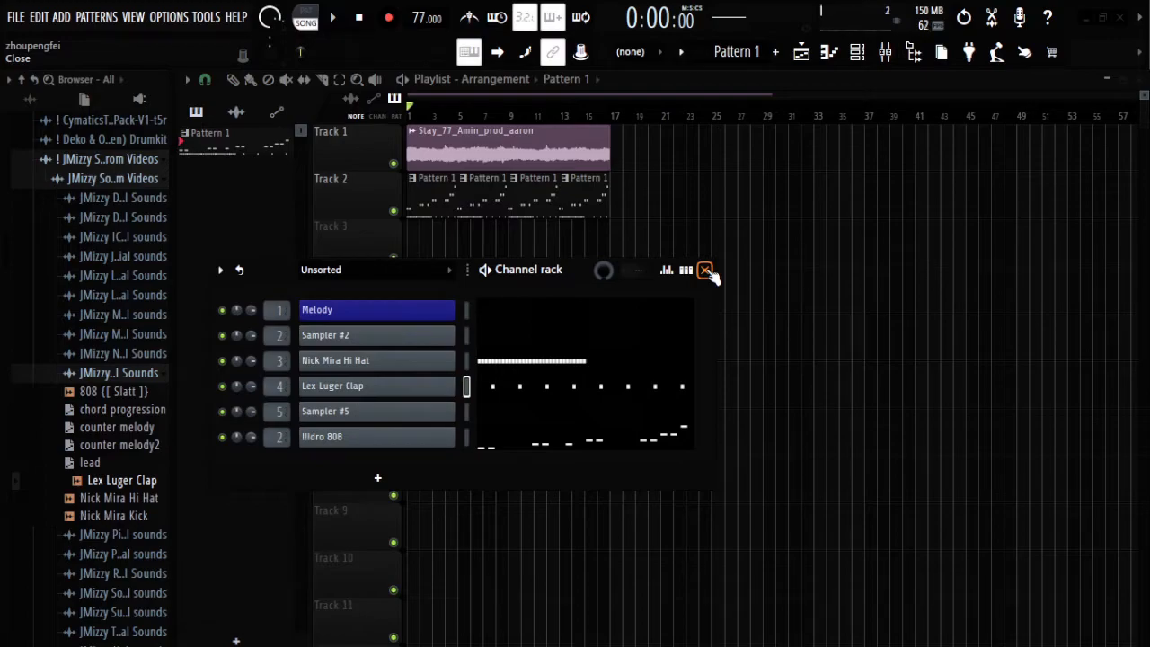
Step: Duplicate the two-bar Nick Mira Hi Hat pattern into bars 3 and 4
{"action": "left_click", "coordinate": [885, 52]}
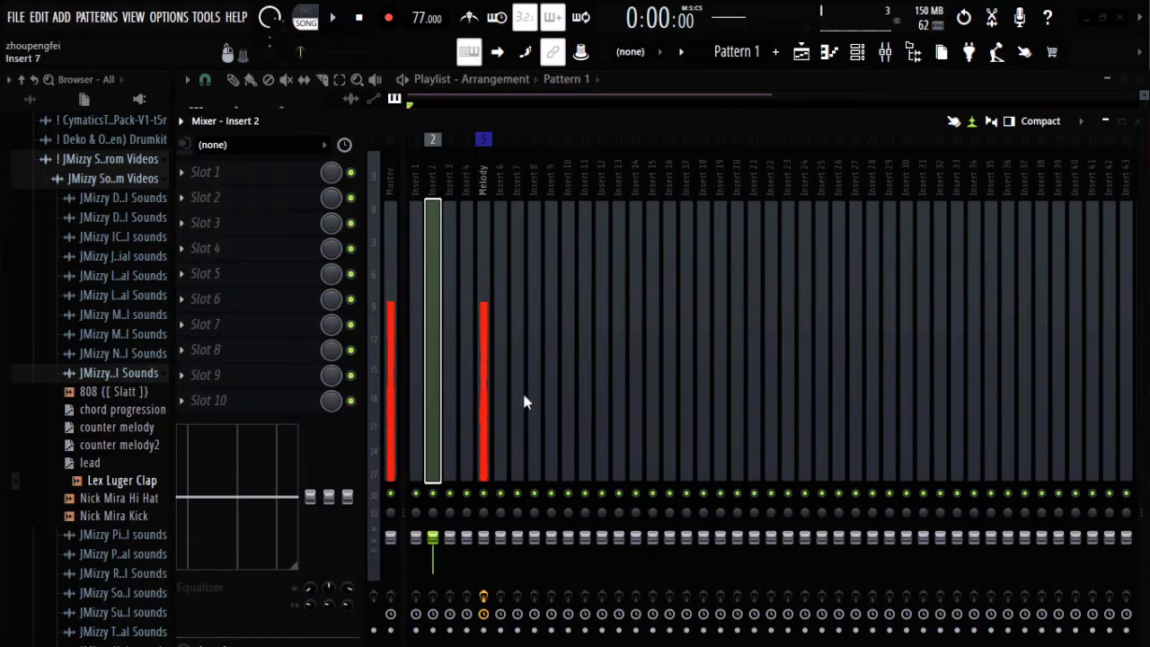
{"action": "left_click", "coordinate": [1127, 122]}
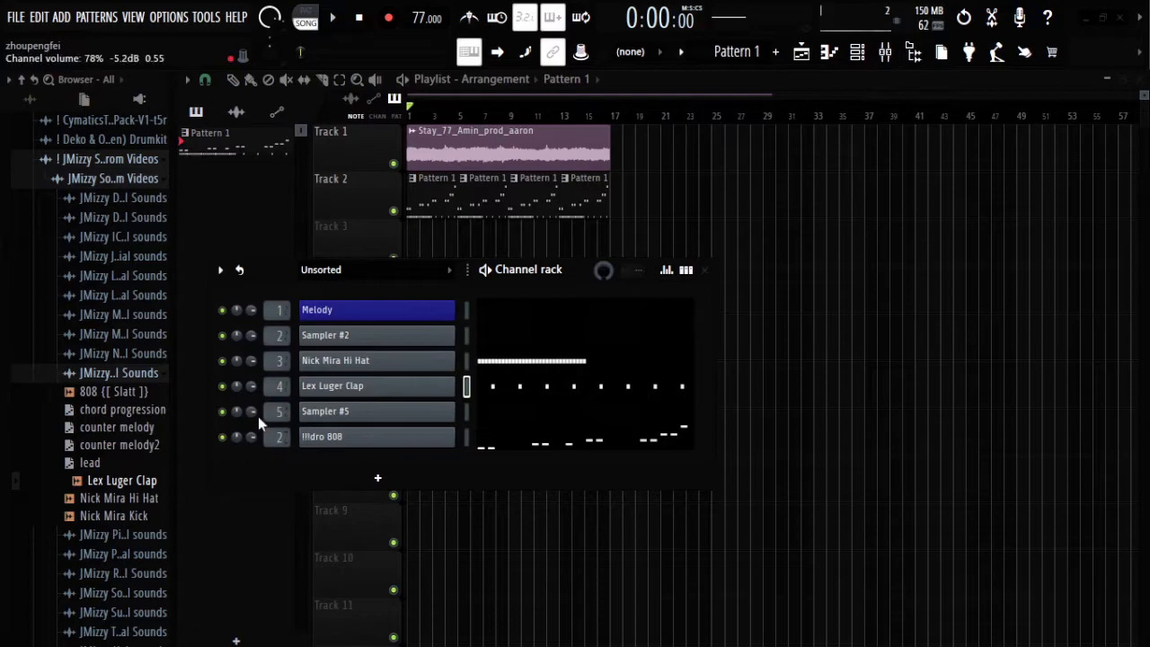
{"action": "left_click", "coordinate": [506, 367]}
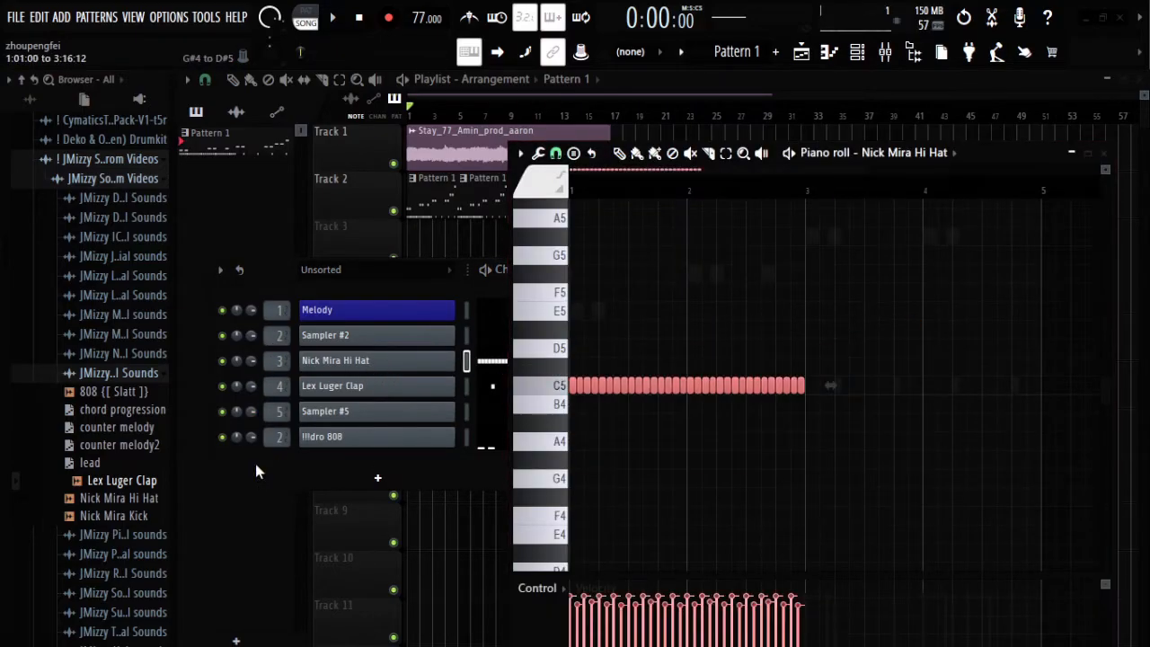
Step: Play the song with the Insert 3 mixer track selected and check the drum track levels
{"action": "left_click", "coordinate": [885, 51]}
{"action": "left_click", "coordinate": [450, 141]}
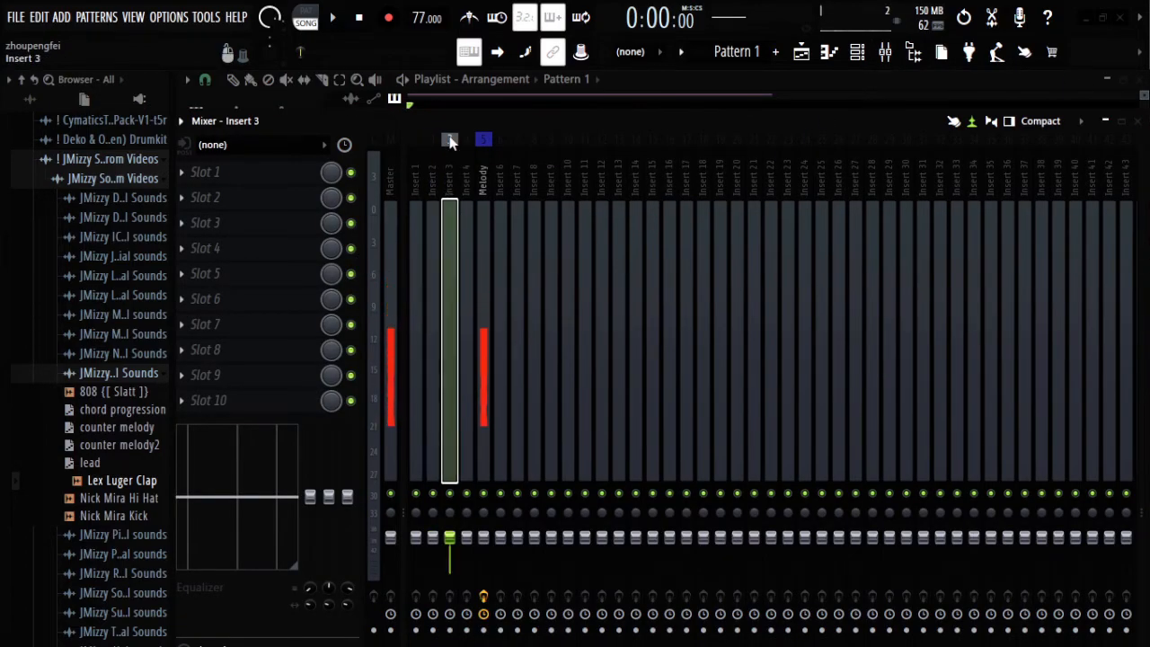
{"action": "key", "text": "space"}
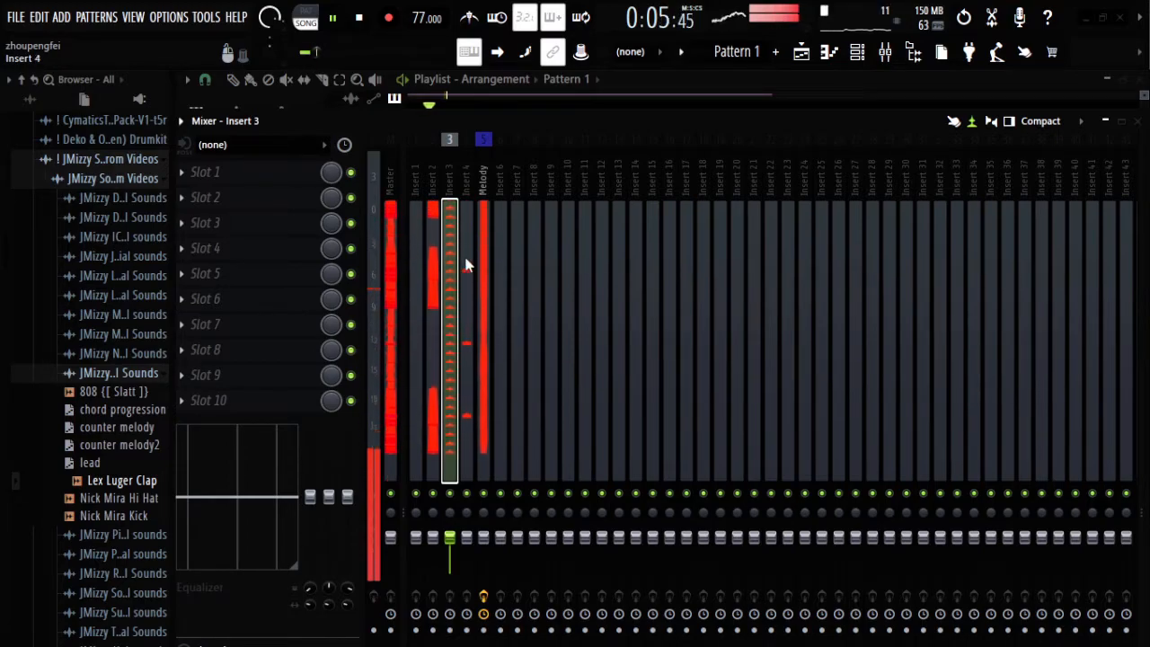
{"action": "key", "text": "space"}
{"action": "left_click", "coordinate": [1139, 121]}
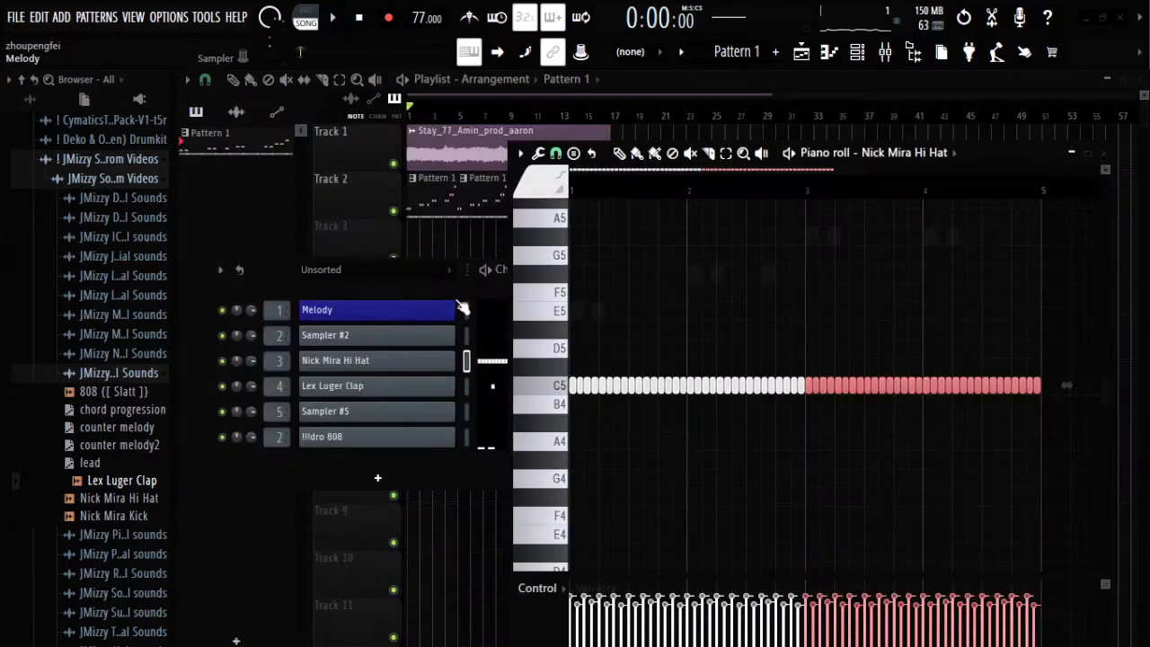
Step: Review the effect slots of the Melody and Insert 3 mixer tracks
{"action": "left_click", "coordinate": [885, 51]}
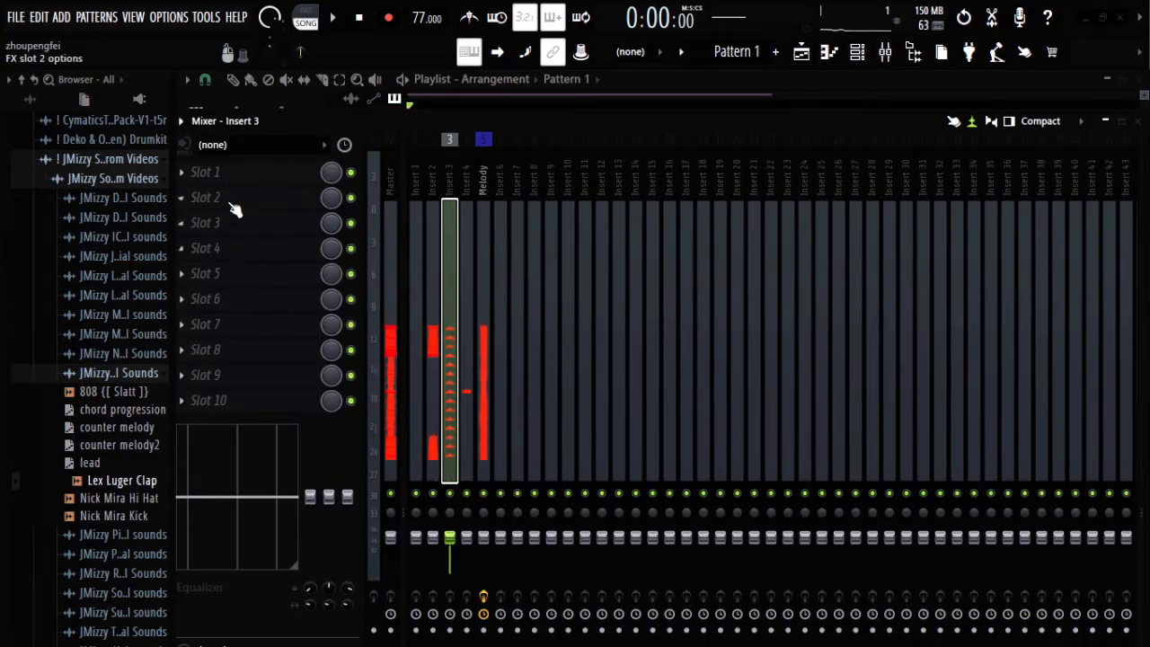
{"action": "left_click", "coordinate": [483, 166]}
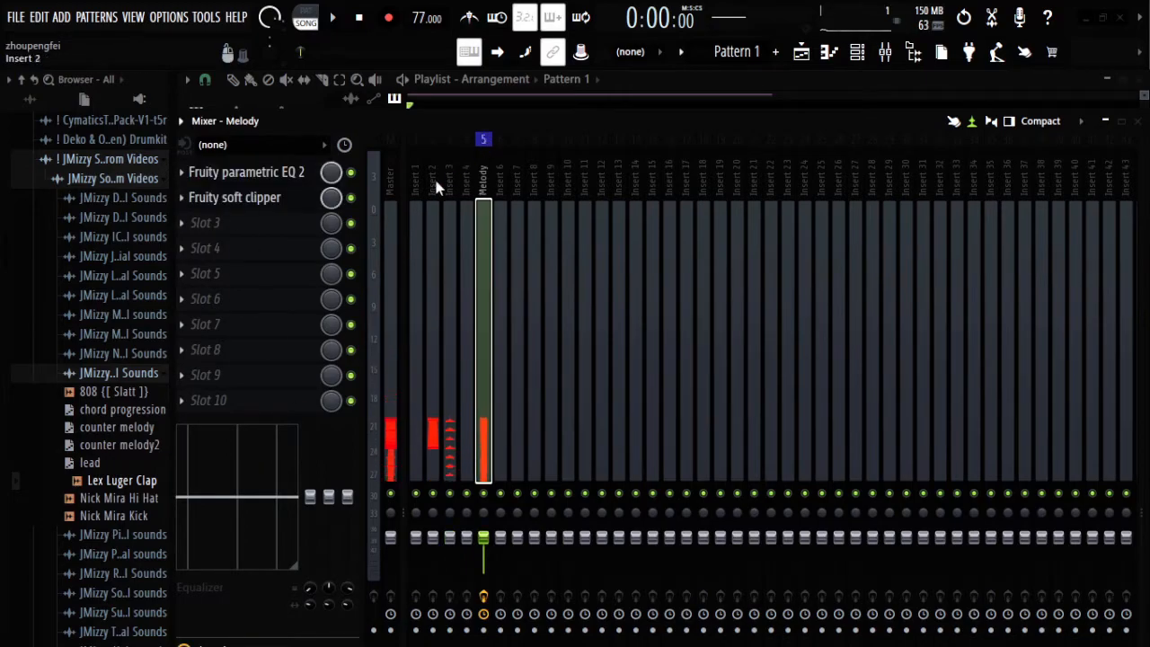
{"action": "left_click", "coordinate": [452, 133]}
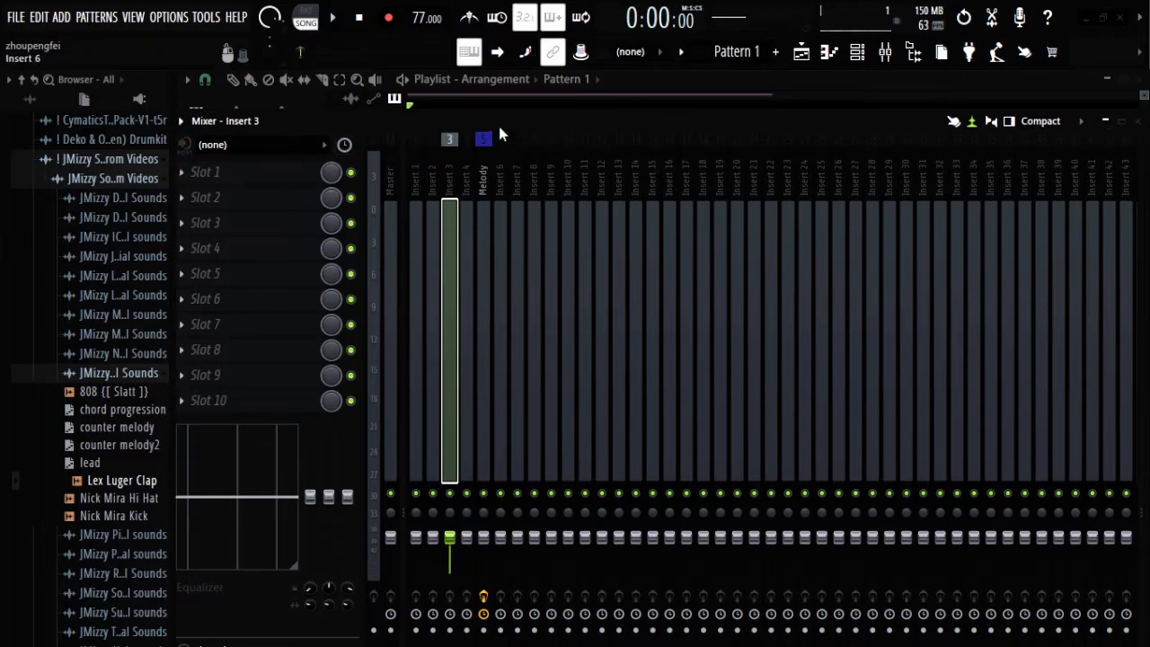
Step: Close the mixer, channel rack and piano roll, and play the arrangement from the start
{"action": "left_click", "coordinate": [1121, 121]}
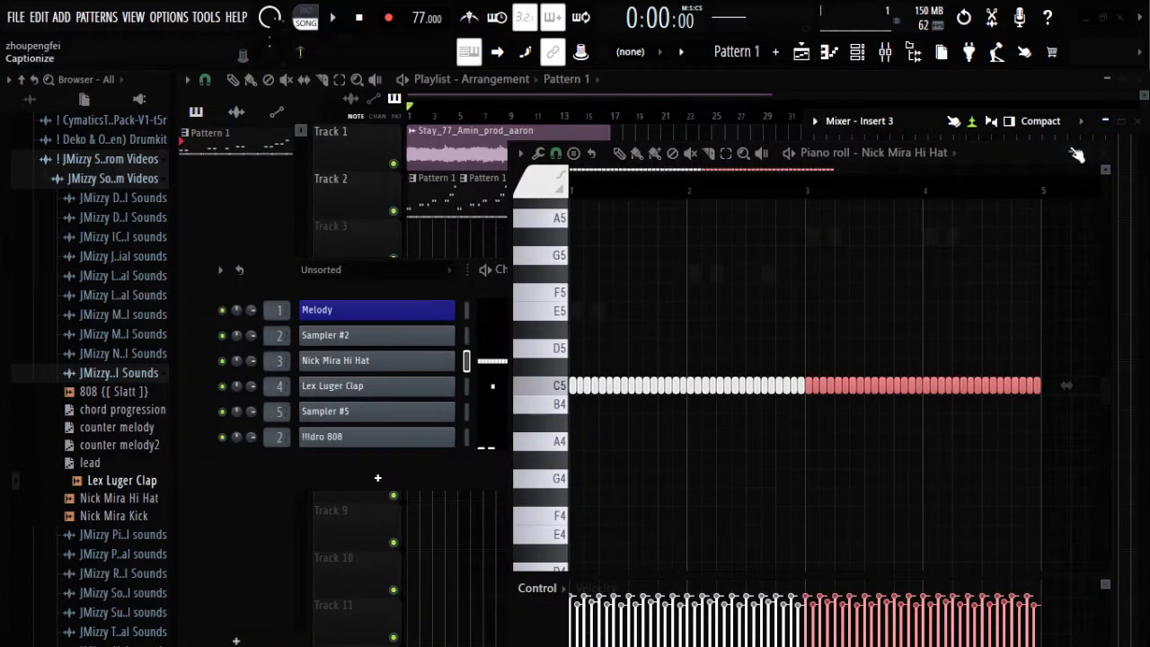
{"action": "left_click", "coordinate": [1089, 159]}
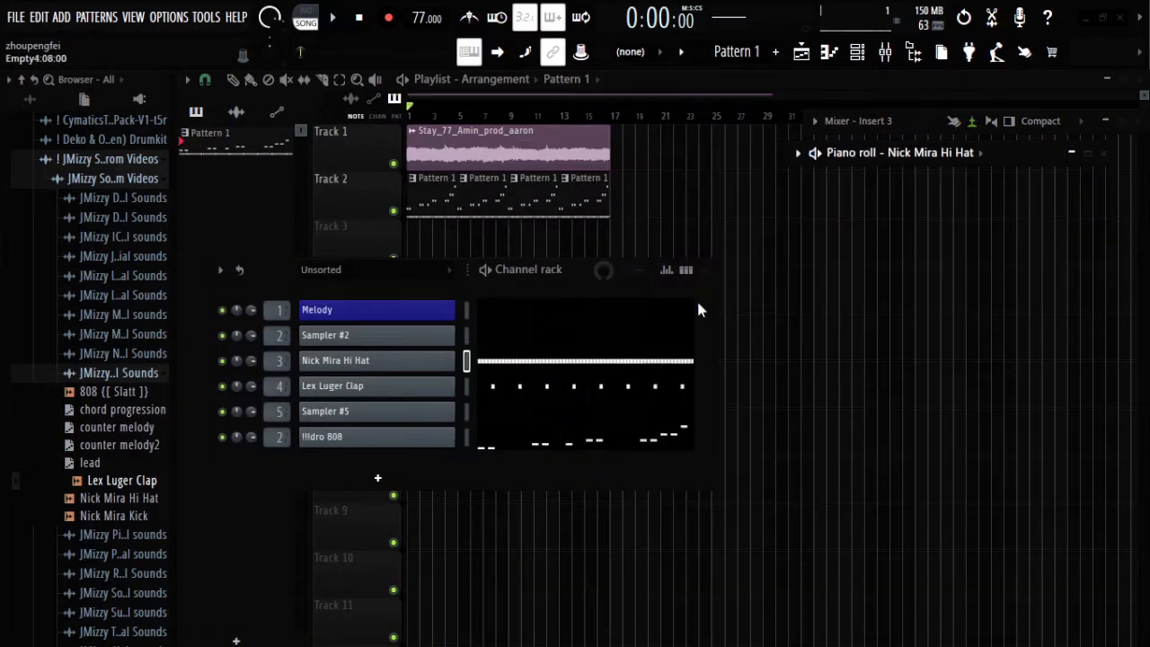
{"action": "key", "text": "space"}
{"action": "left_click", "coordinate": [707, 269]}
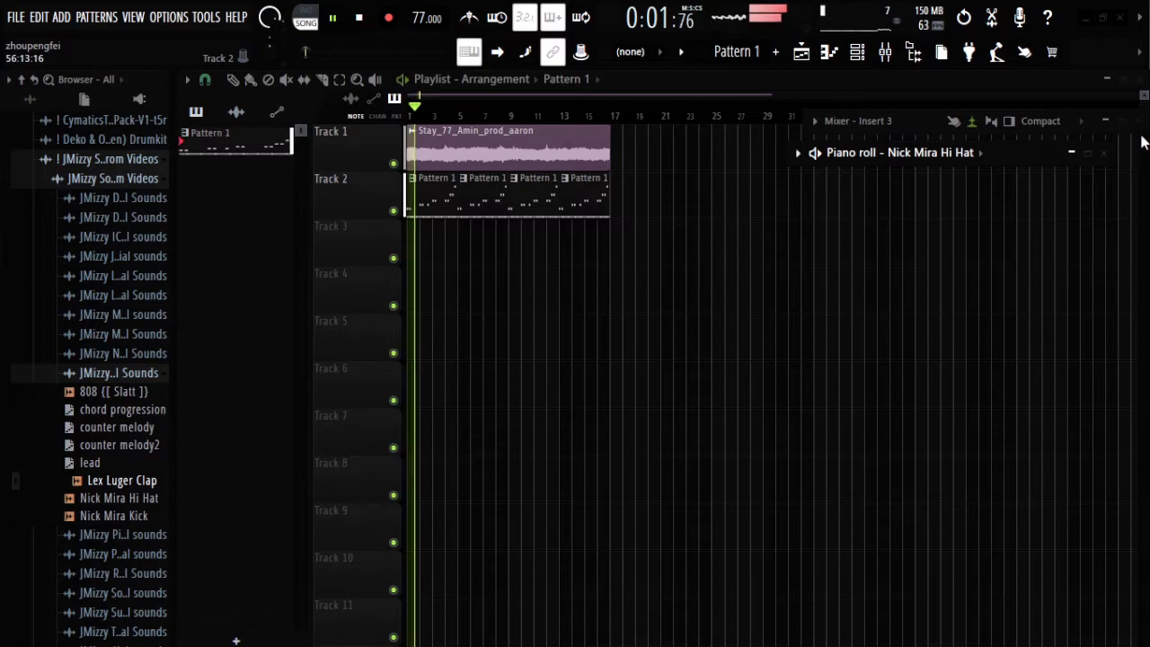
{"action": "left_click", "coordinate": [1105, 120]}
{"action": "left_click", "coordinate": [1103, 153]}
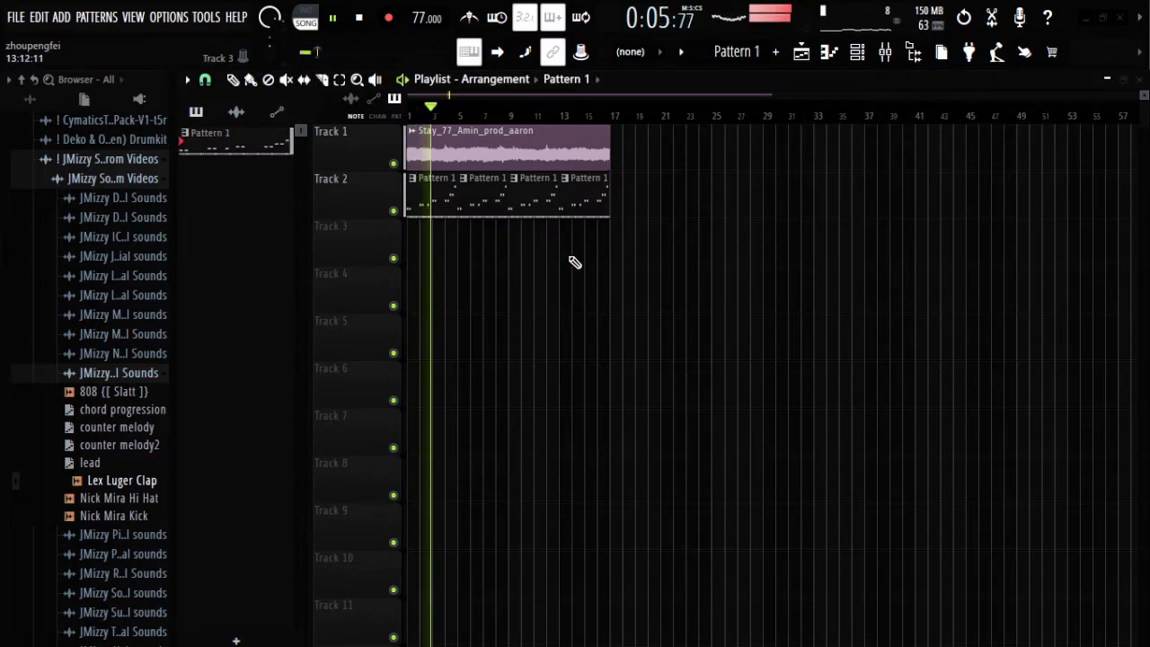
{"action": "key", "text": "space"}
Step: Chop the third hi-hat note of bar 1 into four short notes in the piano roll
{"action": "left_click", "coordinate": [830, 61]}
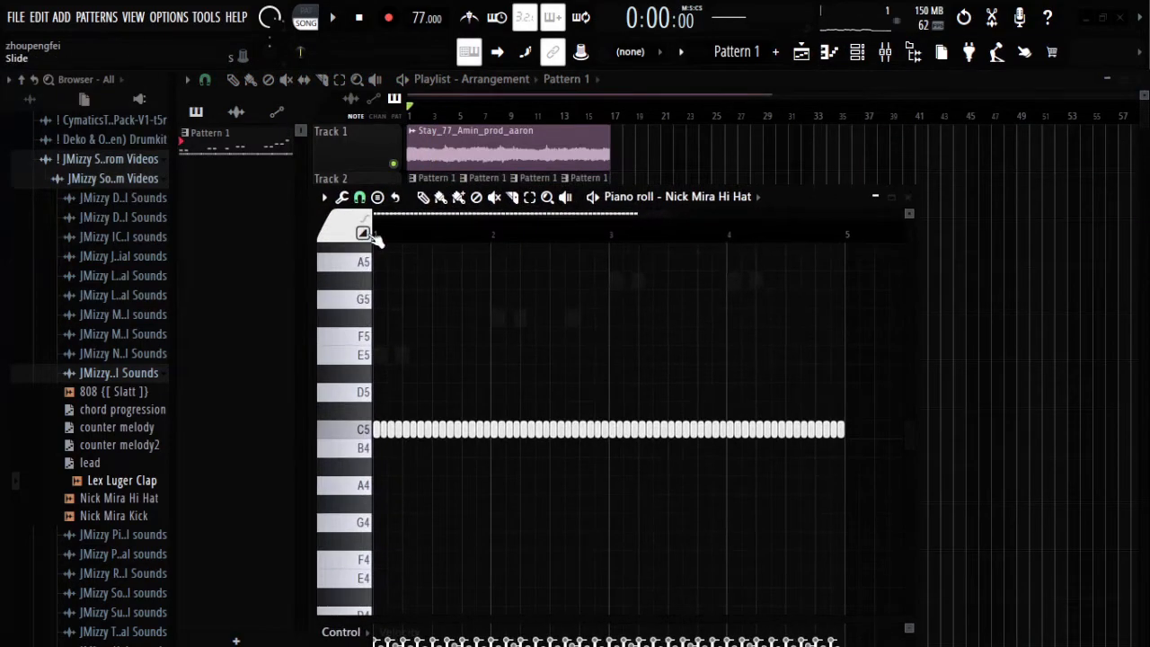
{"action": "scroll", "coordinate": [376, 235], "scroll_direction": "up", "scroll_amount": 5}
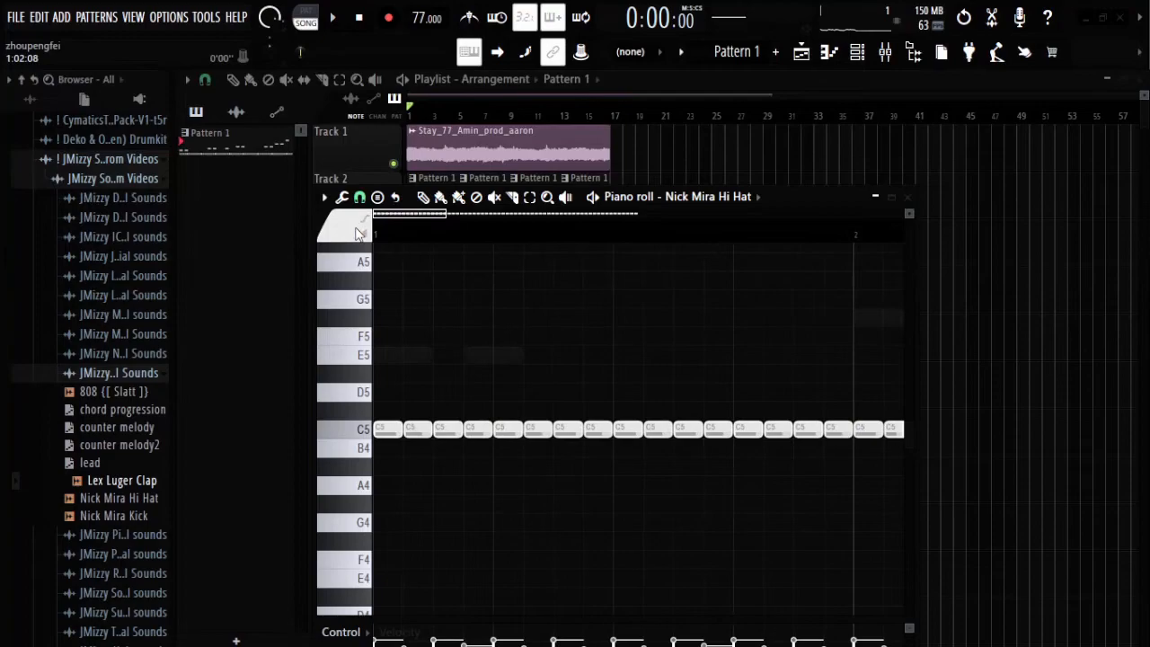
{"action": "left_click", "coordinate": [444, 429]}
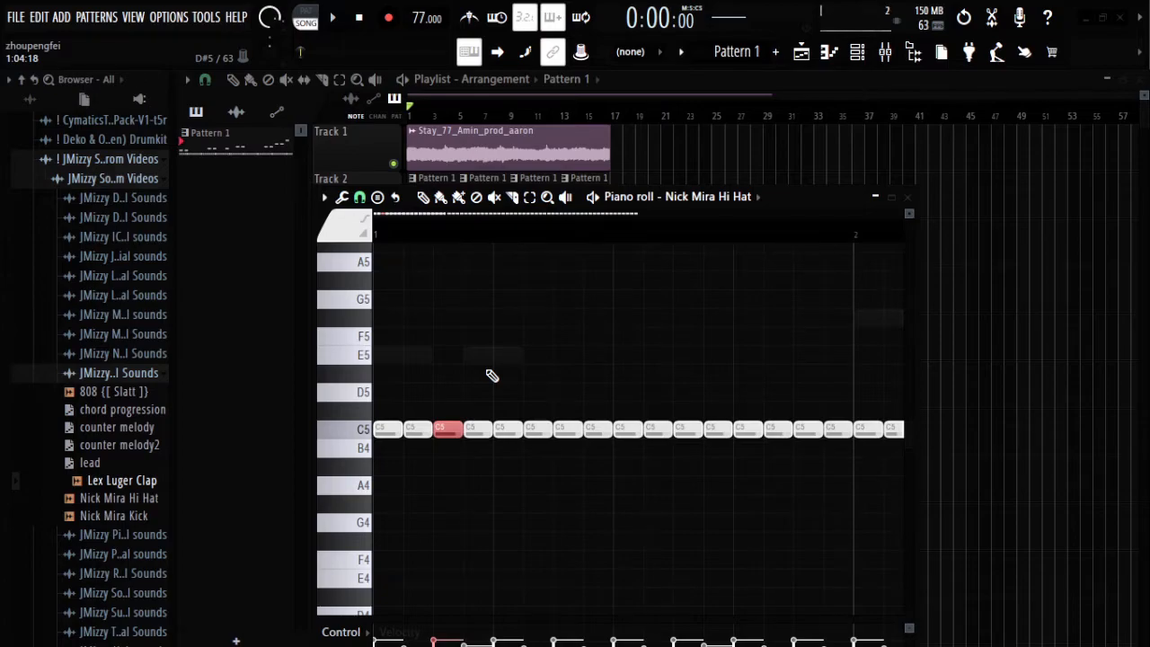
{"action": "key", "text": "ctrl+u"}
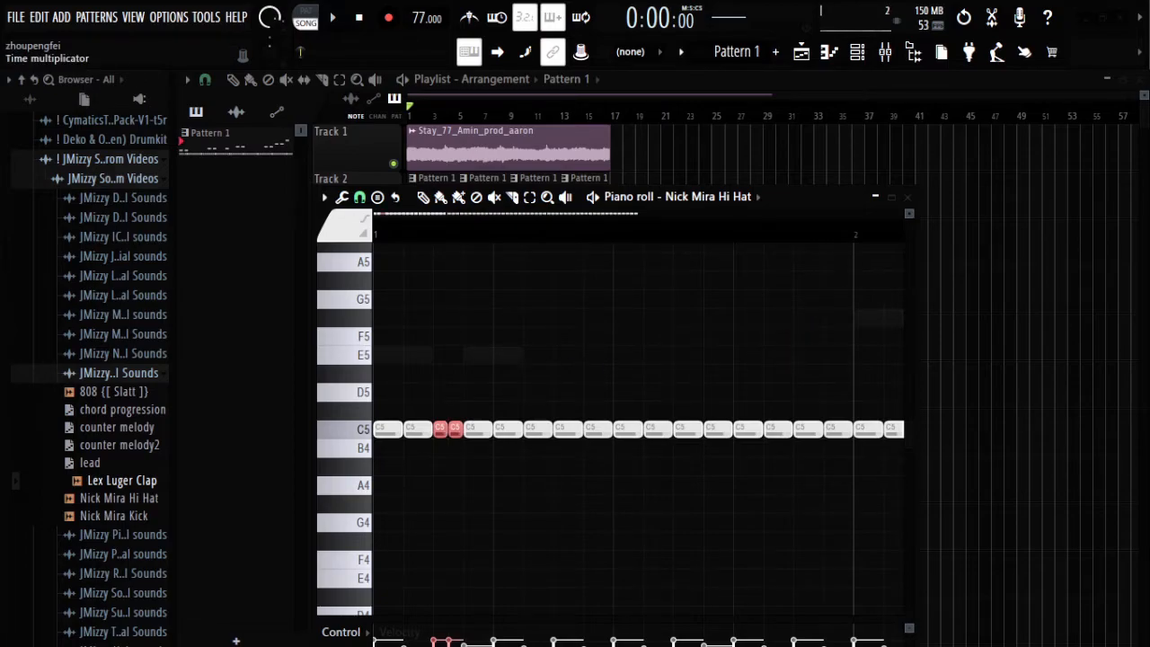
{"action": "key", "text": "ctrl+z"}
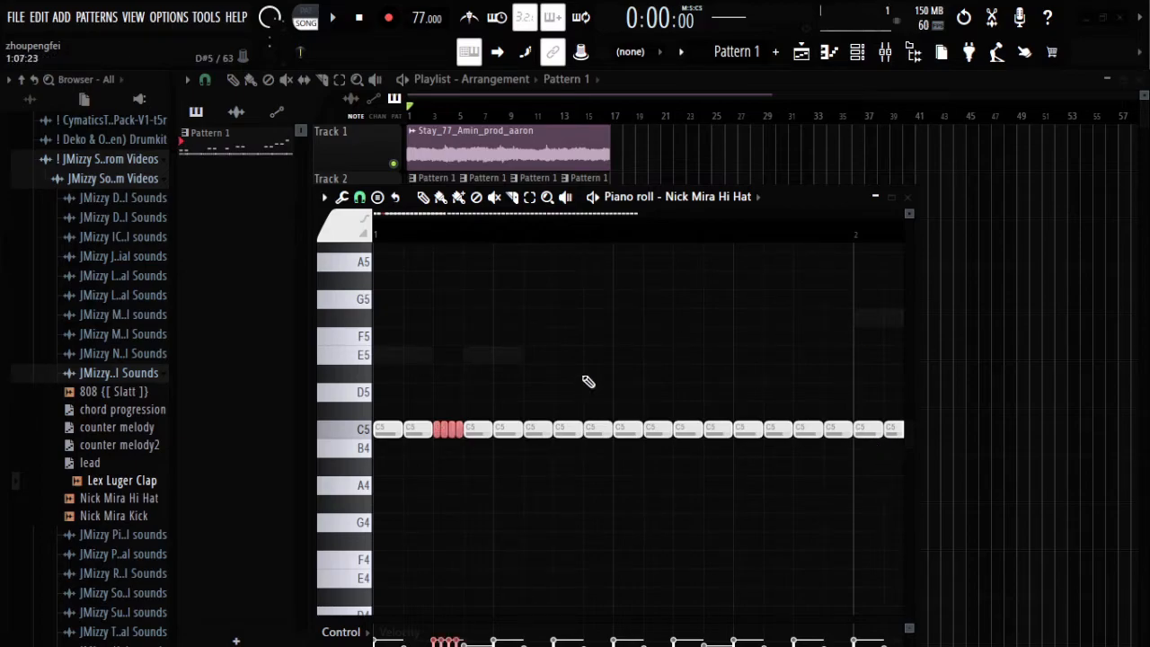
Step: Ramp the velocities of the four chopped hi-hat notes upward and play the roll
{"action": "left_click_drag", "start_coordinate": [751, 200], "coordinate": [773, 146]}
{"action": "left_click_drag", "start_coordinate": [456, 611], "coordinate": [482, 586]}
{"action": "key", "text": "space"}
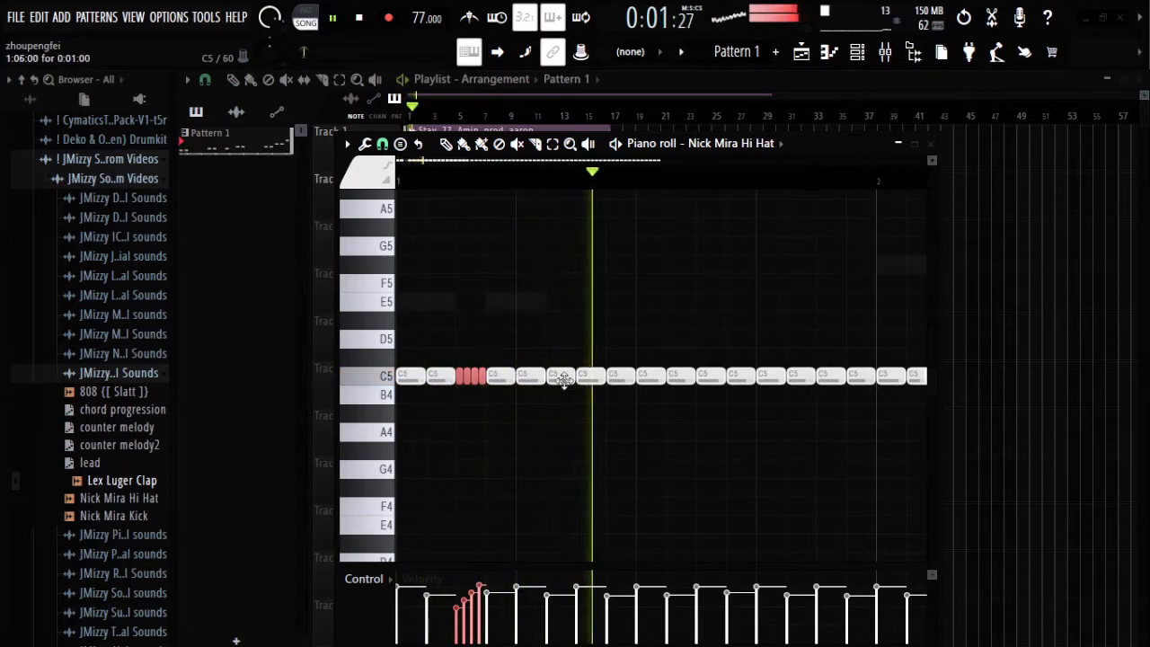
{"action": "key", "text": "space"}
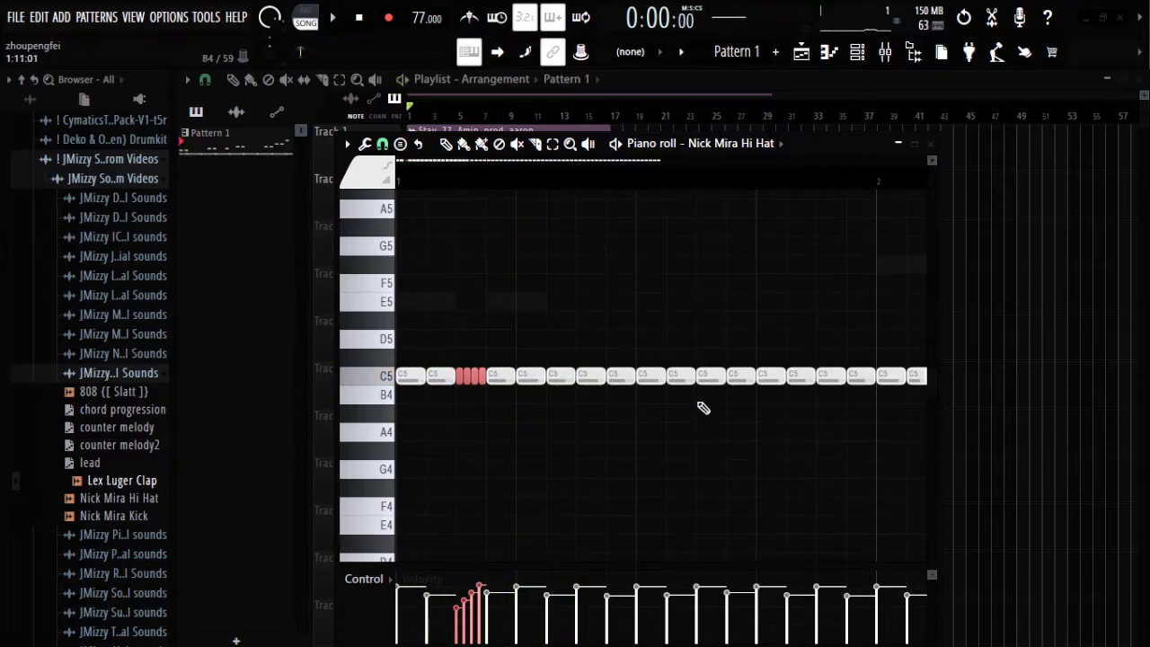
Step: Shorten the eleventh hi-hat note of bar 1 to about half of its step
{"action": "left_click", "coordinate": [710, 376]}
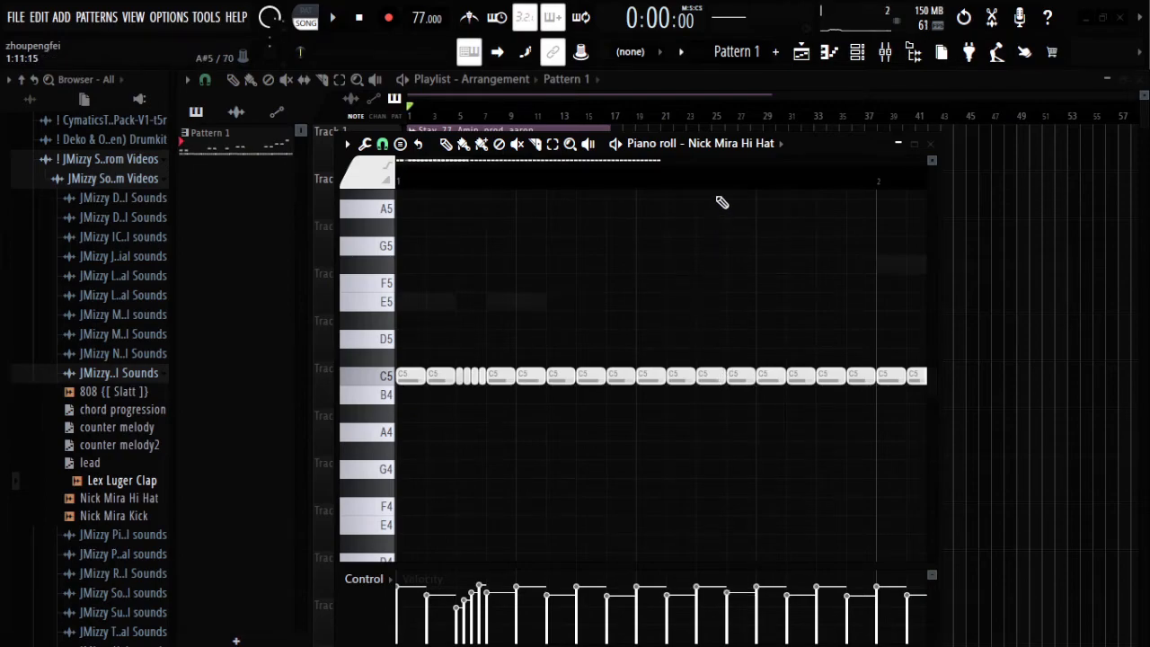
{"action": "scroll", "coordinate": [719, 189], "scroll_direction": "up", "scroll_amount": 3}
{"action": "left_click_drag", "start_coordinate": [721, 375], "coordinate": [688, 423]}
{"action": "left_click", "coordinate": [683, 378], "text": "ctrl"}
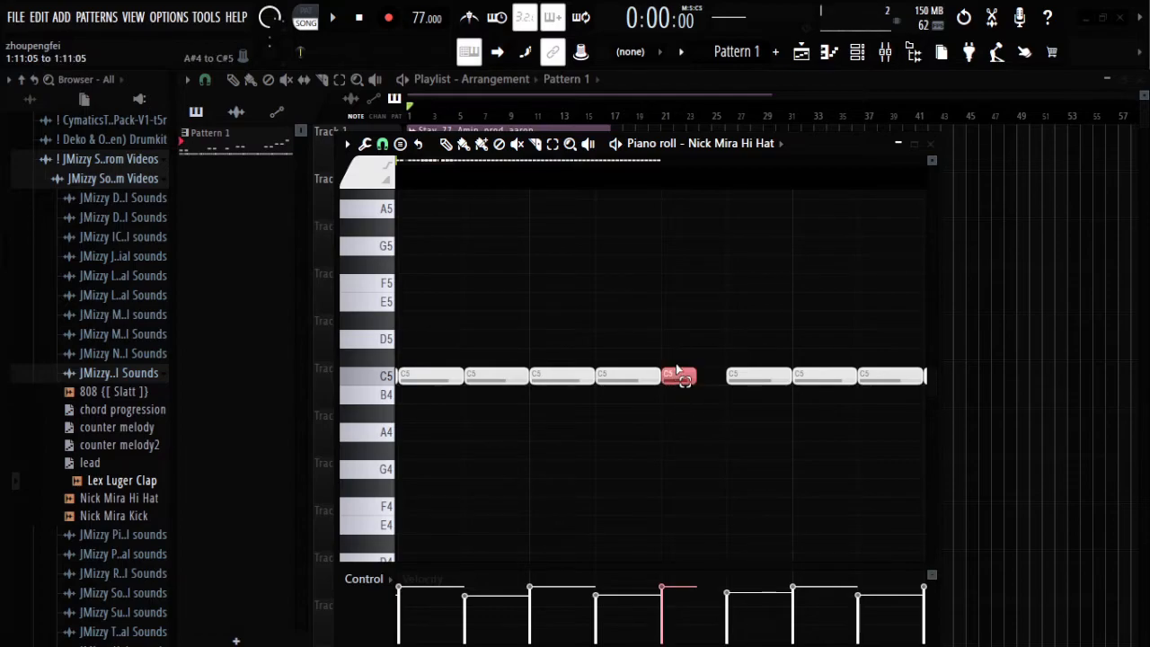
{"action": "key", "text": "alt+q"}
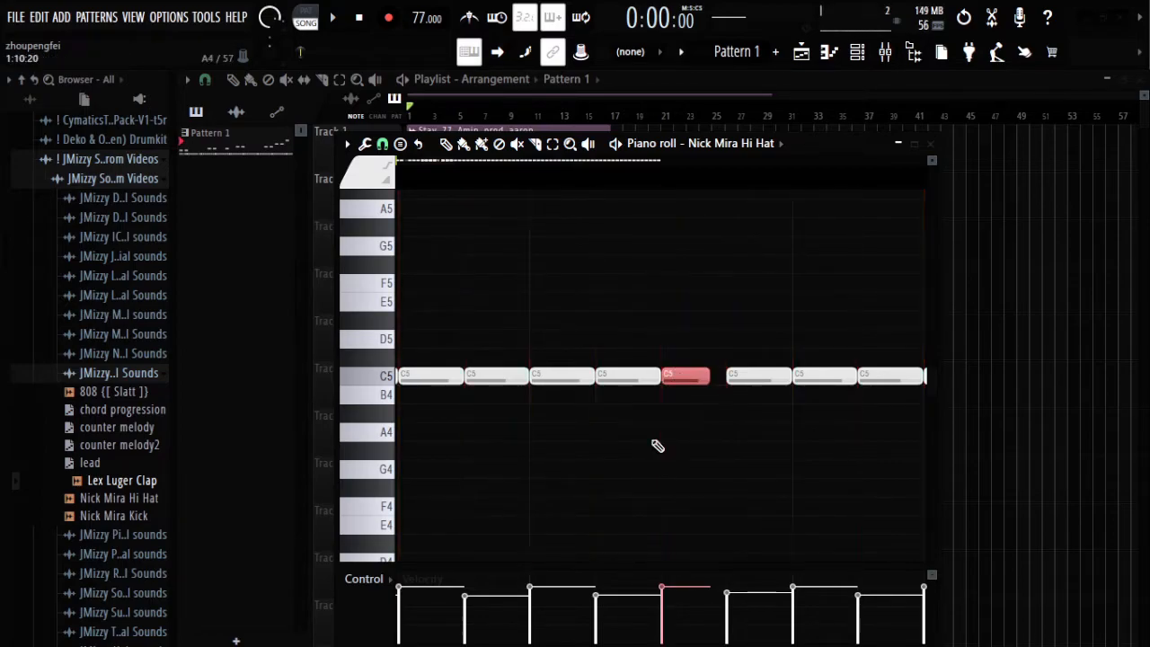
{"action": "left_click_drag", "start_coordinate": [706, 378], "coordinate": [686, 403]}
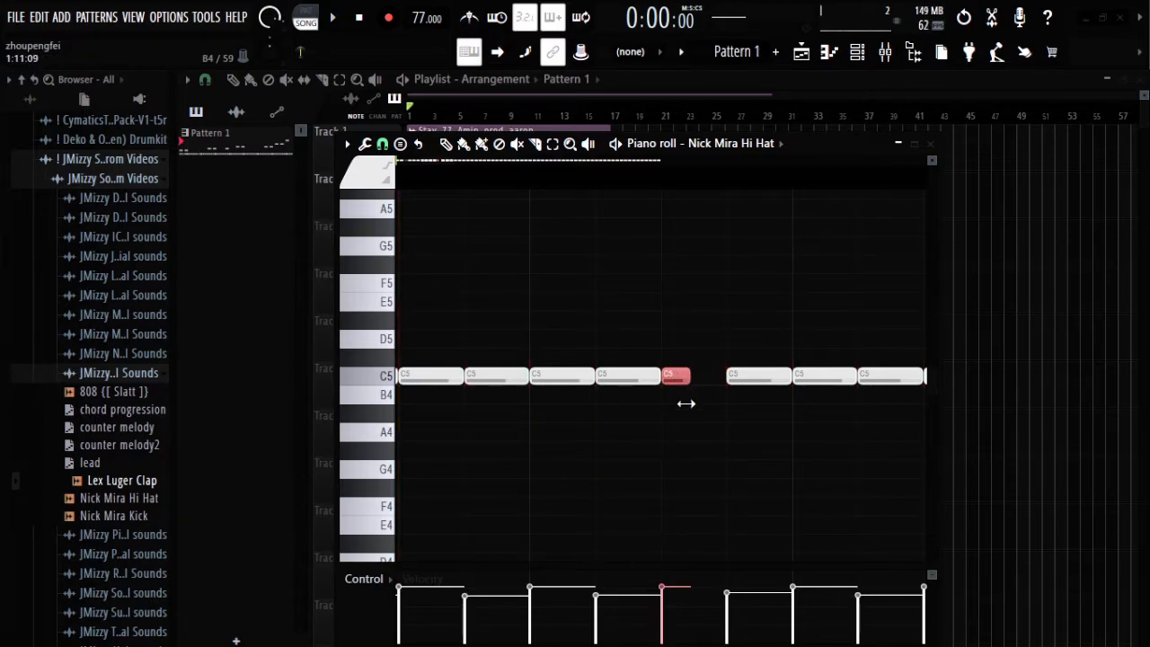
Step: Try to chop the shortened hi-hat note in bar 1, and delete the resulting pieces
{"action": "key", "text": "ctrl+u"}
{"action": "key", "text": "ctrl+z"}
{"action": "key", "text": "ctrl+u"}
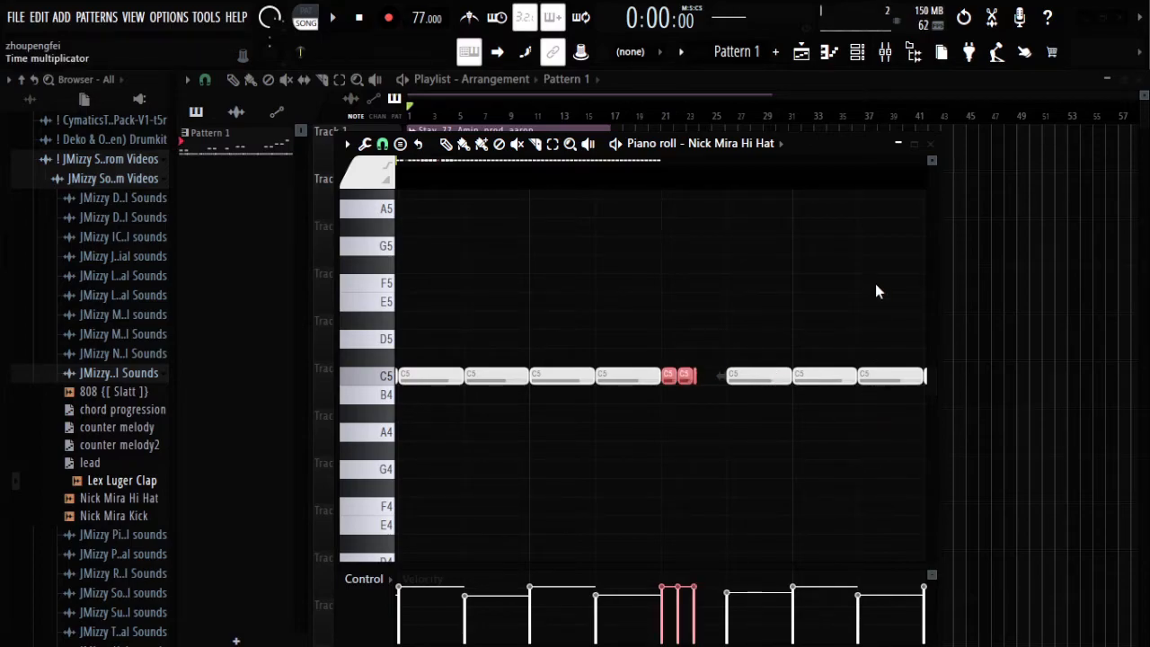
{"action": "left_click", "coordinate": [702, 379]}
{"action": "right_click", "coordinate": [696, 385]}
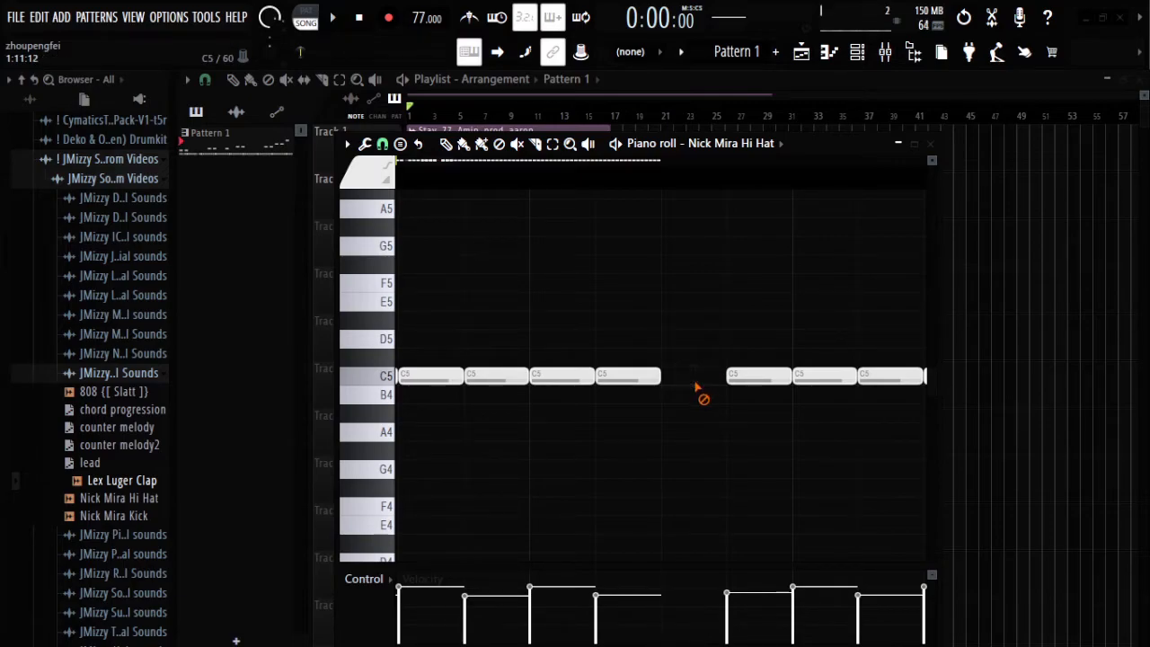
Step: Redraw the short C5 hi-hat note in the empty eleventh step of bar 1, without a second note behind it
{"action": "left_click", "coordinate": [672, 377]}
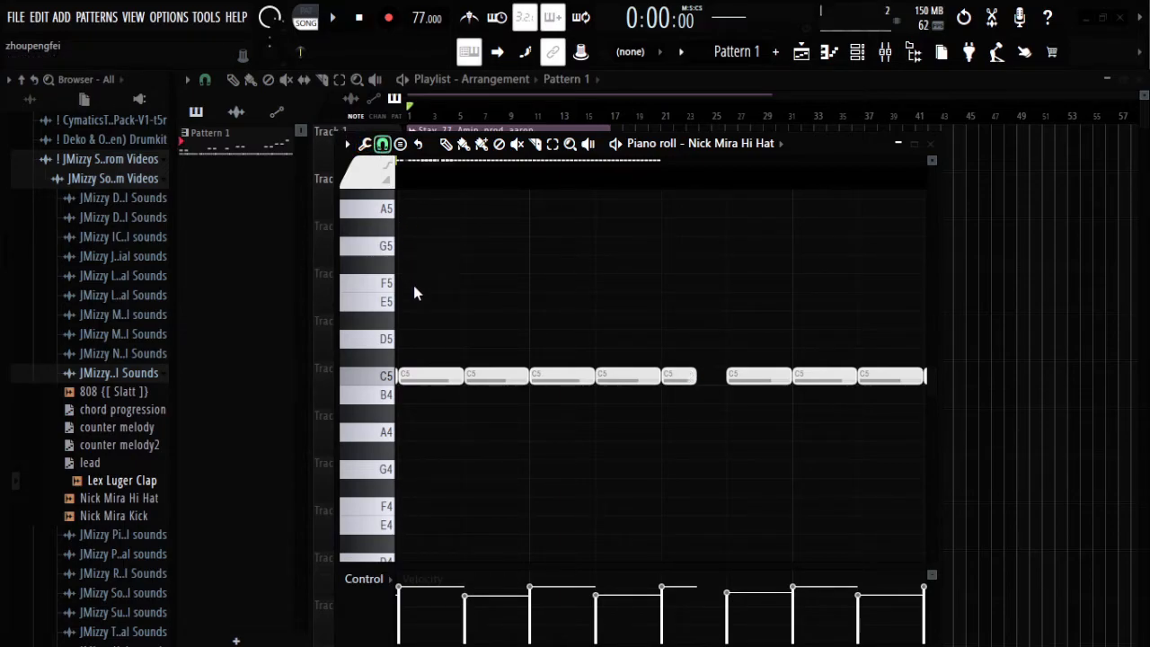
{"action": "left_click", "coordinate": [701, 377]}
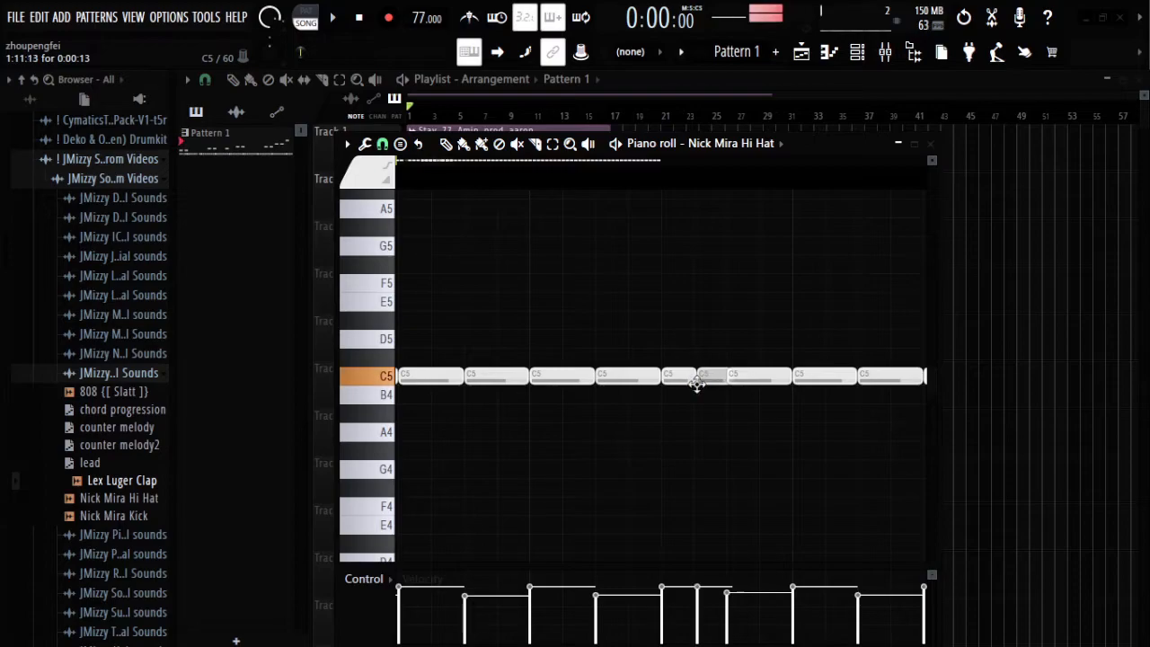
{"action": "right_click", "coordinate": [707, 378]}
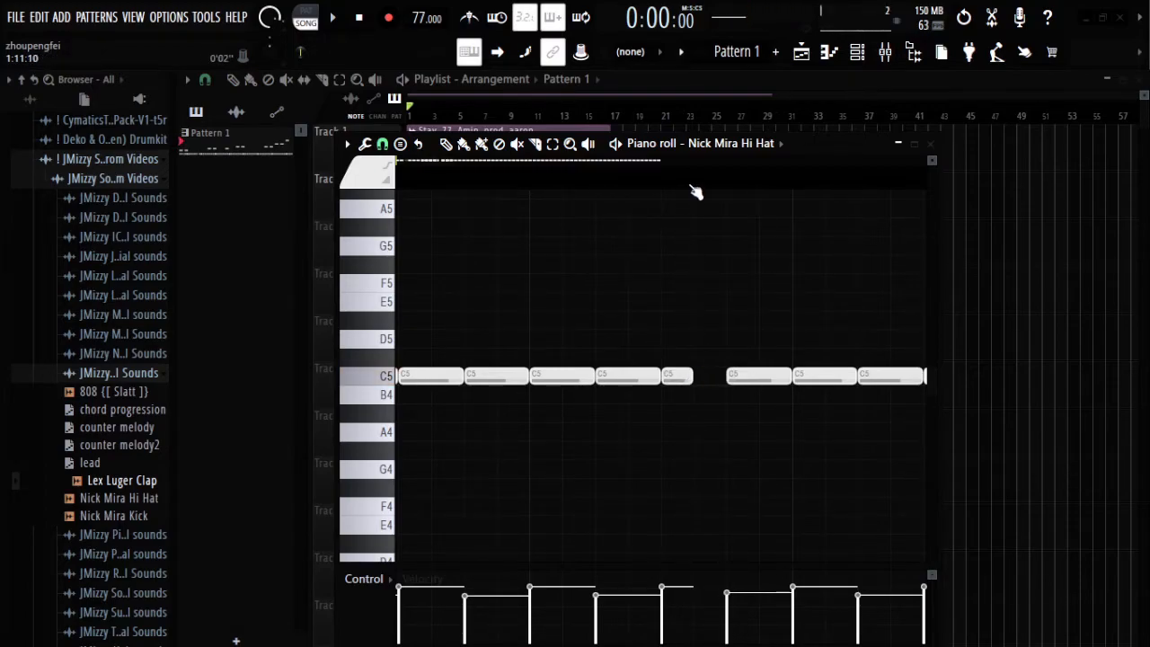
Step: Chop the short eleventh-step hi-hat note of bar 1 into four notes and ramp their velocities upward
{"action": "scroll", "coordinate": [690, 356], "scroll_direction": "down", "scroll_amount": 2}
{"action": "left_click", "coordinate": [685, 369], "text": "ctrl"}
{"action": "key", "text": "alt+u"}
{"action": "key", "text": "ctrl+u"}
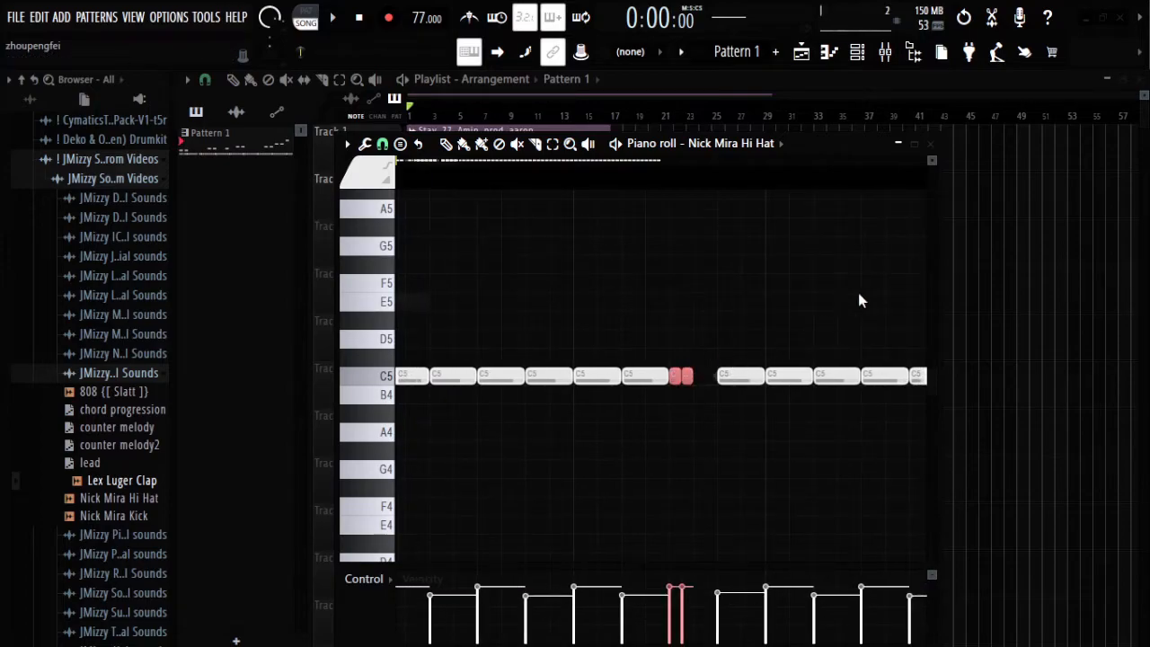
{"action": "key", "text": "ctrl+u"}
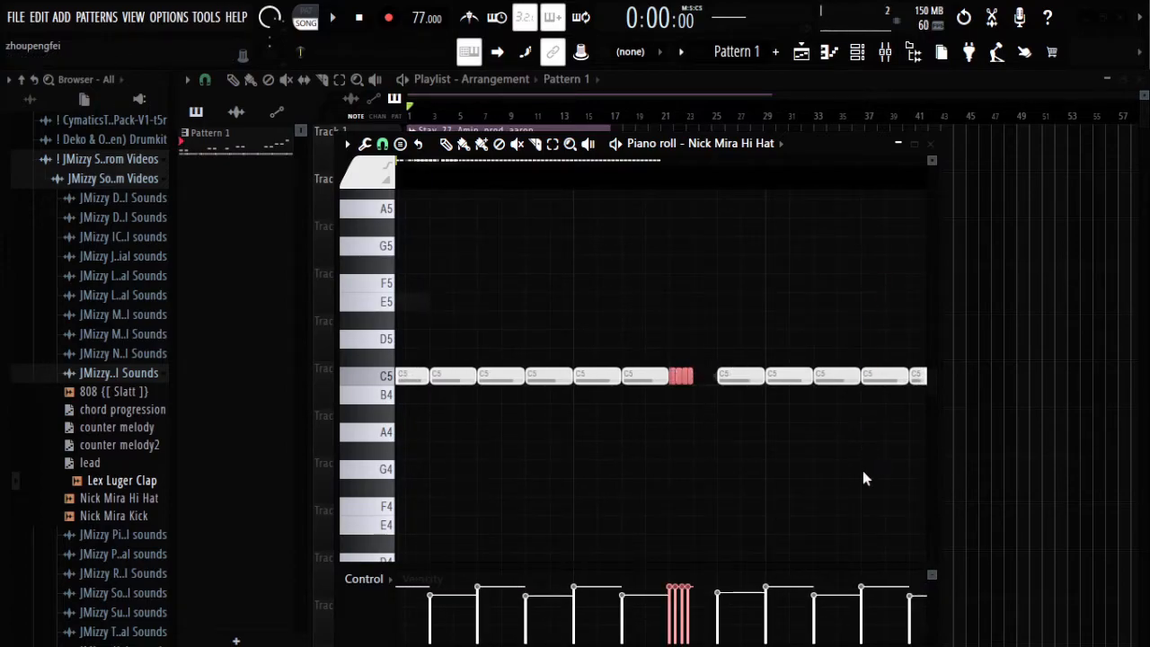
{"action": "scroll", "coordinate": [706, 187], "scroll_direction": "down", "scroll_amount": 3}
Step: Delete the hi-hat note on the fourteenth step of bar 1
{"action": "scroll", "coordinate": [706, 187], "scroll_direction": "up", "scroll_amount": 3}
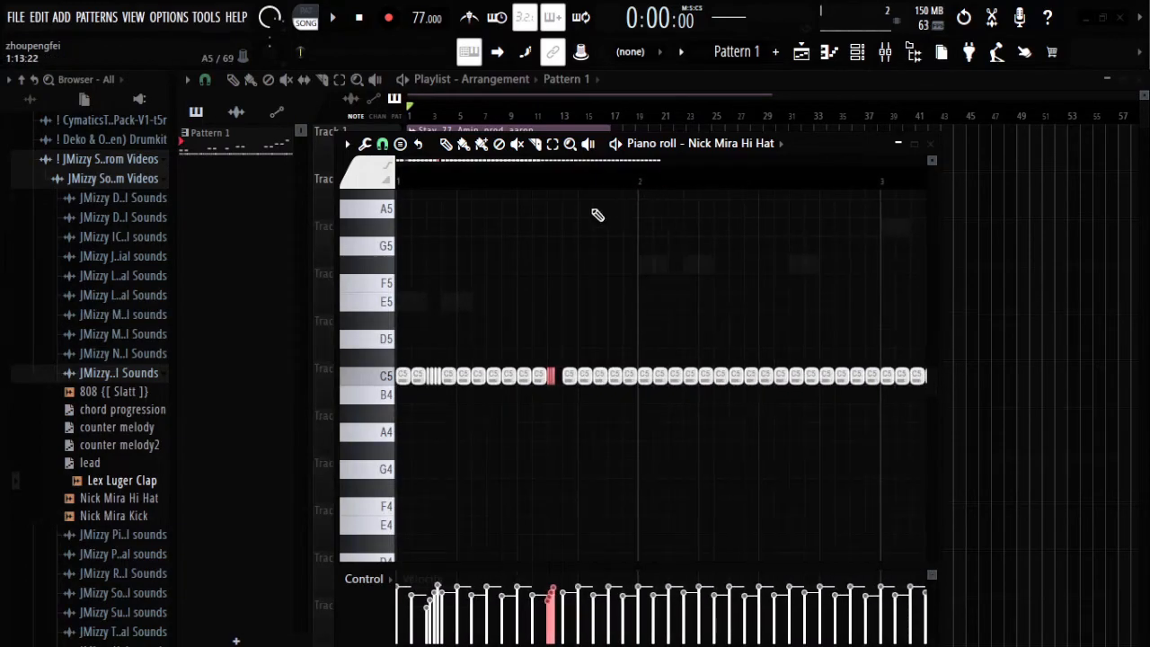
{"action": "right_click", "coordinate": [620, 375]}
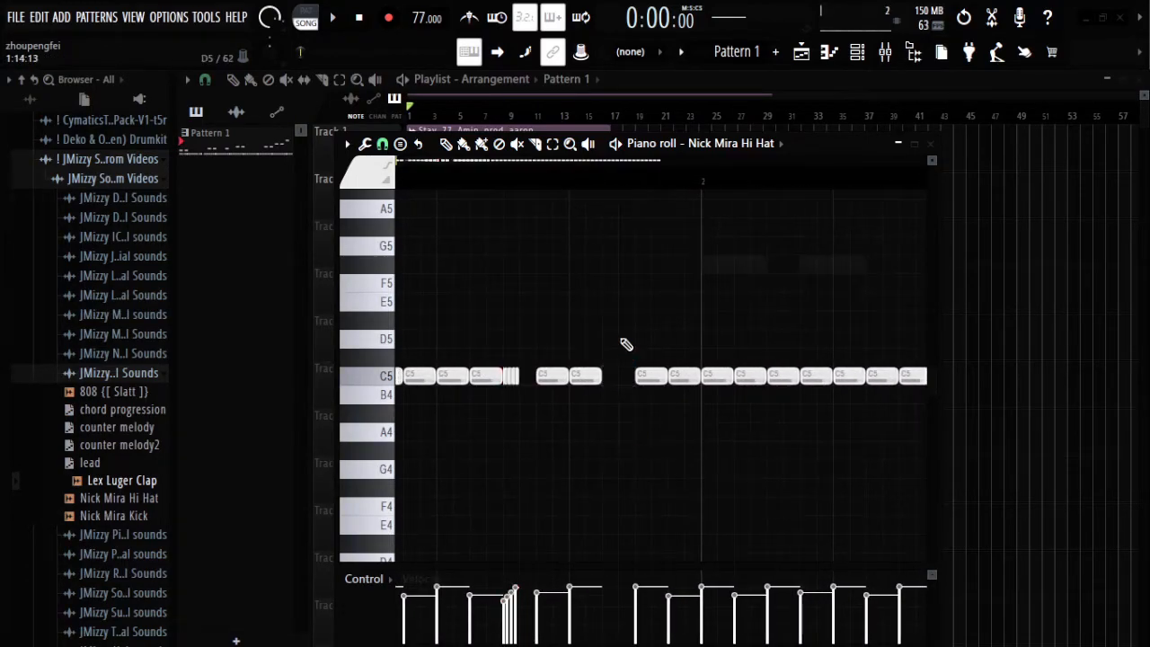
Step: Fill the late gap in bar 1 of the hi-hat pattern with two short lower notes, at A#4 and G#4
{"action": "left_click", "coordinate": [607, 433]}
{"action": "left_click", "coordinate": [623, 469]}
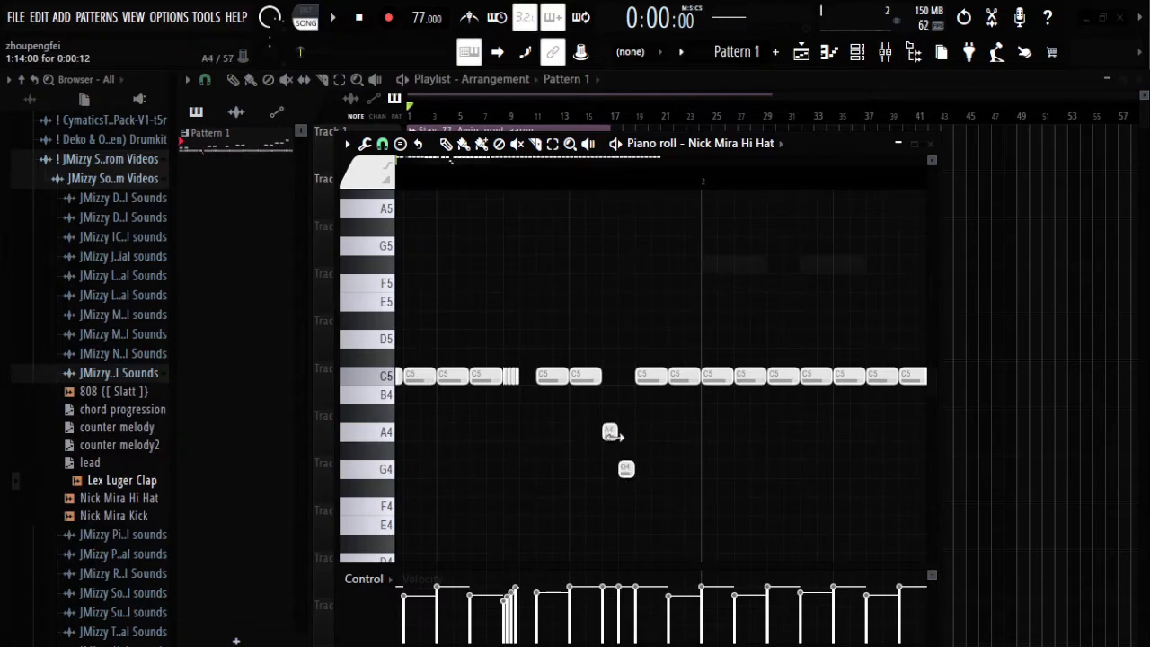
{"action": "left_click_drag", "start_coordinate": [611, 433], "coordinate": [609, 412]}
{"action": "left_click_drag", "start_coordinate": [625, 469], "coordinate": [626, 450]}
Step: Replace the hi-hat notes in bar 2 with a duplicate of bar 1
{"action": "scroll", "coordinate": [571, 195], "scroll_direction": "down", "scroll_amount": 3}
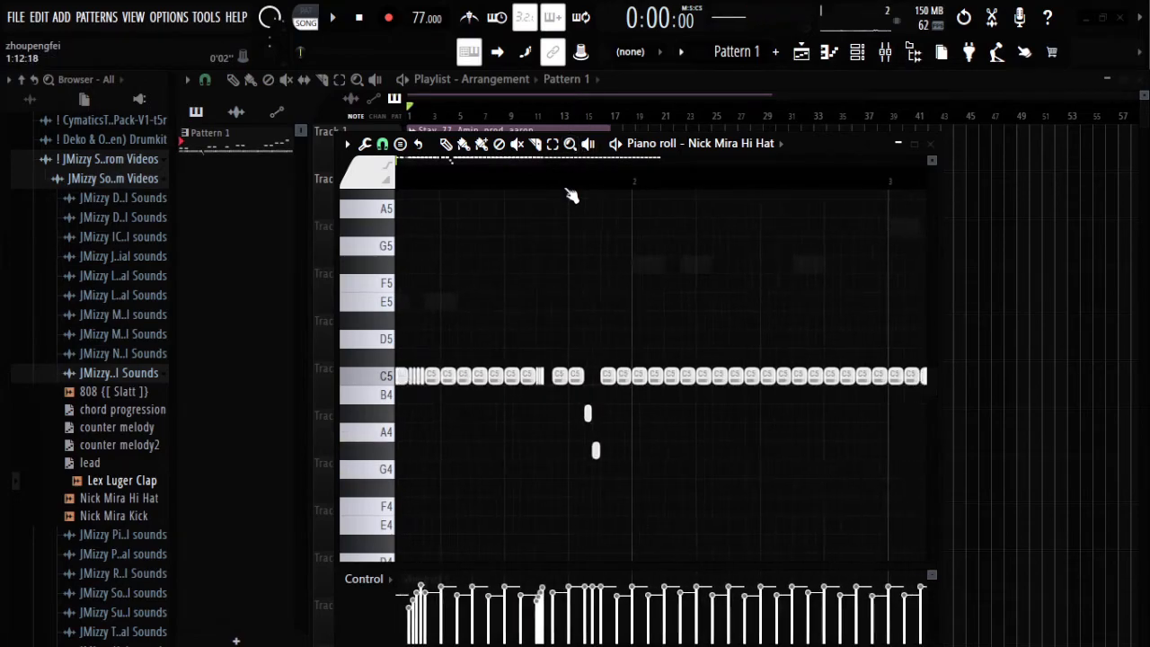
{"action": "left_click_drag", "start_coordinate": [632, 330], "coordinate": [868, 460]}
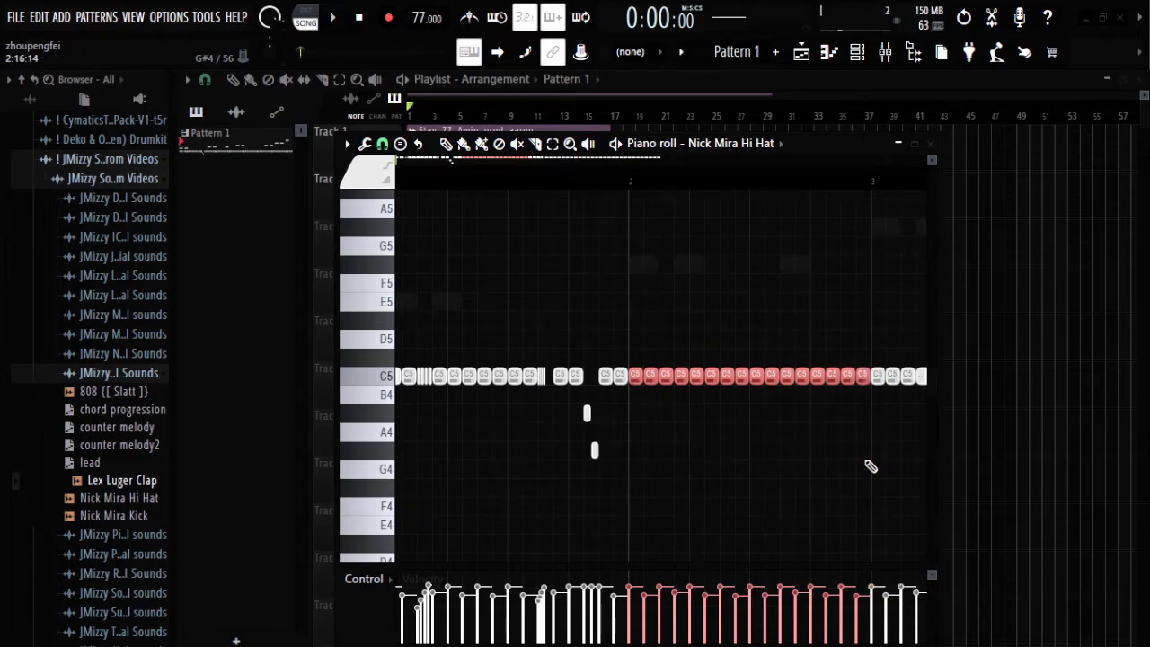
{"action": "key", "text": "Delete"}
{"action": "left_click_drag", "start_coordinate": [757, 329], "coordinate": [94, 458]}
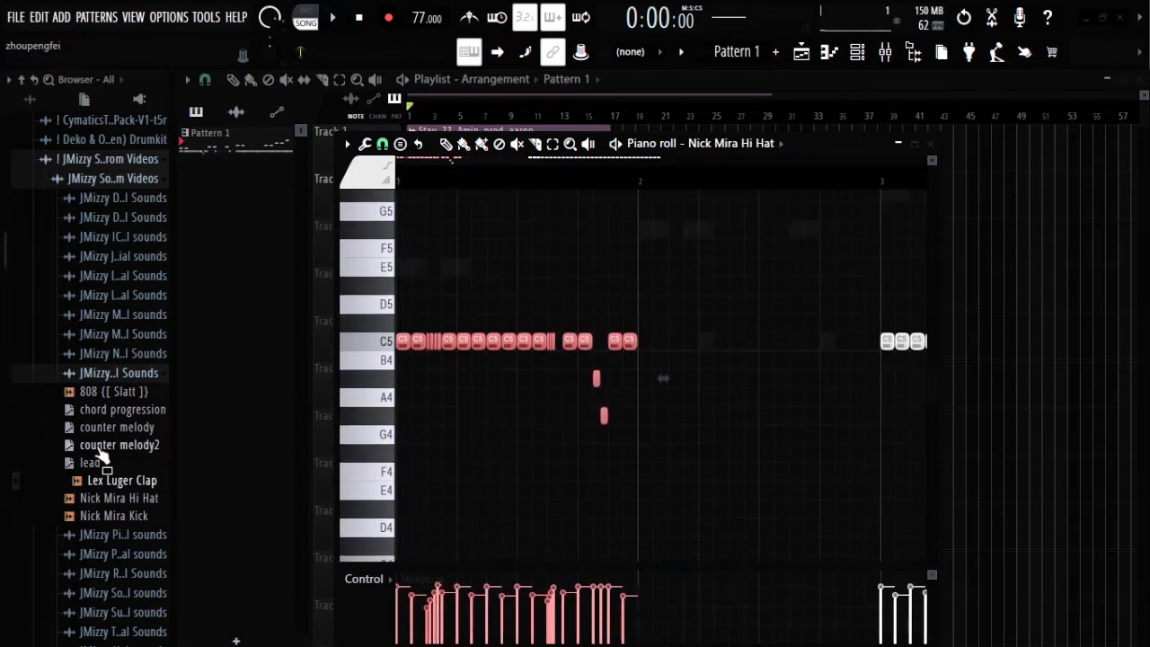
{"action": "key", "text": "ctrl+b"}
Step: Chop a single C5 hi-hat note in the middle of bar 2 into a fast roll with rising velocities
{"action": "scroll", "coordinate": [704, 183], "scroll_direction": "up", "scroll_amount": 3}
{"action": "left_click", "coordinate": [778, 374]}
{"action": "right_click", "coordinate": [789, 377]}
{"action": "left_click_drag", "start_coordinate": [789, 377], "coordinate": [811, 303]}
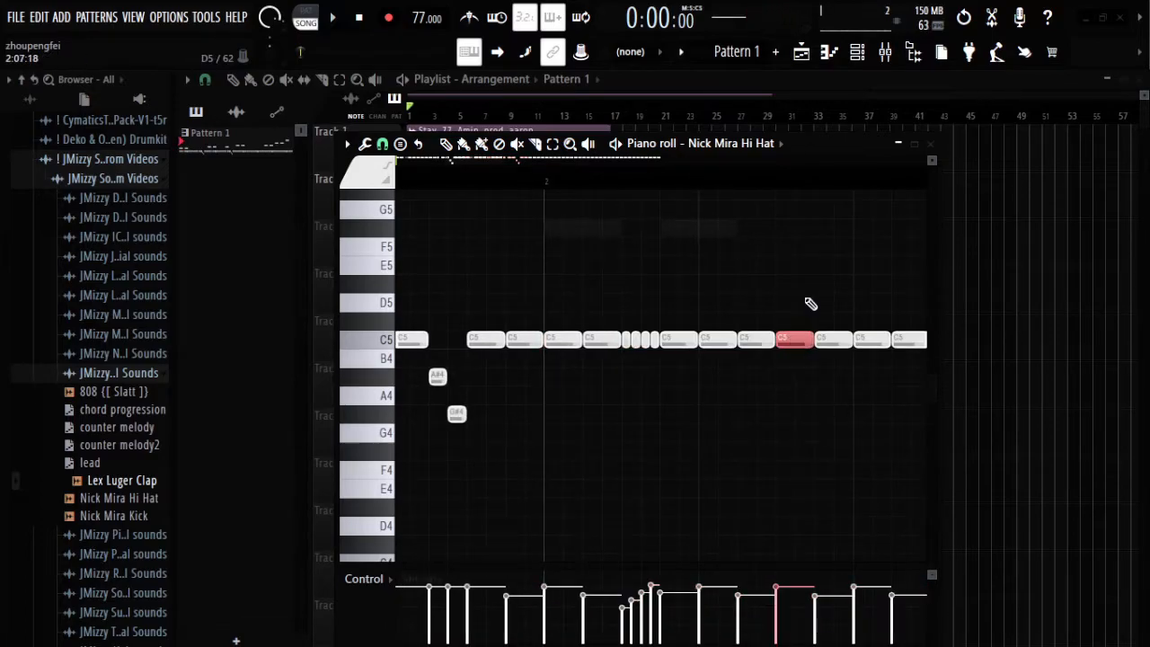
{"action": "key", "text": "ctrl+u"}
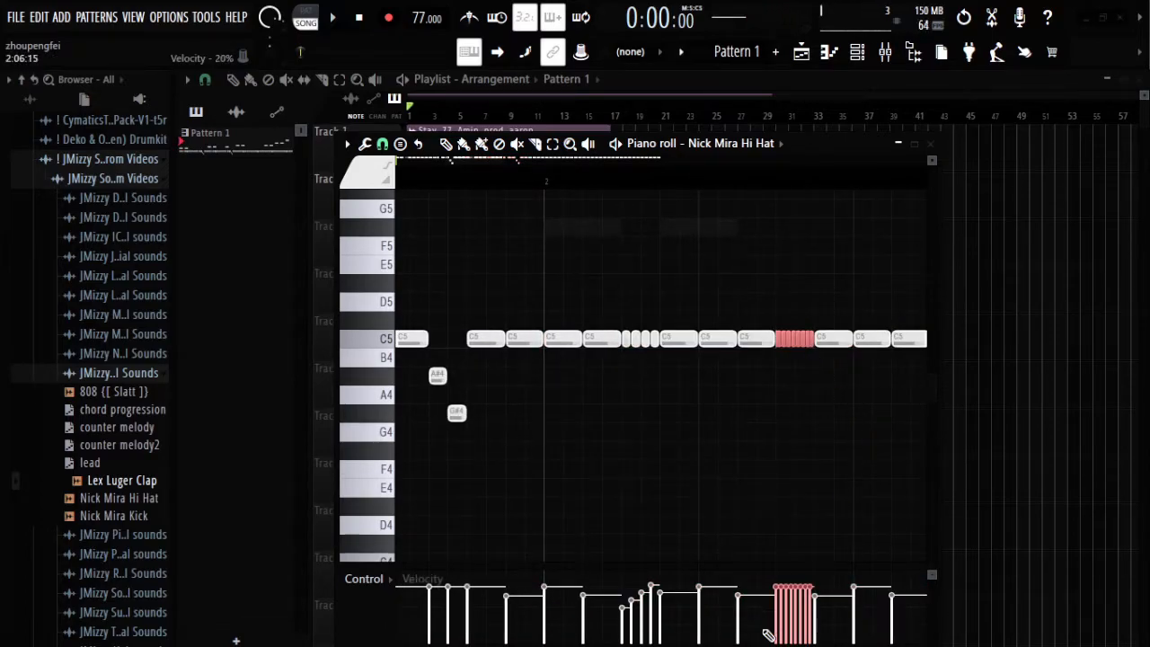
{"action": "left_click_drag", "start_coordinate": [768, 627], "coordinate": [814, 588]}
Step: Delete the hi-hat notes from bar 3 onward and duplicate the first two bars into bars 3 and 4
{"action": "scroll", "coordinate": [757, 194], "scroll_direction": "down", "scroll_amount": 4}
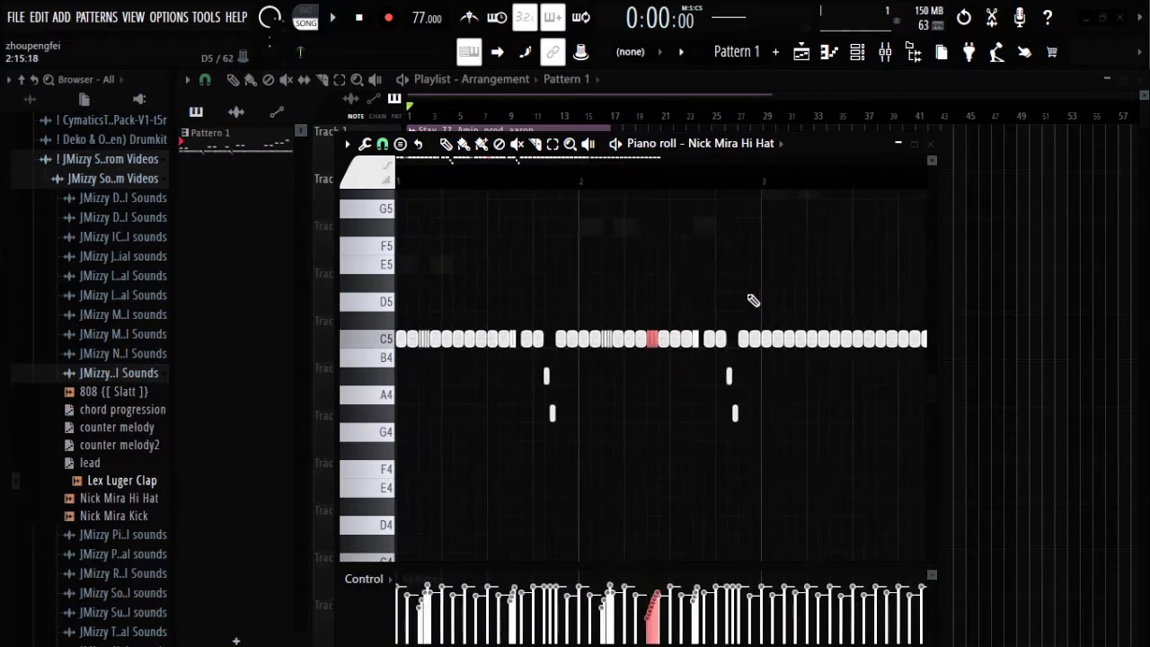
{"action": "scroll", "coordinate": [793, 187], "scroll_direction": "down", "scroll_amount": 2}
{"action": "left_click_drag", "start_coordinate": [668, 274], "coordinate": [729, 385]}
{"action": "left_click_drag", "start_coordinate": [660, 295], "coordinate": [935, 400]}
{"action": "key", "text": "Delete"}
{"action": "left_click_drag", "start_coordinate": [589, 277], "coordinate": [3, 472]}
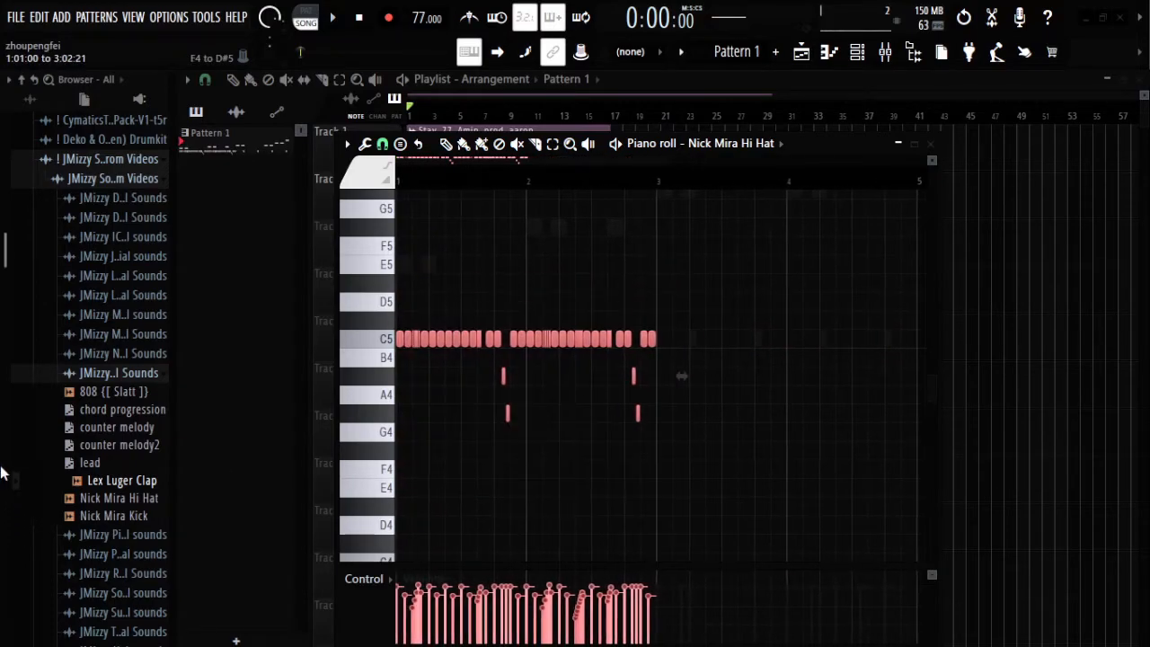
{"action": "key", "text": "ctrl+b"}
{"action": "scroll", "coordinate": [603, 189], "scroll_direction": "down", "scroll_amount": 3}
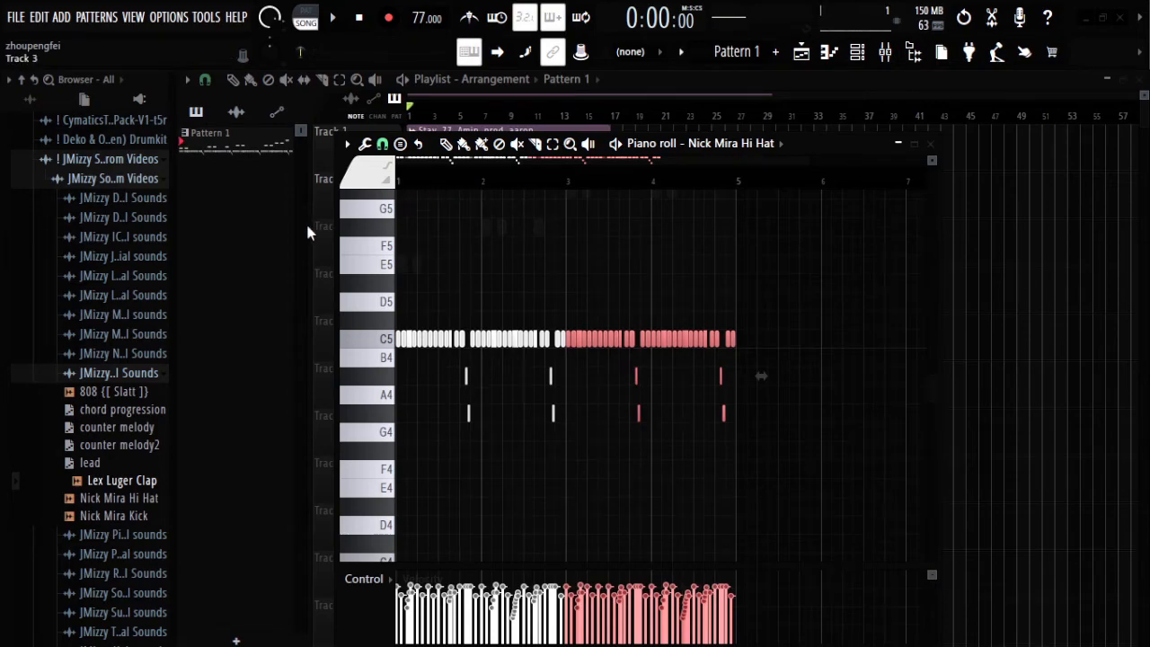
Step: Listen to the hi-hats from bar 1, then close the piano roll and play Pattern 1 in pattern mode
{"action": "left_click", "coordinate": [483, 187]}
{"action": "left_click", "coordinate": [413, 189]}
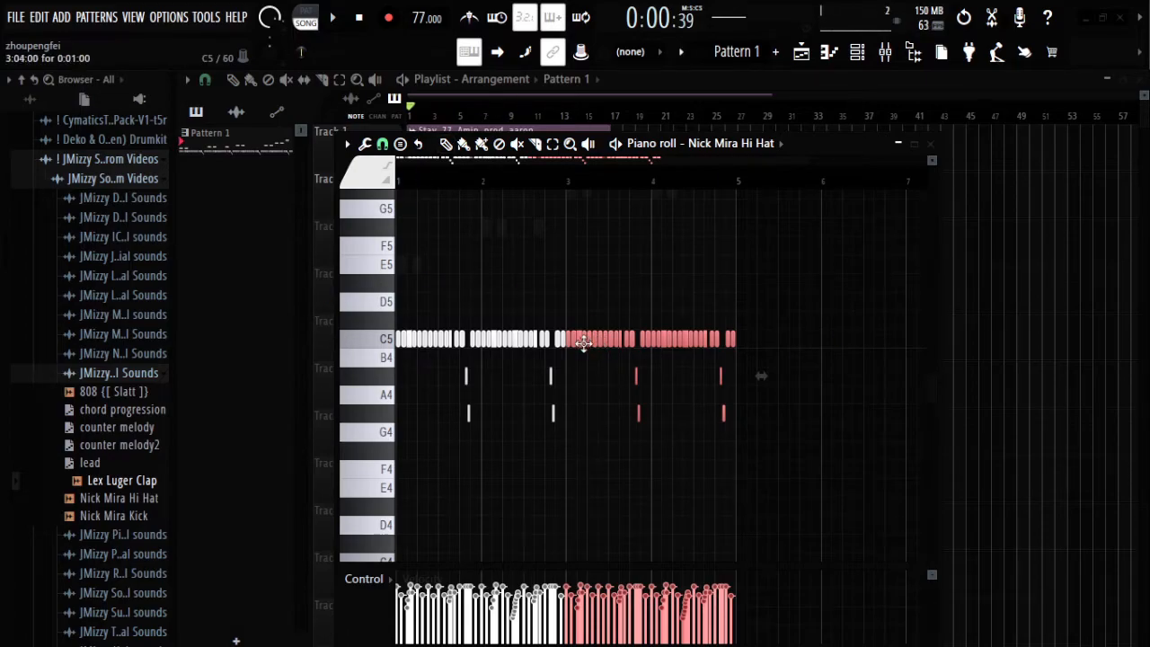
{"action": "key", "text": "space"}
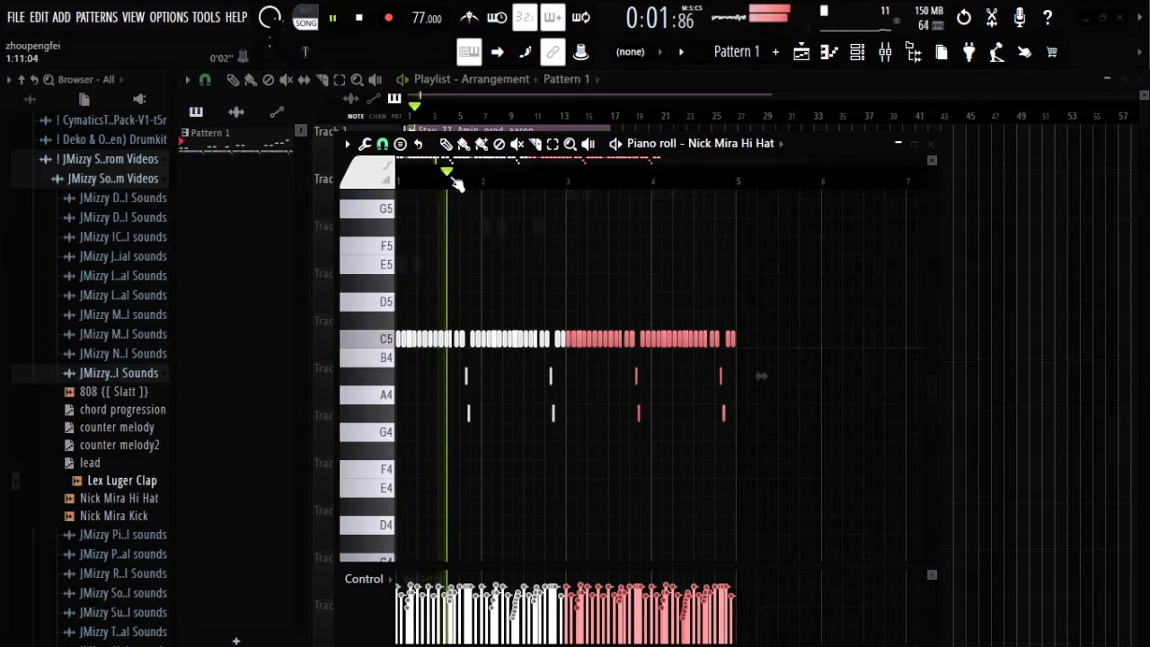
{"action": "left_click", "coordinate": [399, 194]}
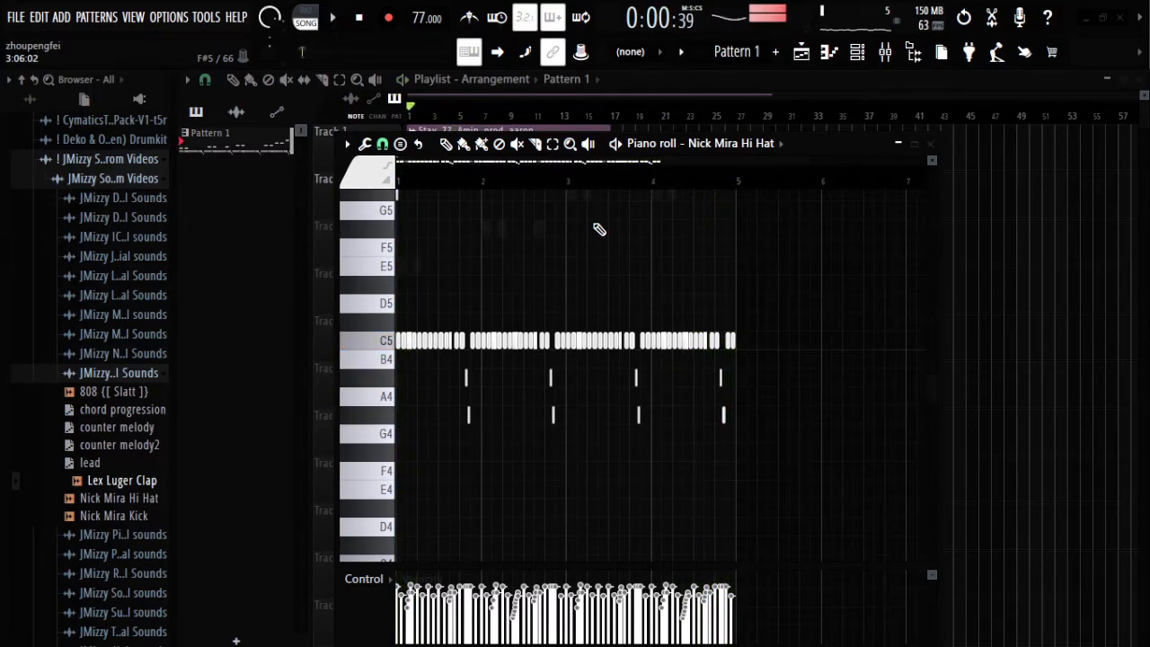
{"action": "left_click", "coordinate": [295, 195]}
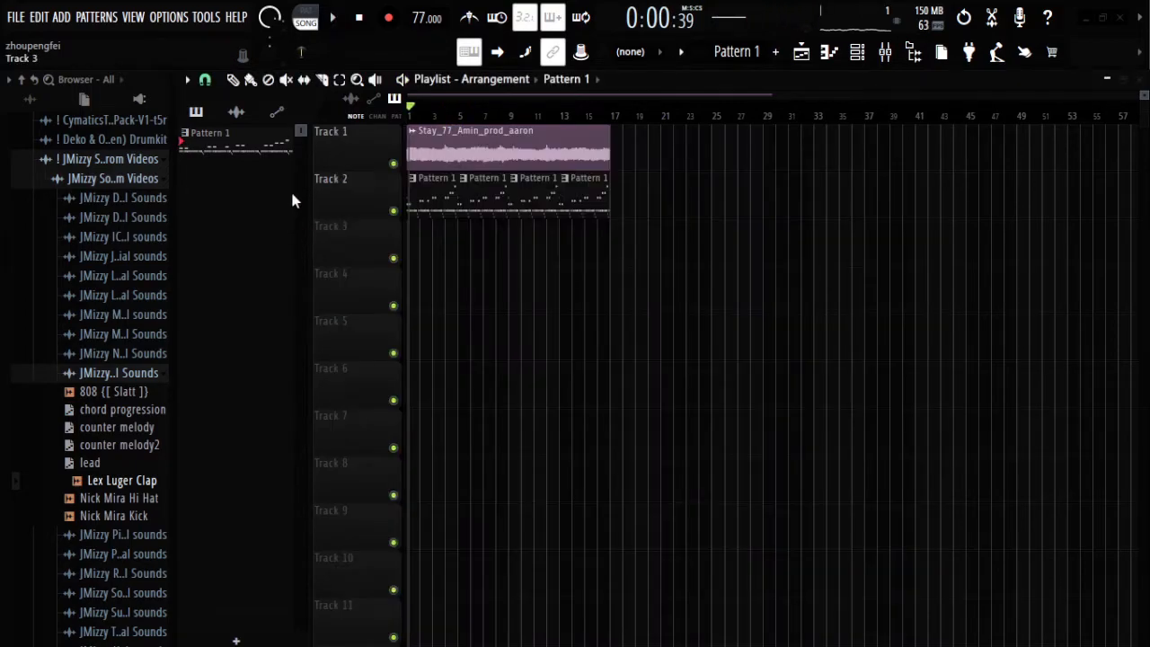
{"action": "left_click", "coordinate": [318, 24]}
{"action": "key", "text": "space"}
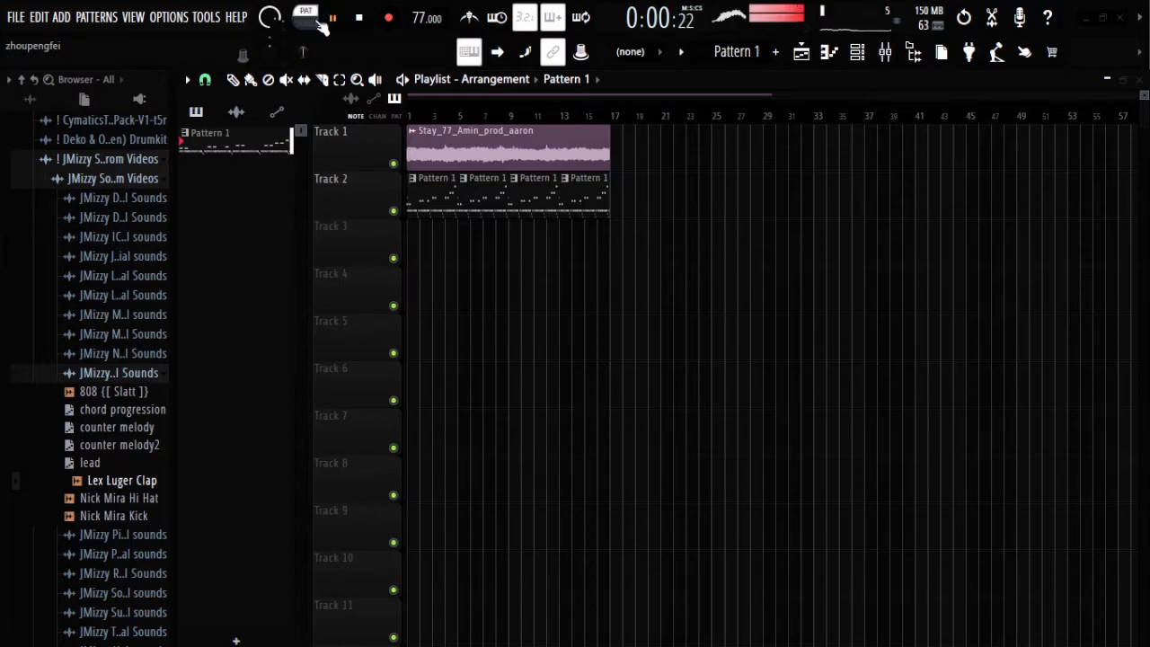
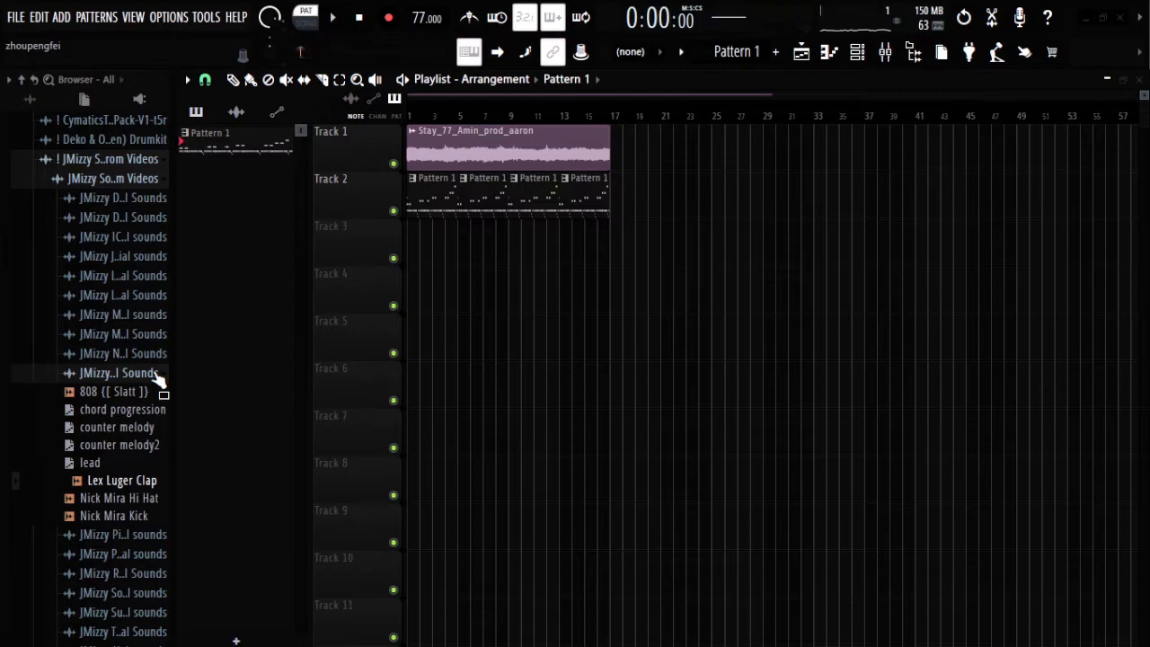
Step: Collapse the expanded JMizzy sounds subfolder and play the arrangement from the start in song mode
{"action": "left_click", "coordinate": [164, 374]}
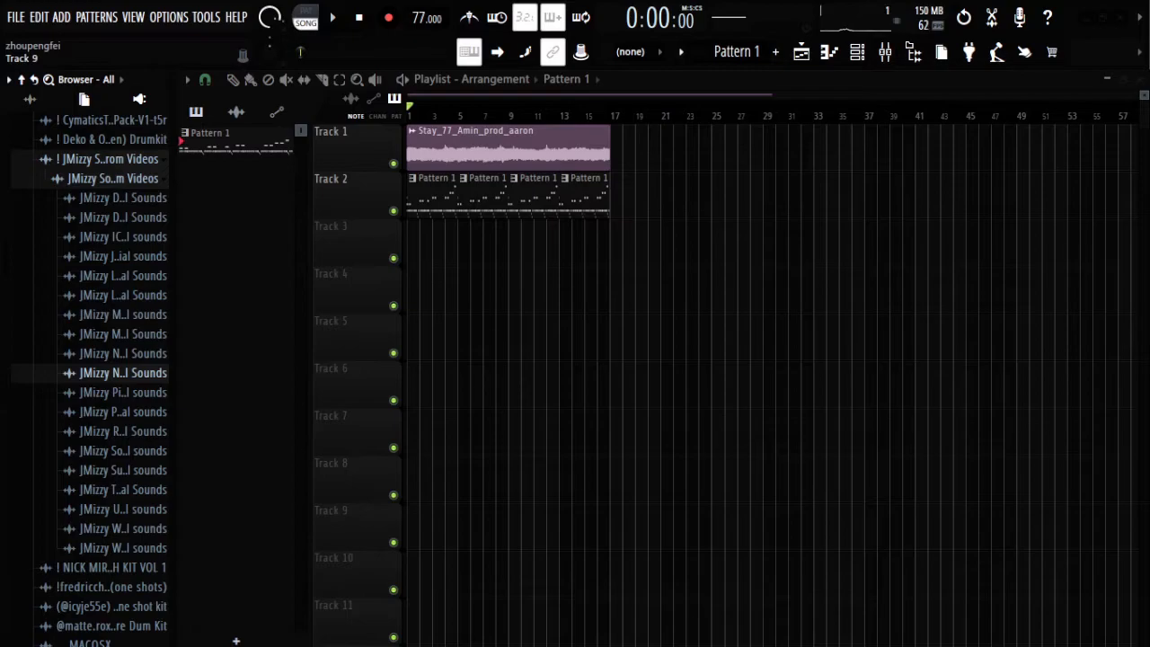
{"action": "key", "text": "space"}
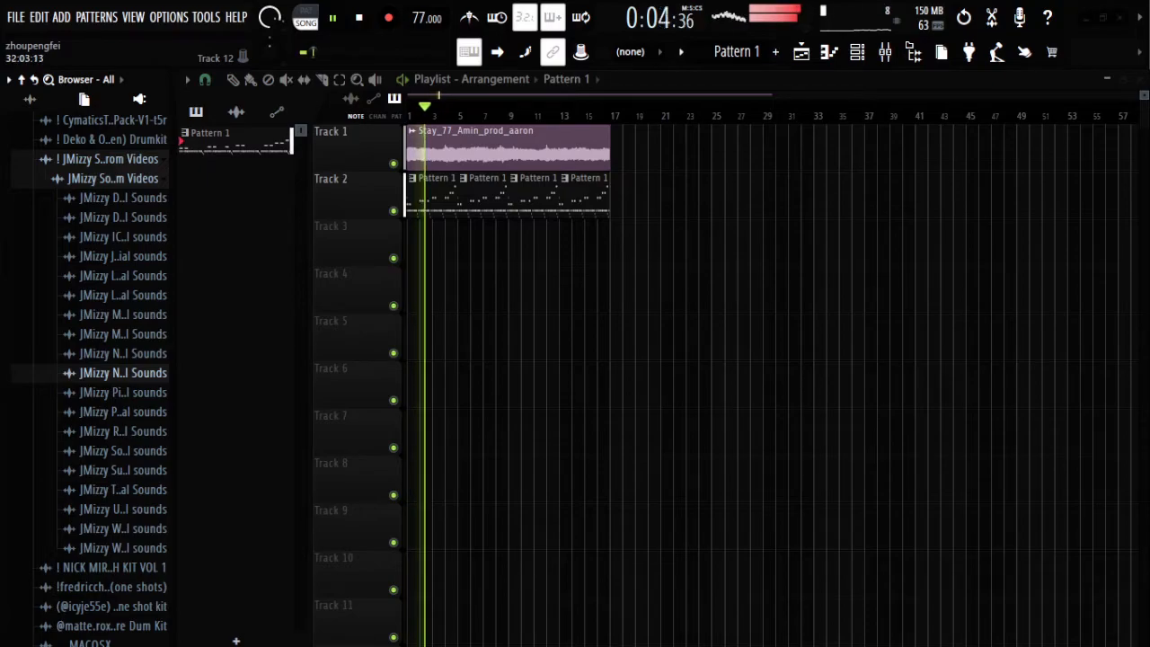
{"action": "key", "text": "space"}
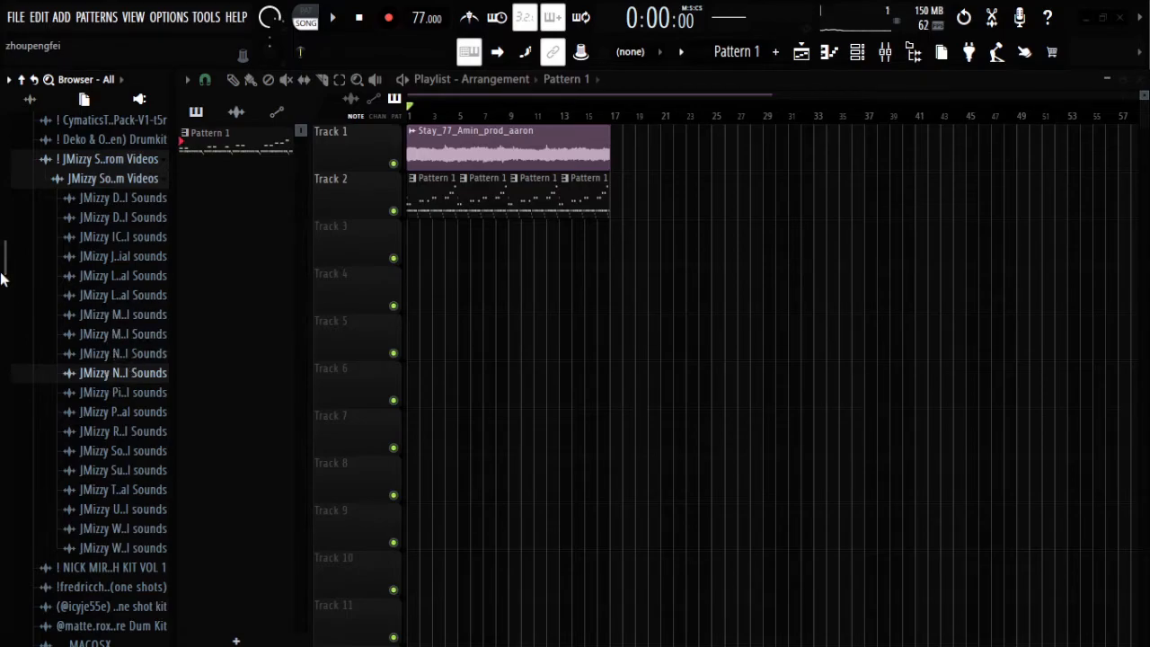
Step: Collapse the JMizzy videos sample folder and open the Percs folder in the Cxdy Flying Nimbus collection
{"action": "left_click", "coordinate": [77, 178]}
{"action": "left_click", "coordinate": [82, 183]}
{"action": "left_click", "coordinate": [85, 186]}
{"action": "scroll", "coordinate": [106, 431], "scroll_direction": "up", "scroll_amount": 5}
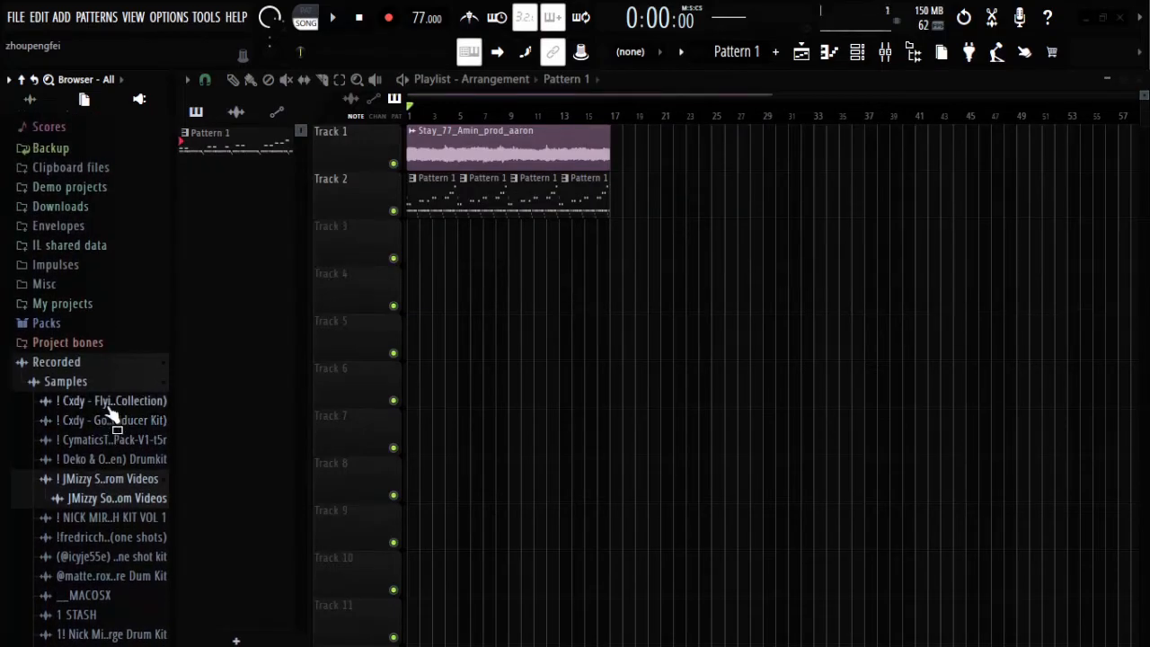
{"action": "left_click", "coordinate": [108, 401]}
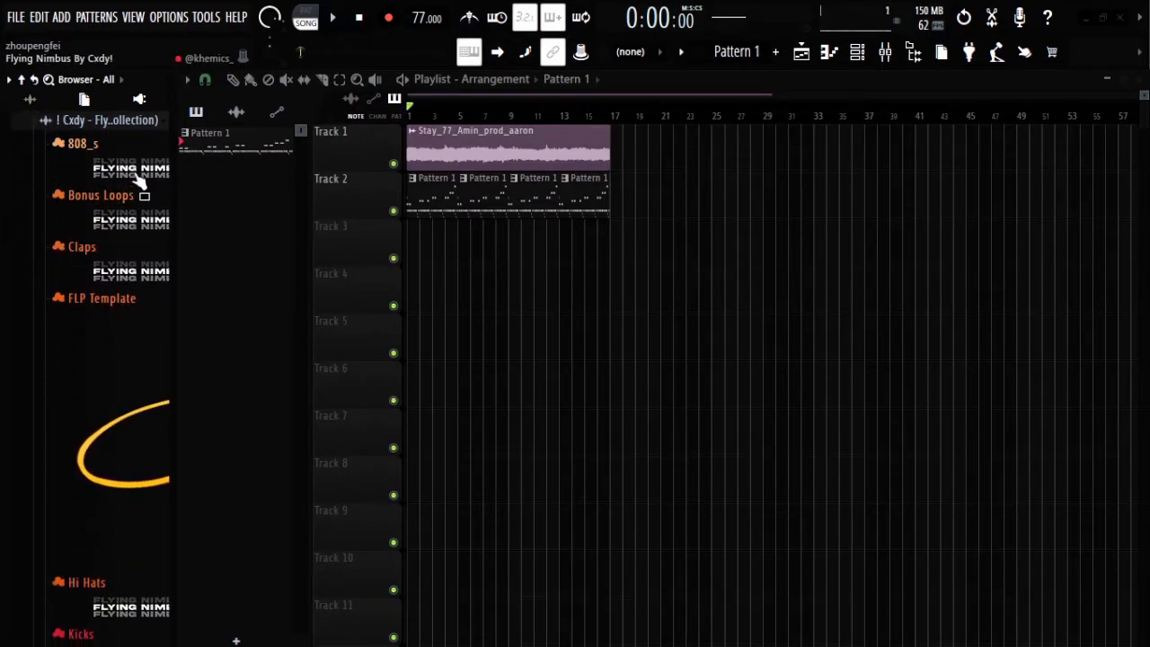
{"action": "scroll", "coordinate": [80, 333], "scroll_direction": "down", "scroll_amount": 5}
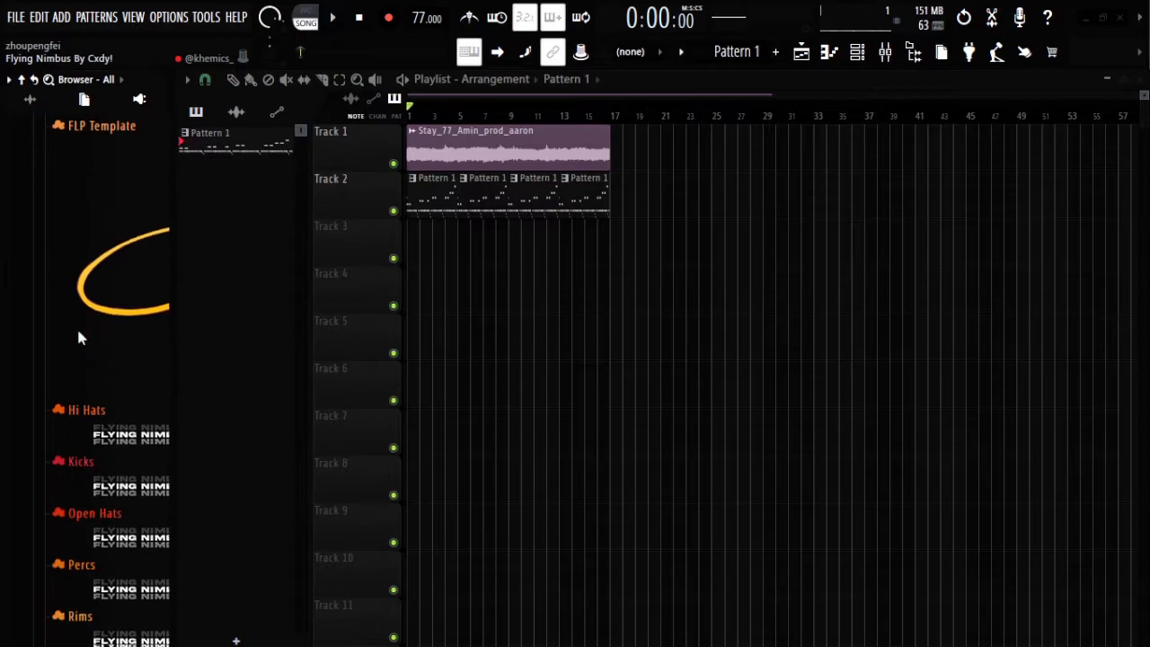
{"action": "left_click", "coordinate": [127, 535]}
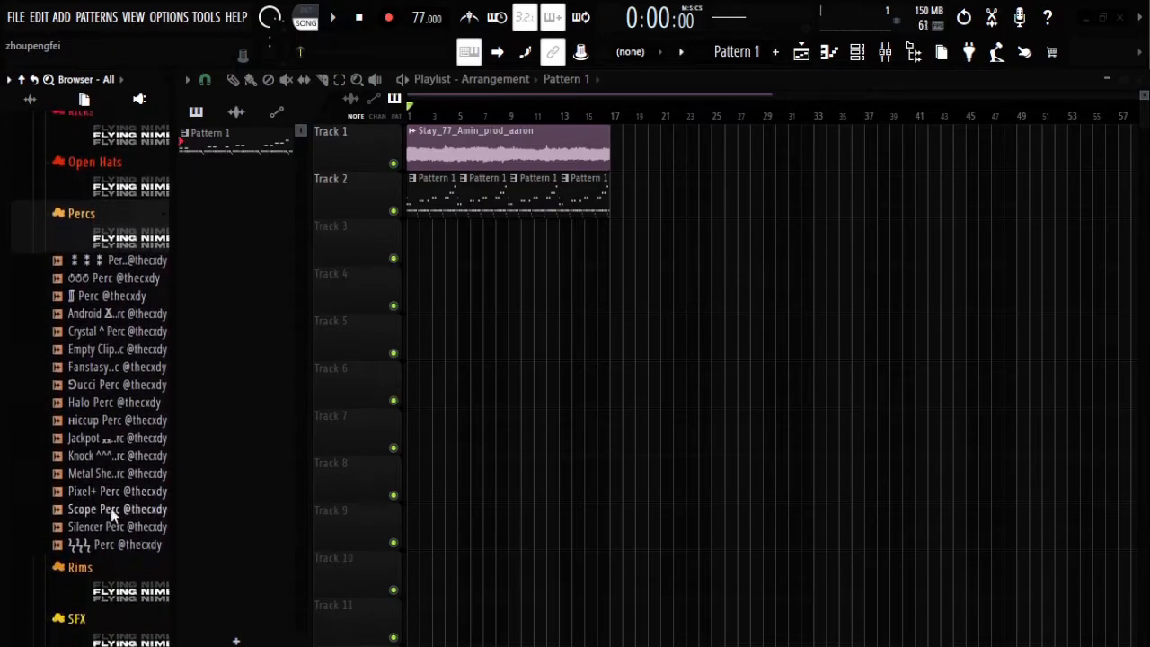
{"action": "left_click", "coordinate": [114, 502]}
{"action": "left_click", "coordinate": [115, 516]}
{"action": "key", "text": "space"}
{"action": "left_click", "coordinate": [857, 53]}
{"action": "key", "text": "space"}
{"action": "left_click_drag", "start_coordinate": [107, 516], "coordinate": [377, 481]}
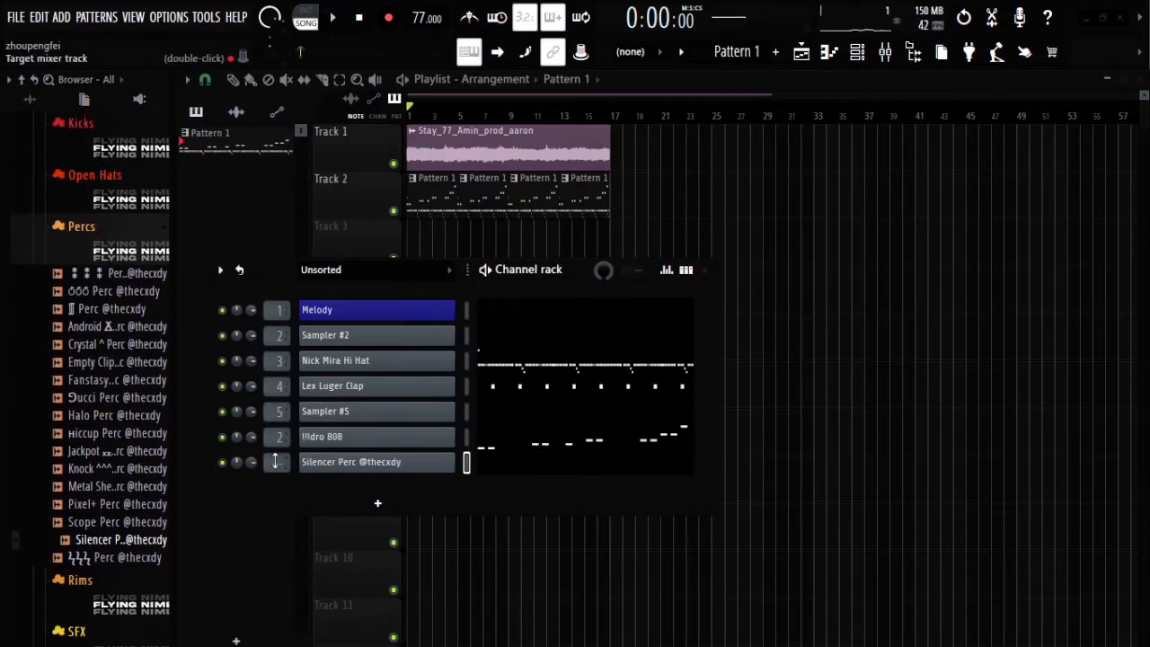
Step: Open the Silencer Perc piano roll and place a short C5 note just before bar 2 during playback
{"action": "left_click", "coordinate": [829, 52]}
{"action": "scroll", "coordinate": [454, 185], "scroll_direction": "down", "scroll_amount": 4}
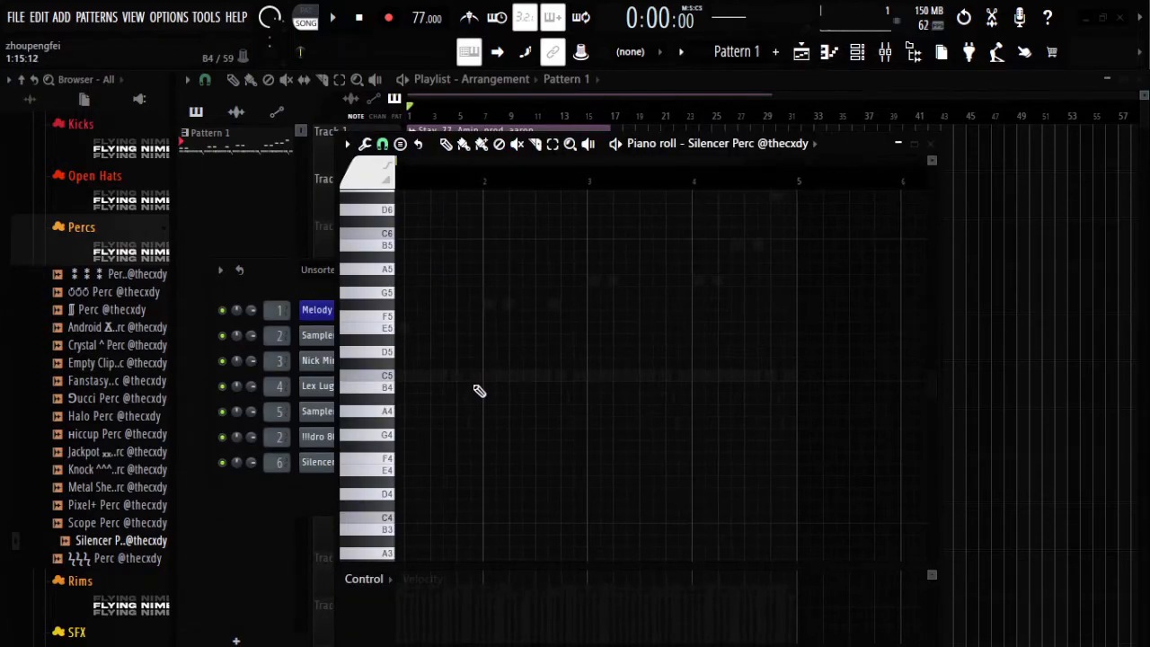
{"action": "key", "text": "space"}
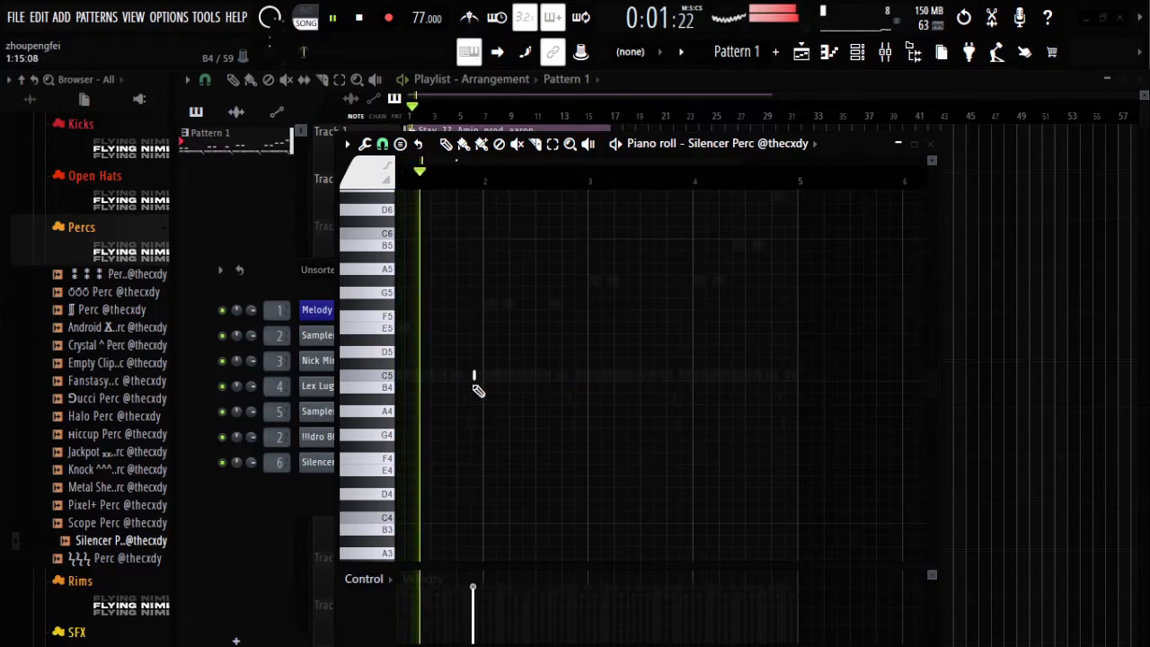
{"action": "scroll", "coordinate": [476, 190], "scroll_direction": "up", "scroll_amount": 4}
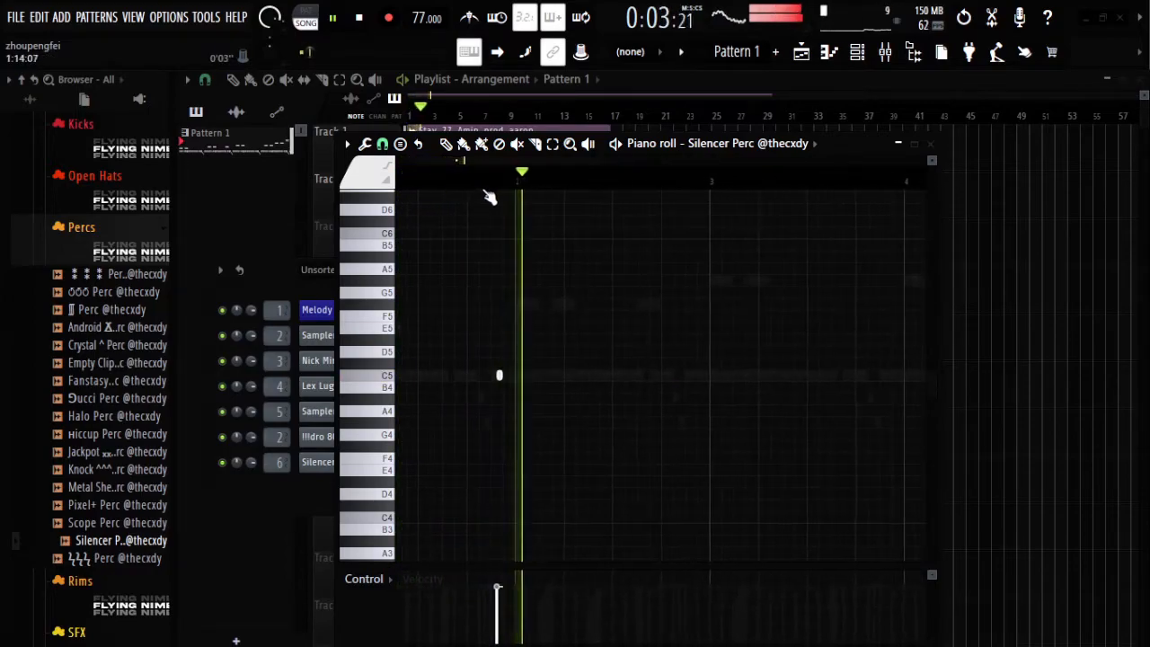
{"action": "scroll", "coordinate": [490, 180], "scroll_direction": "up", "scroll_amount": 2}
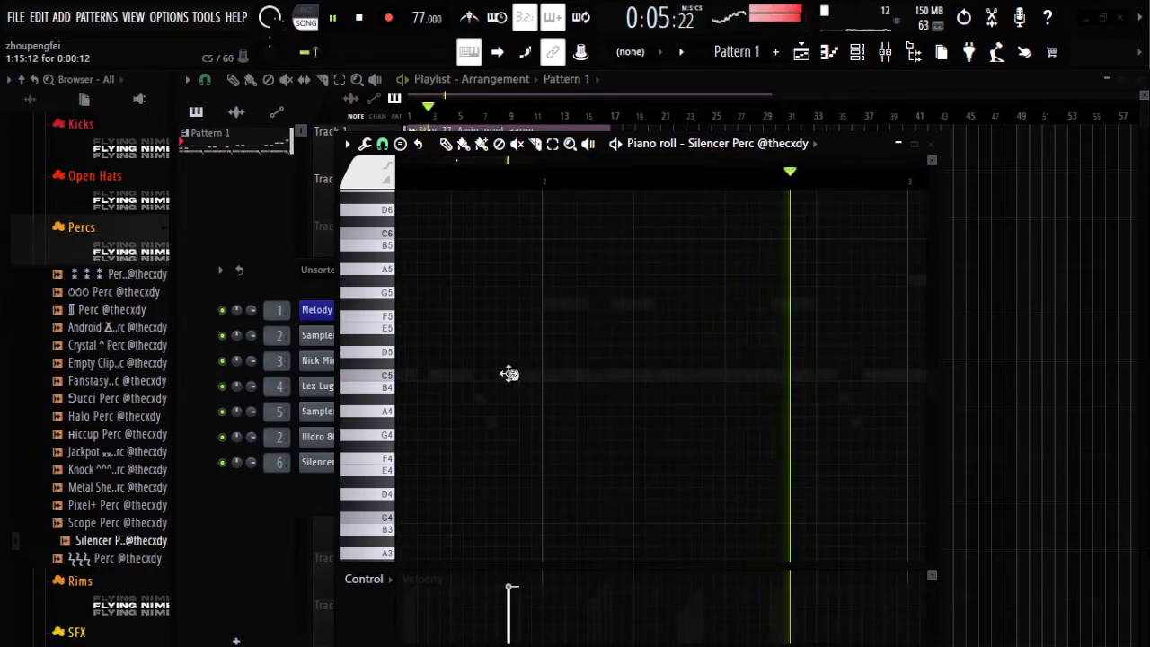
{"action": "left_click", "coordinate": [527, 375]}
Step: Add more Silencer Perc C5 notes around the middle of bar 2 and just before bars 3, 4 and 5
{"action": "scroll", "coordinate": [543, 193], "scroll_direction": "down", "scroll_amount": 3}
{"action": "scroll", "coordinate": [542, 187], "scroll_direction": "down", "scroll_amount": 3}
{"action": "key", "text": "space"}
{"action": "key", "text": "space"}
{"action": "scroll", "coordinate": [550, 241], "scroll_direction": "up", "scroll_amount": 2}
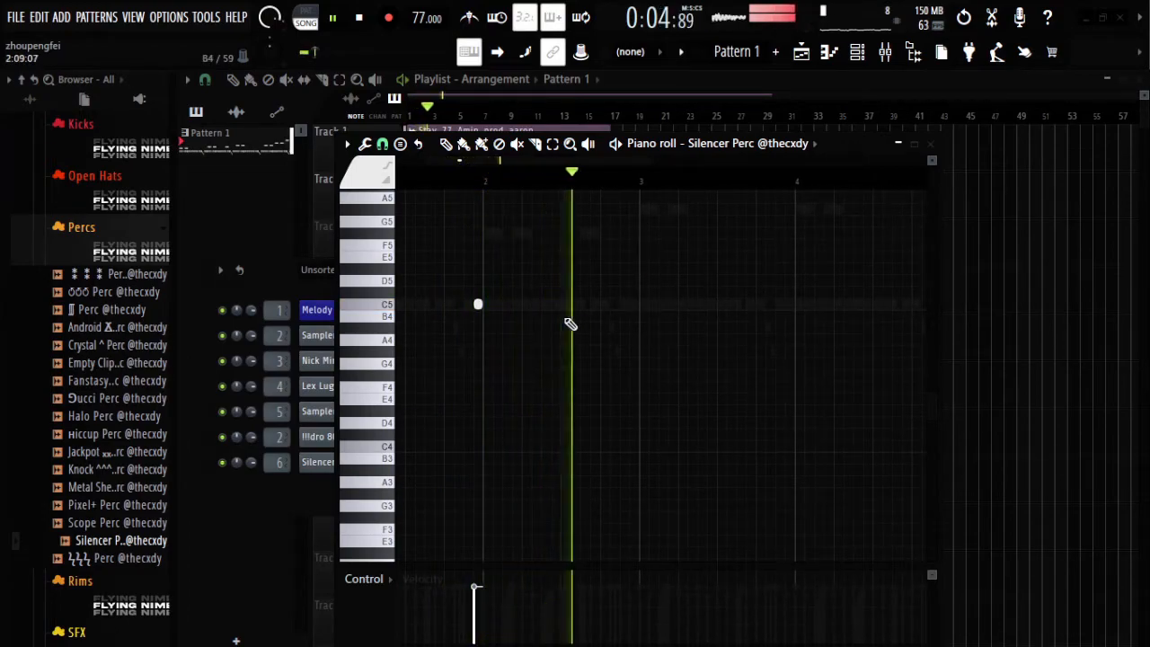
{"action": "left_click", "coordinate": [633, 305]}
{"action": "left_click", "coordinate": [788, 304]}
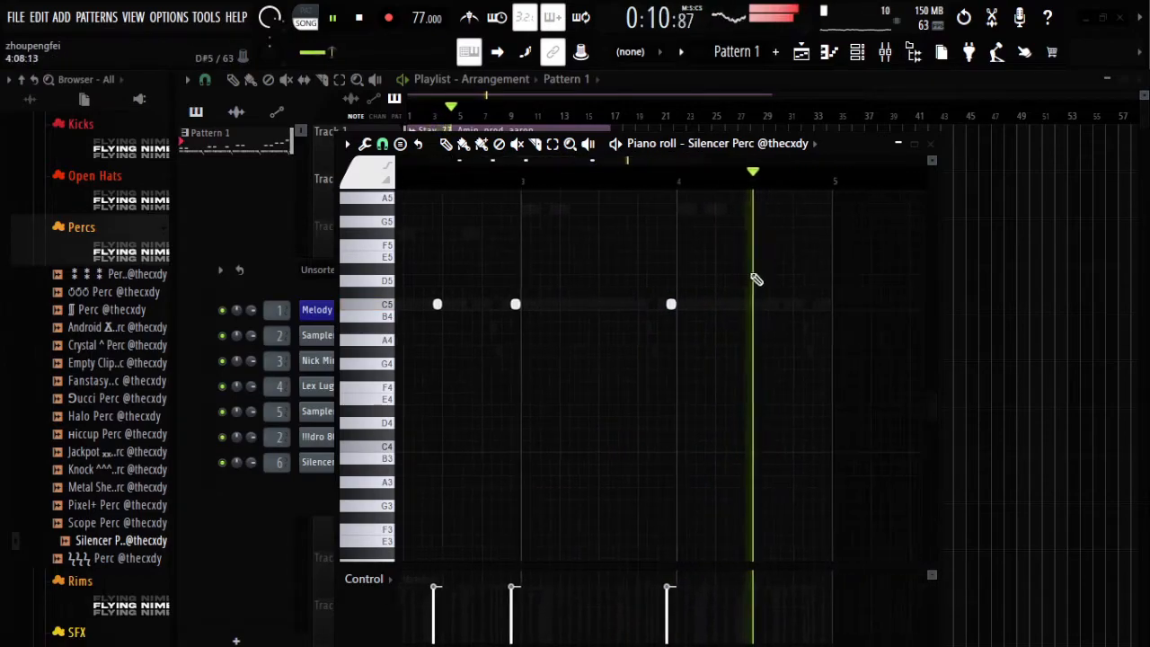
{"action": "left_click", "coordinate": [800, 304]}
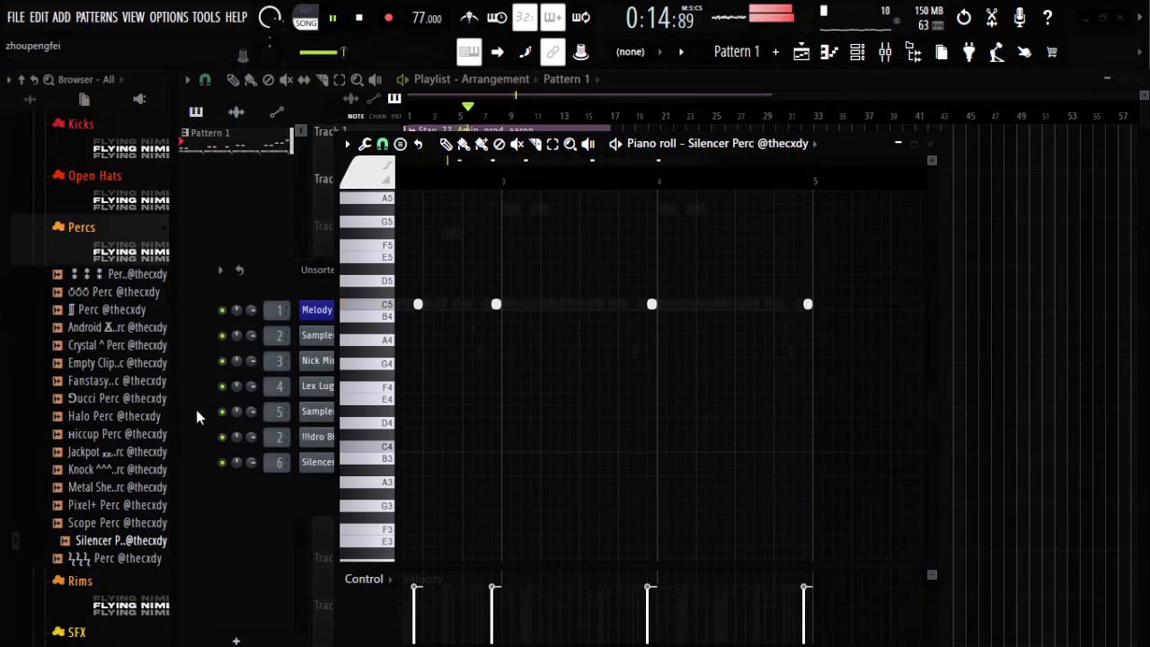
{"action": "left_click", "coordinate": [101, 505]}
{"action": "left_click", "coordinate": [108, 487]}
{"action": "left_click", "coordinate": [114, 469]}
{"action": "left_click", "coordinate": [120, 452]}
{"action": "left_click", "coordinate": [127, 419]}
{"action": "left_click", "coordinate": [117, 452]}
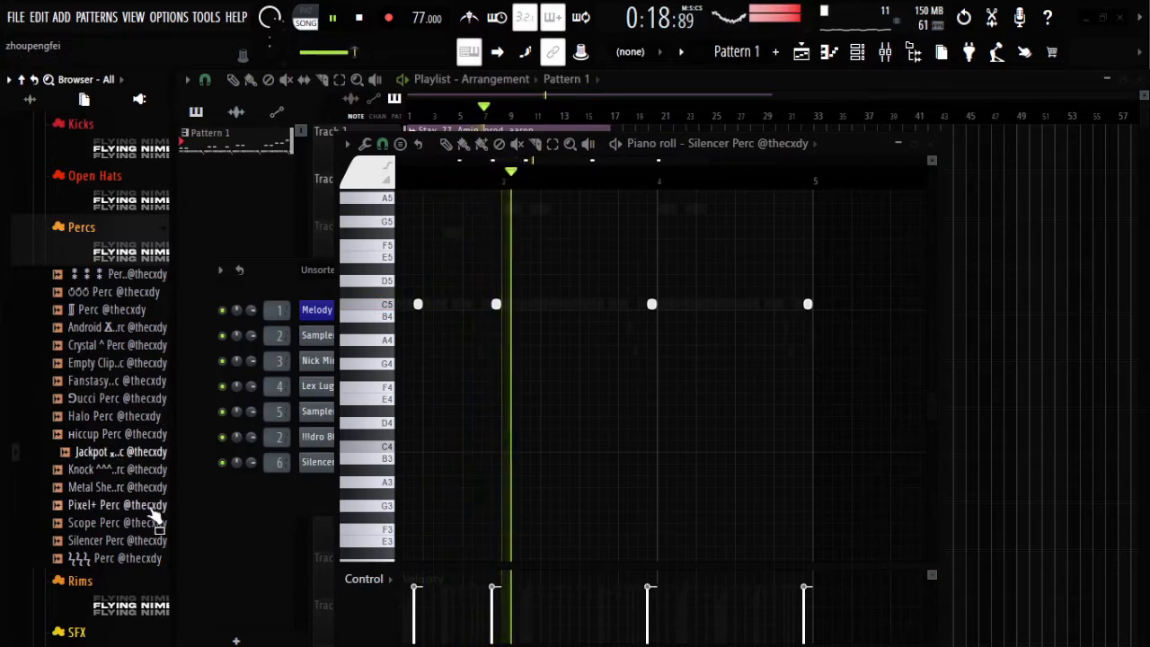
{"action": "left_click_drag", "start_coordinate": [120, 452], "coordinate": [274, 509]}
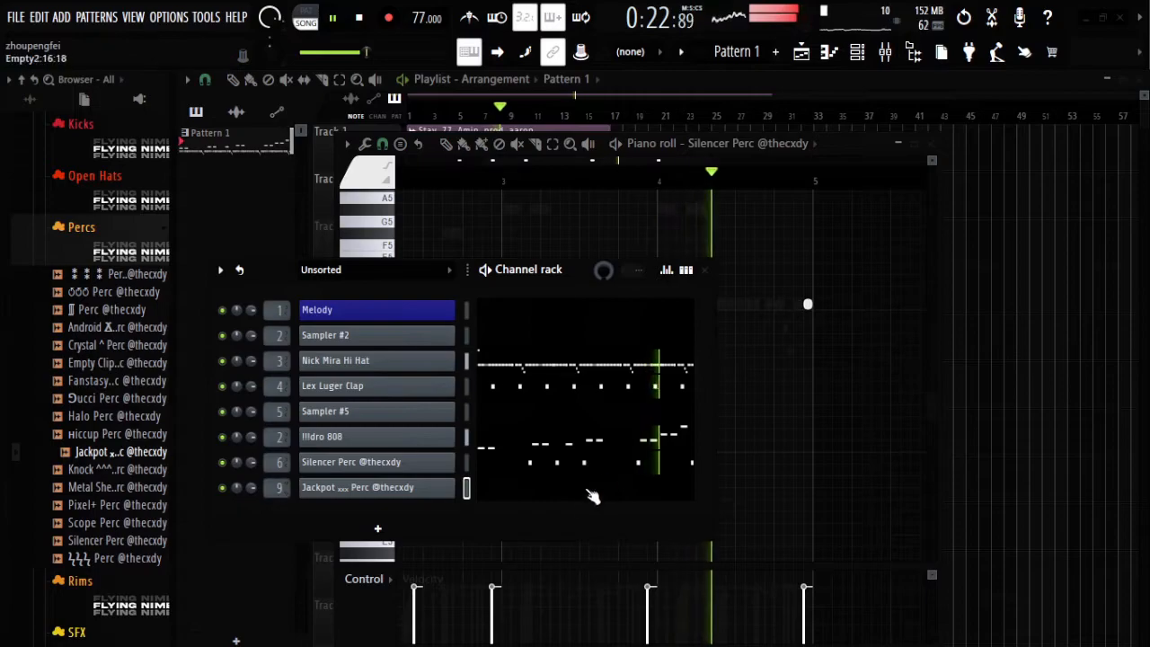
Step: Place a Jackpot Perc C5 note at the start of bar 1, close the editing windows, and play the arrangement from about bar 16
{"action": "left_click", "coordinate": [595, 481]}
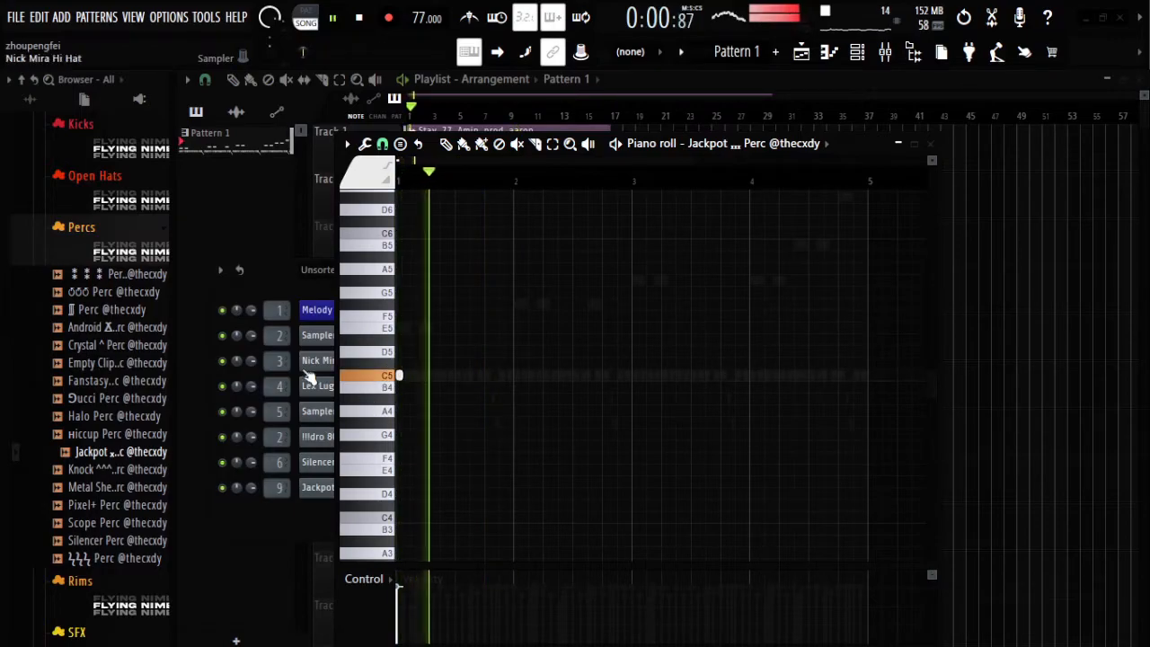
{"action": "left_click", "coordinate": [269, 281]}
{"action": "left_click", "coordinate": [271, 243]}
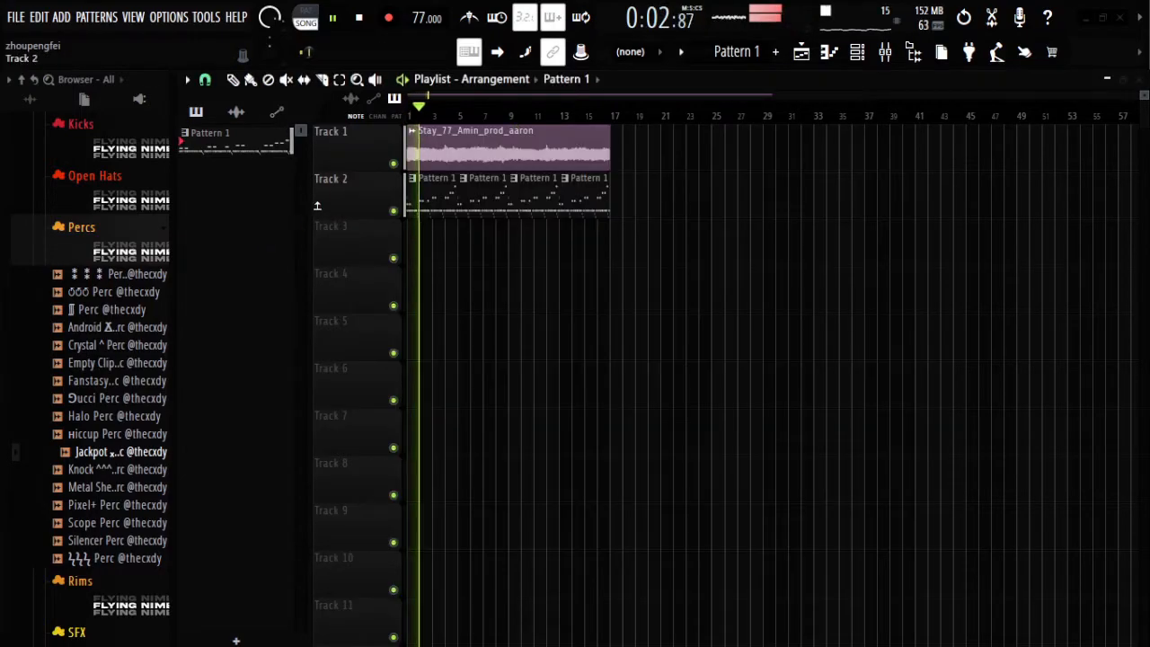
{"action": "left_click", "coordinate": [598, 116]}
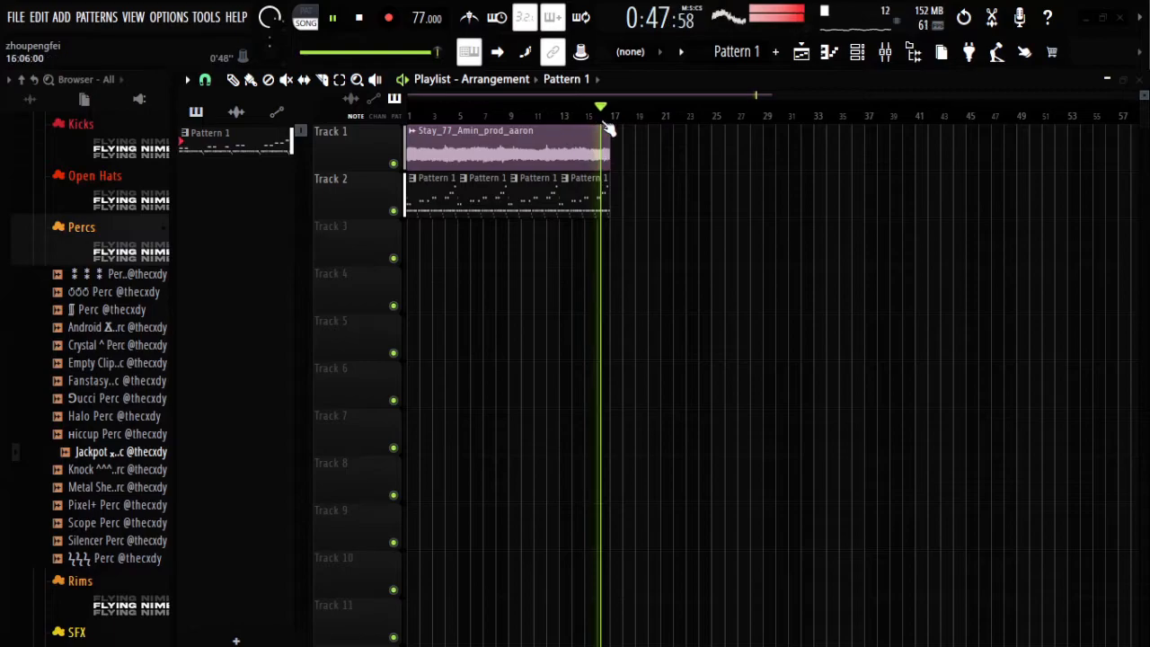
Step: Collapse the Percs folder and delete the Nick Mira Hi Hat C5 notes just before bar 3 and the last C5 note before bar 5
{"action": "left_click", "coordinate": [829, 52]}
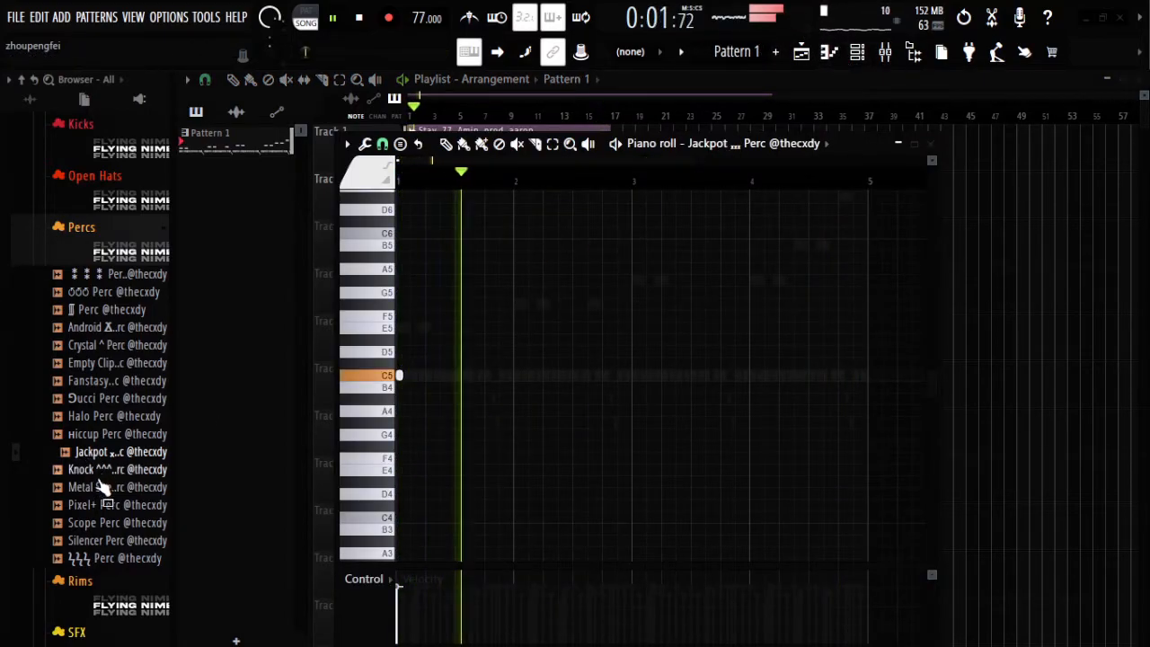
{"action": "left_click", "coordinate": [126, 247]}
{"action": "scroll", "coordinate": [130, 286], "scroll_direction": "down", "scroll_amount": 5}
{"action": "scroll", "coordinate": [127, 359], "scroll_direction": "up", "scroll_amount": 2}
{"action": "scroll", "coordinate": [128, 413], "scroll_direction": "up", "scroll_amount": 4}
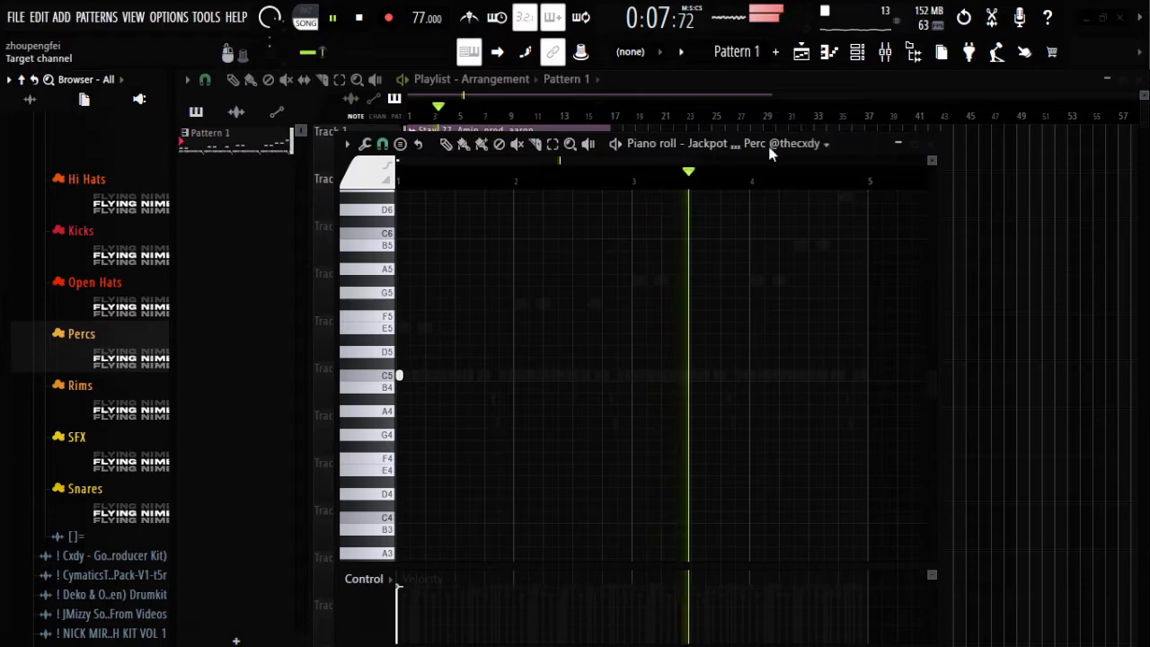
{"action": "left_click", "coordinate": [778, 240]}
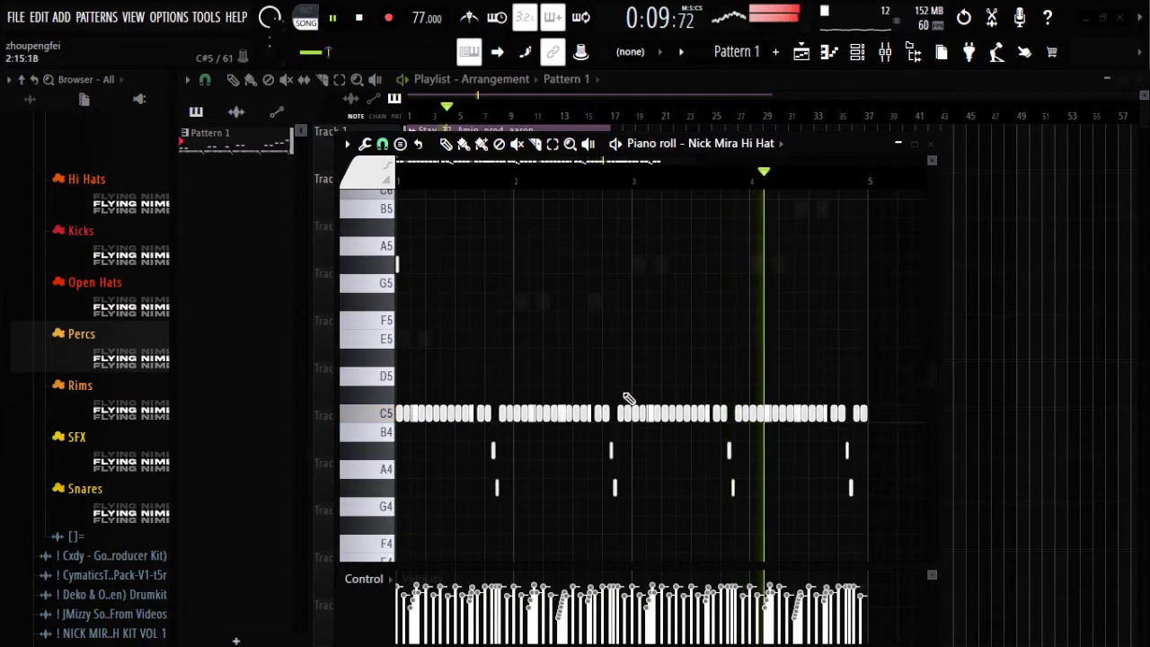
{"action": "right_click", "coordinate": [629, 413]}
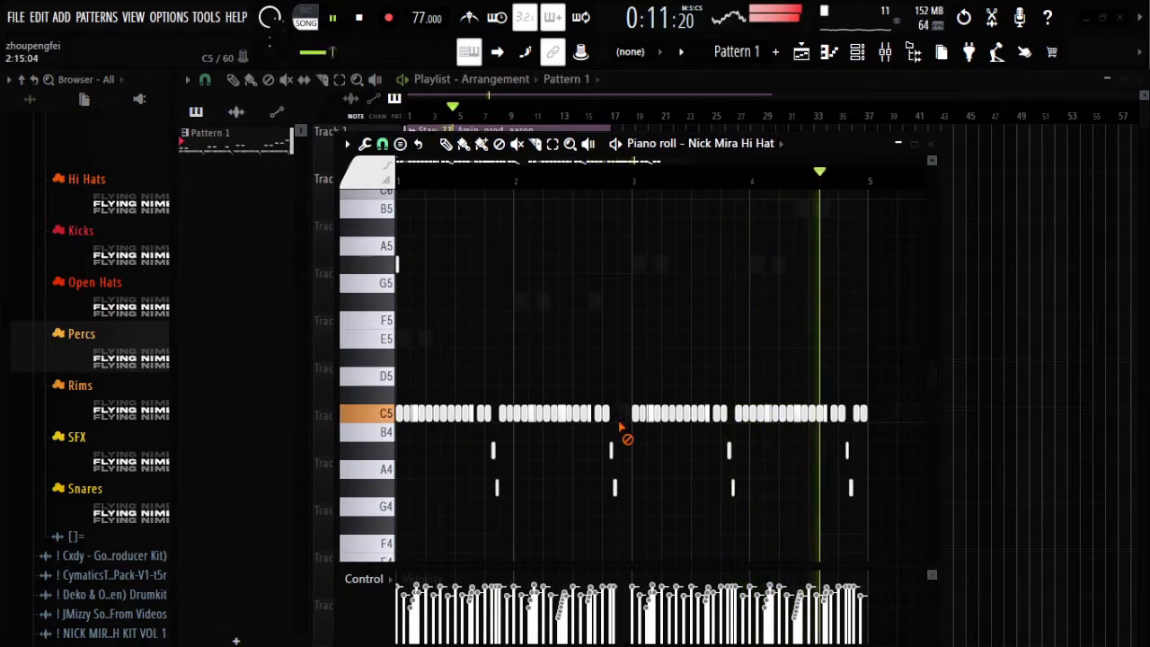
{"action": "right_click", "coordinate": [864, 413]}
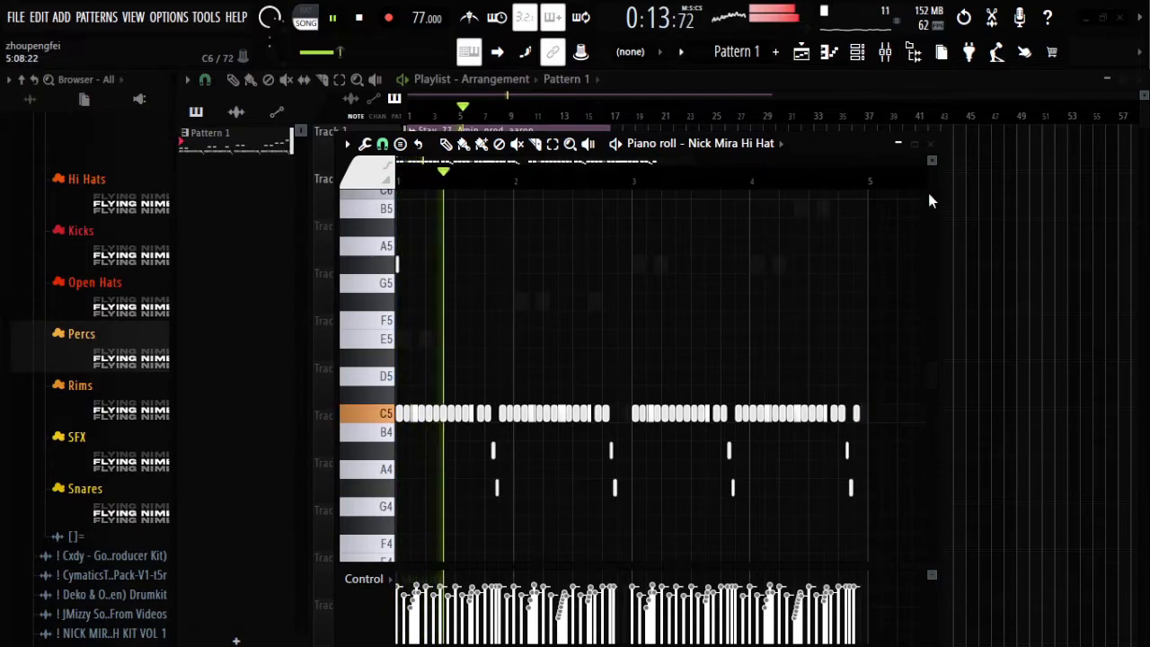
{"action": "left_click", "coordinate": [931, 145]}
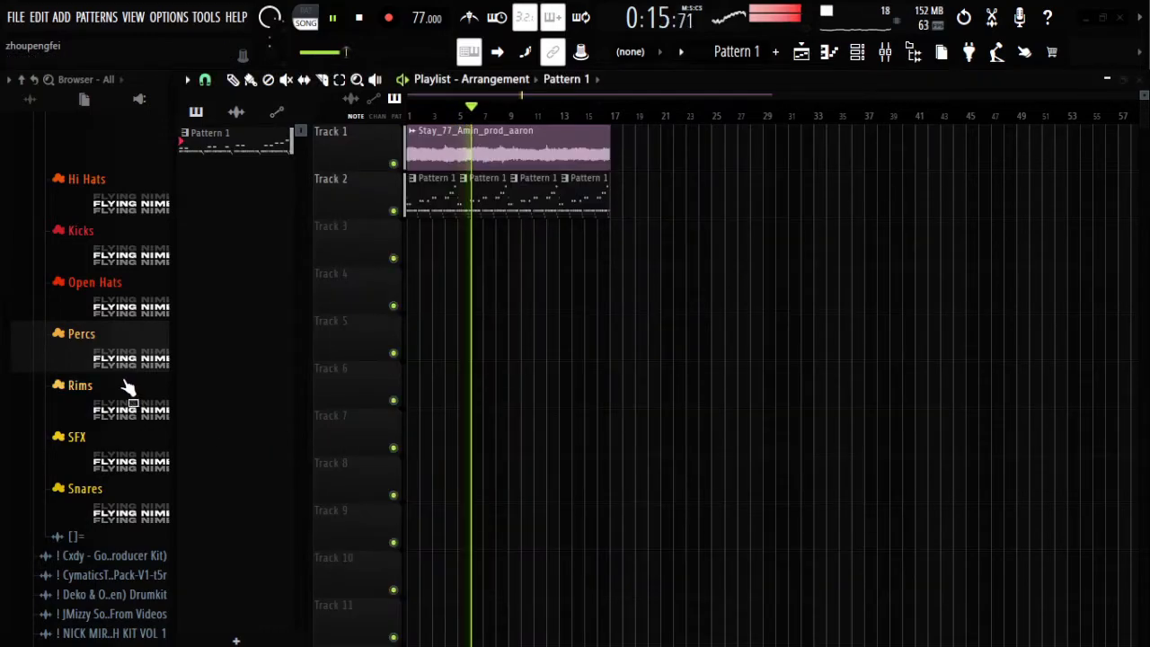
Step: Open the SFX folder of the Flying Nimbus kit and audition samples from Angle and Alarm SFX through Cypress, Dente, DMG and Energy SFX
{"action": "scroll", "coordinate": [124, 386], "scroll_direction": "up", "scroll_amount": 4}
{"action": "scroll", "coordinate": [124, 433], "scroll_direction": "down", "scroll_amount": 4}
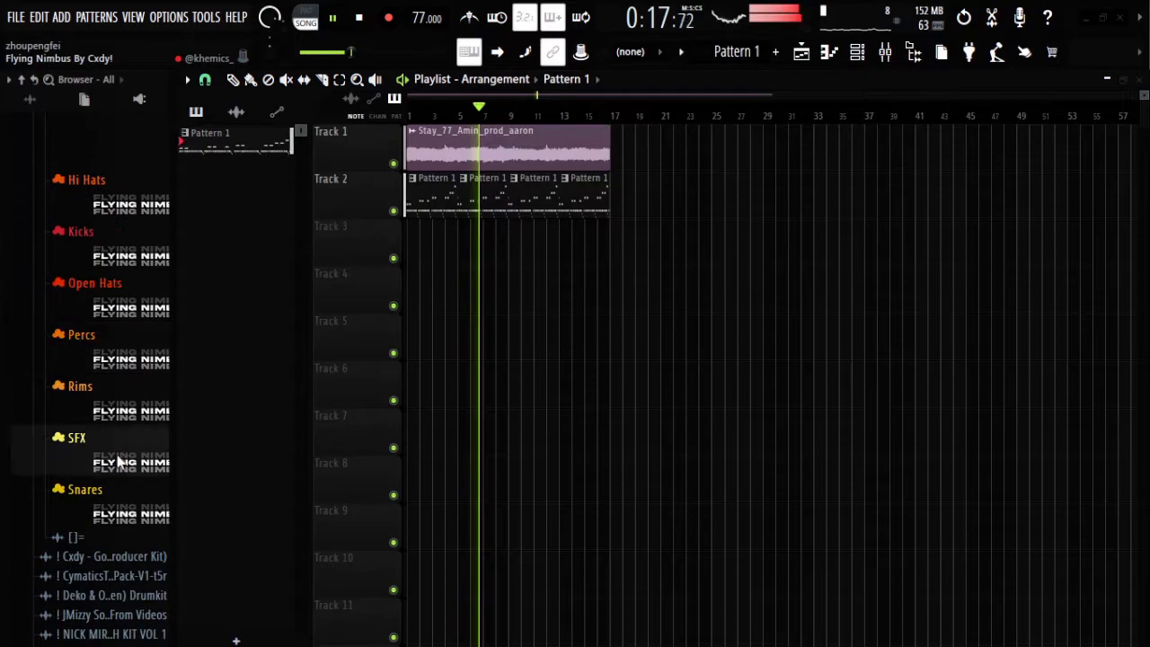
{"action": "left_click", "coordinate": [118, 458]}
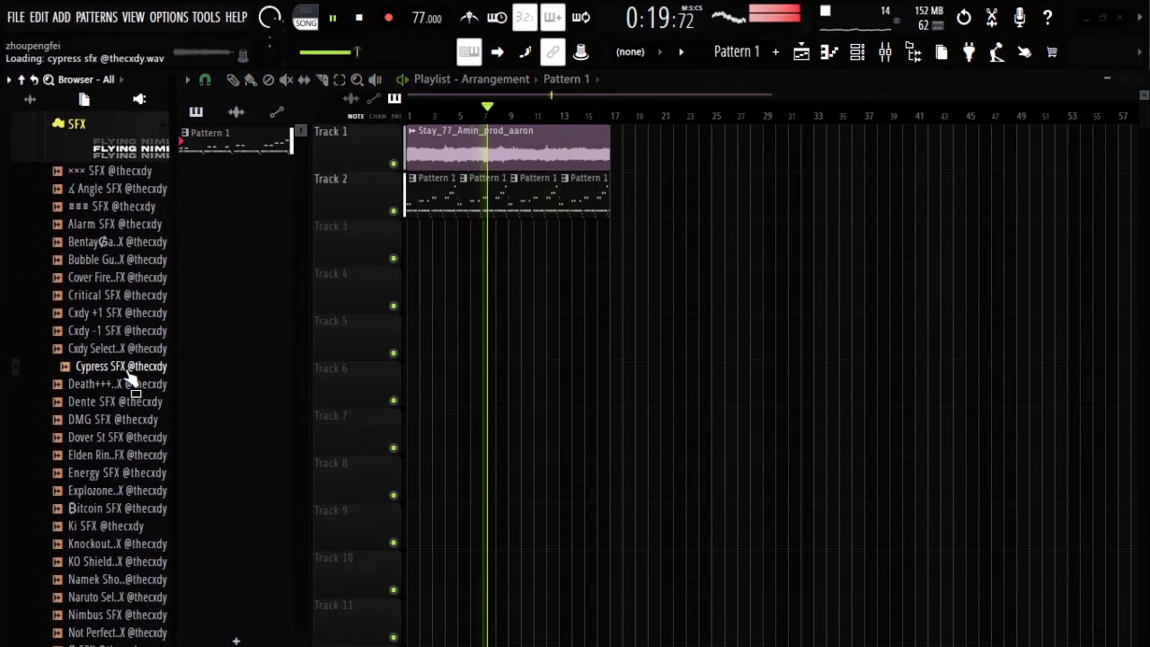
{"action": "left_click", "coordinate": [126, 392]}
{"action": "left_click", "coordinate": [128, 404]}
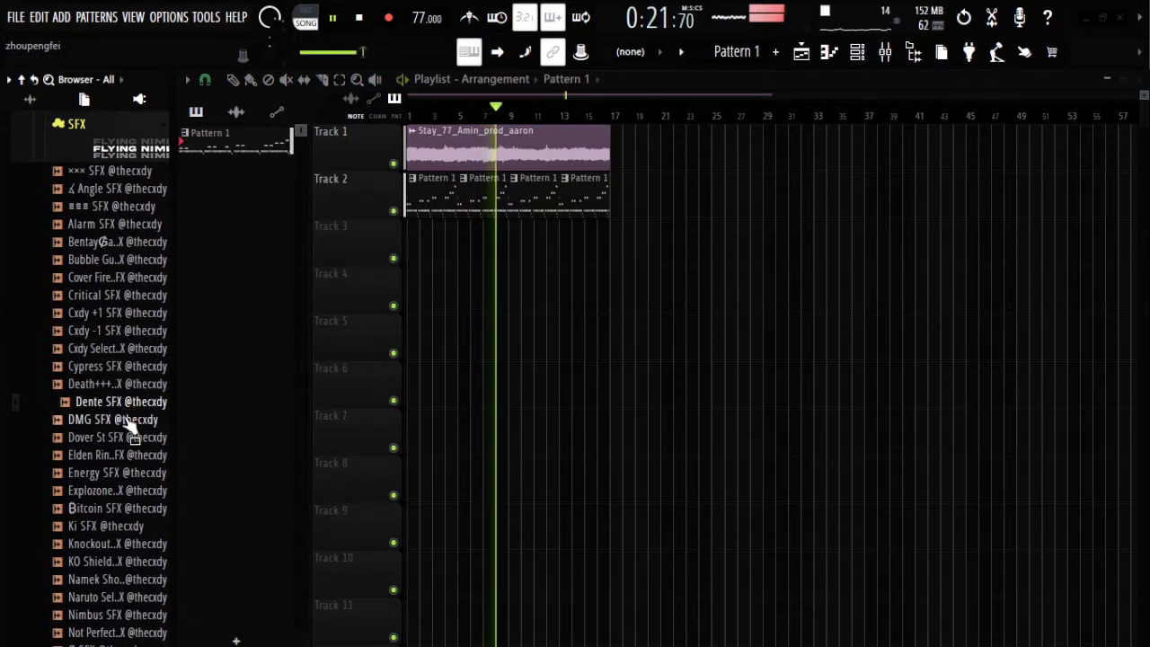
{"action": "left_click", "coordinate": [128, 421]}
{"action": "left_click", "coordinate": [128, 438]}
{"action": "left_click", "coordinate": [128, 456]}
{"action": "left_click", "coordinate": [129, 472]}
{"action": "left_click", "coordinate": [128, 261]}
{"action": "left_click", "coordinate": [122, 243]}
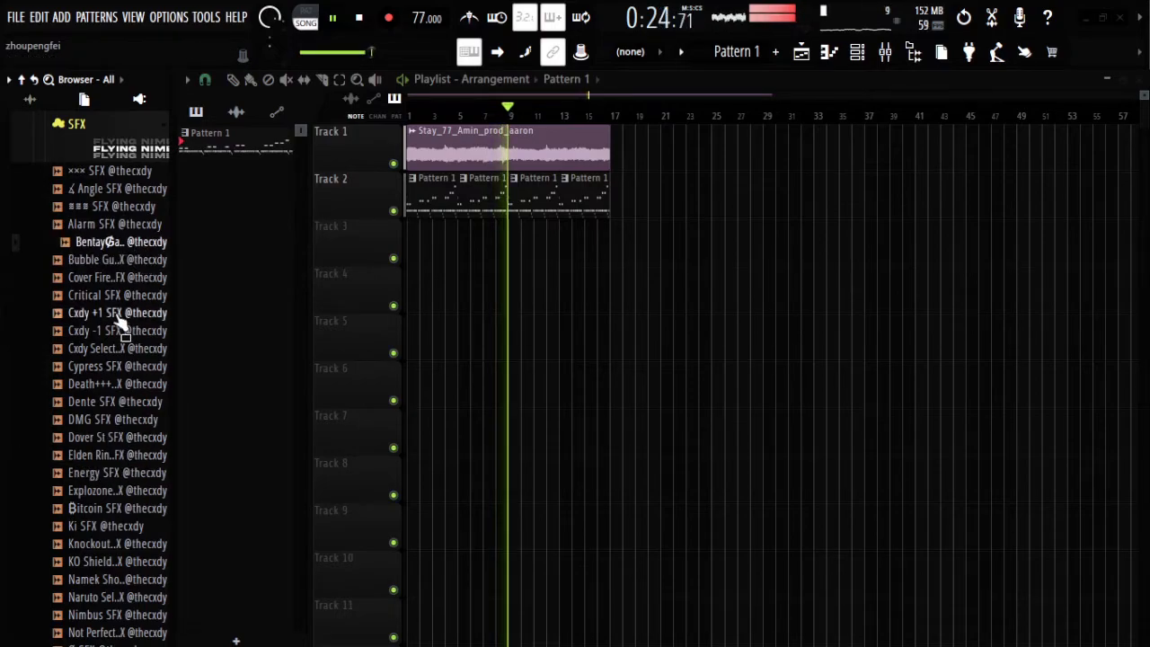
{"action": "left_click", "coordinate": [135, 225]}
{"action": "left_click", "coordinate": [135, 189]}
{"action": "scroll", "coordinate": [134, 300], "scroll_direction": "up", "scroll_amount": 3}
Step: Audition Ki SFX and load it into the playlist as an audio clip below Pattern 1
{"action": "left_click", "coordinate": [114, 632]}
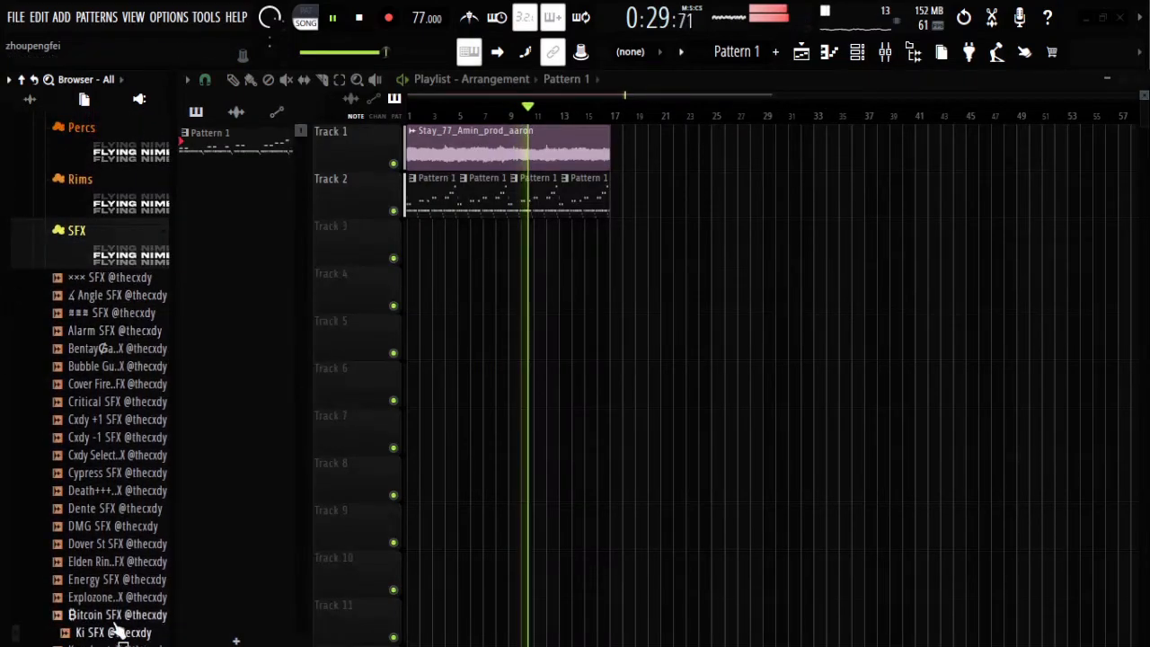
{"action": "scroll", "coordinate": [131, 589], "scroll_direction": "down", "scroll_amount": 4}
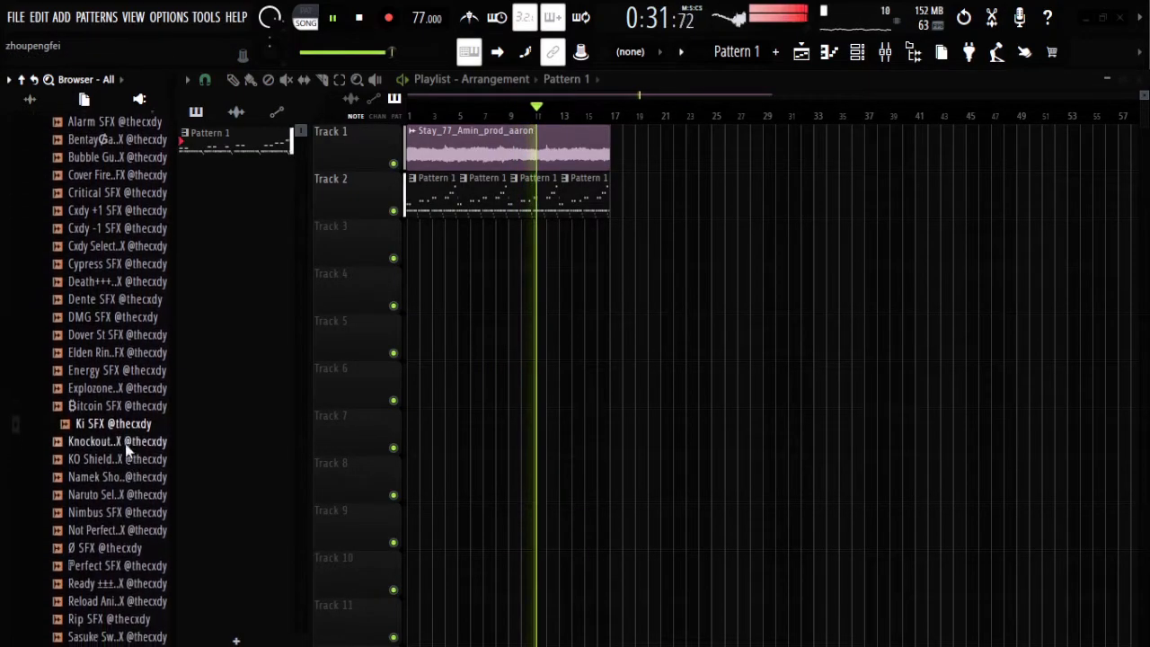
{"action": "left_click", "coordinate": [133, 423]}
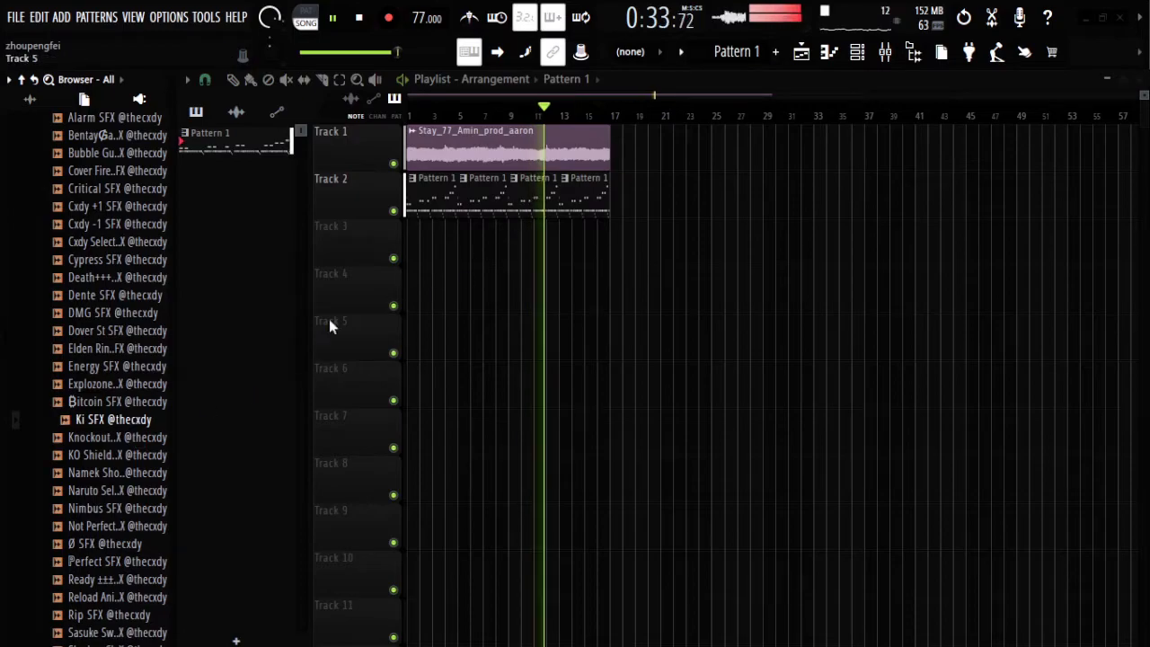
{"action": "left_click_drag", "start_coordinate": [499, 261], "coordinate": [494, 267]}
Step: Audition the Not Perfect, Namek and Naruto Select SFX samples and add Naruto Select SFX as a new channel
{"action": "left_click", "coordinate": [115, 526]}
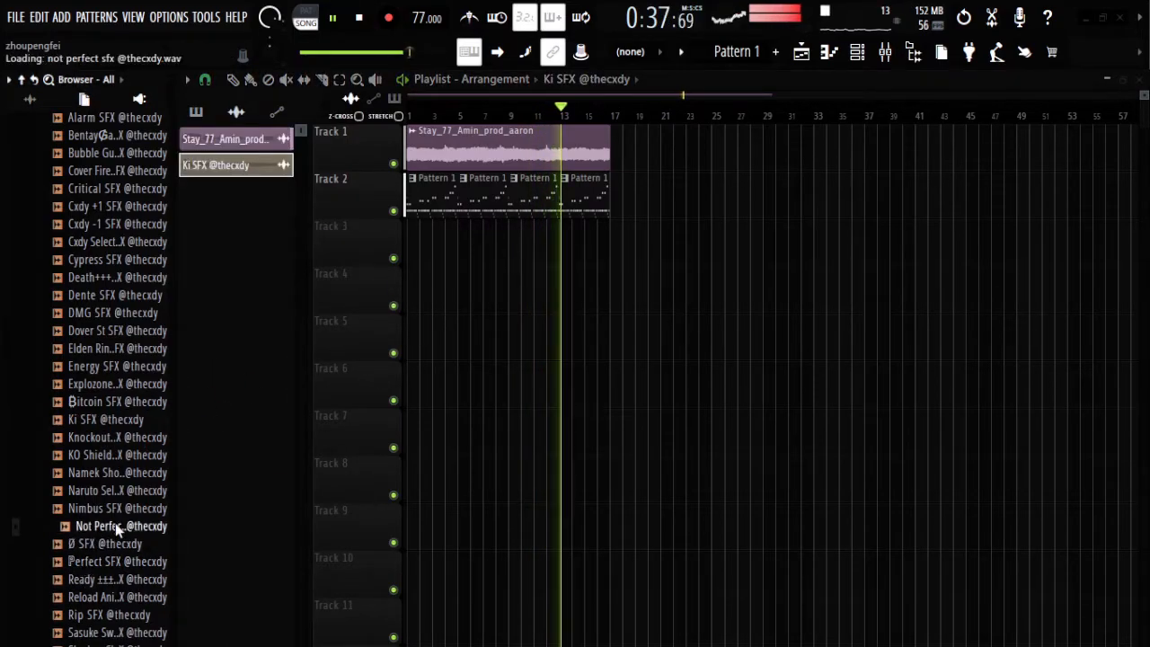
{"action": "left_click", "coordinate": [115, 492]}
{"action": "left_click", "coordinate": [115, 475]}
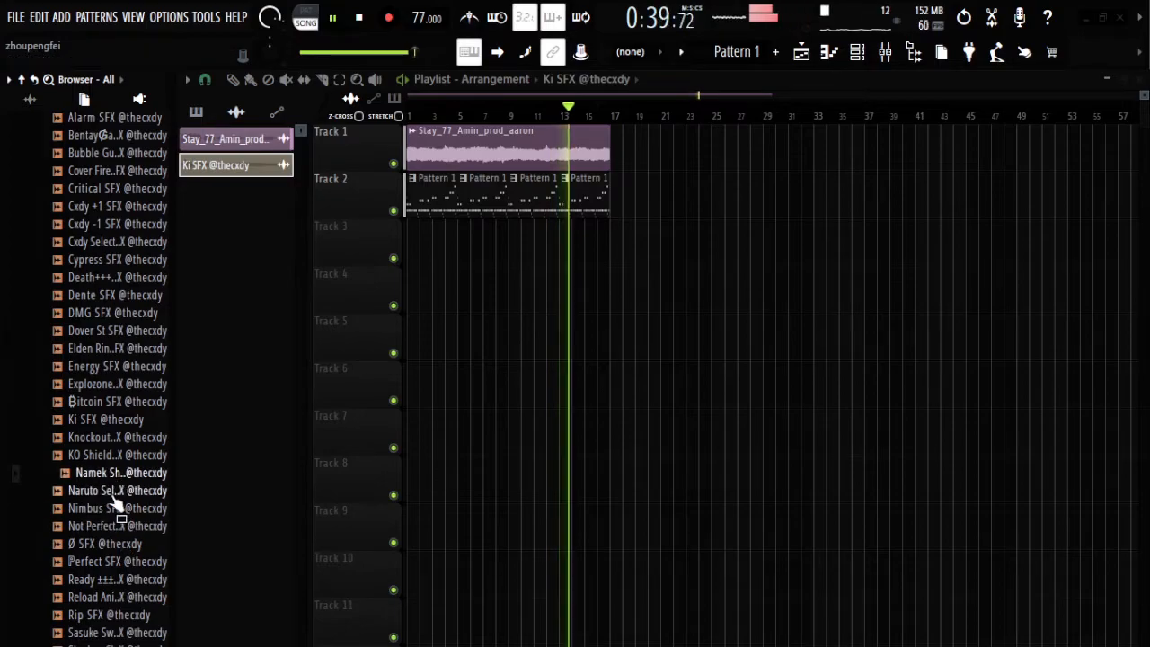
{"action": "left_click", "coordinate": [114, 494]}
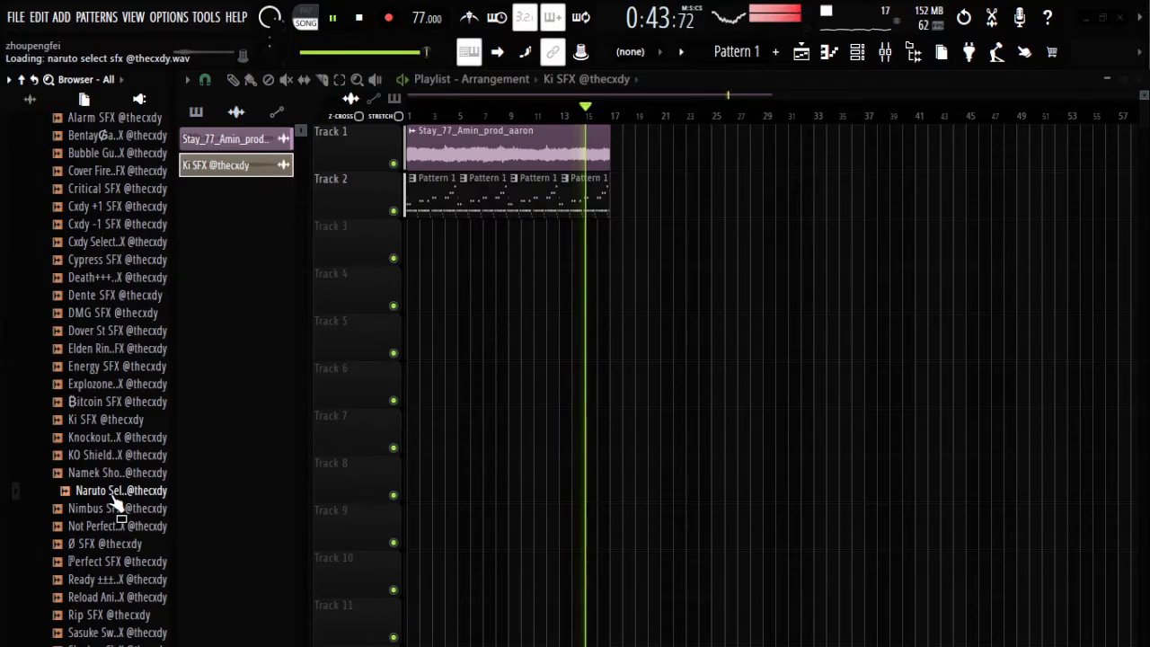
{"action": "left_click", "coordinate": [860, 56]}
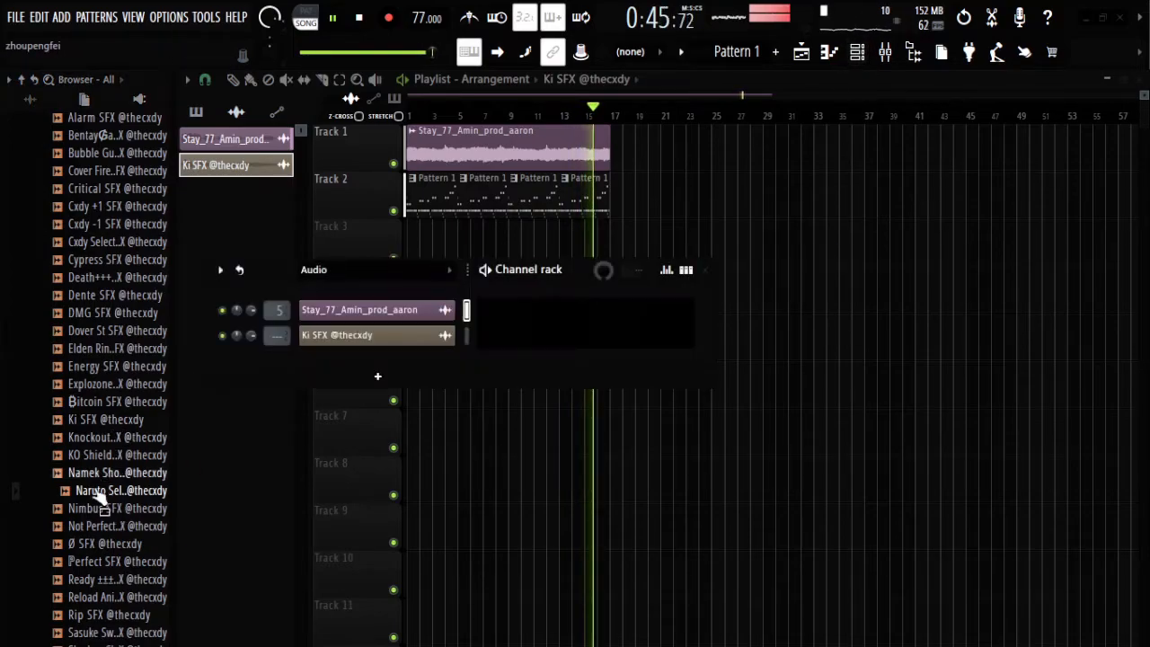
{"action": "left_click_drag", "start_coordinate": [117, 491], "coordinate": [345, 369]}
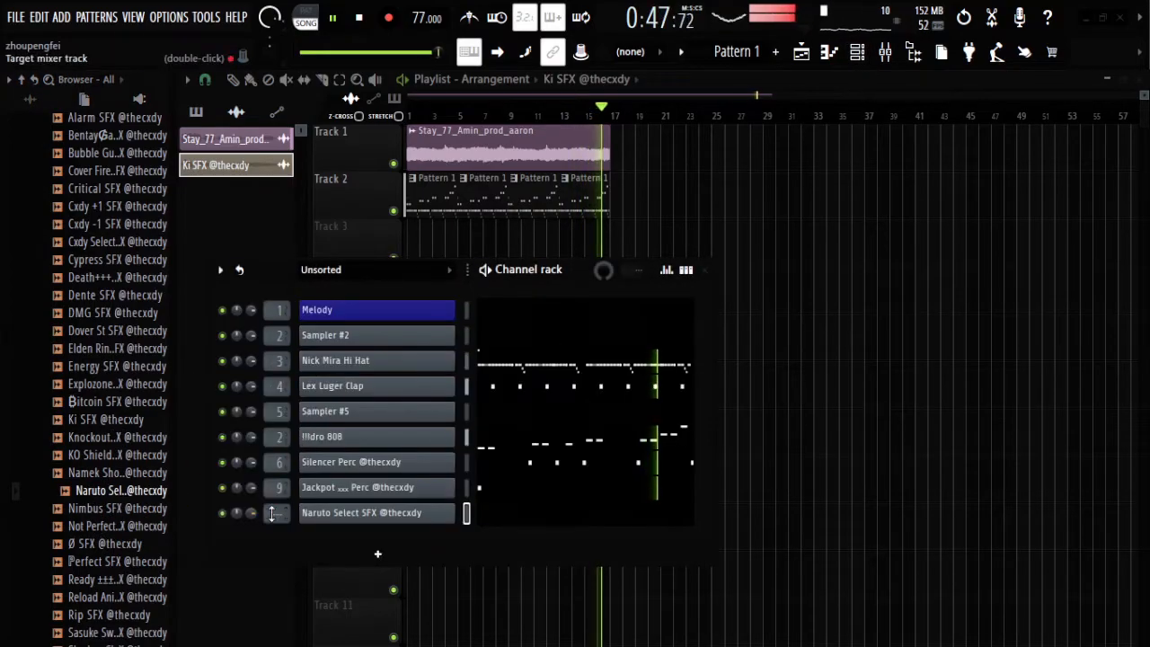
Step: Route Naruto Select SFX to mixer track 11 and place a short B4 note just before bar 3 in its piano roll
{"action": "left_click", "coordinate": [497, 514]}
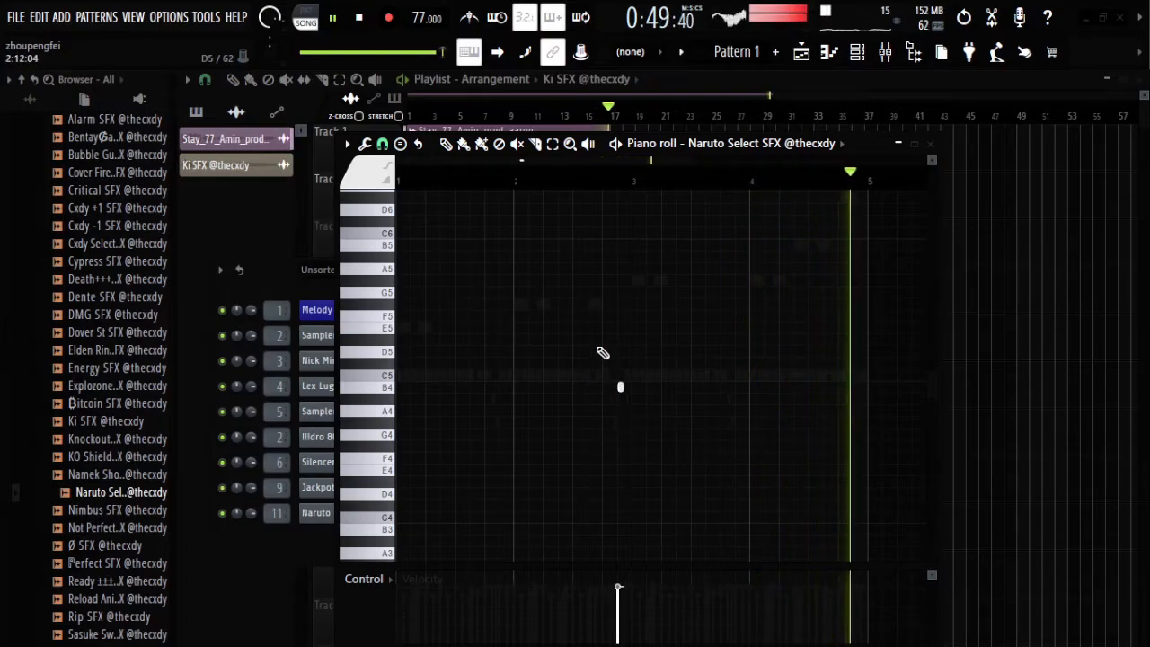
{"action": "scroll", "coordinate": [616, 185], "scroll_direction": "up", "scroll_amount": 3}
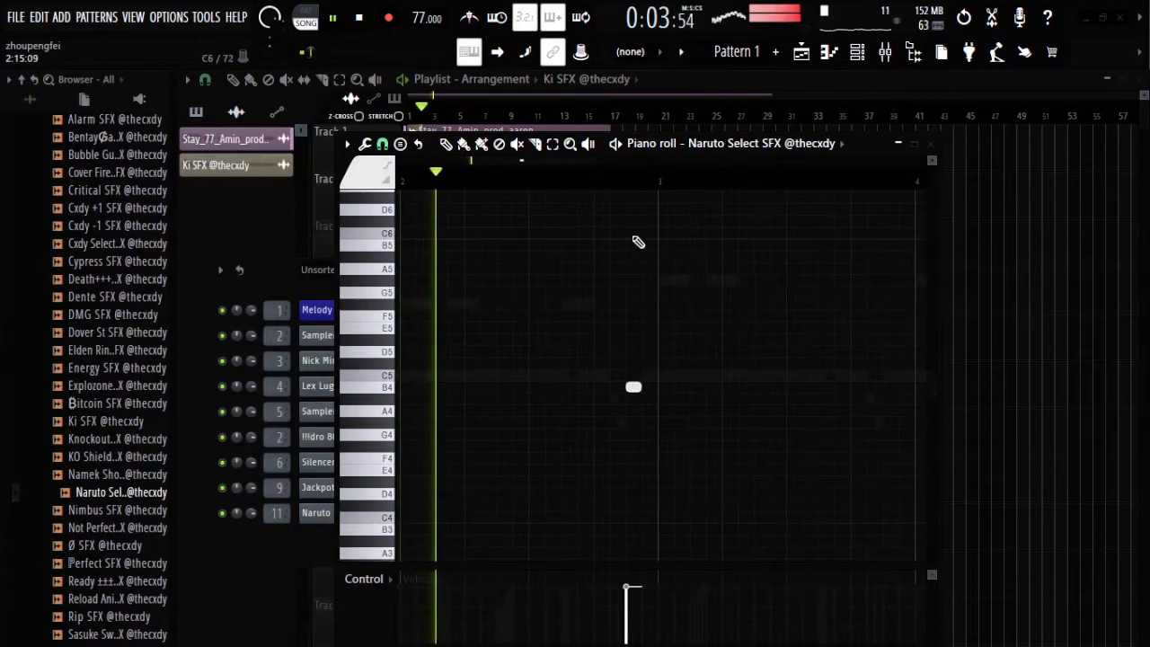
{"action": "scroll", "coordinate": [617, 195], "scroll_direction": "down", "scroll_amount": 3}
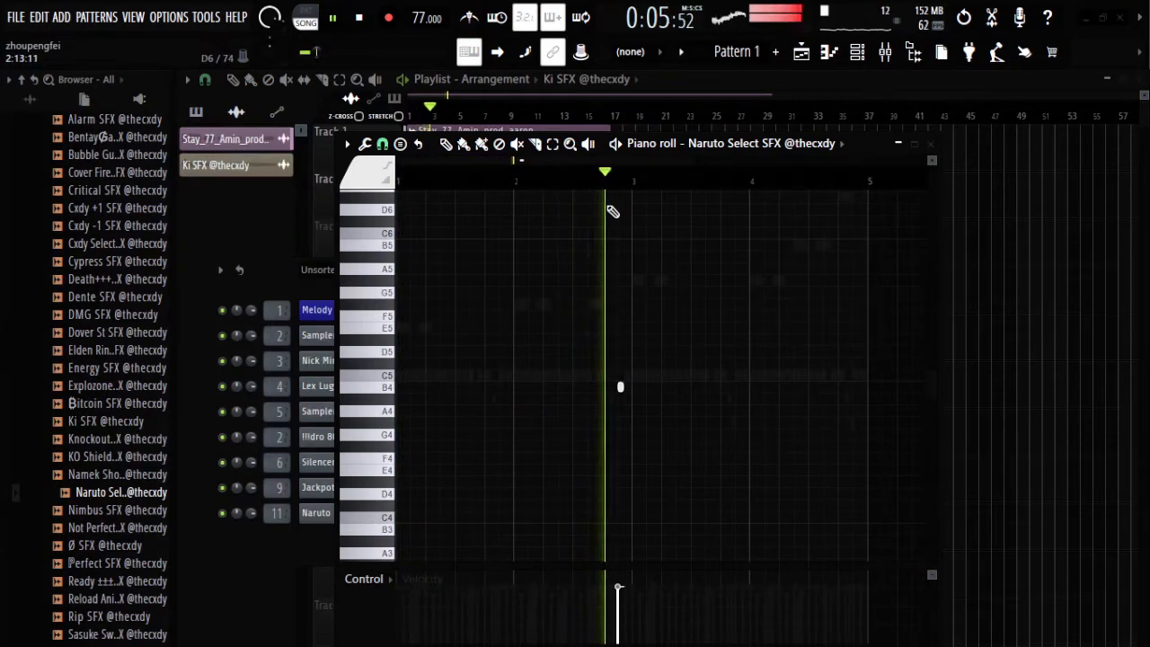
Step: Audition more SFX samples and try Squirtle SFX as a replacement for the Naruto Select SFX channel's sample during playback
{"action": "left_click", "coordinate": [93, 519]}
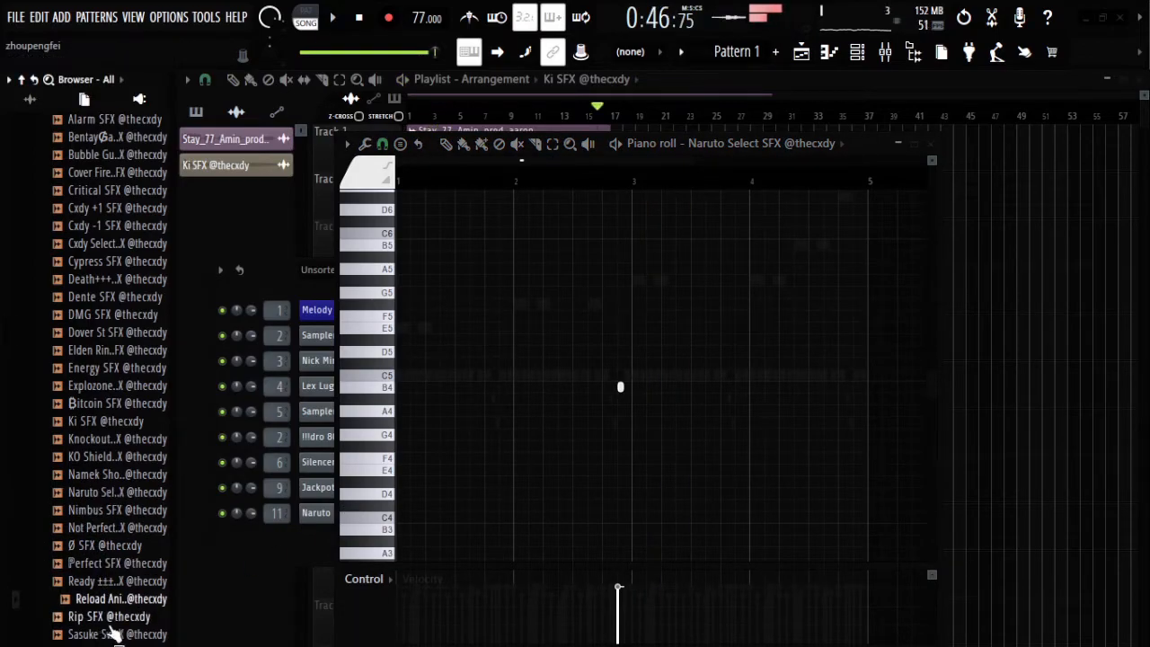
{"action": "scroll", "coordinate": [114, 608], "scroll_direction": "down", "scroll_amount": 2}
{"action": "left_click", "coordinate": [112, 529]}
{"action": "left_click", "coordinate": [111, 563]}
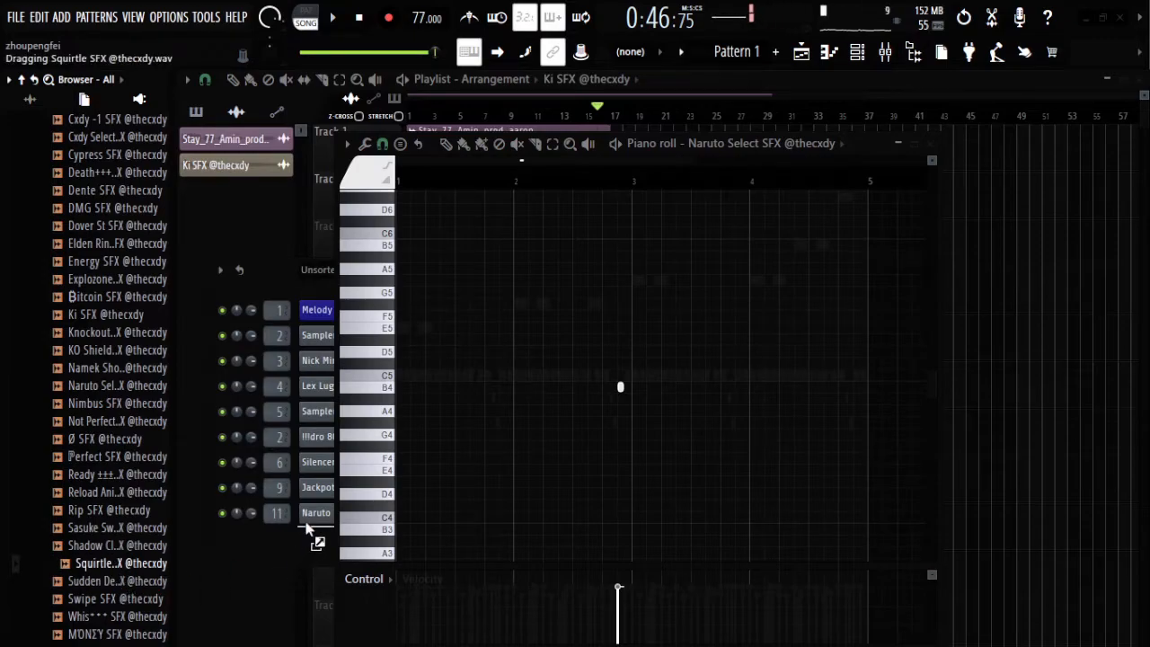
{"action": "left_click_drag", "start_coordinate": [305, 528], "coordinate": [317, 515]}
{"action": "key", "text": "space"}
{"action": "left_click", "coordinate": [707, 272]}
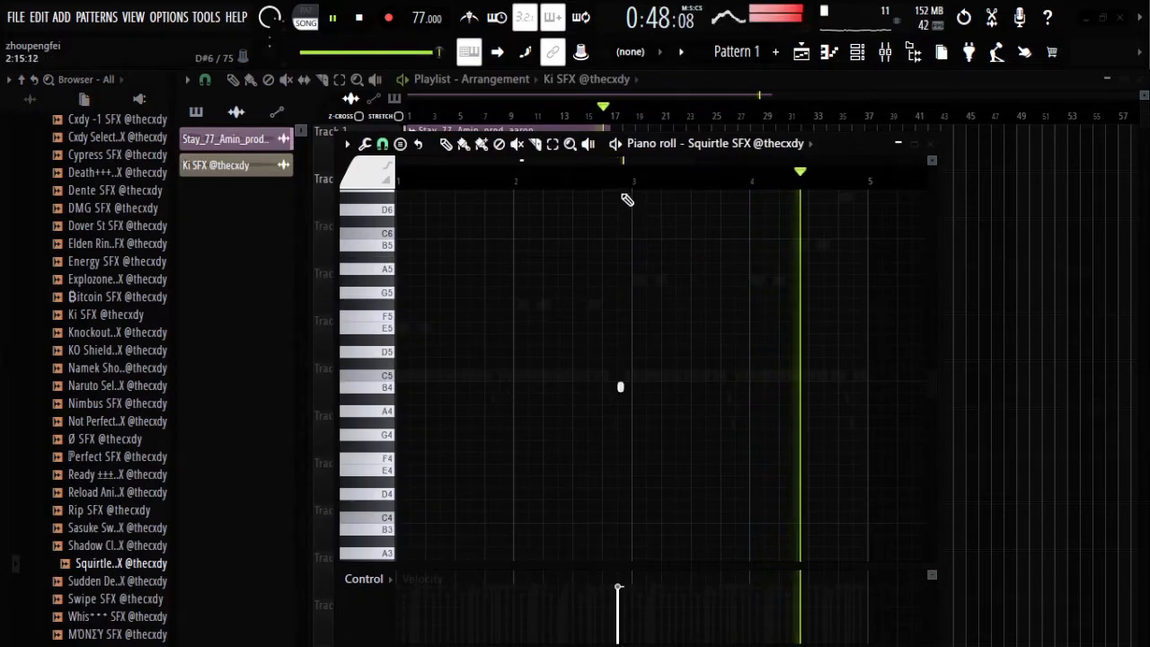
{"action": "key", "text": "space"}
Step: Audition Sudden Death SFX, collapse the Flying Nimbus kit and open the FX folder inside 1 STASH
{"action": "left_click", "coordinate": [121, 581]}
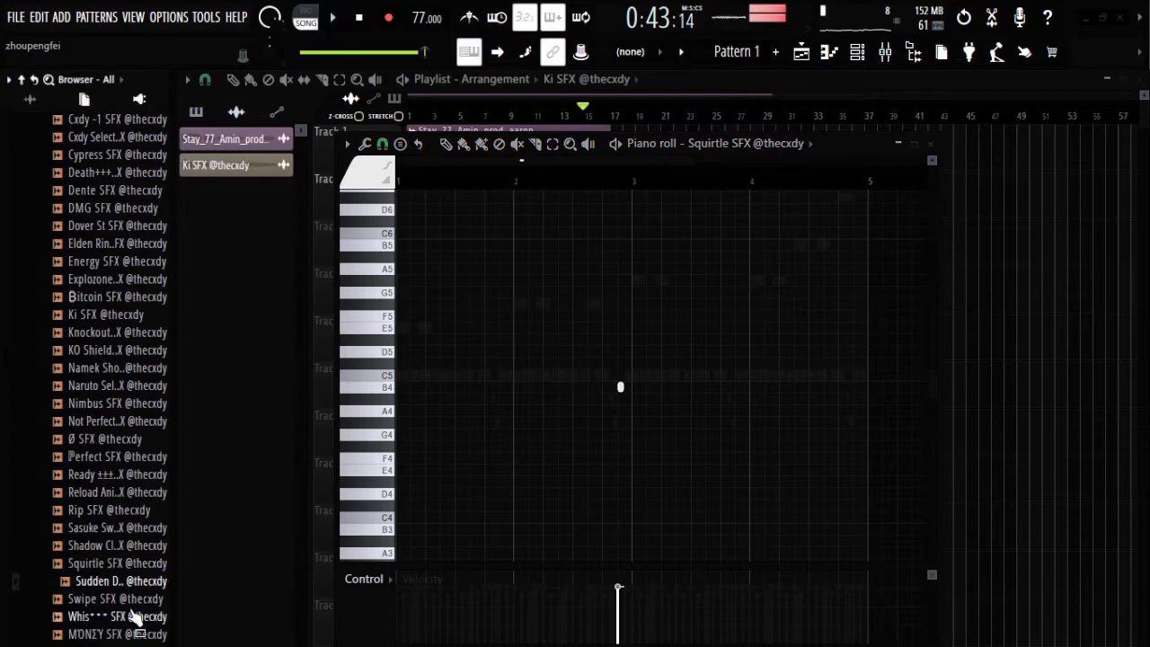
{"action": "scroll", "coordinate": [143, 608], "scroll_direction": "up", "scroll_amount": 15}
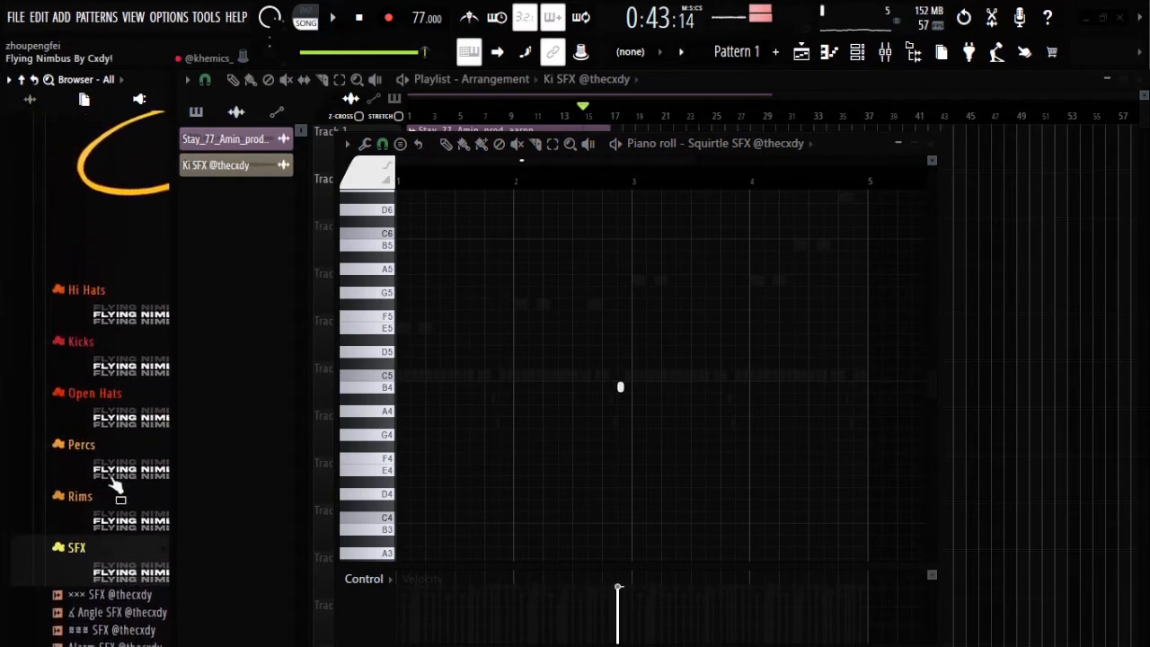
{"action": "left_click", "coordinate": [131, 367]}
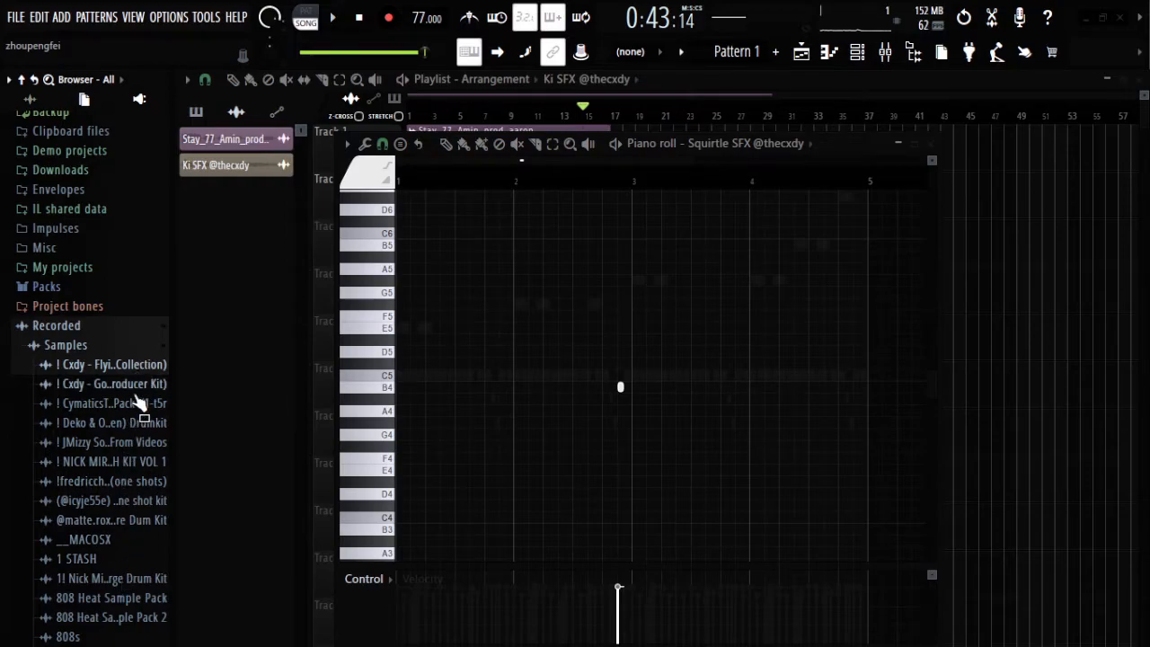
{"action": "scroll", "coordinate": [81, 485], "scroll_direction": "down", "scroll_amount": 3}
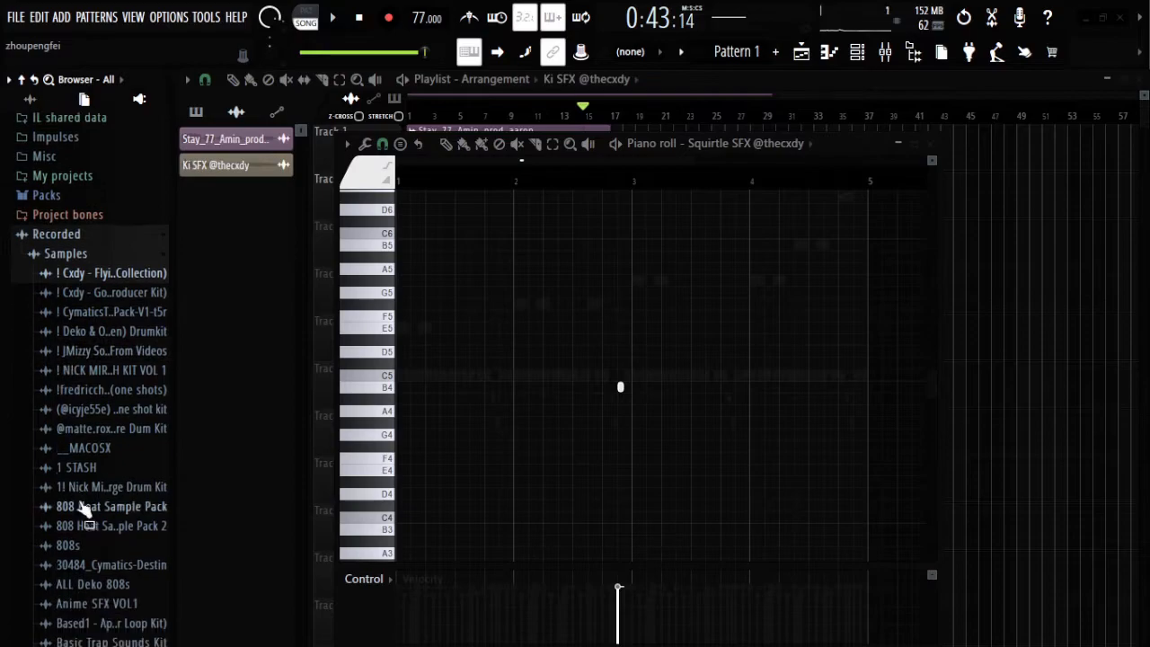
{"action": "left_click", "coordinate": [90, 454]}
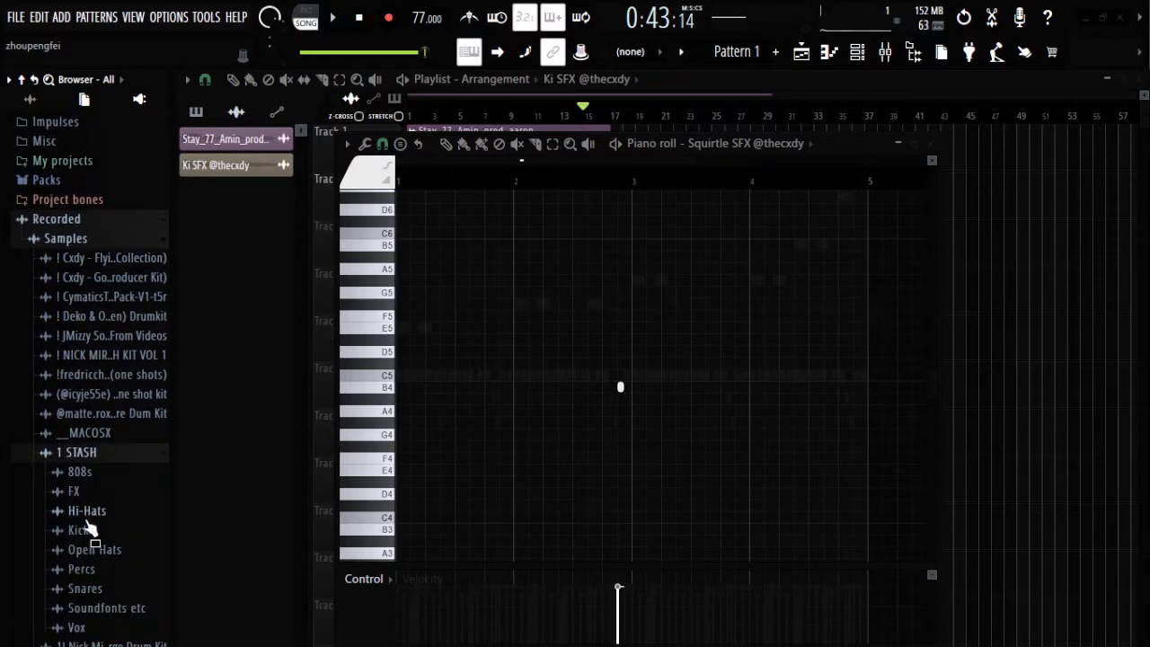
{"action": "left_click", "coordinate": [103, 496]}
{"action": "left_click", "coordinate": [105, 376]}
{"action": "left_click", "coordinate": [113, 303]}
{"action": "left_click", "coordinate": [108, 214]}
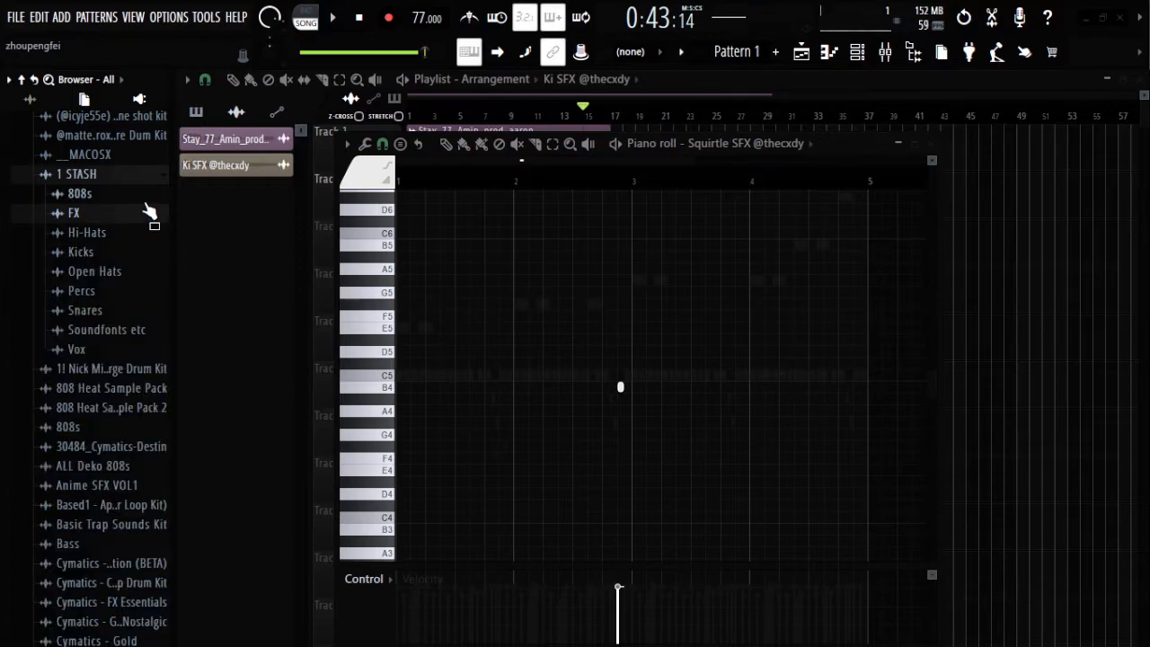
{"action": "left_click", "coordinate": [148, 213]}
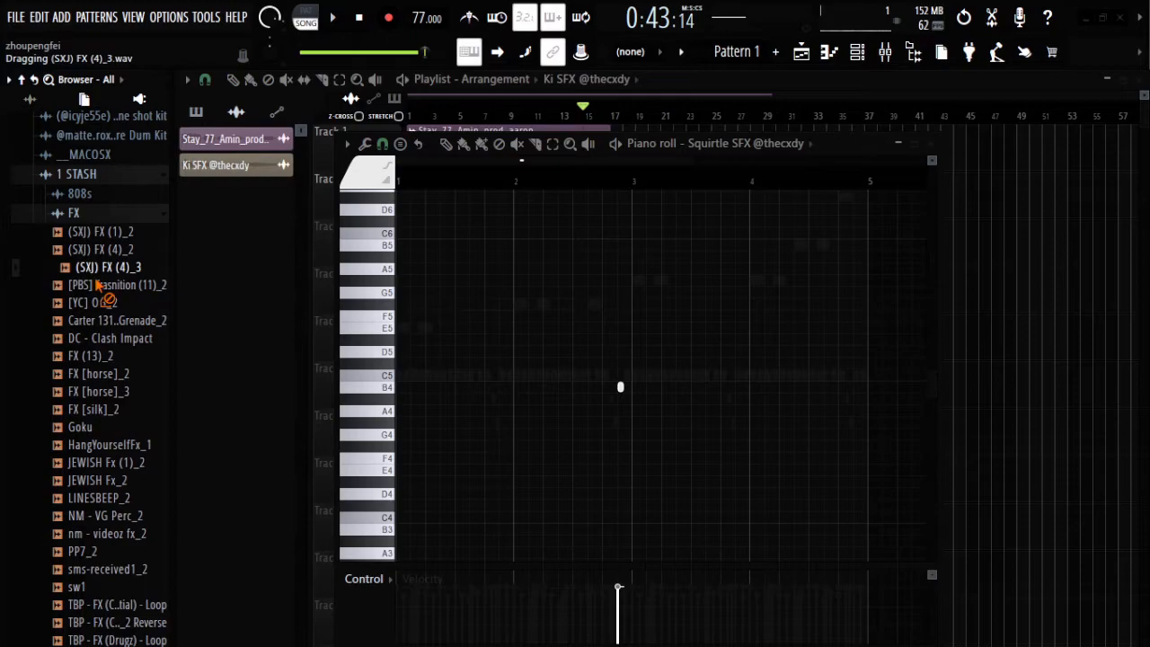
Step: Replace the Squirtle SFX channel's sample with (SXJ) FX (4)_3 during playback and collapse the FX folder
{"action": "key", "text": "space"}
{"action": "left_click", "coordinate": [858, 51]}
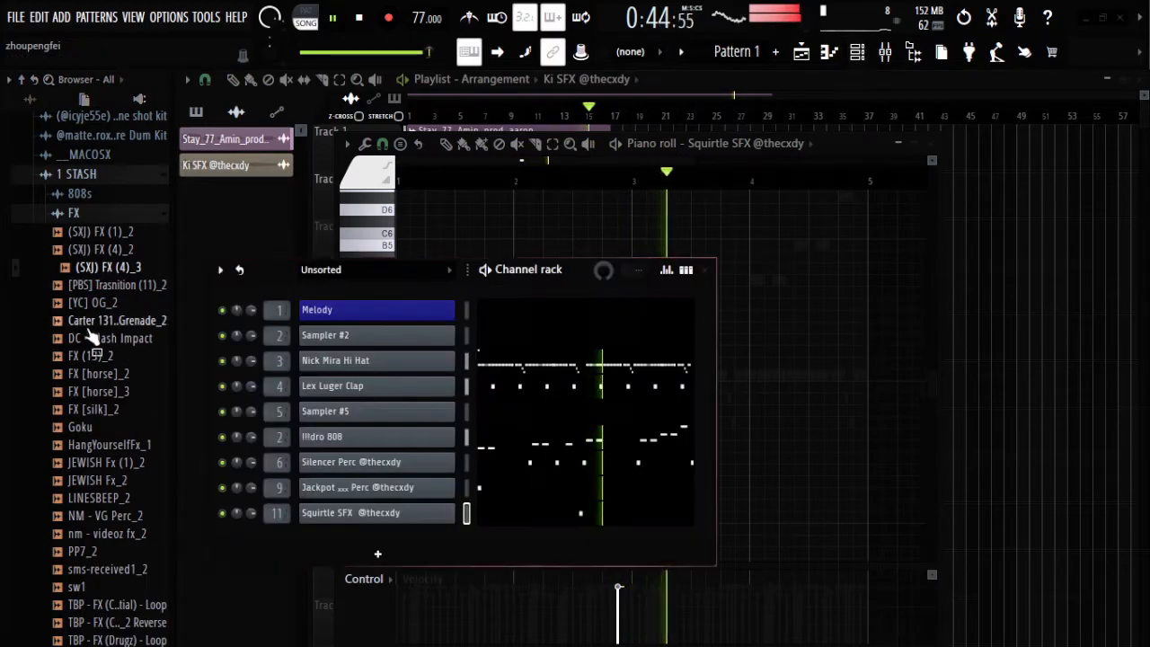
{"action": "left_click", "coordinate": [570, 182]}
{"action": "left_click_drag", "start_coordinate": [103, 270], "coordinate": [325, 514]}
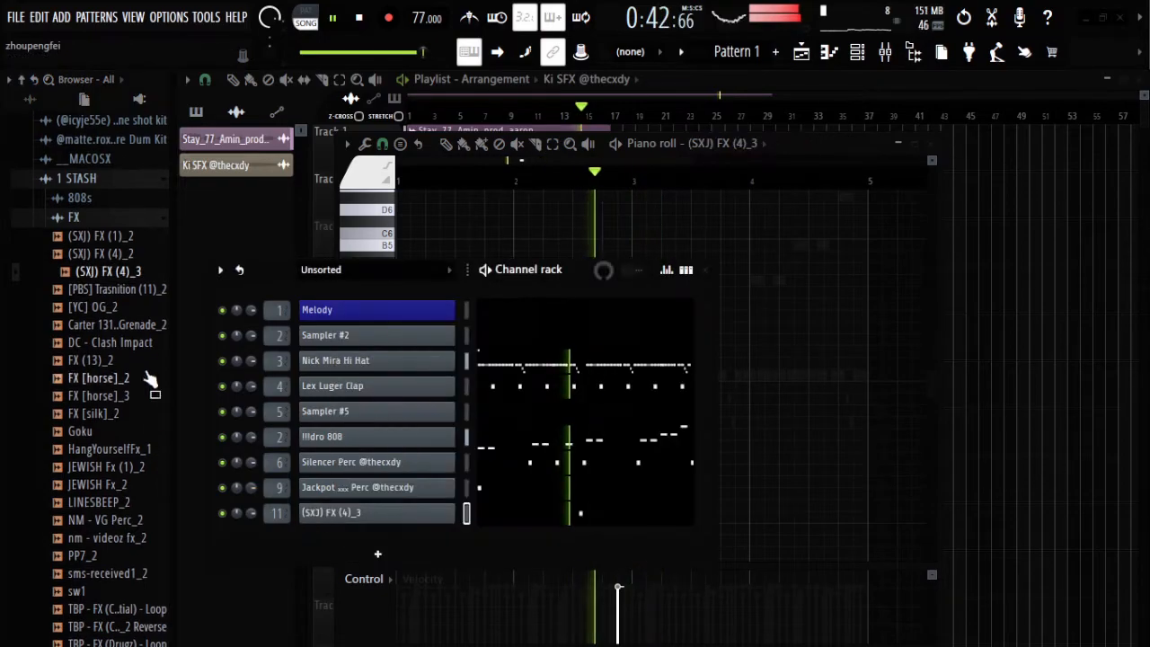
{"action": "left_click", "coordinate": [129, 218]}
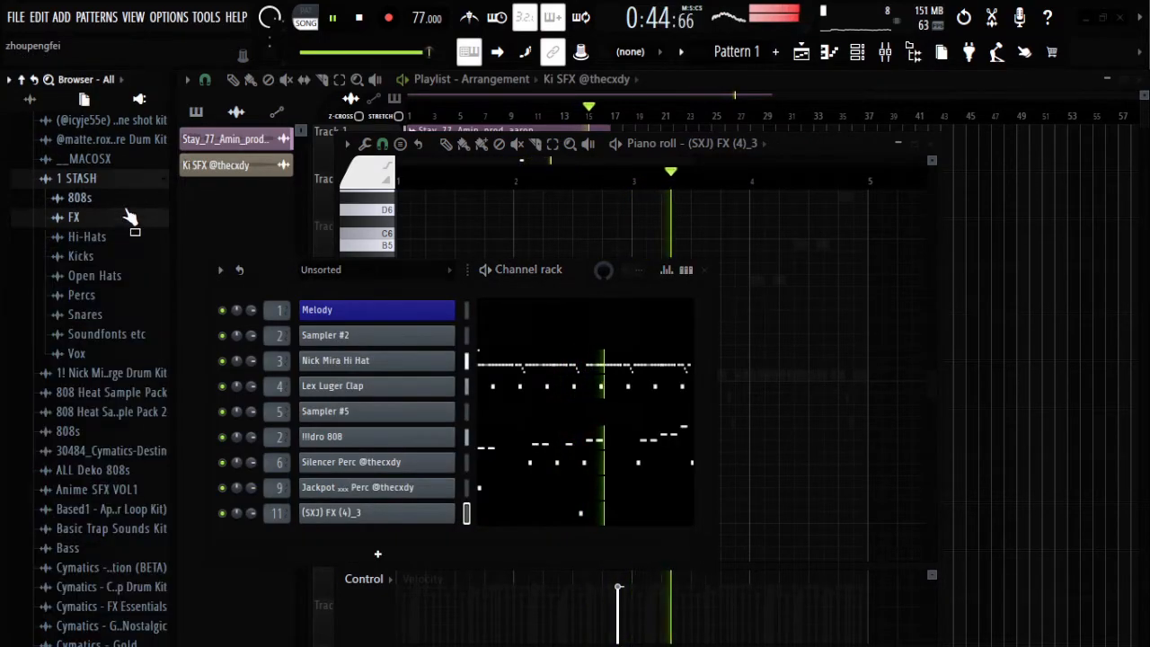
{"action": "left_click", "coordinate": [124, 218]}
{"action": "left_click", "coordinate": [130, 219]}
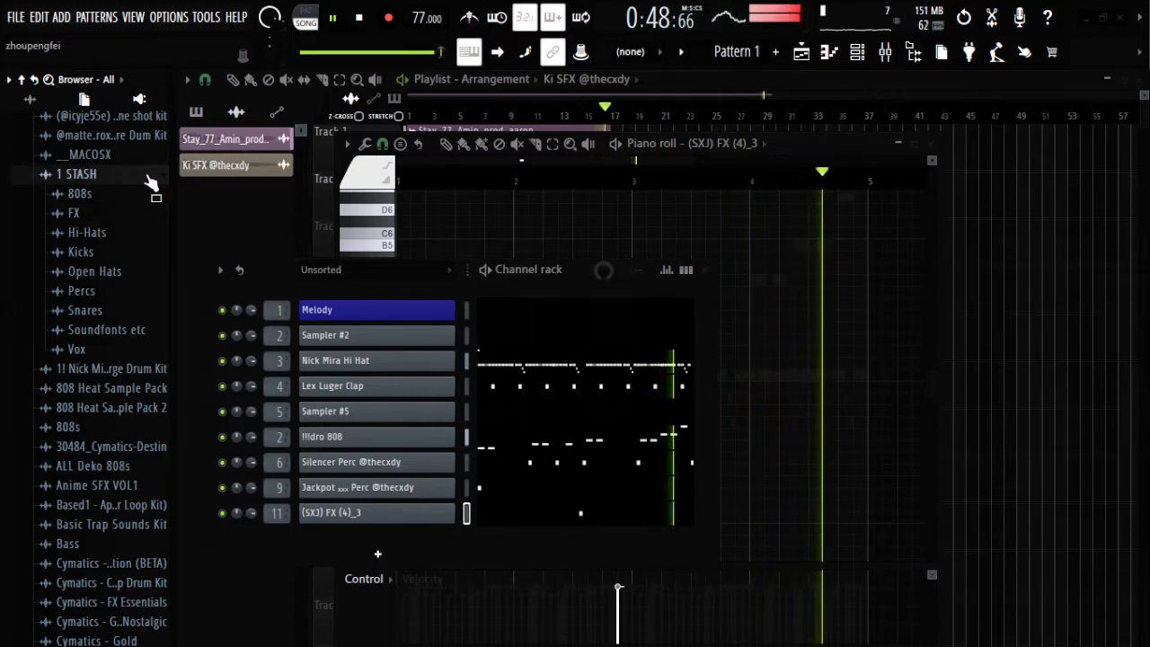
Step: Collapse the 1 STASH folder and look through the subfolders of the 1! Nick Mira drum kit
{"action": "left_click", "coordinate": [148, 176]}
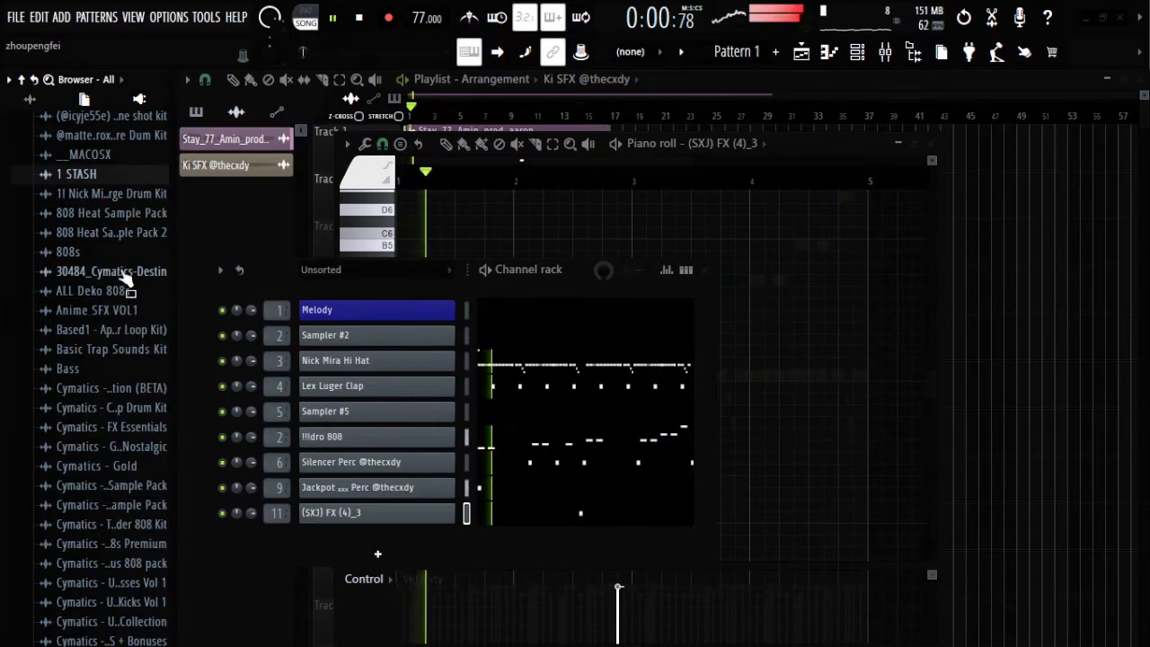
{"action": "left_click", "coordinate": [154, 195]}
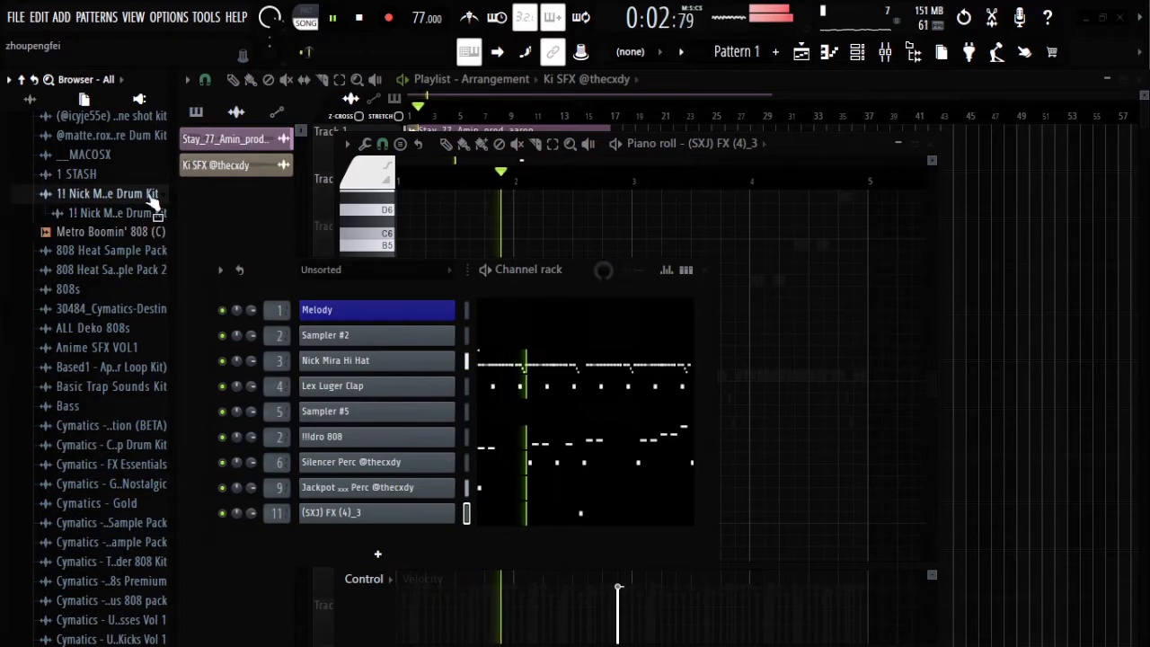
{"action": "left_click", "coordinate": [135, 213]}
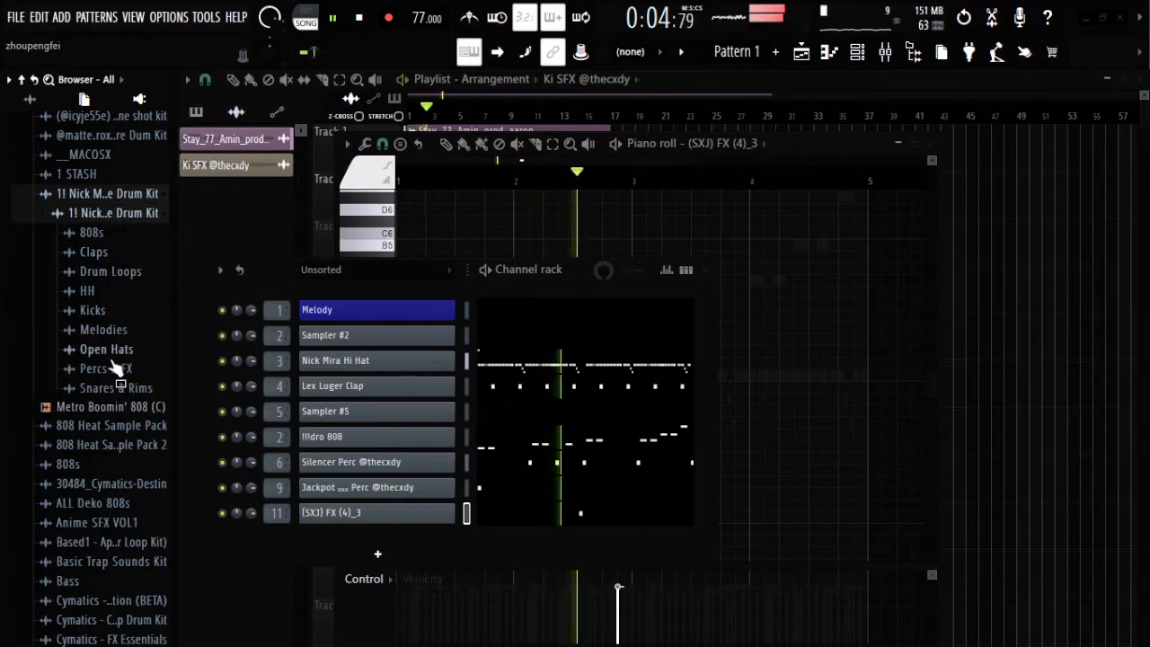
{"action": "left_click", "coordinate": [136, 214]}
{"action": "left_click", "coordinate": [134, 199]}
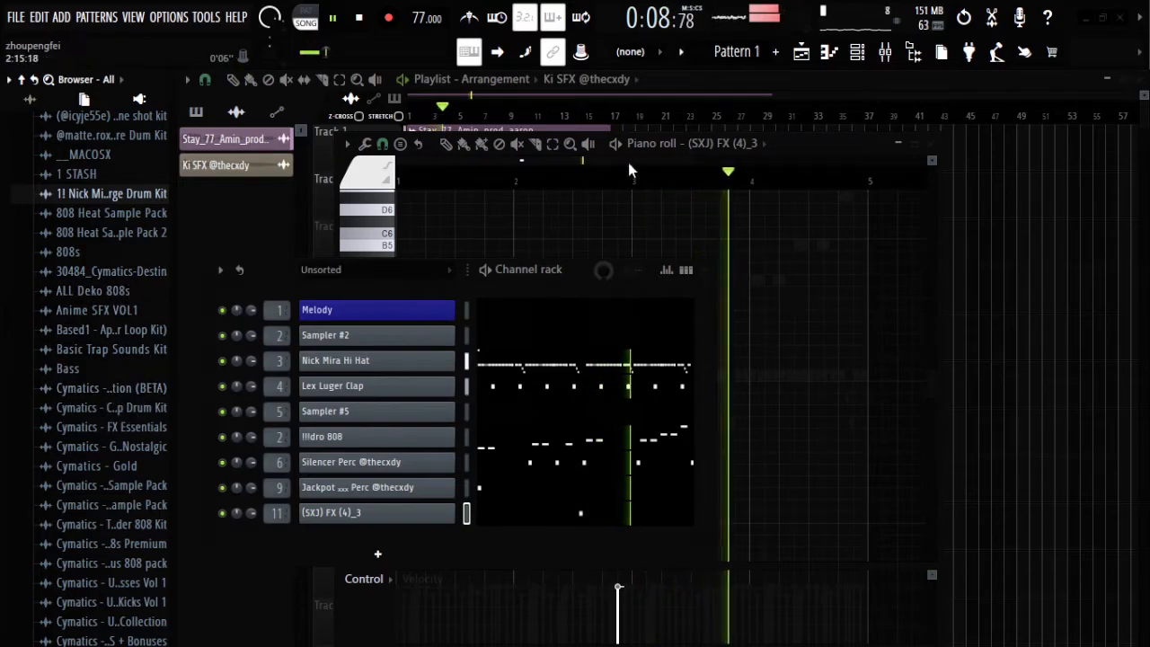
Step: Nudge the (SXJ) FX (4)_3 channel's B4 note slightly earlier before bar 3 and listen to its timing
{"action": "left_click", "coordinate": [707, 174]}
{"action": "key", "text": "space"}
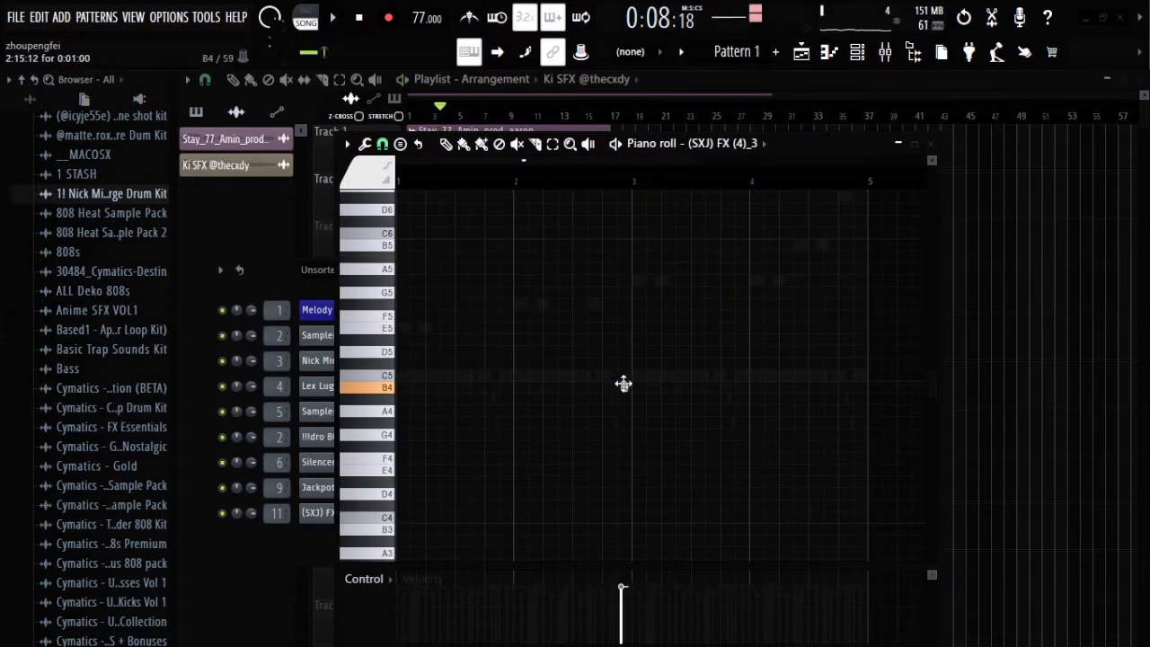
{"action": "left_click", "coordinate": [596, 182]}
{"action": "scroll", "coordinate": [613, 359], "scroll_direction": "up", "scroll_amount": 2}
{"action": "left_click", "coordinate": [579, 184]}
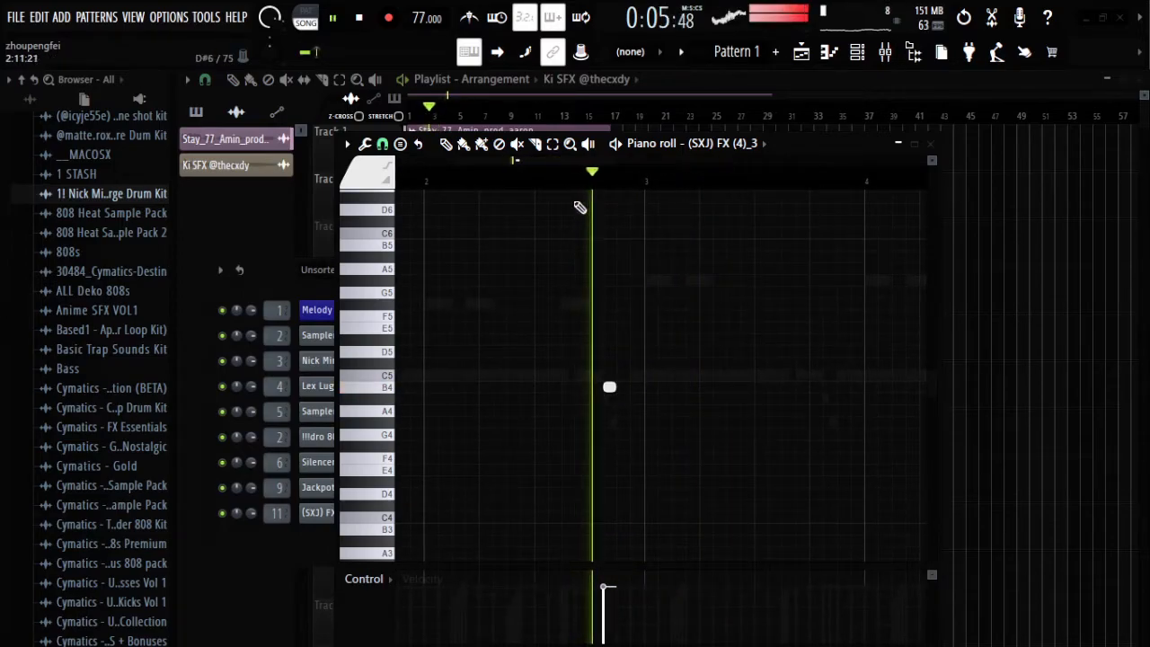
{"action": "key", "text": "space"}
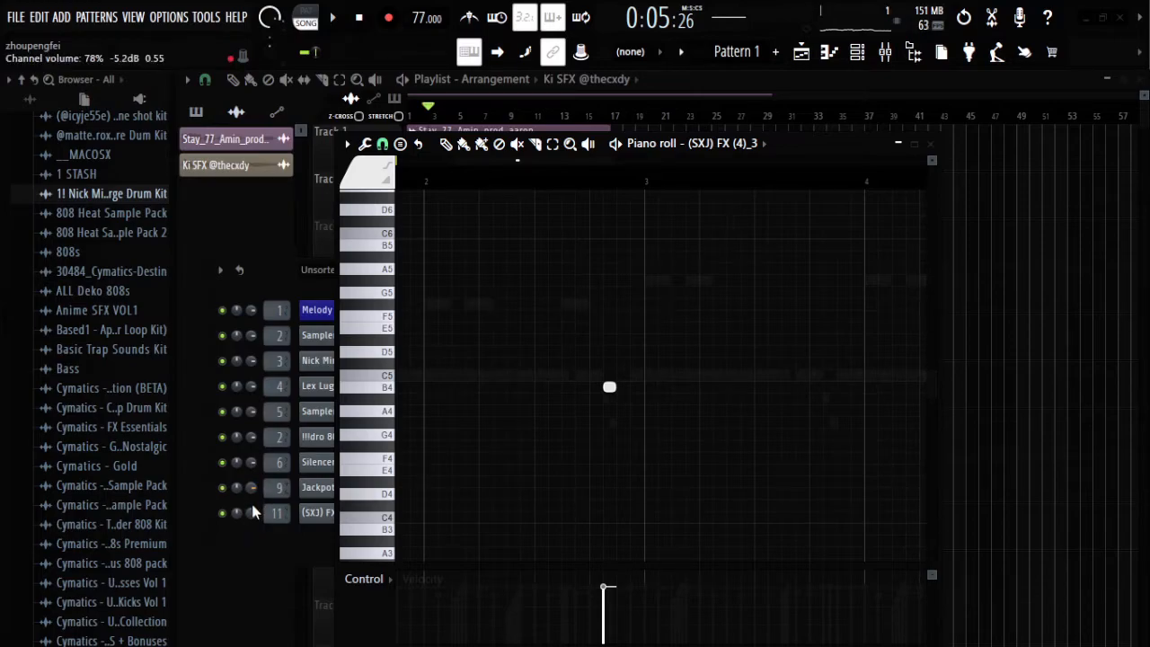
Step: Raise the (SXJ) FX (4)_3 channel's volume to about 96% during playback and close the channel rack
{"action": "left_click", "coordinate": [254, 510]}
{"action": "key", "text": "space"}
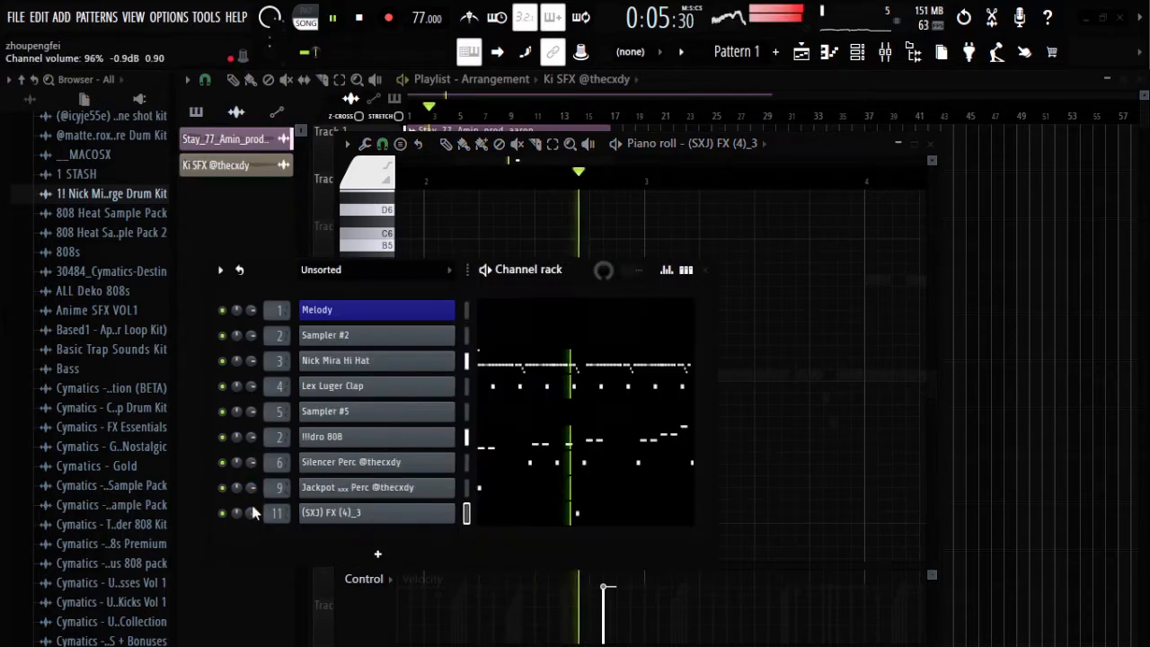
{"action": "left_click", "coordinate": [706, 270]}
{"action": "key", "text": "space"}
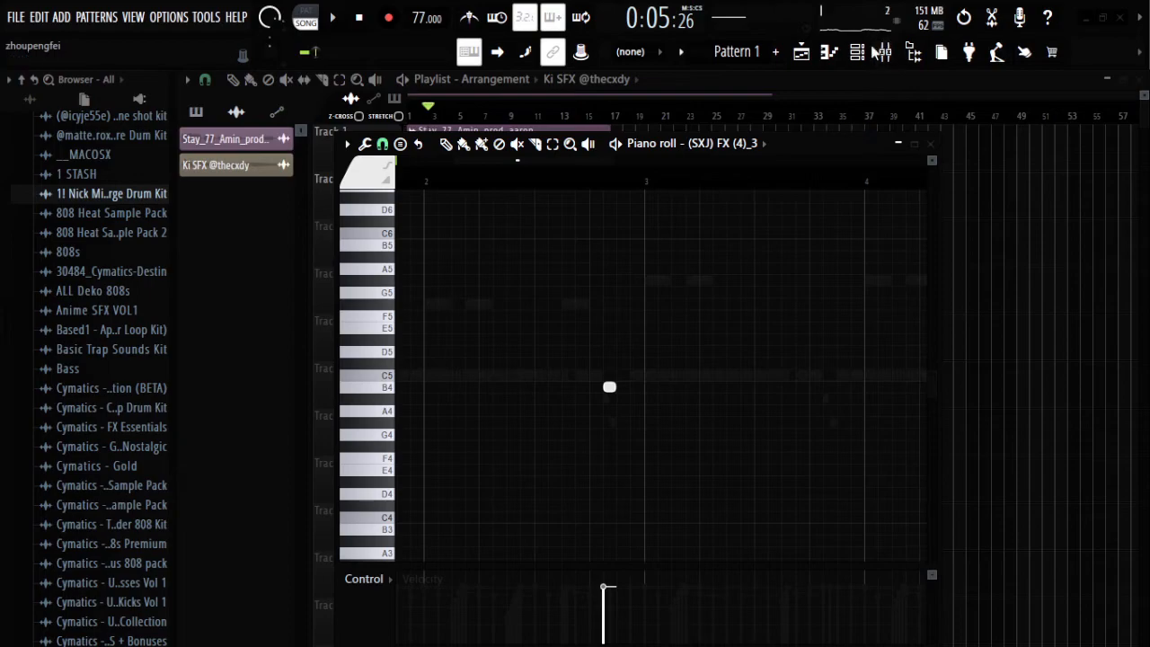
Step: Add Fruity Reeverb 2 to mixer insert 11 and raise its wet level during playback
{"action": "left_click", "coordinate": [883, 54]}
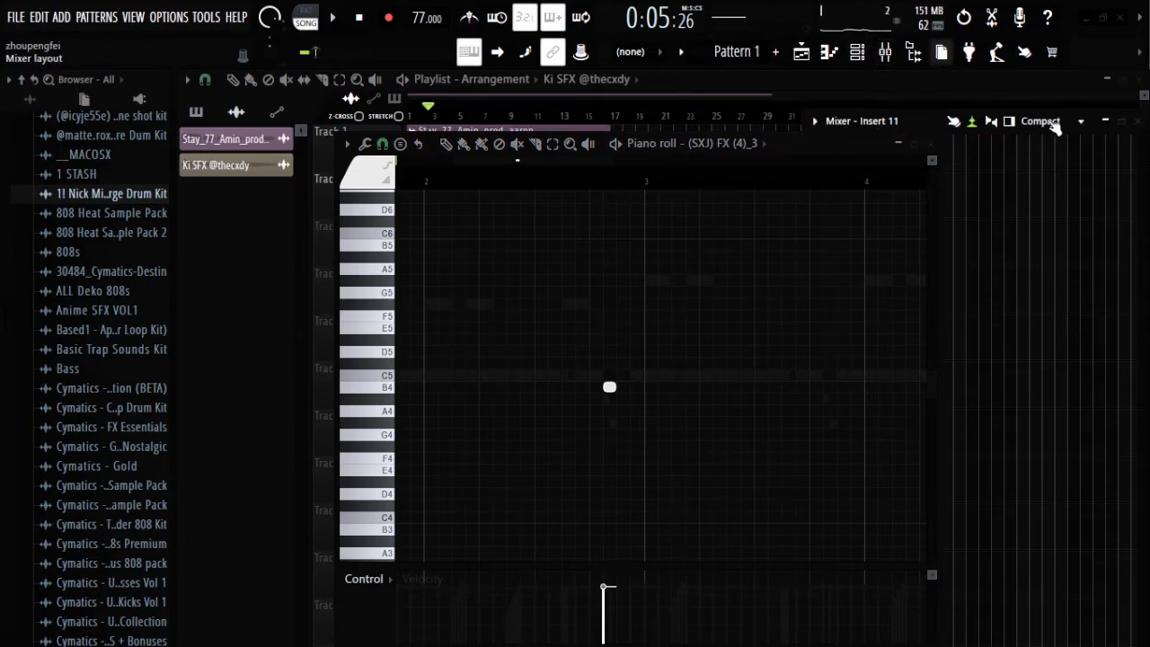
{"action": "left_click", "coordinate": [1106, 121]}
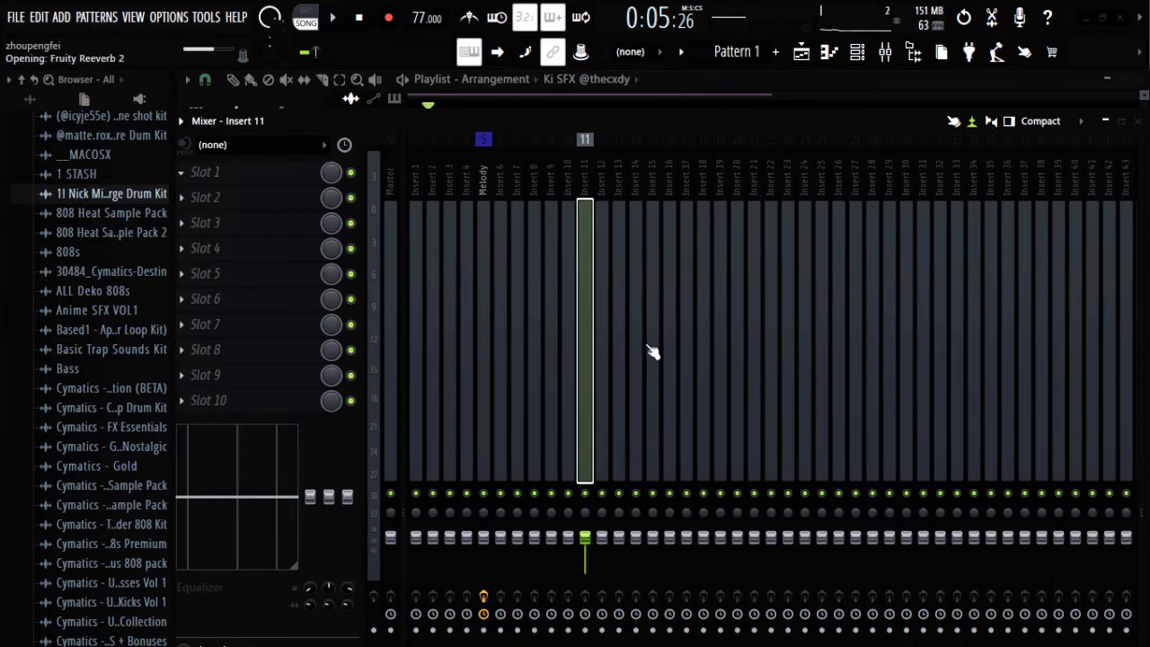
{"action": "key", "text": "space"}
{"action": "left_click_drag", "start_coordinate": [618, 217], "coordinate": [620, 193]}
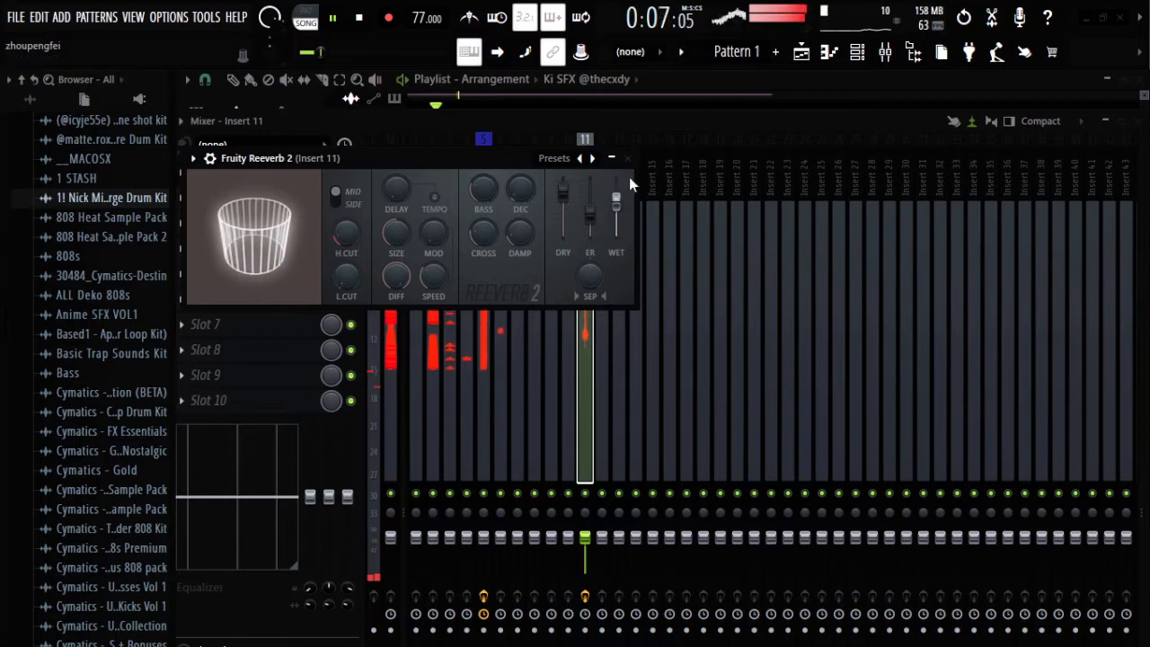
{"action": "left_click", "coordinate": [627, 159]}
Step: Check the Jackpot Perc channel's sample settings and lower the time-stretching pitch of the (SXJ) FX (4)_3 sample
{"action": "key", "text": "F7"}
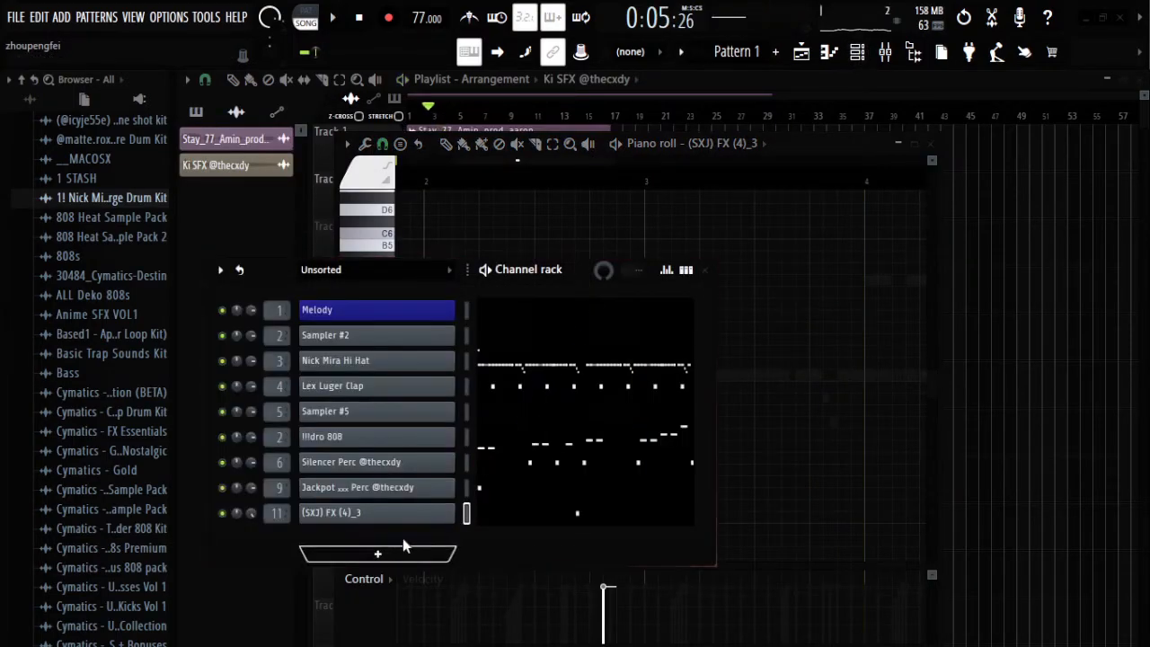
{"action": "left_click", "coordinate": [416, 487]}
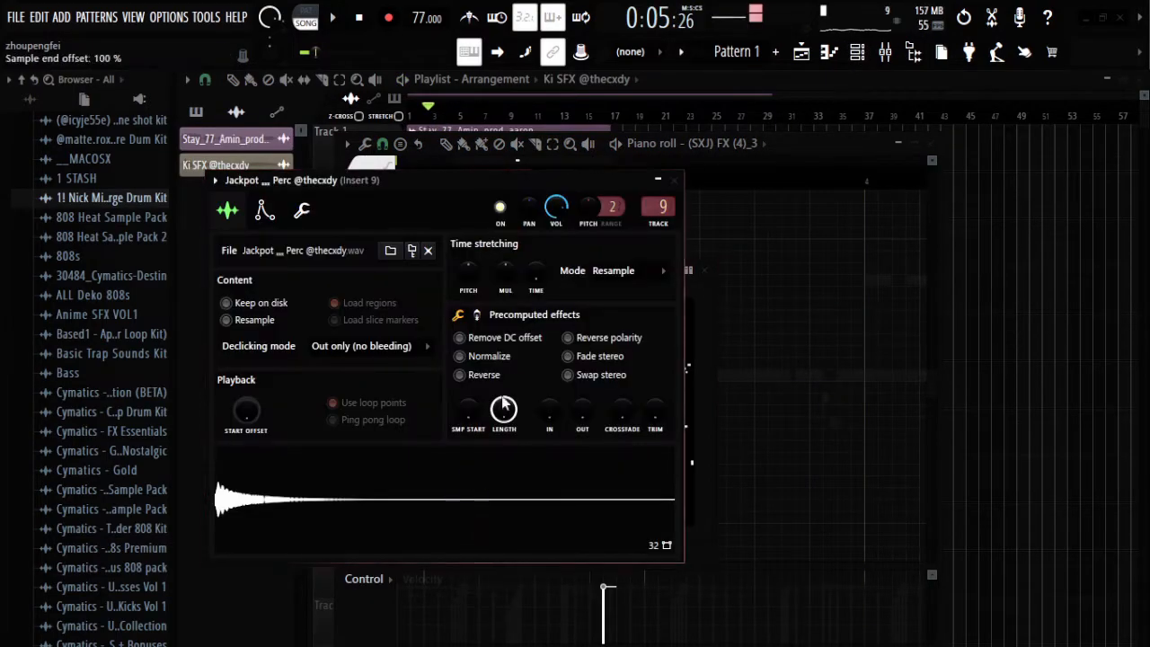
{"action": "left_click", "coordinate": [676, 180]}
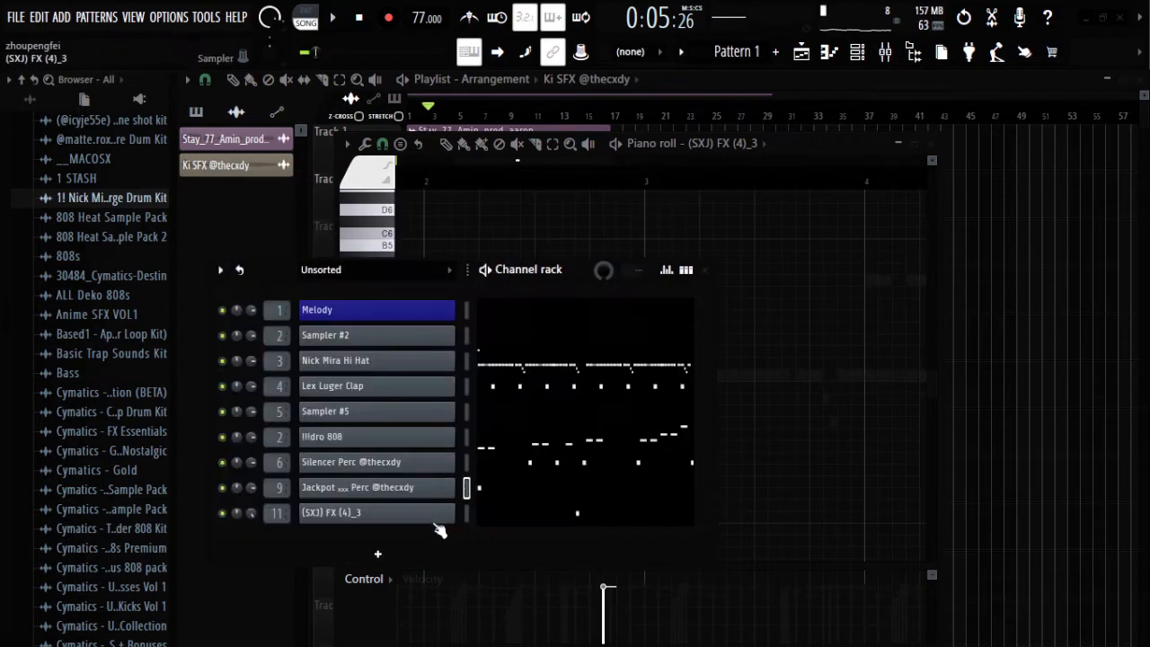
{"action": "left_click", "coordinate": [441, 510]}
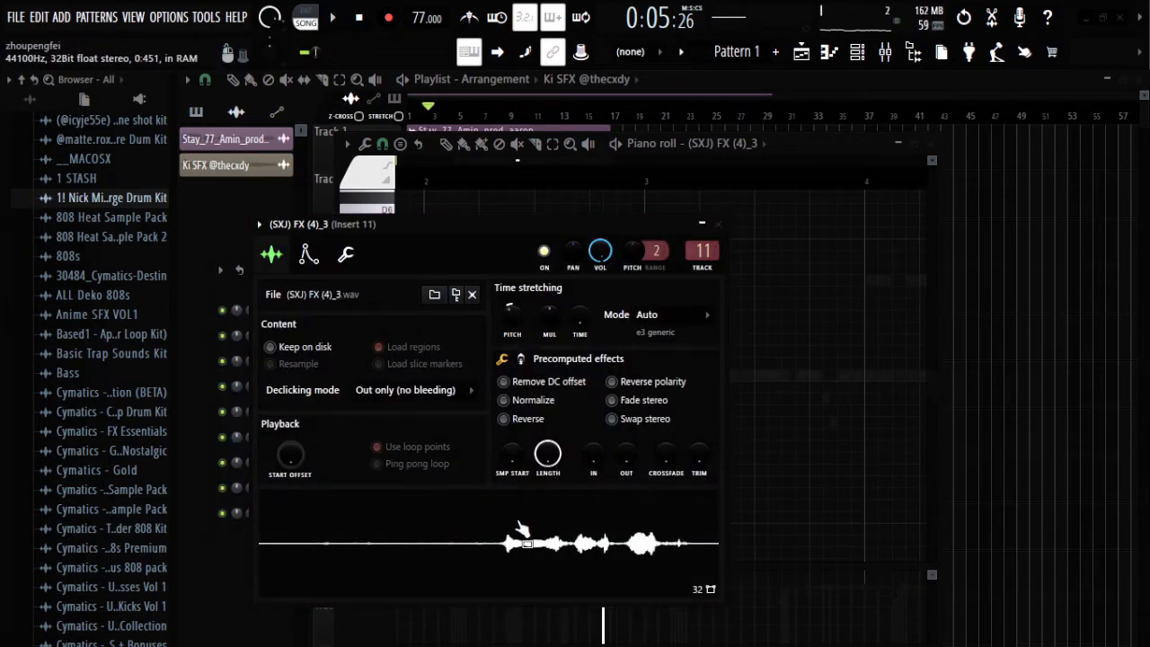
{"action": "left_click", "coordinate": [718, 225]}
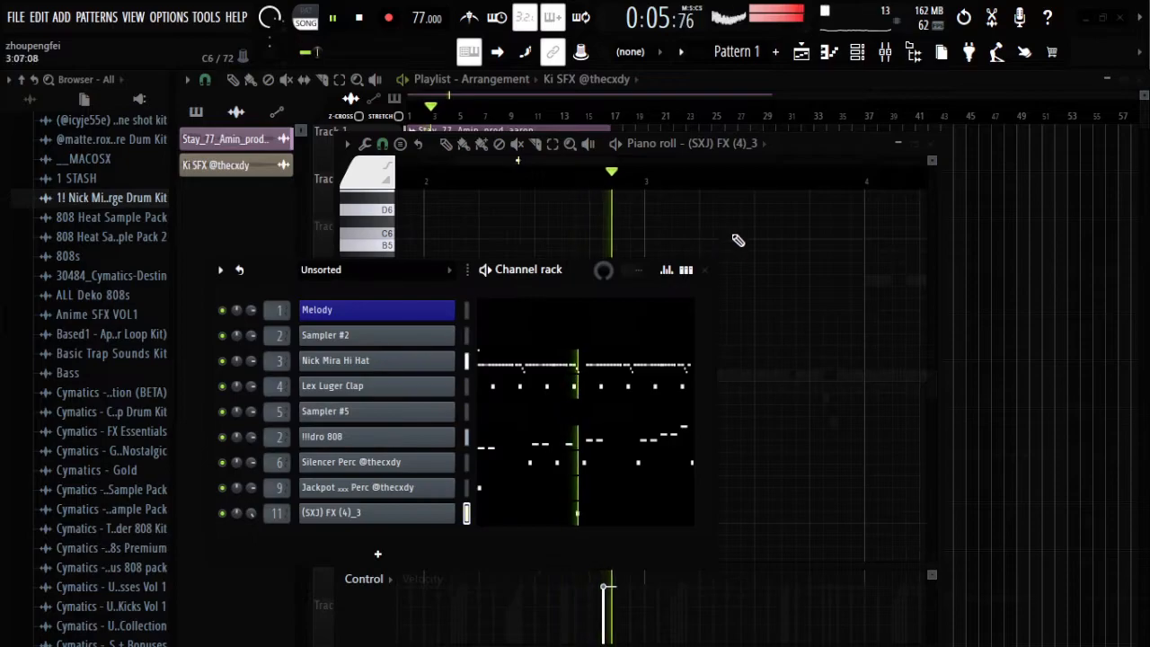
Step: Close the channel rack and piano roll, listen to the playlist arrangement and look through the sample folders
{"action": "left_click", "coordinate": [704, 269]}
{"action": "left_click", "coordinate": [918, 146]}
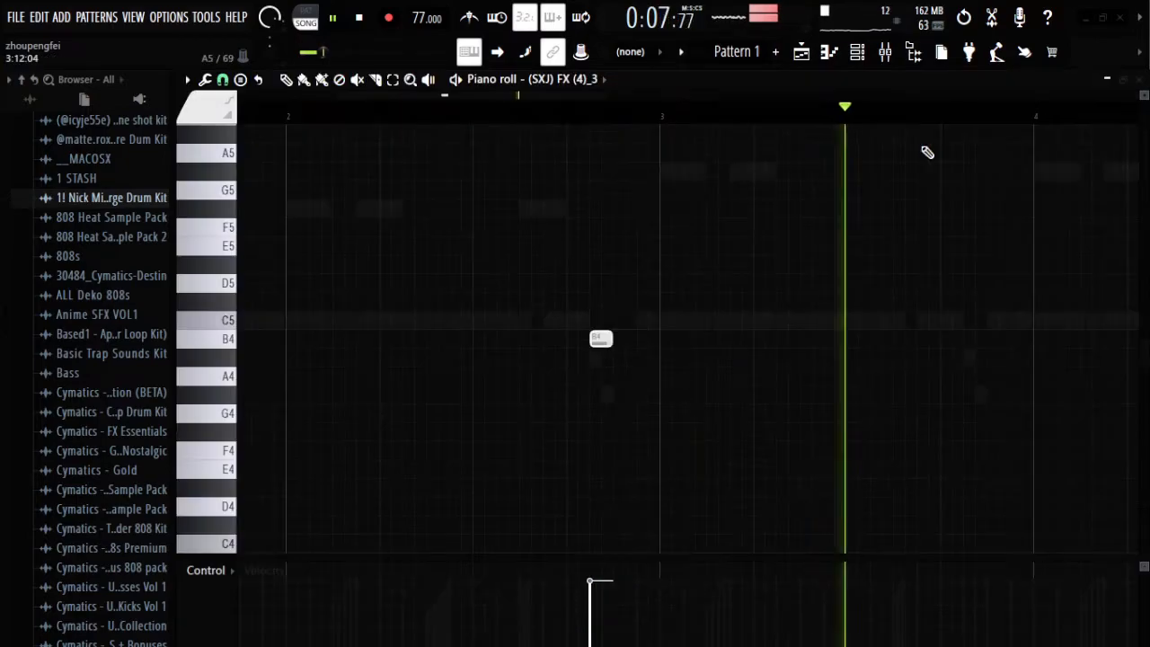
{"action": "left_click", "coordinate": [1140, 81]}
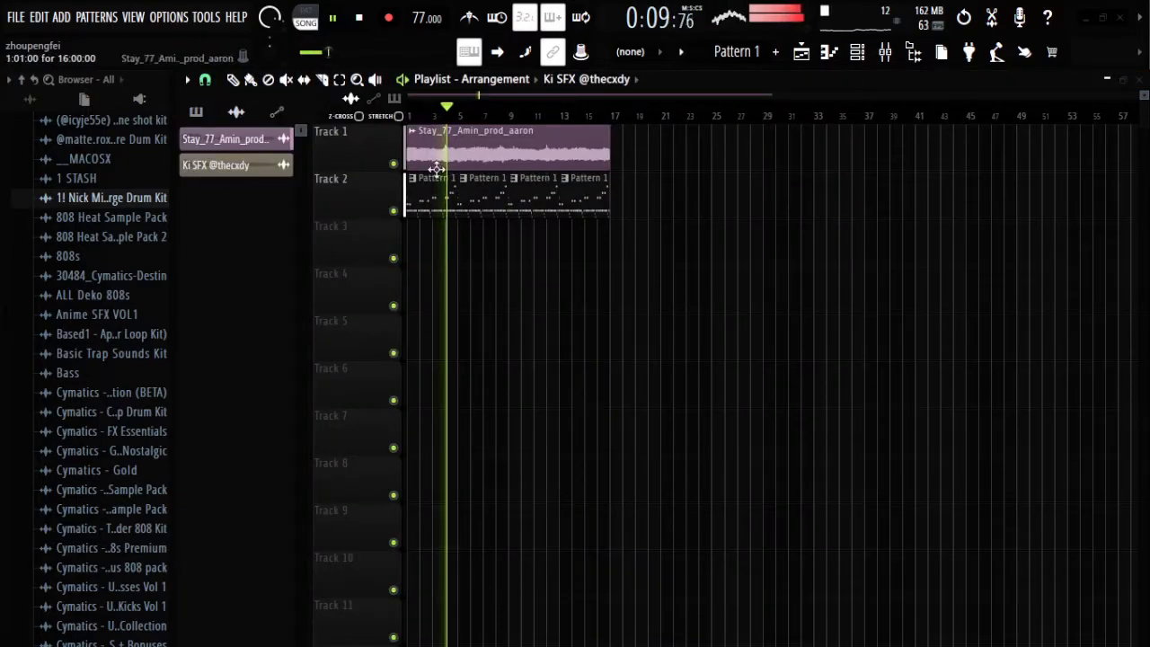
{"action": "scroll", "coordinate": [102, 404], "scroll_direction": "up", "scroll_amount": 5}
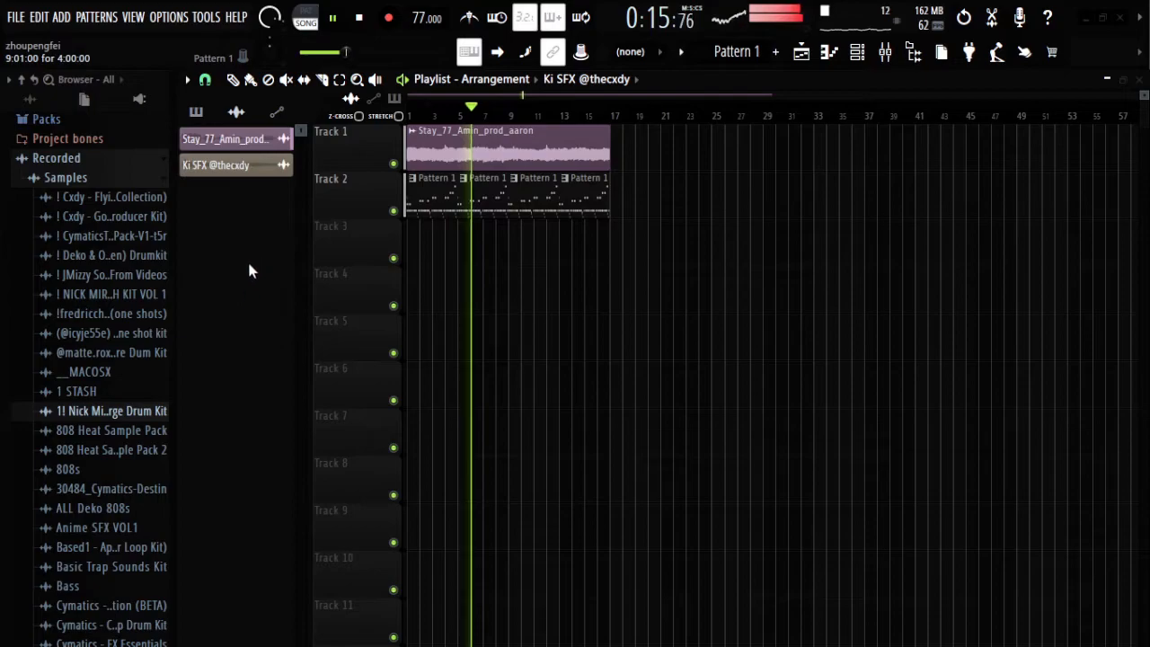
{"action": "scroll", "coordinate": [104, 423], "scroll_direction": "up", "scroll_amount": 3}
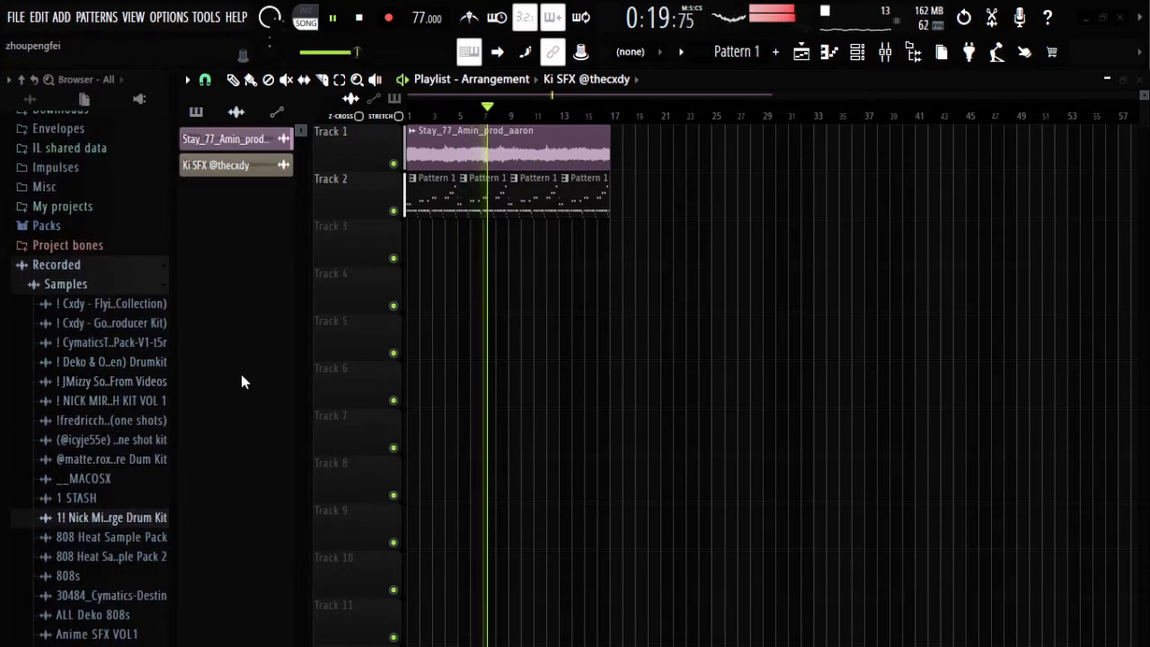
Step: Set the (SXJ) FX (4)_3 sample's time-stretching pitch shift to -110 cents and check it during playback
{"action": "left_click", "coordinate": [857, 56]}
{"action": "key", "text": "space"}
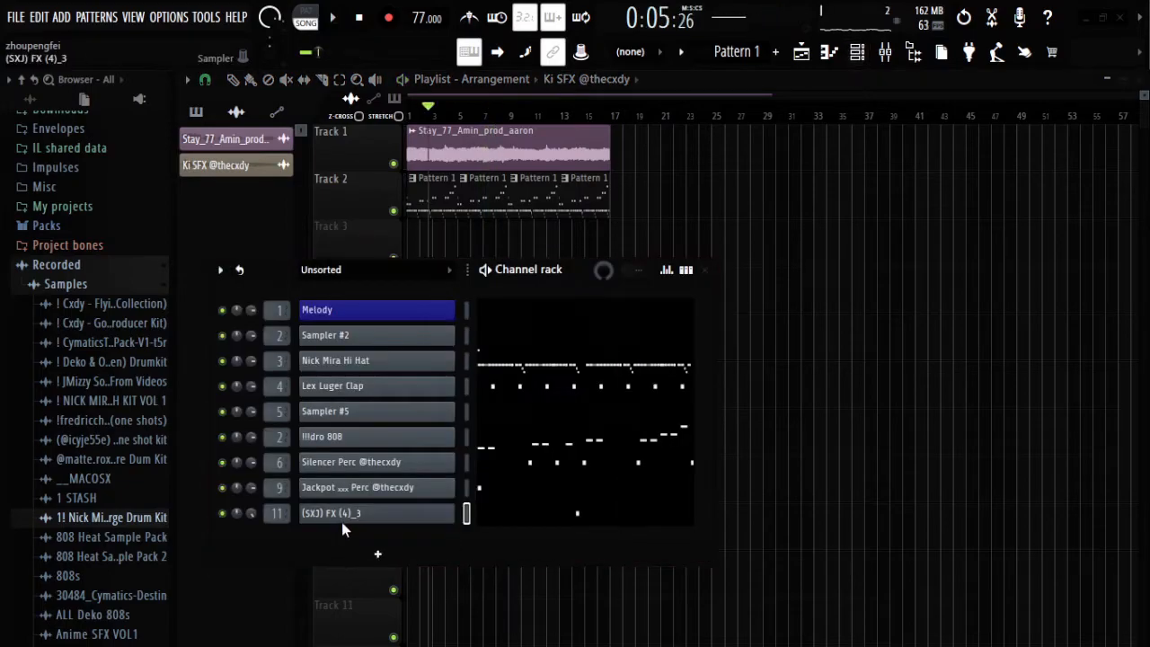
{"action": "left_click", "coordinate": [435, 513]}
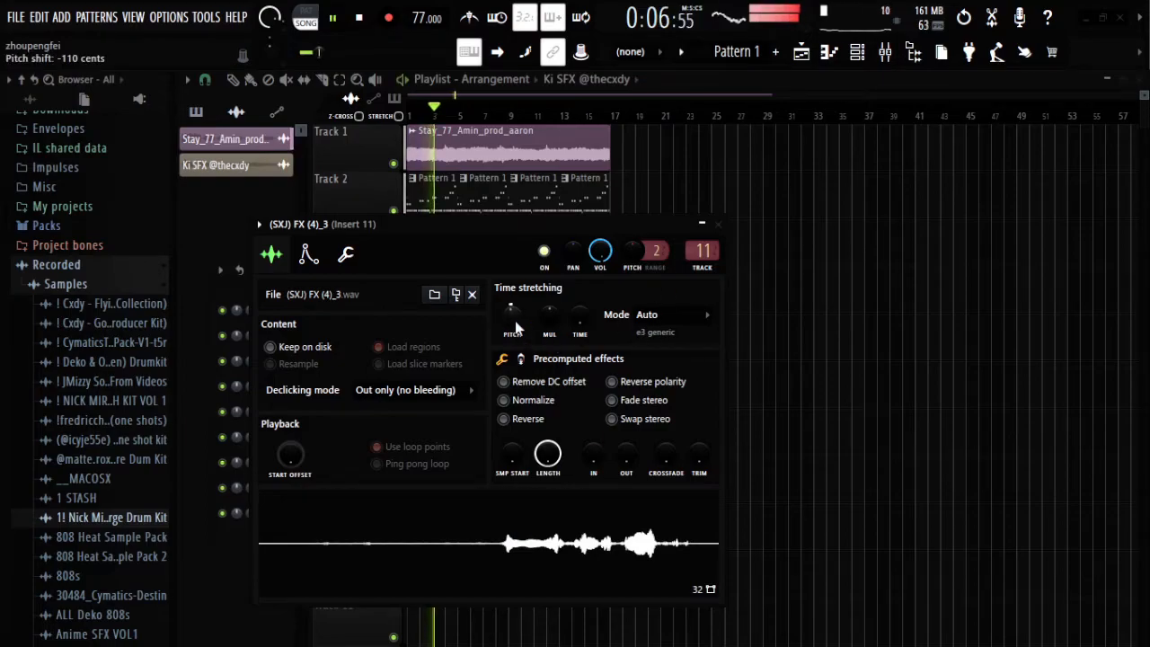
{"action": "left_click", "coordinate": [718, 223]}
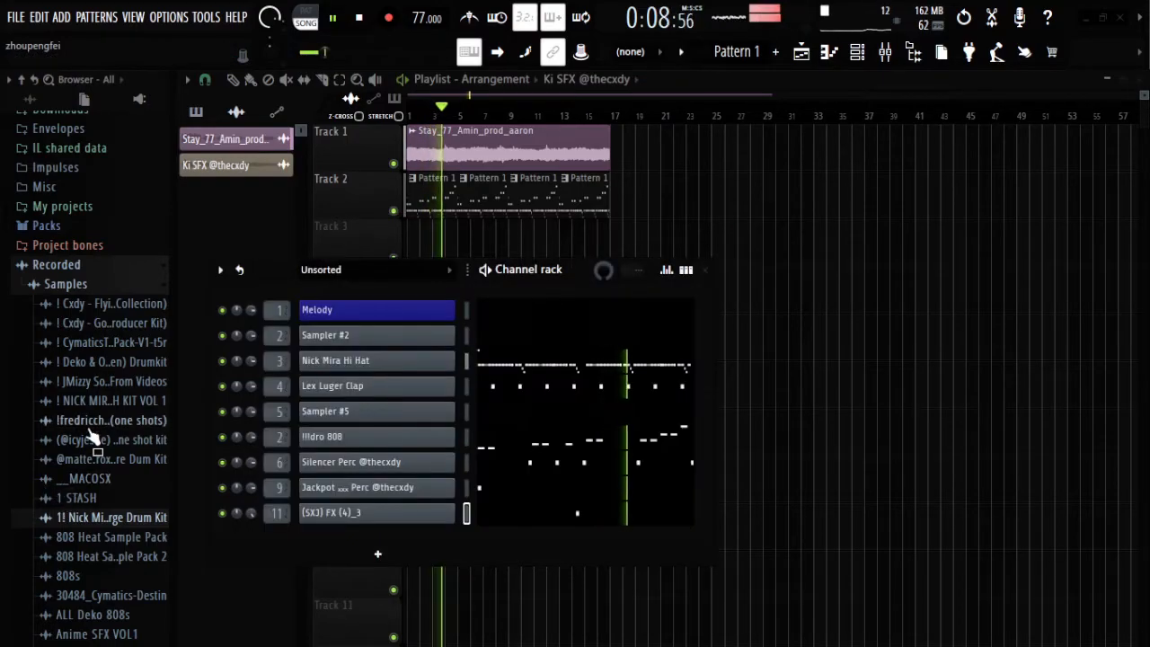
Step: Look through the sample folders for further effects, stop playback and close the channel rack
{"action": "scroll", "coordinate": [95, 449], "scroll_direction": "up", "scroll_amount": 3}
{"action": "scroll", "coordinate": [116, 476], "scroll_direction": "down", "scroll_amount": 10}
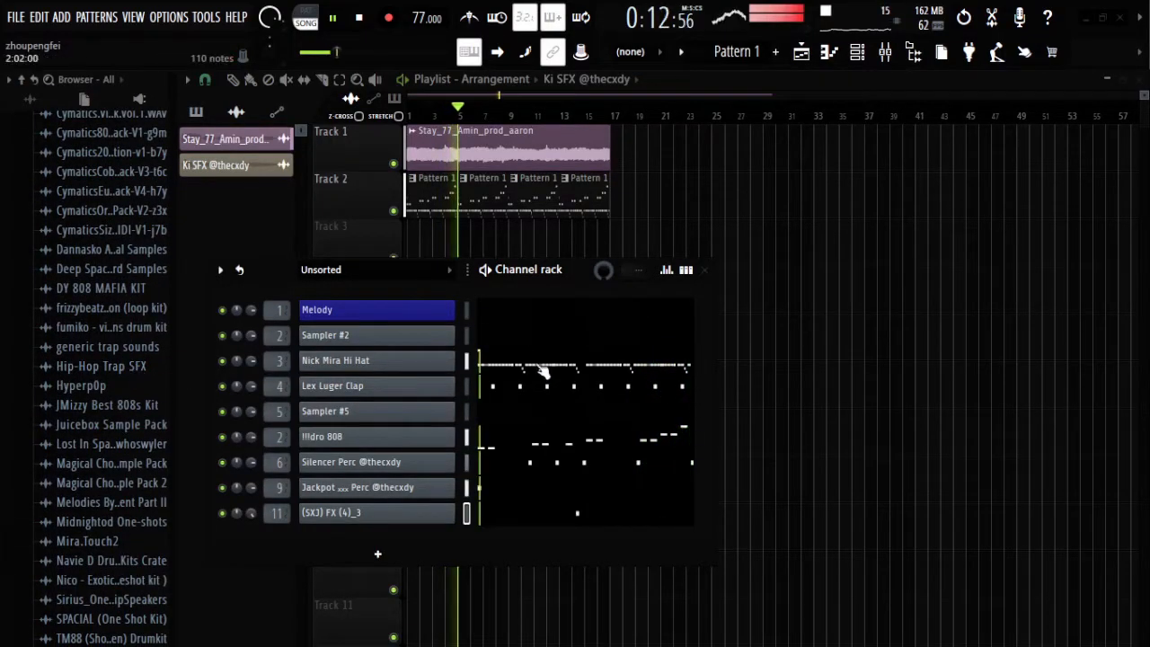
{"action": "key", "text": "space"}
{"action": "left_click", "coordinate": [705, 270]}
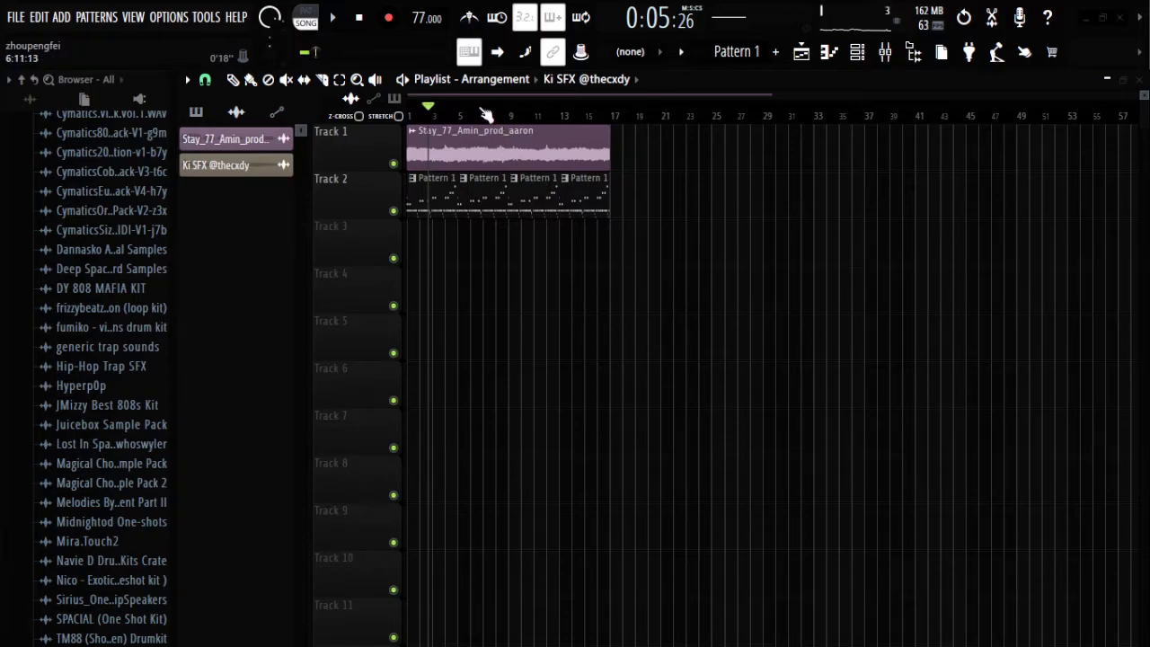
Step: Trim about one beat off the end of the second Pattern 1 clip to leave a gap before bar 9
{"action": "scroll", "coordinate": [499, 118], "scroll_direction": "up", "scroll_amount": 4}
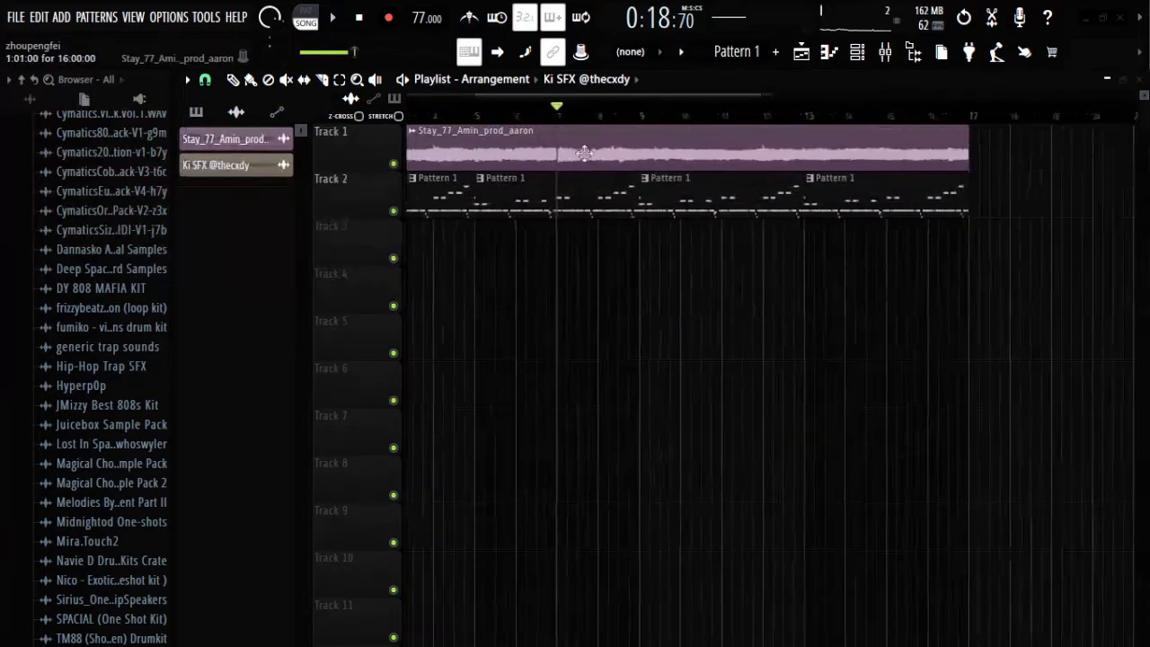
{"action": "left_click", "coordinate": [690, 205]}
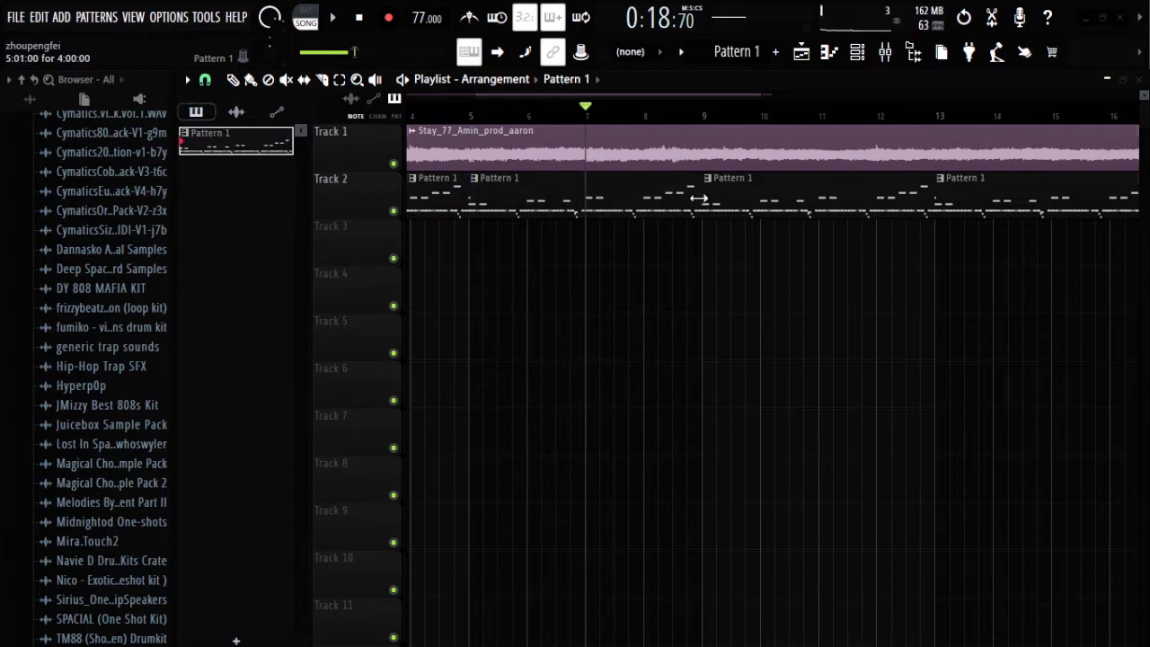
{"action": "scroll", "coordinate": [111, 363], "scroll_direction": "up", "scroll_amount": 2}
Step: Open the Hip-Hop Trap SFX folder and place London [FX's] on playlist track 3 at bar 9
{"action": "scroll", "coordinate": [113, 377], "scroll_direction": "up", "scroll_amount": 3}
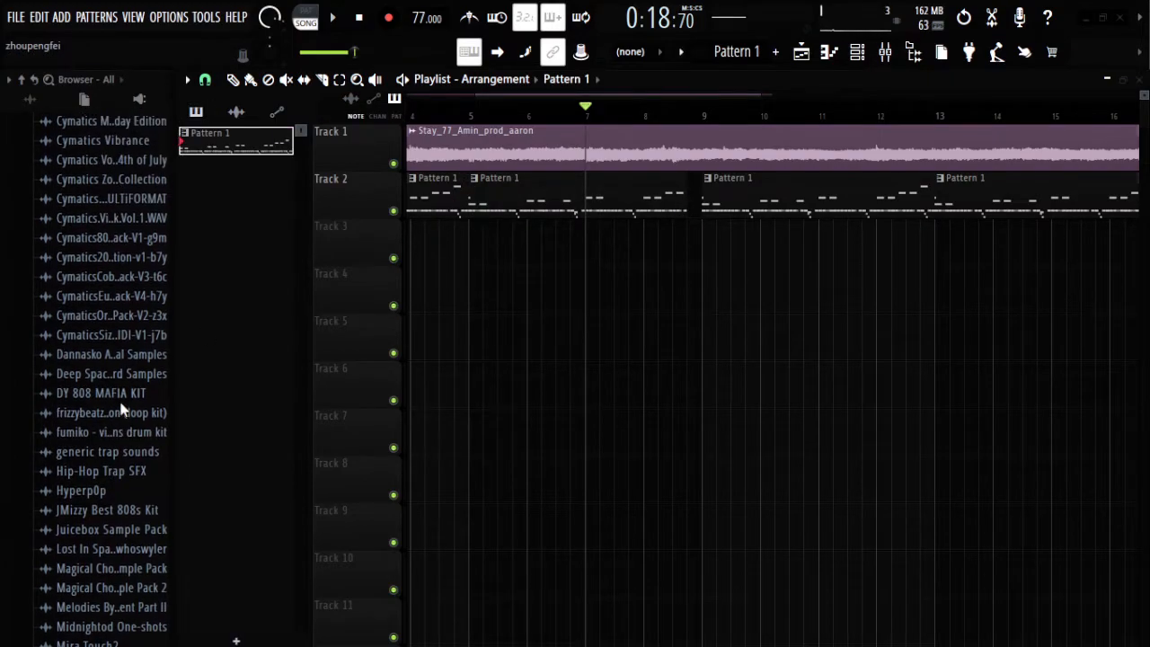
{"action": "left_click", "coordinate": [120, 474]}
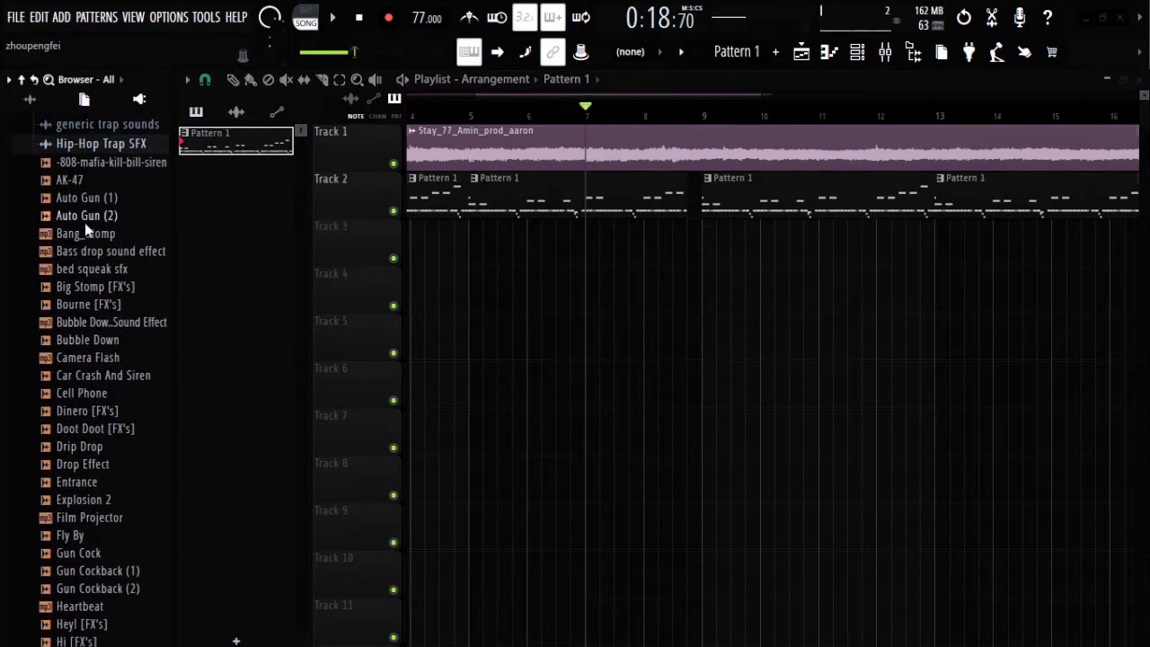
{"action": "scroll", "coordinate": [118, 396], "scroll_direction": "down", "scroll_amount": 2}
{"action": "scroll", "coordinate": [121, 423], "scroll_direction": "down", "scroll_amount": 6}
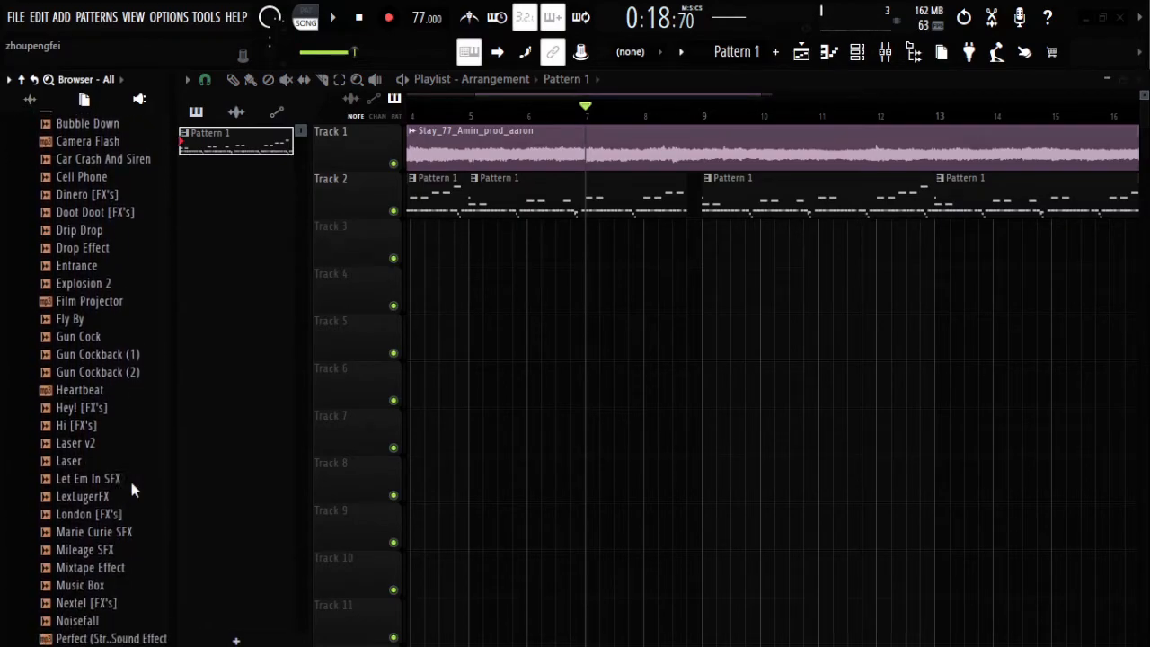
{"action": "left_click_drag", "start_coordinate": [116, 410], "coordinate": [697, 259]}
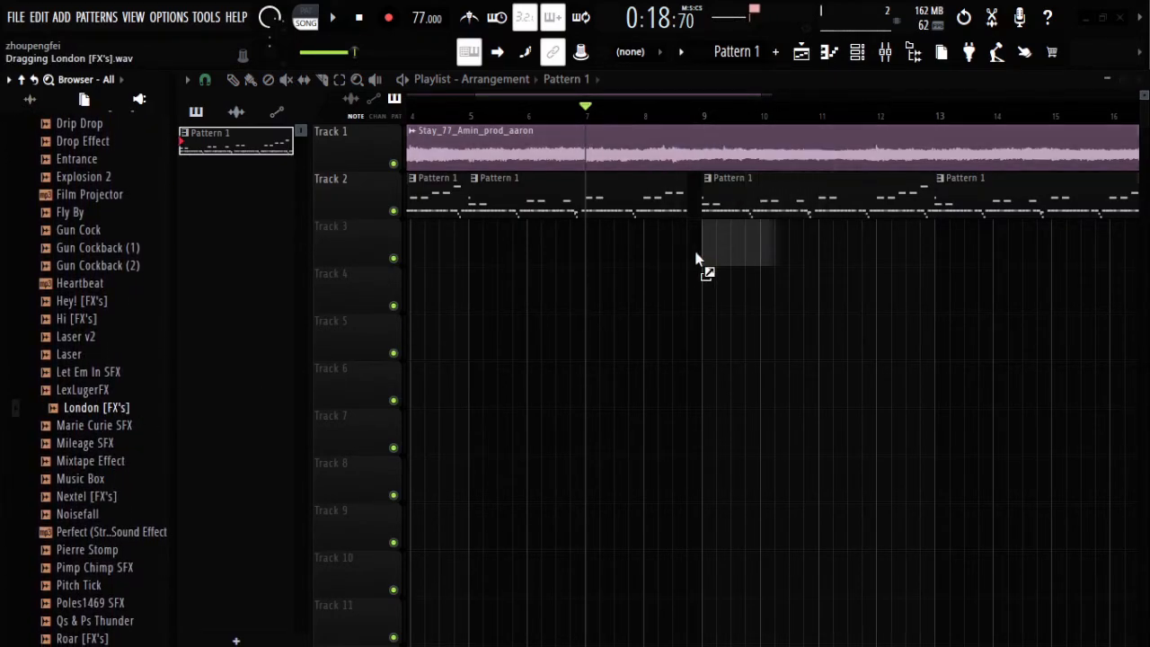
Step: Make the Pattern 1 clip at bar 9 unique as Pattern 2 and replace the clip at bar 13 with Pattern 2
{"action": "scroll", "coordinate": [644, 117], "scroll_direction": "down", "scroll_amount": 5}
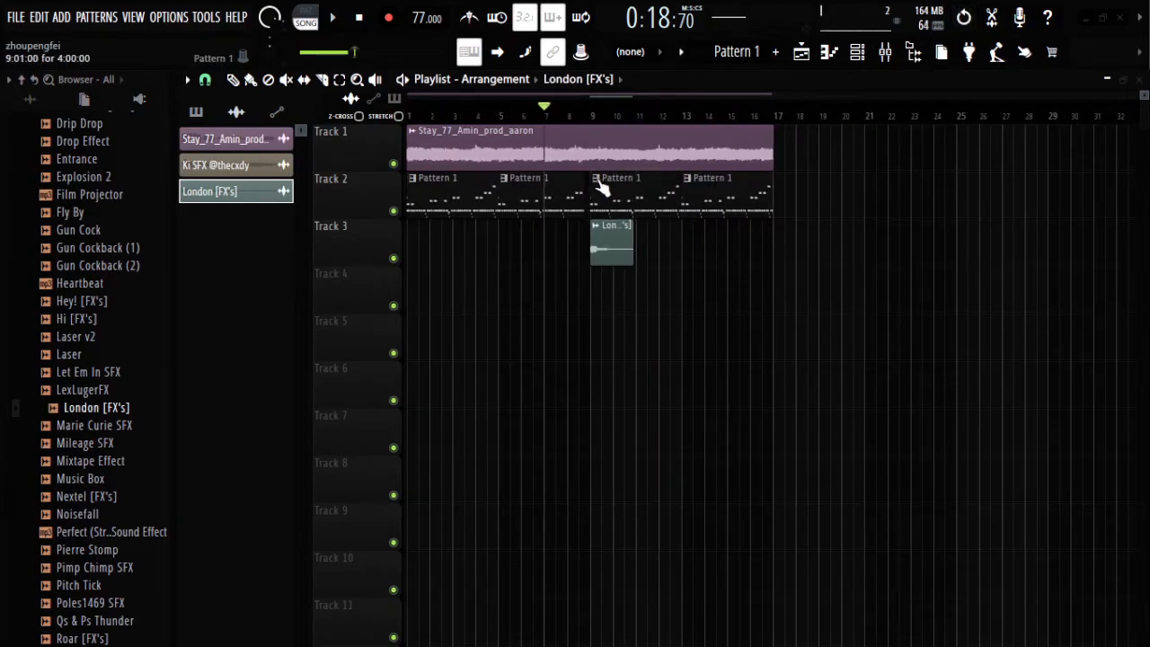
{"action": "left_click", "coordinate": [612, 297]}
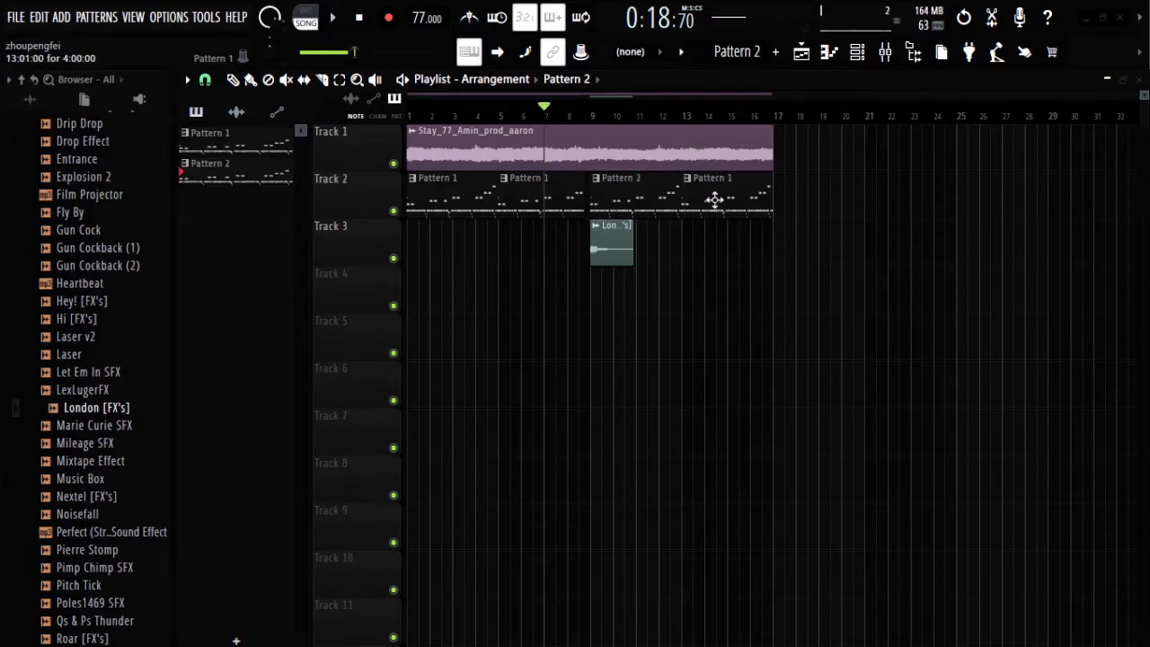
{"action": "mouse_move", "coordinate": [705, 192]}
{"action": "left_mouse_down"}
{"action": "mouse_move", "coordinate": [651, 219]}
{"action": "mouse_move", "coordinate": [702, 196]}
{"action": "left_mouse_up"}
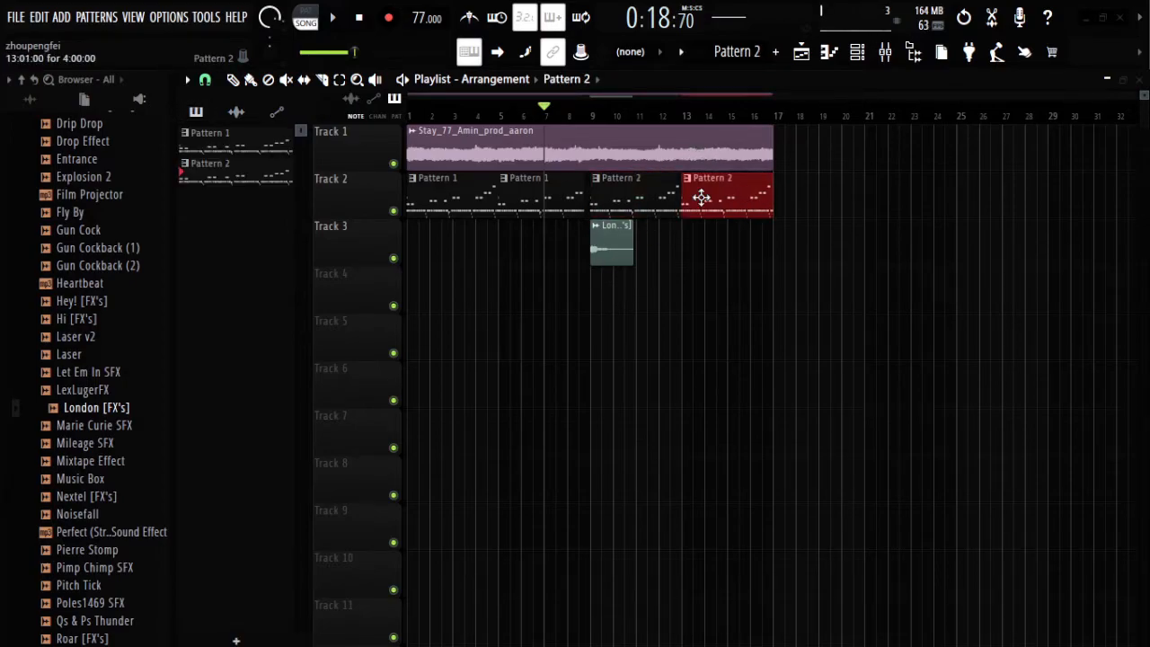
Step: Find Nick Mira Kick in the JMizzy sound folders and add it to the channel rack as a new channel
{"action": "left_click", "coordinate": [858, 53]}
{"action": "scroll", "coordinate": [65, 357], "scroll_direction": "up", "scroll_amount": 14}
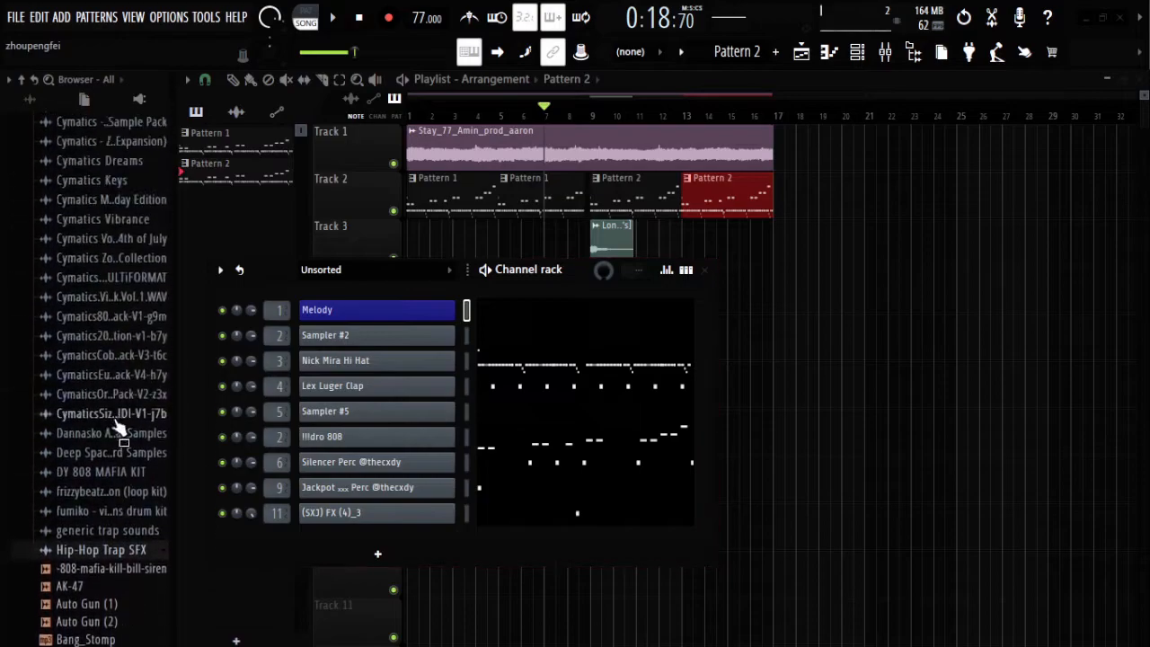
{"action": "scroll", "coordinate": [121, 405], "scroll_direction": "up", "scroll_amount": 20}
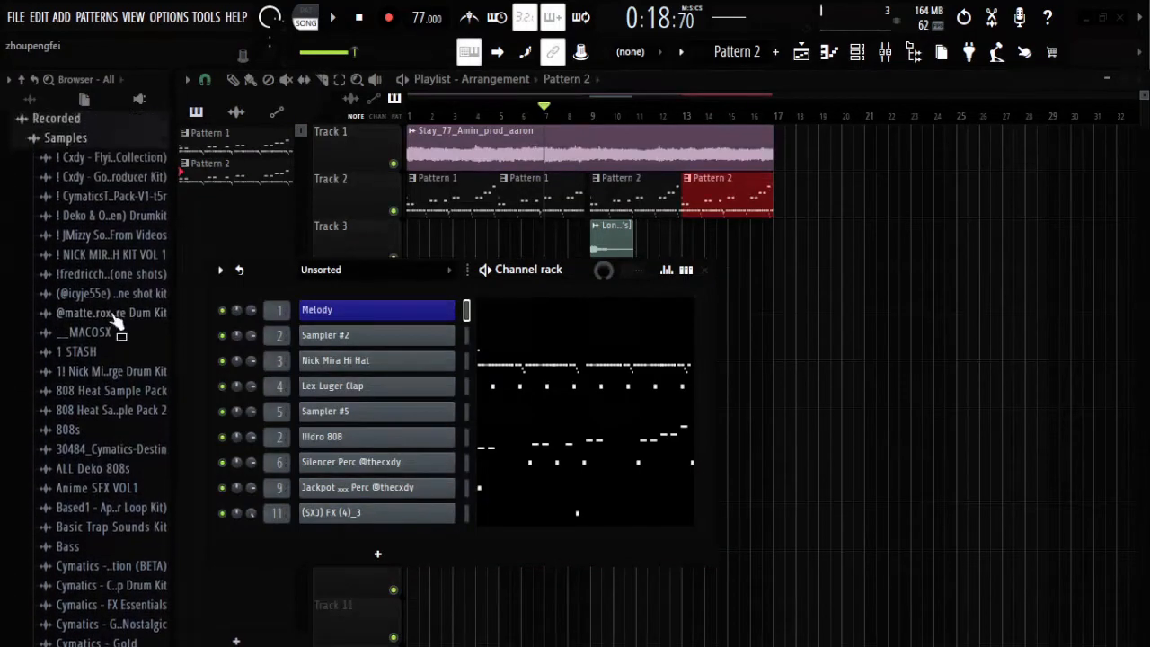
{"action": "scroll", "coordinate": [122, 365], "scroll_direction": "up", "scroll_amount": 1}
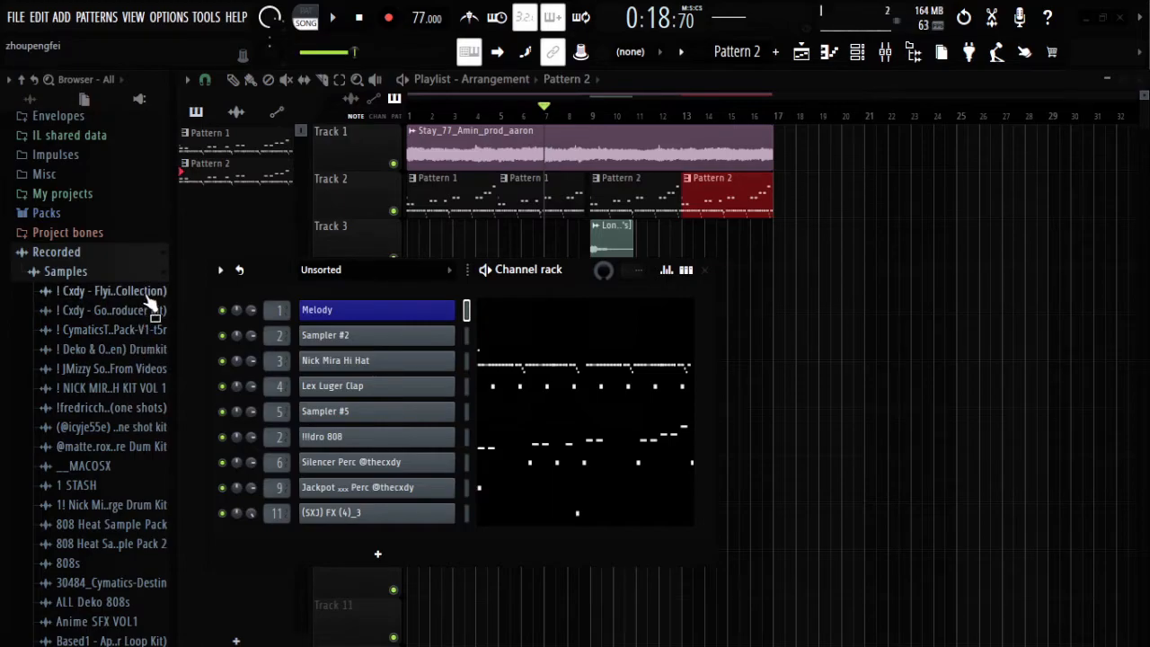
{"action": "left_click", "coordinate": [144, 374]}
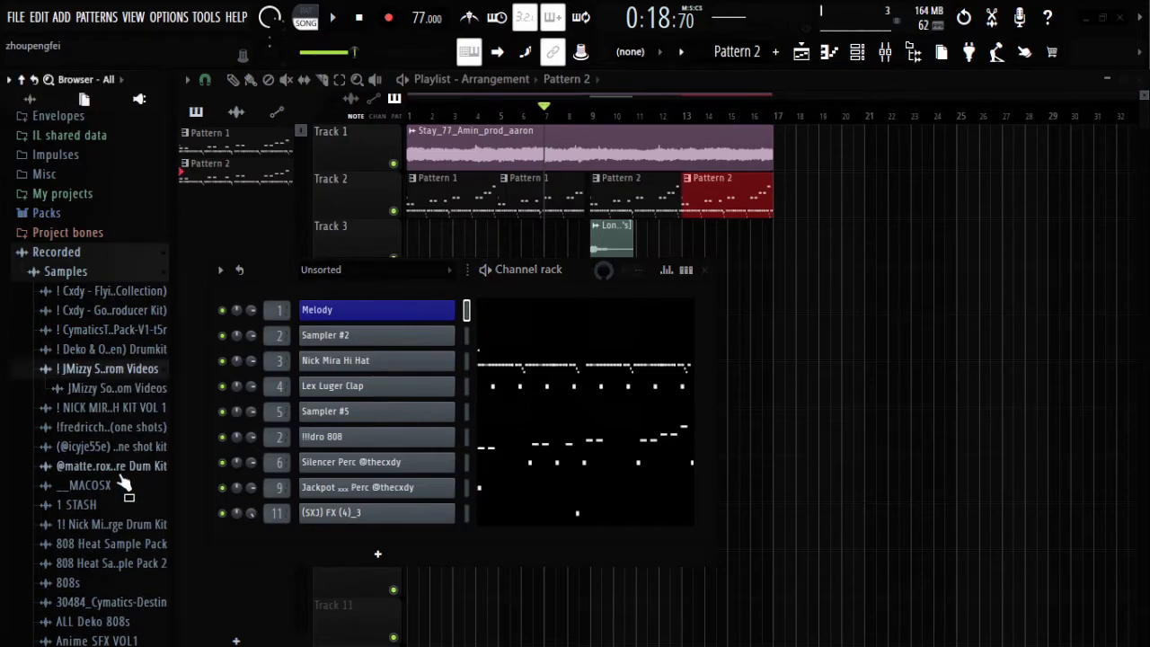
{"action": "left_click", "coordinate": [135, 392]}
{"action": "scroll", "coordinate": [118, 480], "scroll_direction": "down", "scroll_amount": 3}
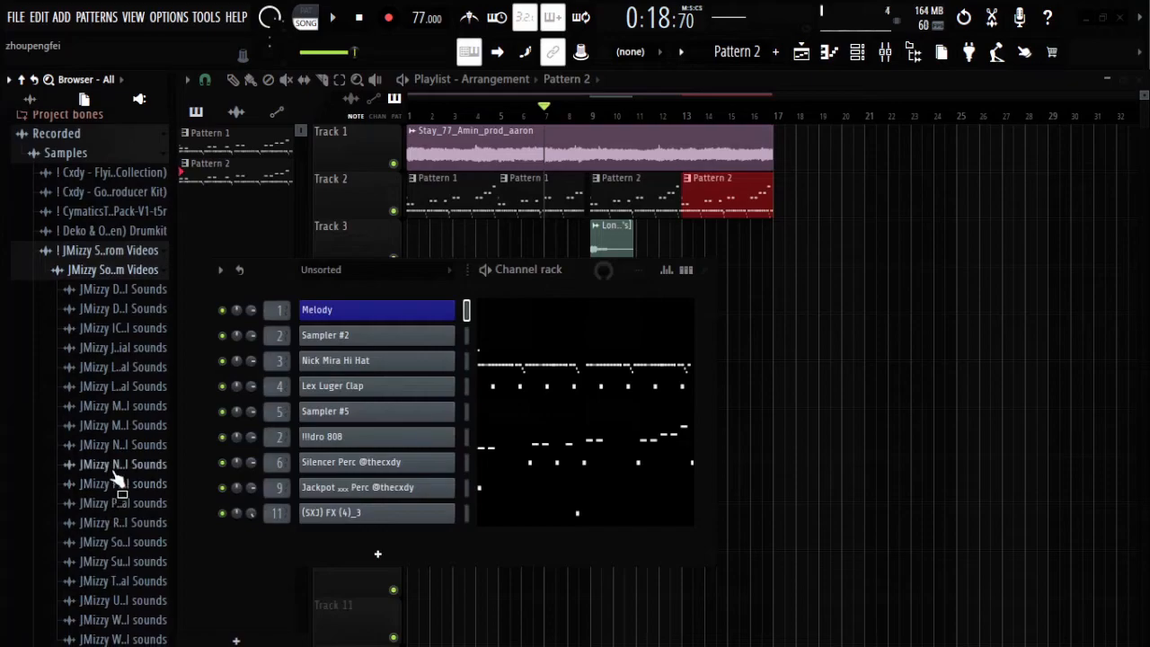
{"action": "left_click", "coordinate": [121, 465]}
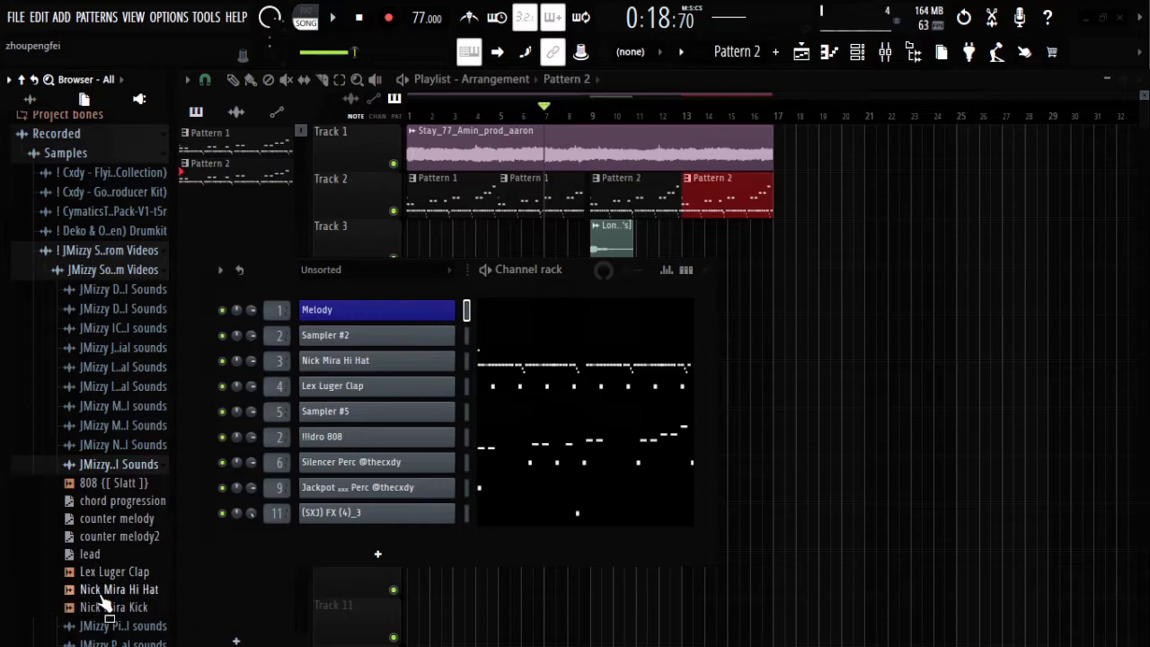
{"action": "left_click_drag", "start_coordinate": [117, 608], "coordinate": [368, 552]}
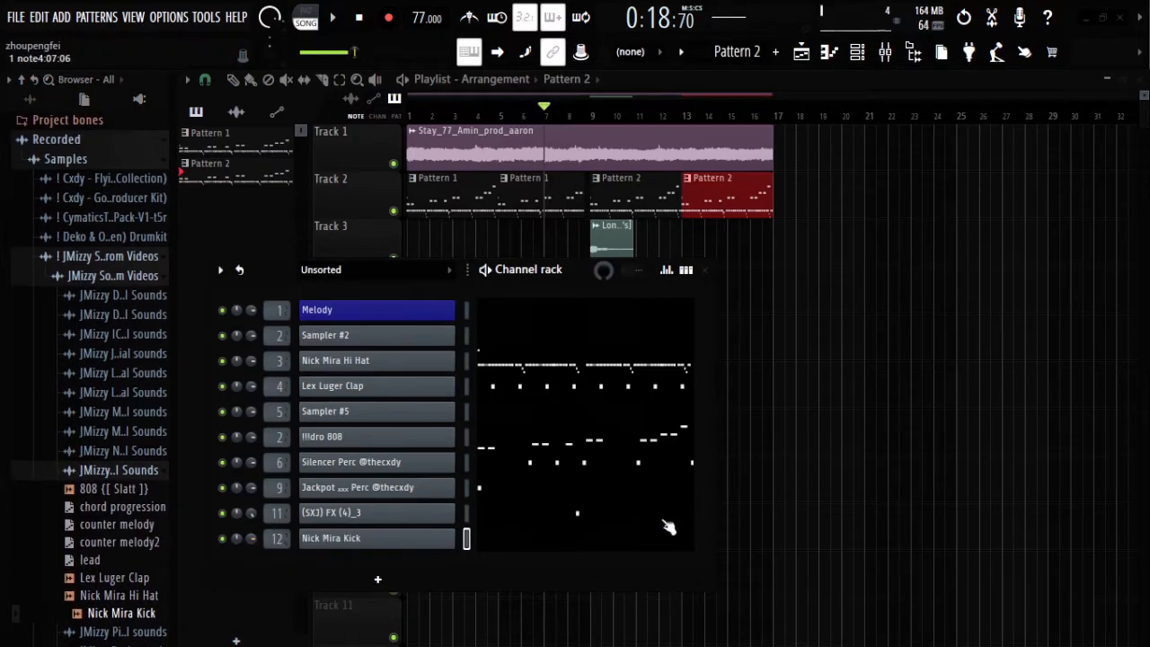
Step: Draw the first kick notes for Pattern 2 over the 808 ghost notes: one E5 in bar 1 and two F#5 in bar 2
{"action": "left_click", "coordinate": [617, 541]}
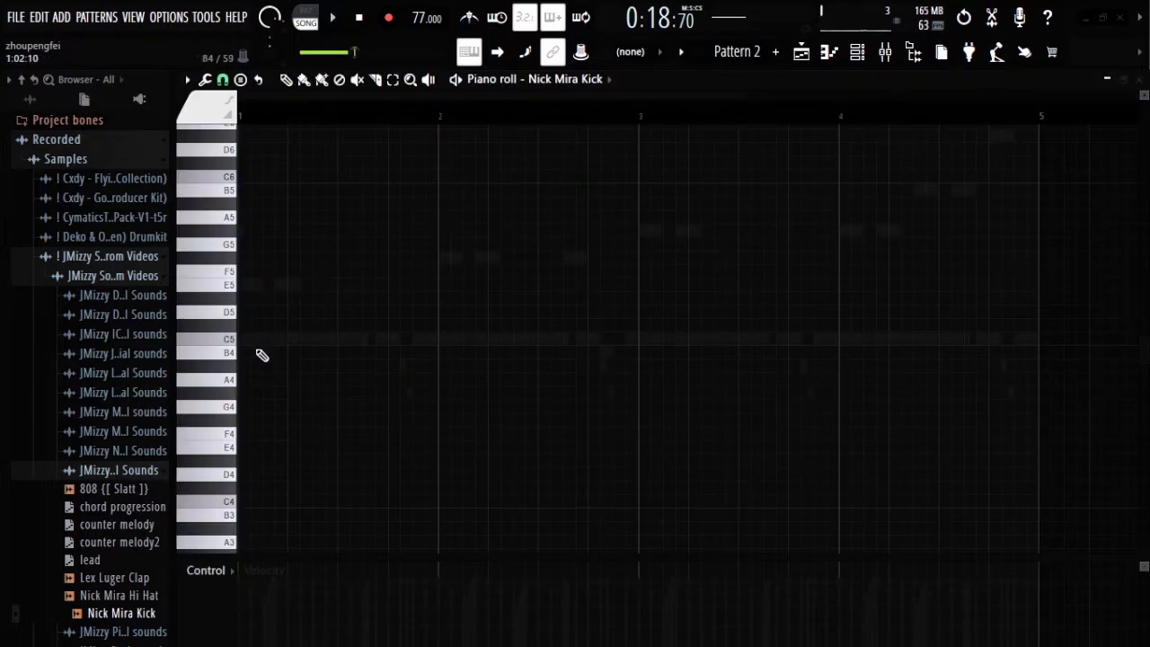
{"action": "scroll", "coordinate": [260, 118], "scroll_direction": "up", "scroll_amount": 4}
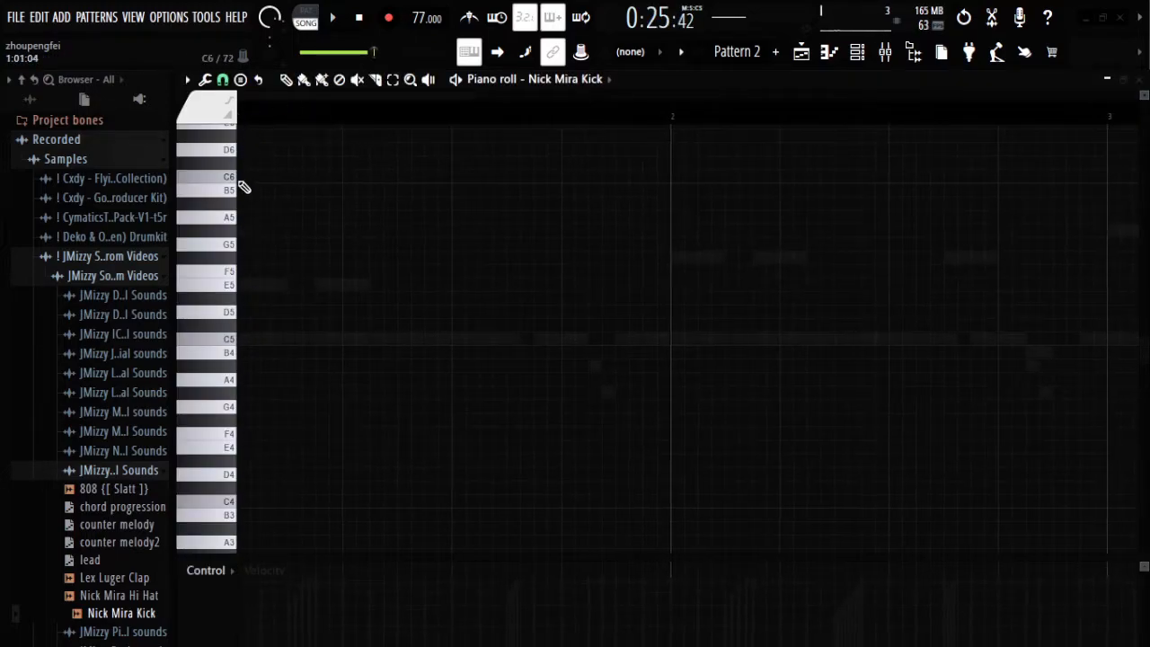
{"action": "key", "text": "space"}
{"action": "key", "text": "space"}
{"action": "left_click", "coordinate": [326, 285]}
{"action": "key", "text": "space"}
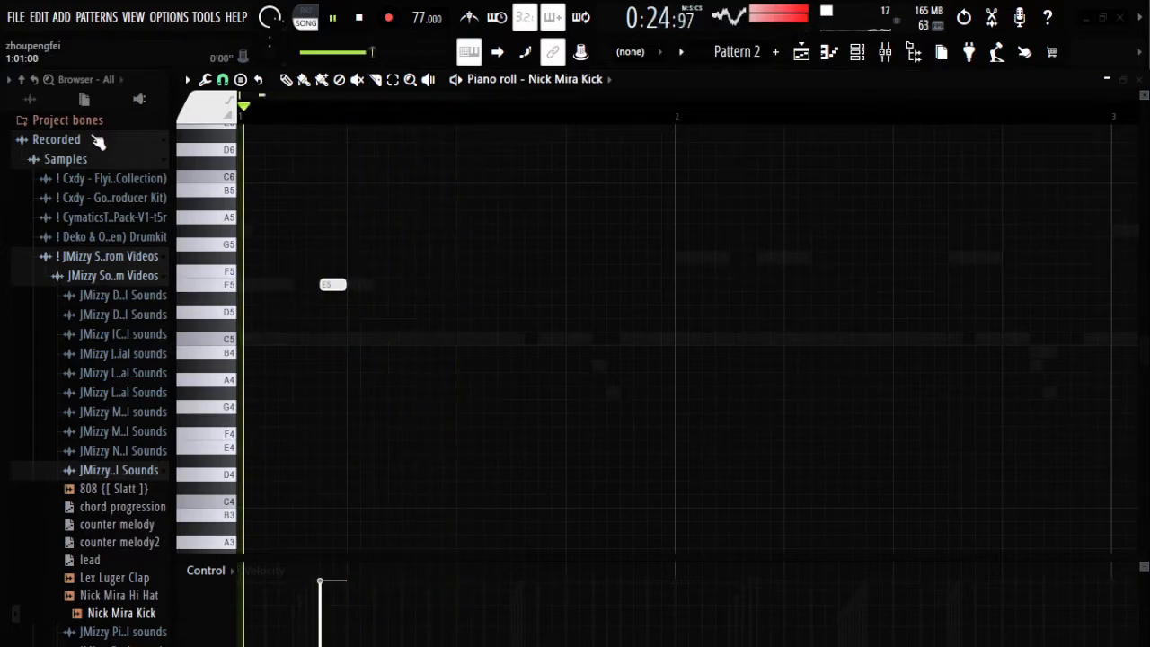
{"action": "left_click", "coordinate": [768, 269]}
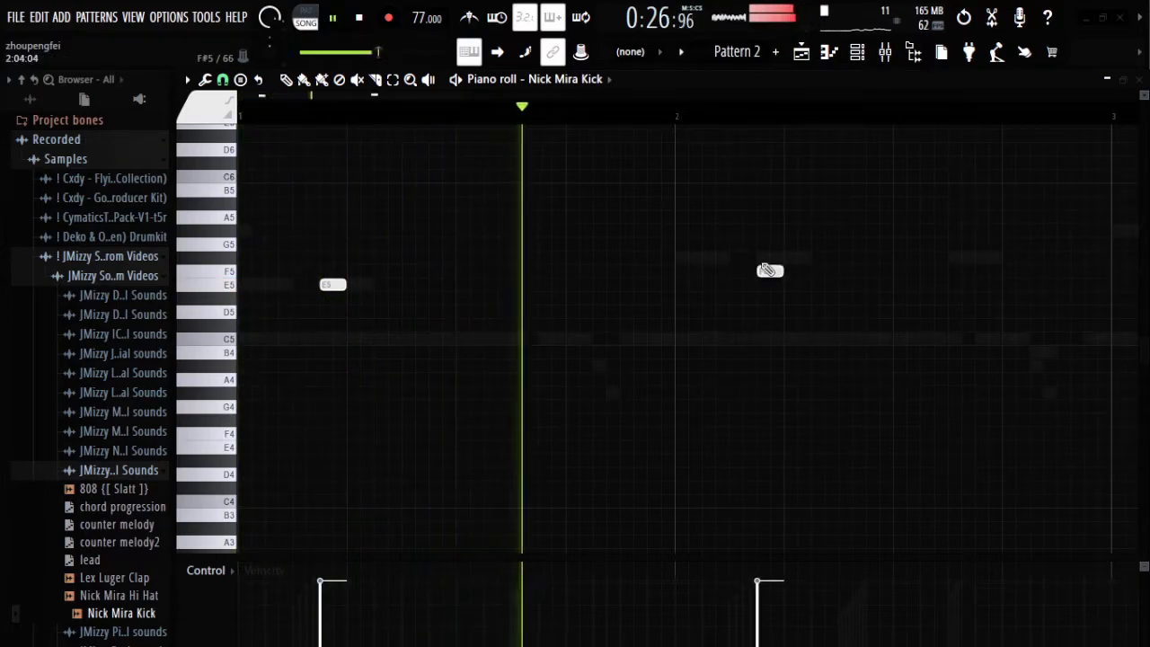
{"action": "left_click_drag", "start_coordinate": [770, 268], "coordinate": [770, 258]}
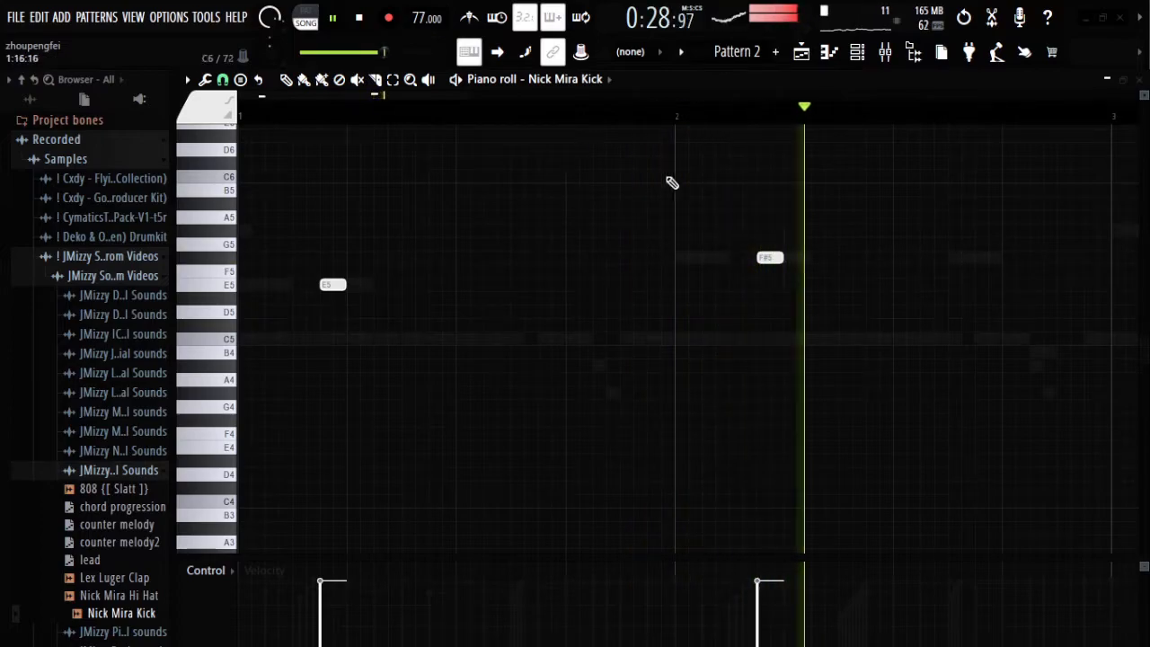
{"action": "left_click", "coordinate": [689, 259]}
{"action": "key", "text": "space"}
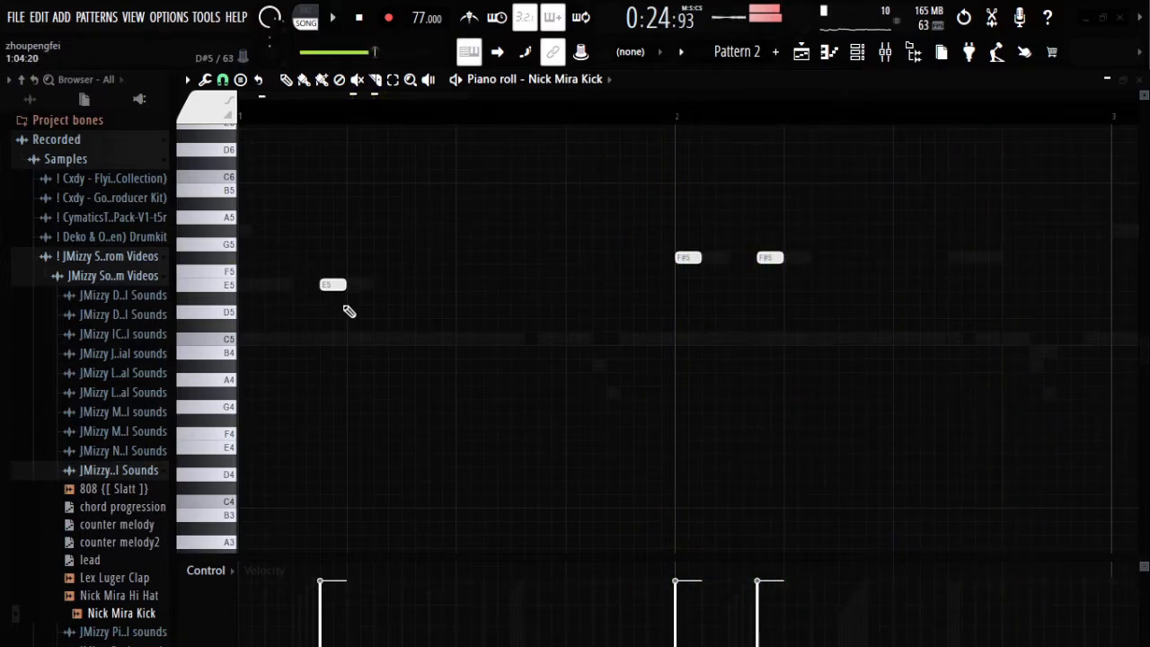
Step: Continue the kick line with two G#5 notes in bar 3, then a G#5 and a B5 in bar 4
{"action": "scroll", "coordinate": [565, 118], "scroll_direction": "down", "scroll_amount": 3}
{"action": "left_click", "coordinate": [734, 231]}
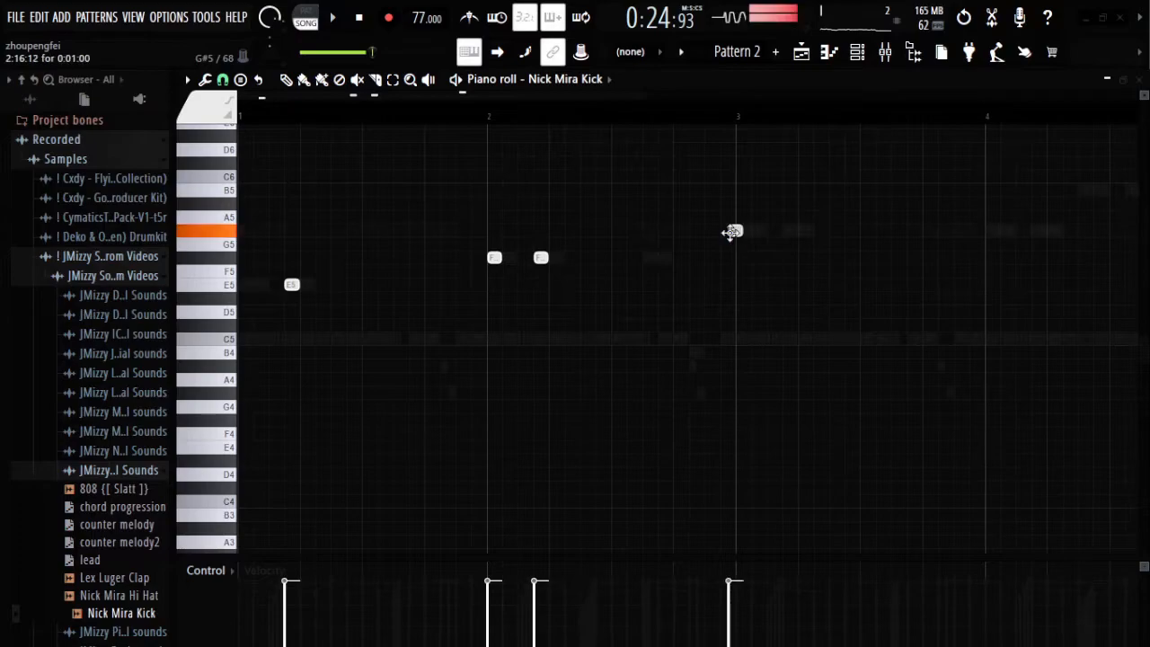
{"action": "left_click", "coordinate": [836, 231]}
{"action": "key", "text": "space"}
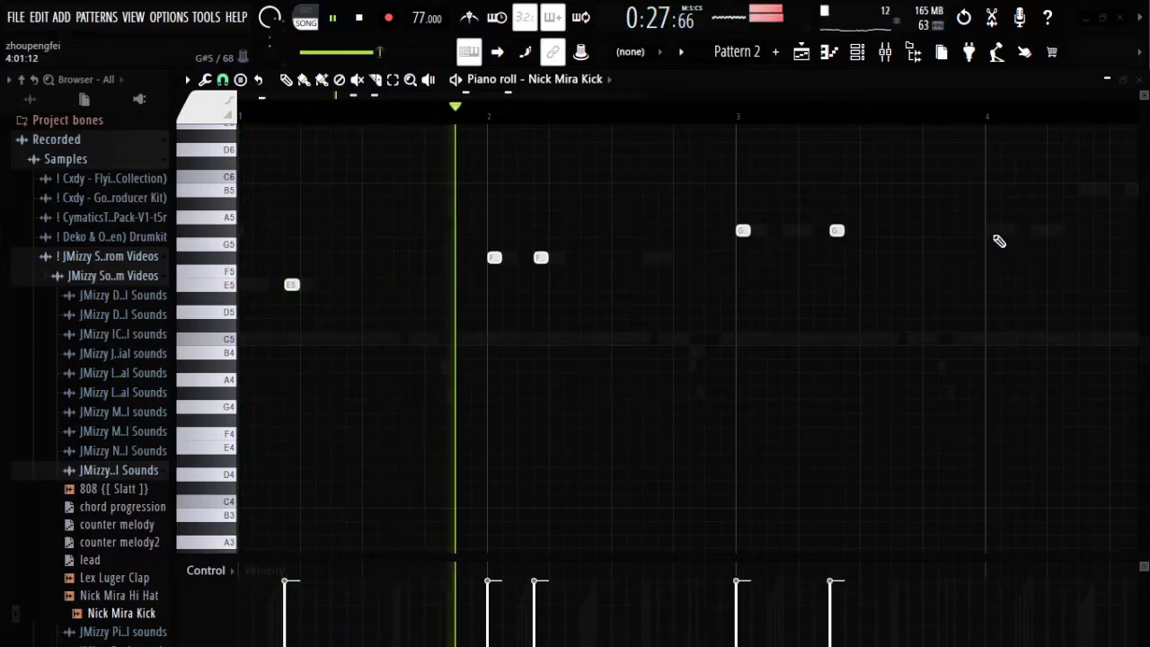
{"action": "left_click", "coordinate": [1000, 231]}
{"action": "left_click", "coordinate": [1087, 195]}
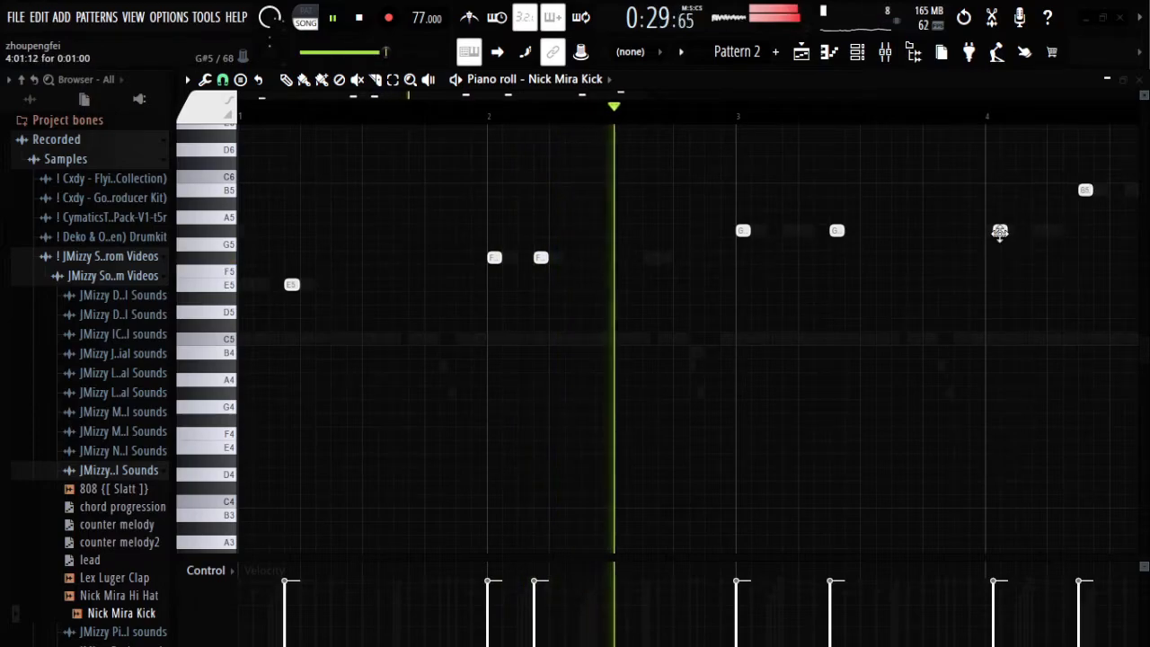
{"action": "left_click_drag", "start_coordinate": [1000, 231], "coordinate": [994, 231]}
Step: Add the last kick note on D#6 near the end of bar 4, matching the final 808 note
{"action": "left_click_drag", "start_coordinate": [605, 92], "coordinate": [701, 151]}
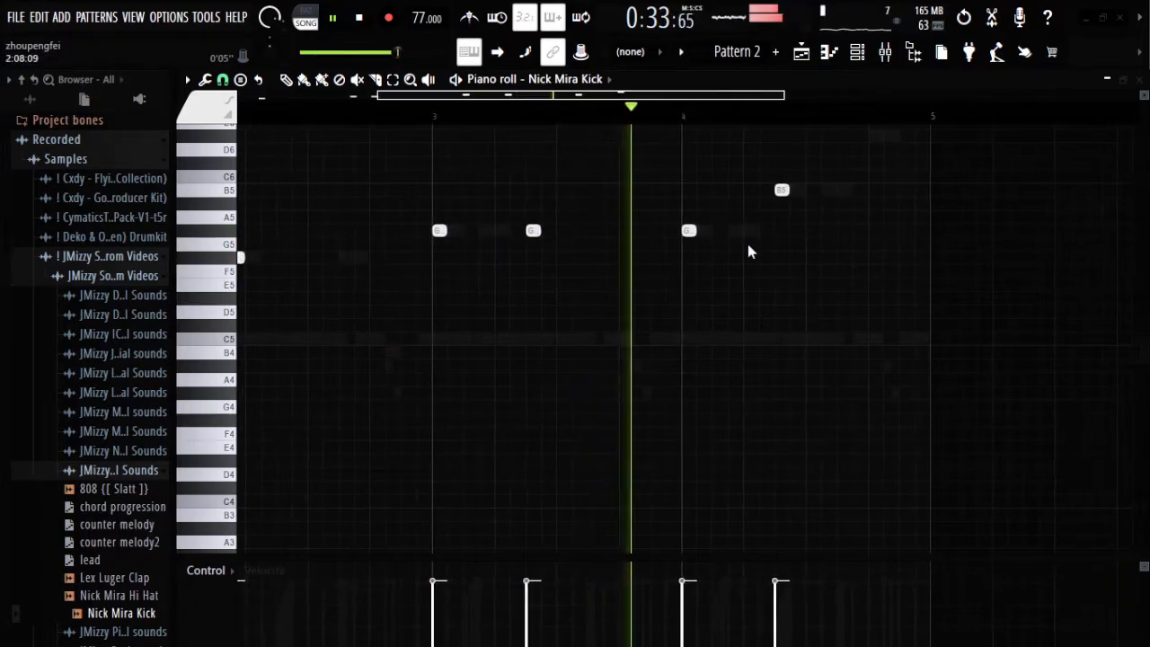
{"action": "scroll", "coordinate": [795, 283], "scroll_direction": "up", "scroll_amount": 2}
{"action": "scroll", "coordinate": [802, 277], "scroll_direction": "up", "scroll_amount": 1}
{"action": "left_click", "coordinate": [789, 216]}
{"action": "key", "text": "space"}
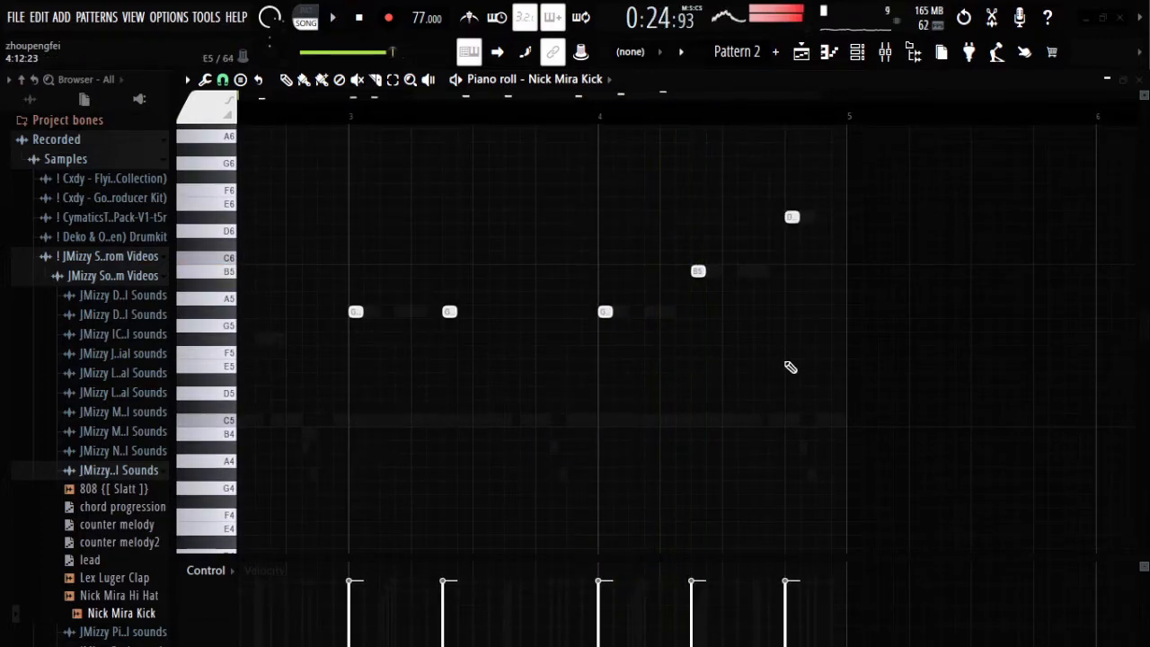
Step: Stretch all kick notes to legato, limit them to the single key C5 and play the pattern
{"action": "scroll", "coordinate": [772, 124], "scroll_direction": "down", "scroll_amount": 3}
{"action": "left_click_drag", "start_coordinate": [778, 185], "coordinate": [243, 422]}
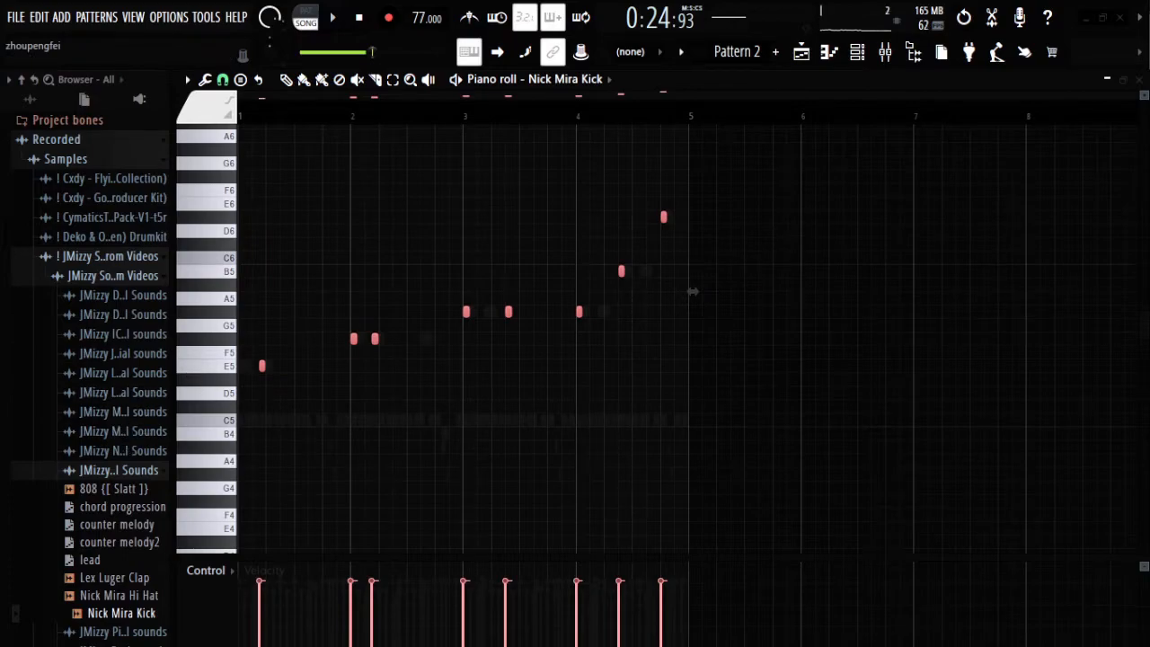
{"action": "key", "text": "ctrl+l"}
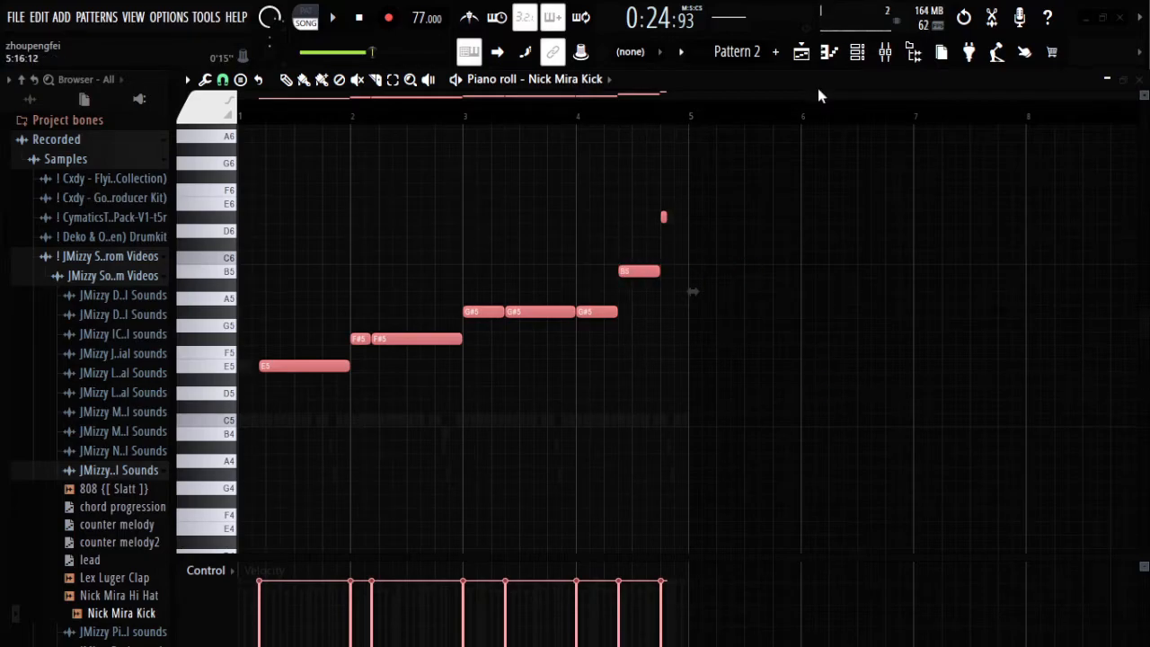
{"action": "key", "text": "alt+k"}
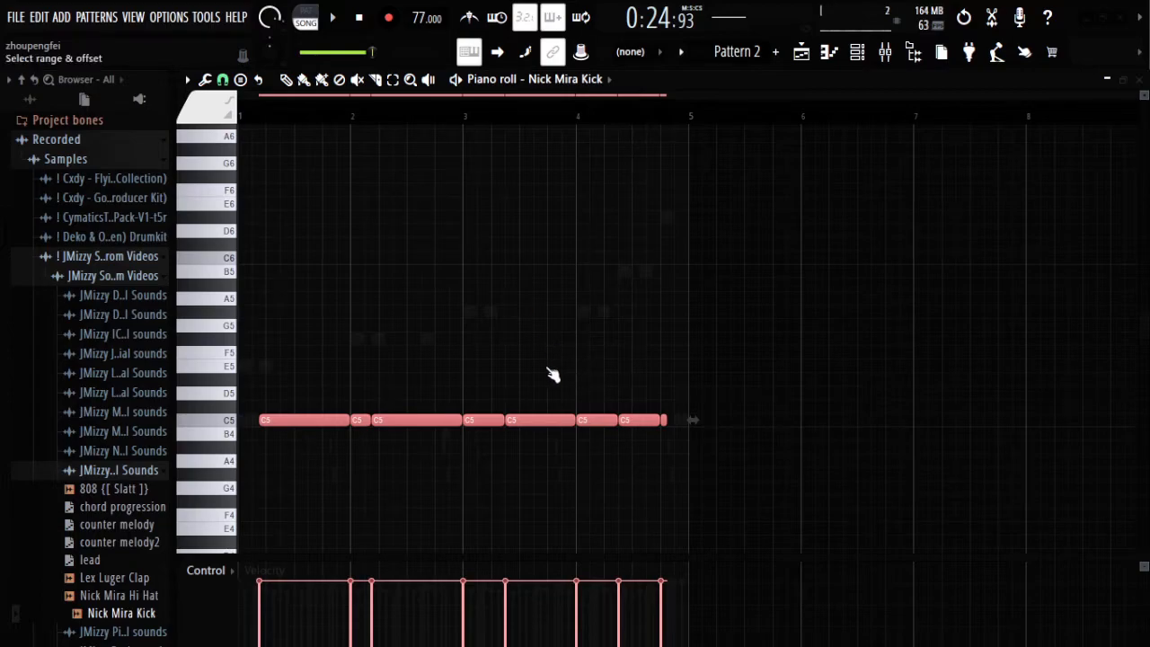
{"action": "key", "text": "space"}
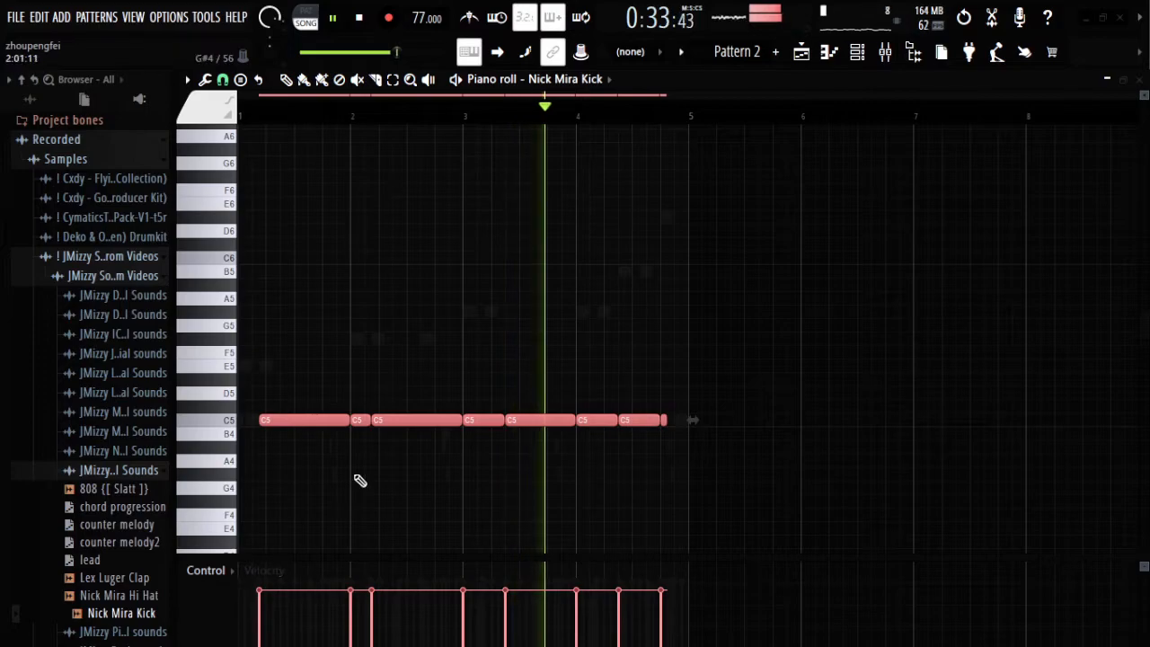
Step: Set the velocity of all kick notes to about 78%, then return to the playlist and stop playback
{"action": "left_click", "coordinate": [1139, 81]}
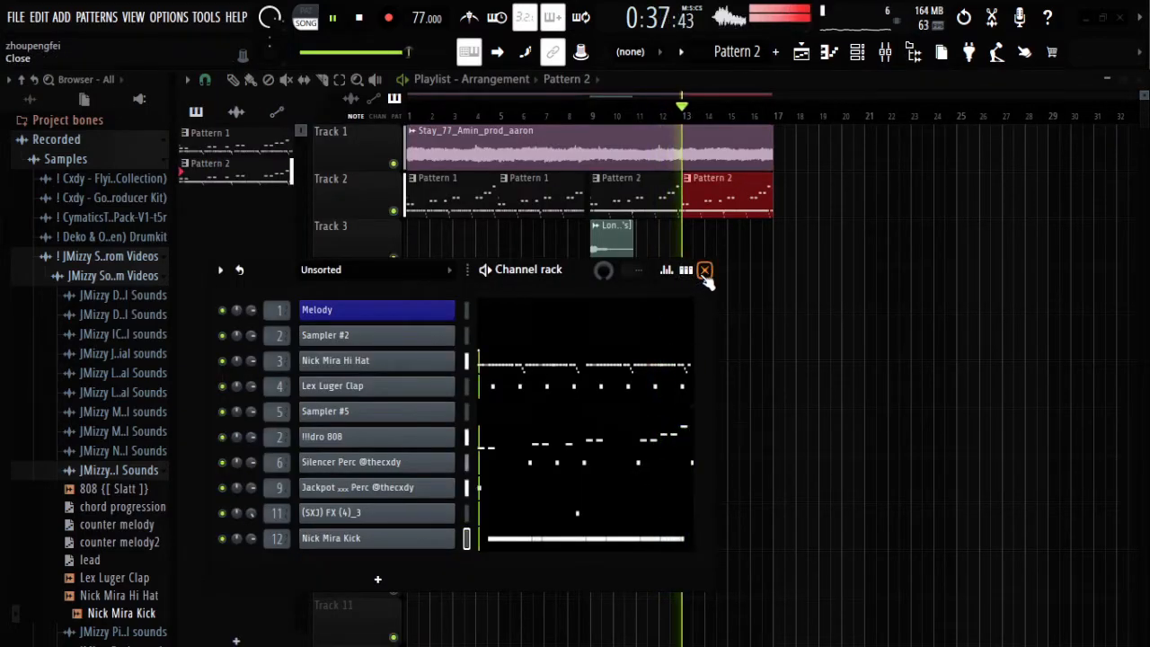
{"action": "left_click", "coordinate": [829, 52]}
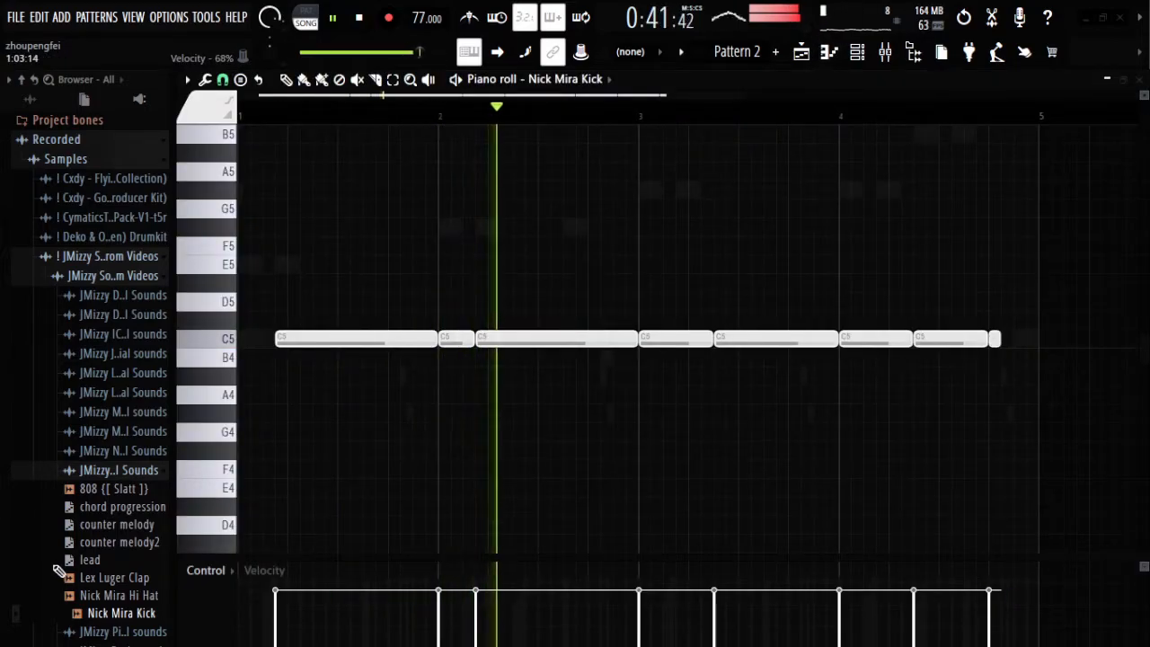
{"action": "mouse_move", "coordinate": [1027, 584]}
{"action": "left_mouse_down"}
{"action": "mouse_move", "coordinate": [427, 596]}
{"action": "mouse_move", "coordinate": [278, 584]}
{"action": "left_mouse_up"}
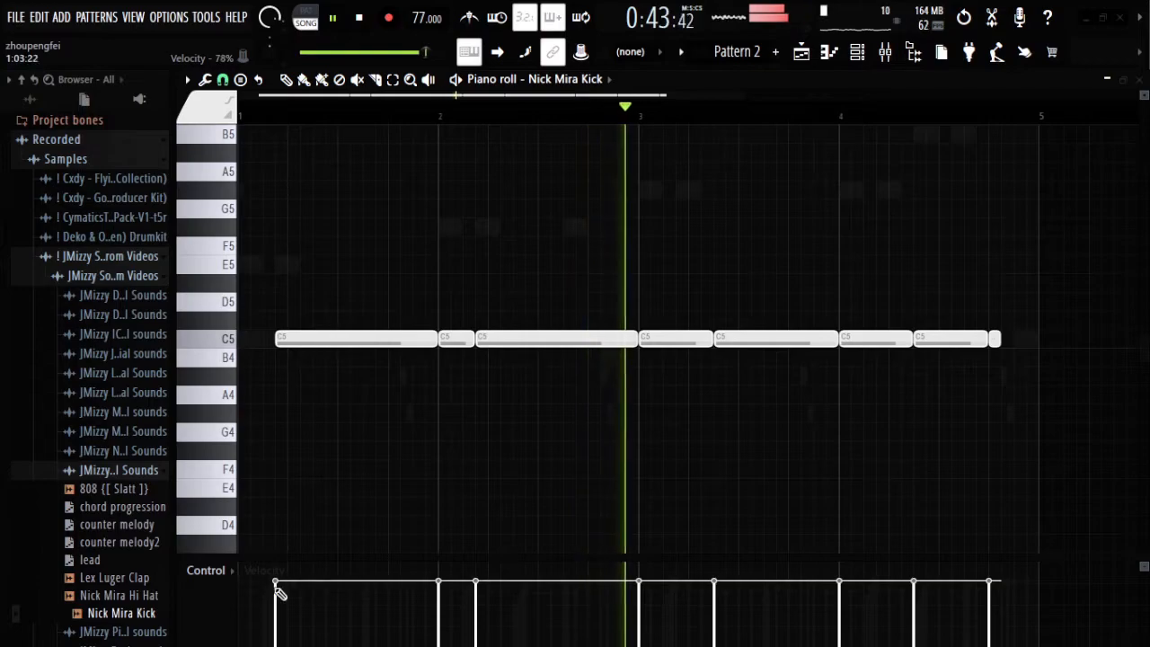
{"action": "left_click", "coordinate": [1140, 80]}
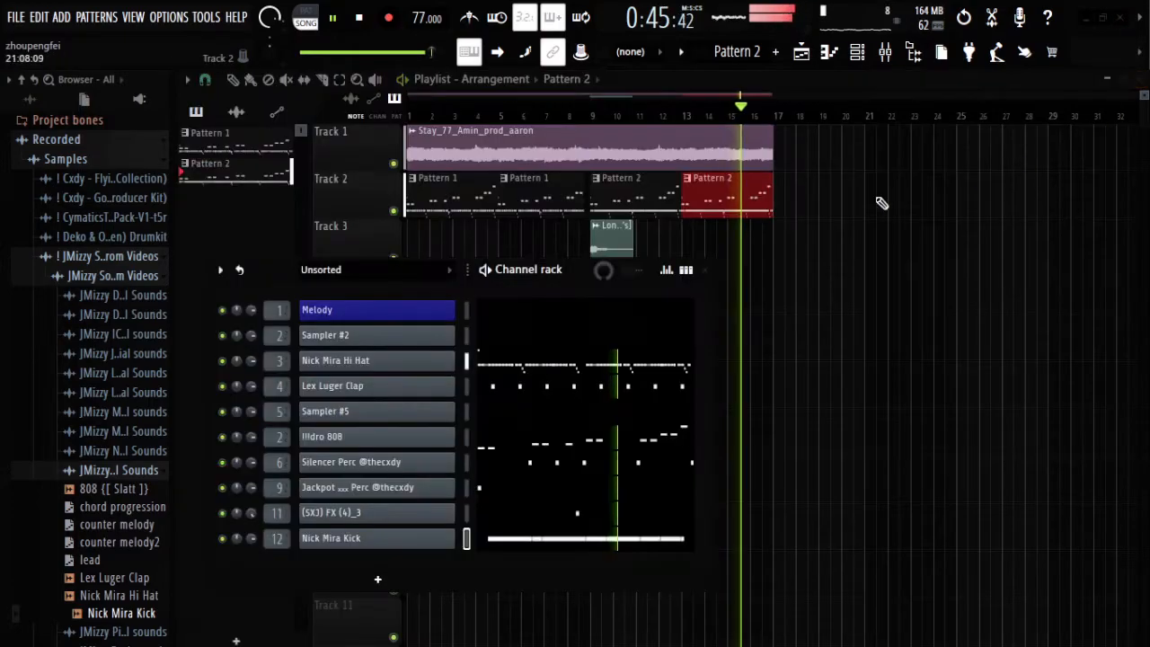
{"action": "left_click", "coordinate": [704, 267]}
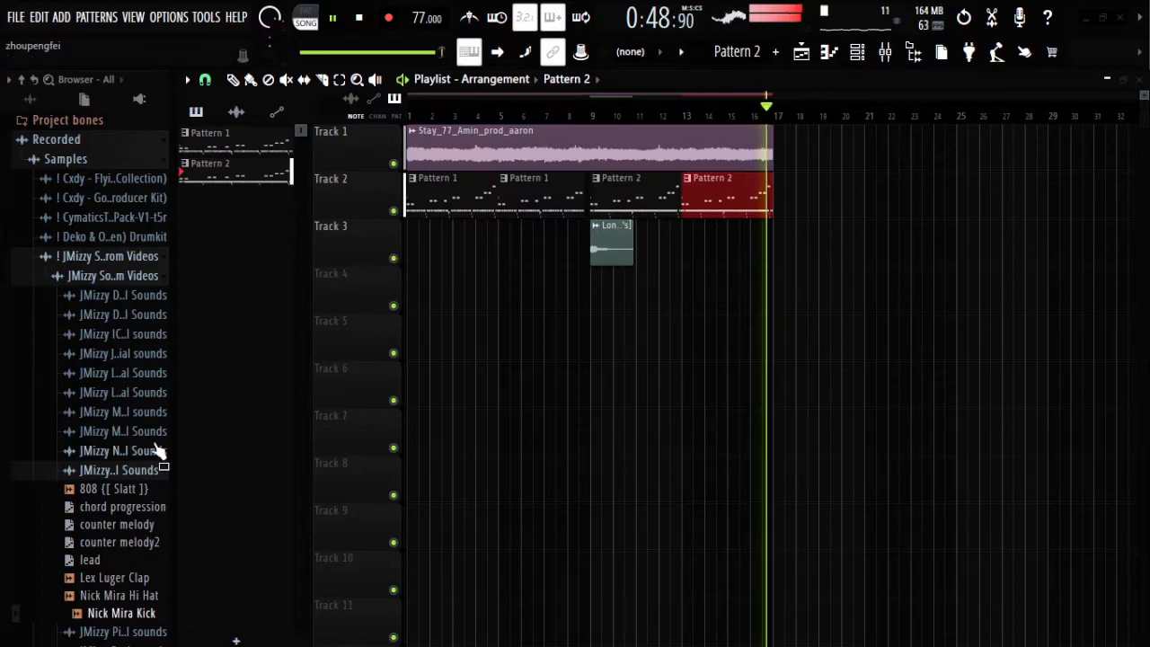
{"action": "key", "text": "space"}
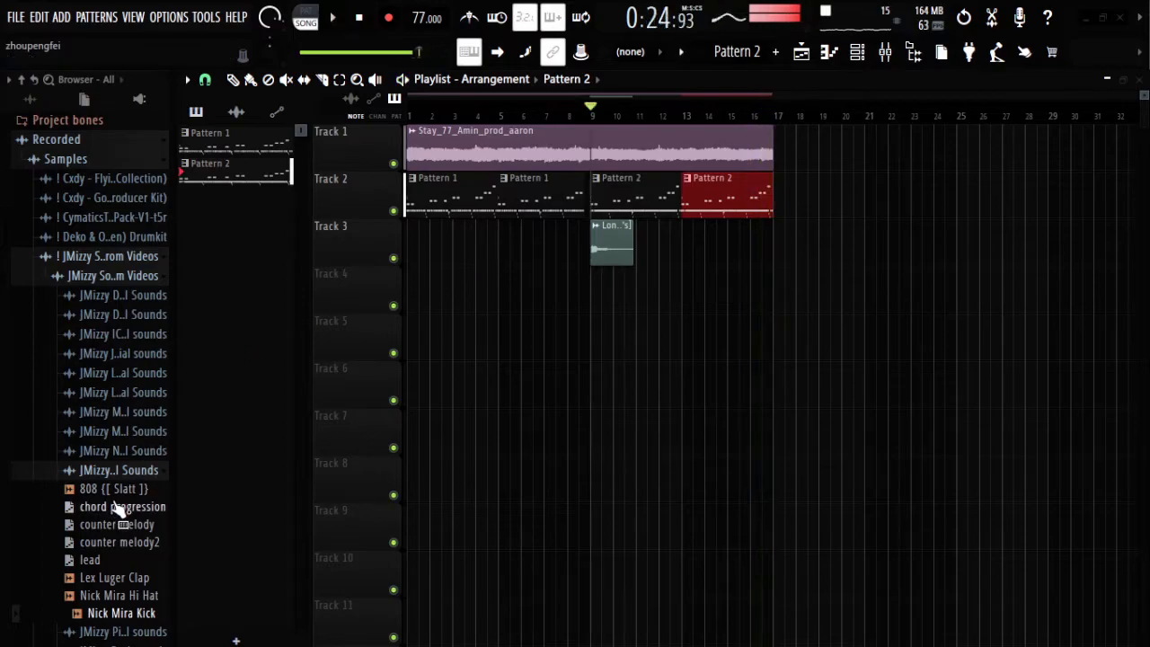
Step: Extend the melody clip on track 1 to bar 29 and slice it at bar 21, where the melody variation starts
{"action": "scroll", "coordinate": [141, 482], "scroll_direction": "up", "scroll_amount": 6}
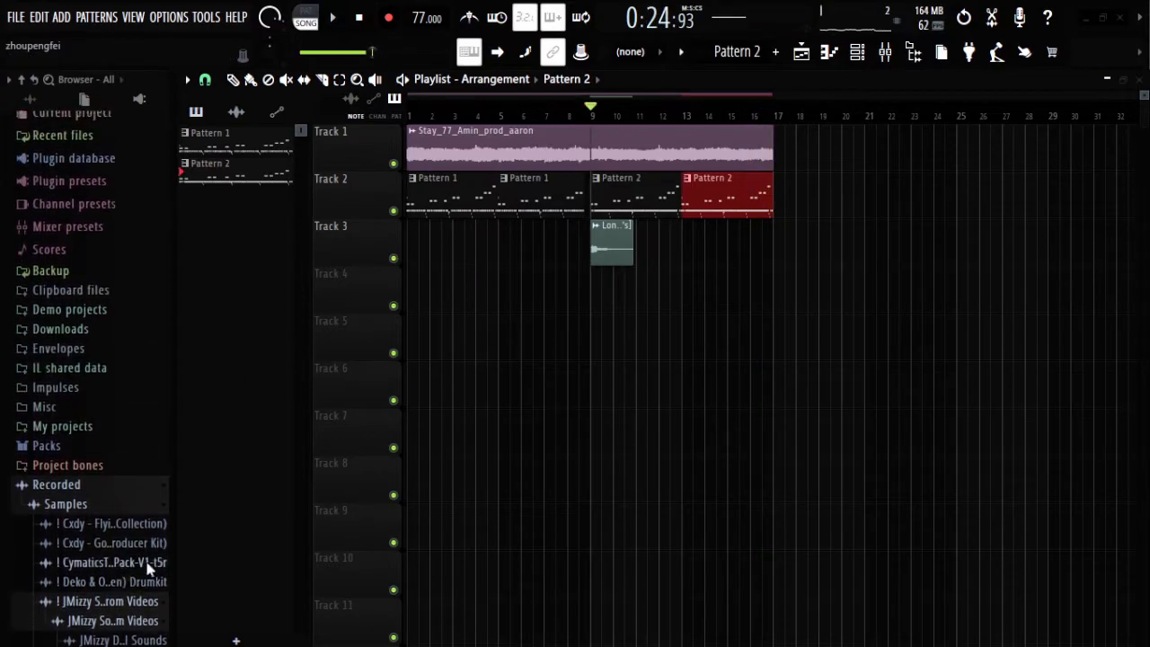
{"action": "left_click_drag", "start_coordinate": [769, 158], "coordinate": [1052, 338]}
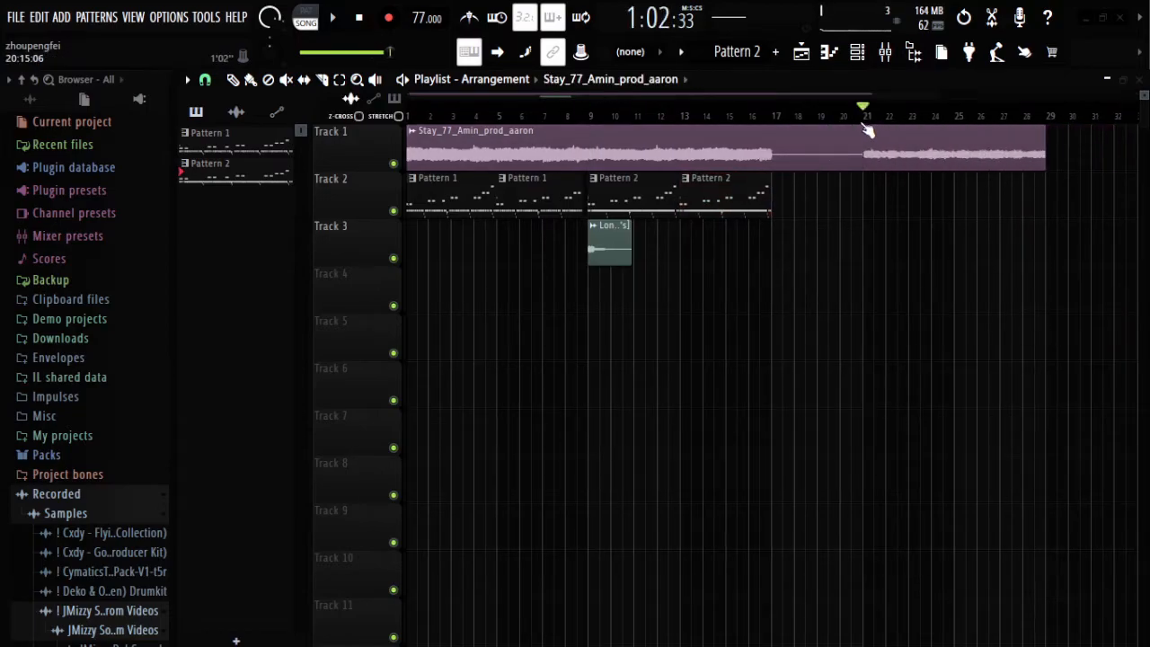
{"action": "key", "text": "space"}
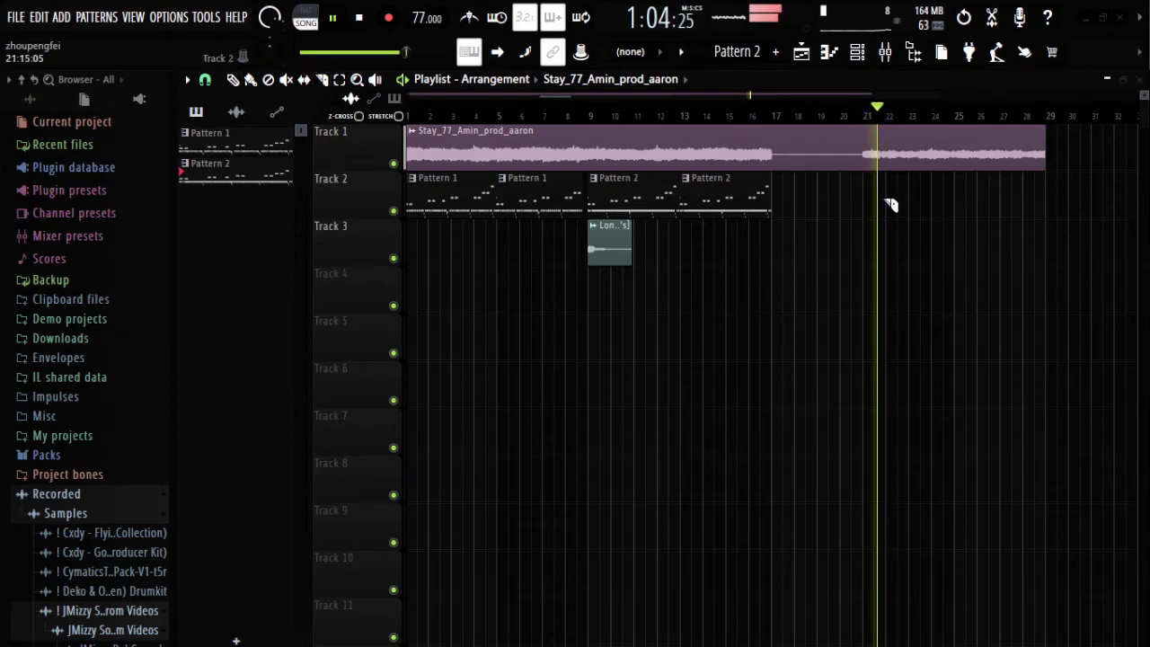
{"action": "left_click_drag", "start_coordinate": [868, 225], "coordinate": [868, 99]}
{"action": "key", "text": "space"}
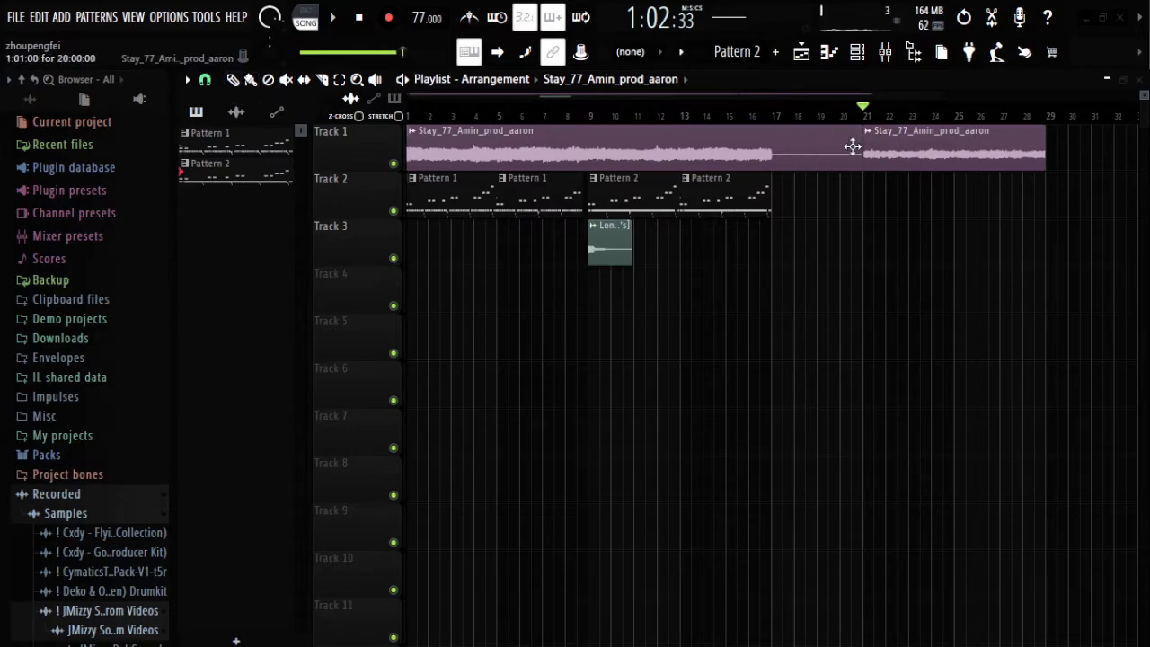
Step: Trim the first melody clip back to bar 17, move the sliced part to bar 17 and extend it to bar 37
{"action": "left_click_drag", "start_coordinate": [857, 138], "coordinate": [771, 143]}
{"action": "left_click_drag", "start_coordinate": [884, 158], "coordinate": [799, 174]}
{"action": "left_click_drag", "start_coordinate": [951, 158], "coordinate": [1031, 225]}
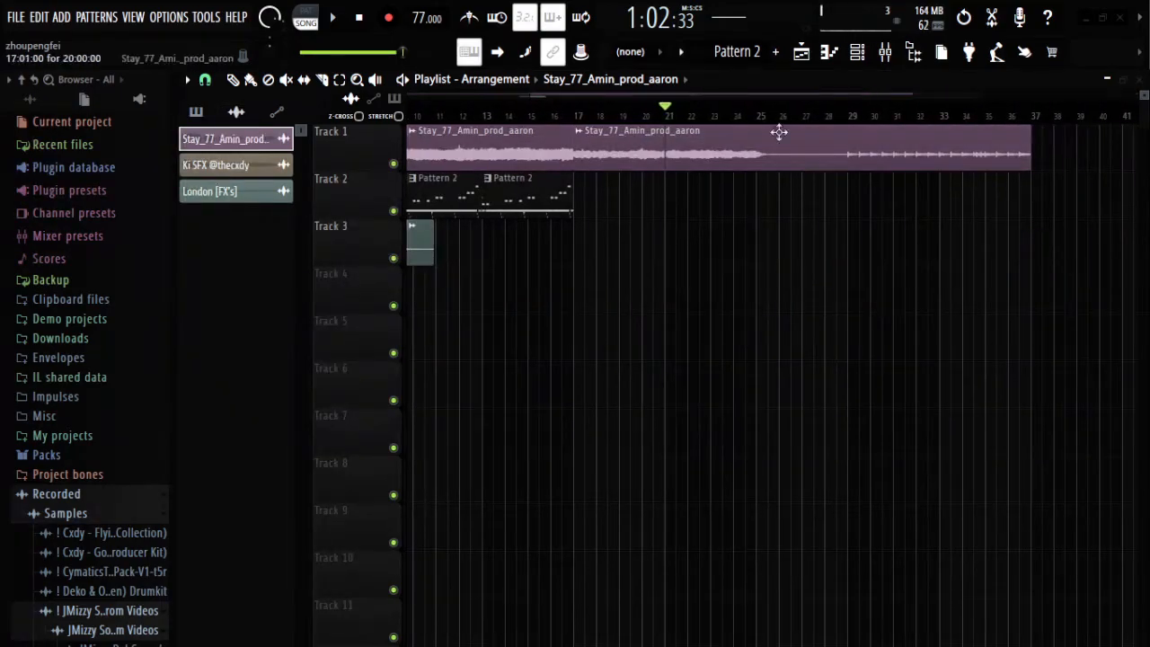
Step: Slice the track 1 melody clip at bar 29, move the cut-off section to track 2 at bar 17 and play it
{"action": "left_click", "coordinate": [854, 118]}
{"action": "key", "text": "space"}
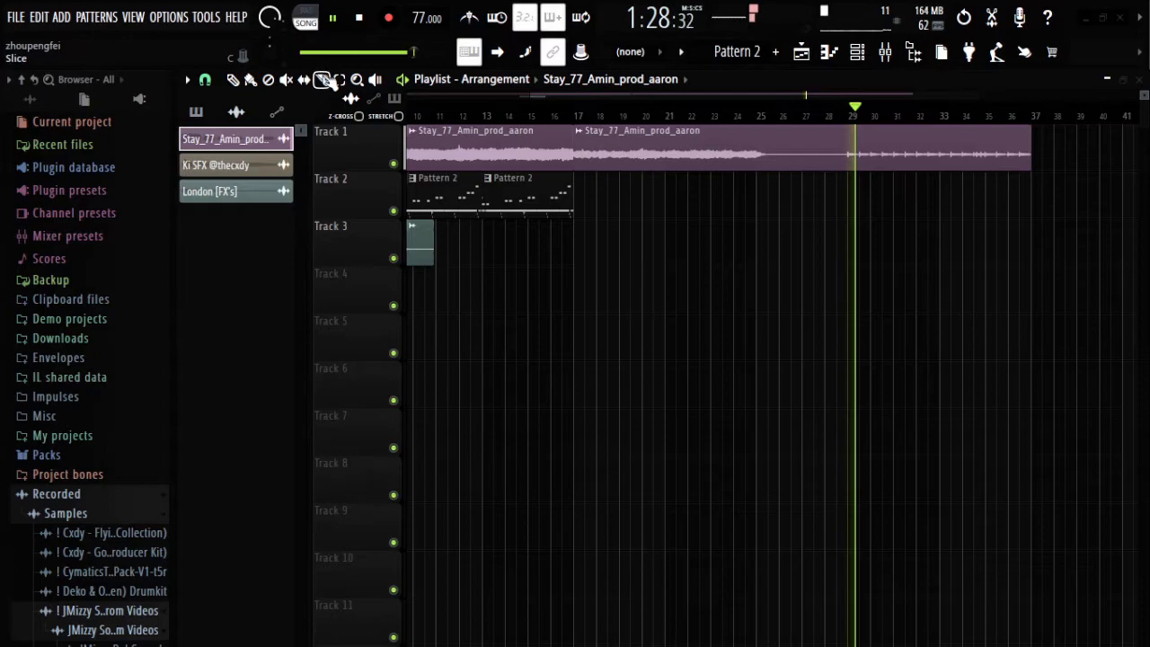
{"action": "key", "text": "space"}
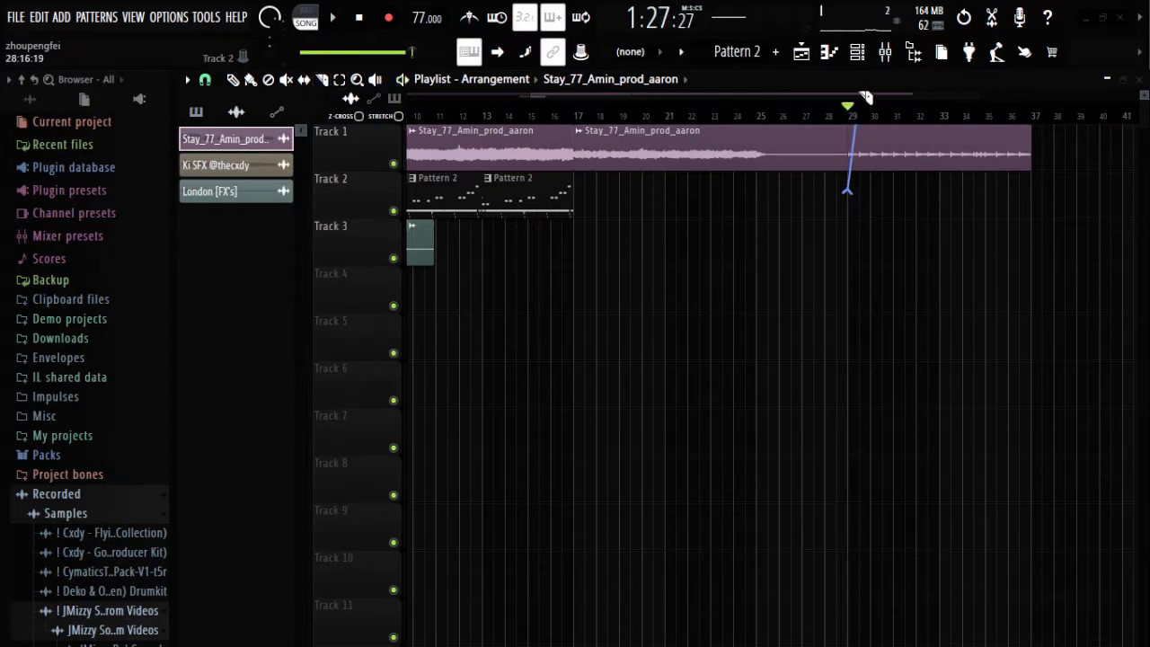
{"action": "left_click_drag", "start_coordinate": [944, 159], "coordinate": [702, 232]}
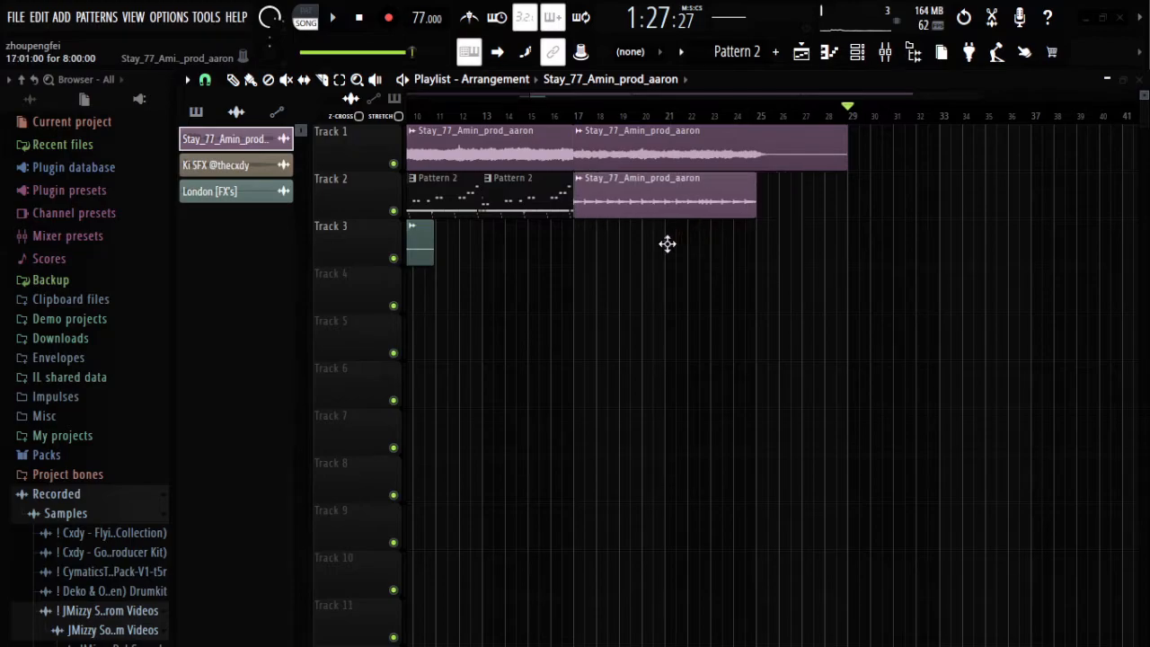
{"action": "key", "text": "space"}
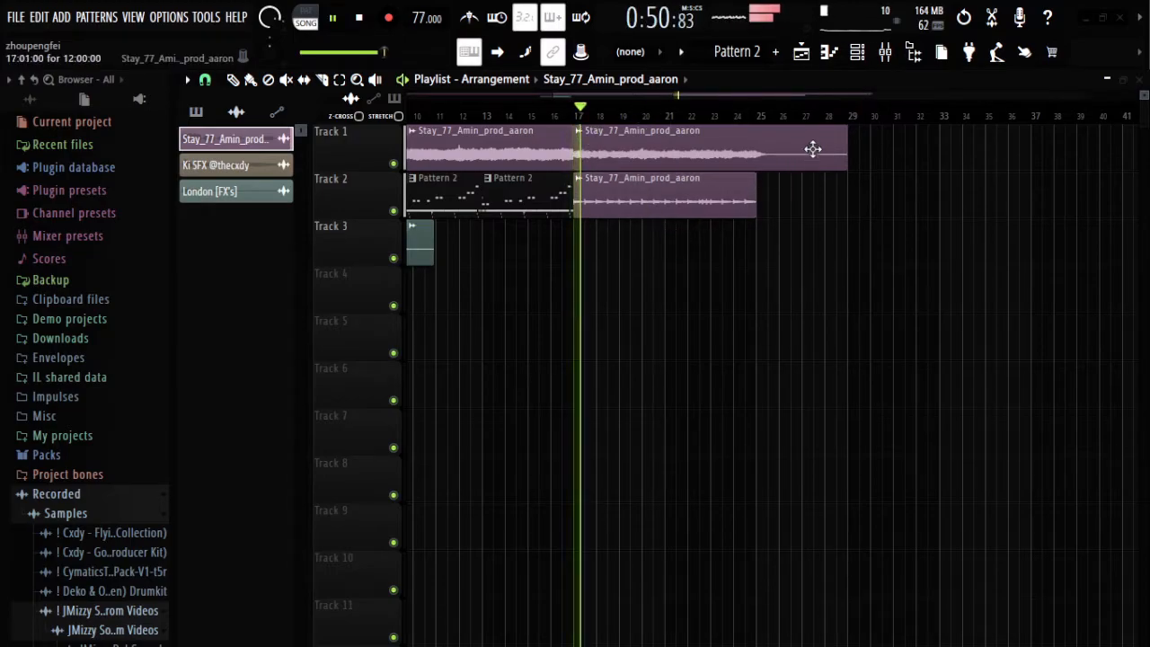
Step: Extend the track 1 melody clip, slice it at bar 41 and move the following eight-bar section to track 3 at bar 17
{"action": "key", "text": "space"}
{"action": "left_click_drag", "start_coordinate": [846, 141], "coordinate": [1031, 281]}
{"action": "key", "text": "space"}
{"action": "key", "text": "space"}
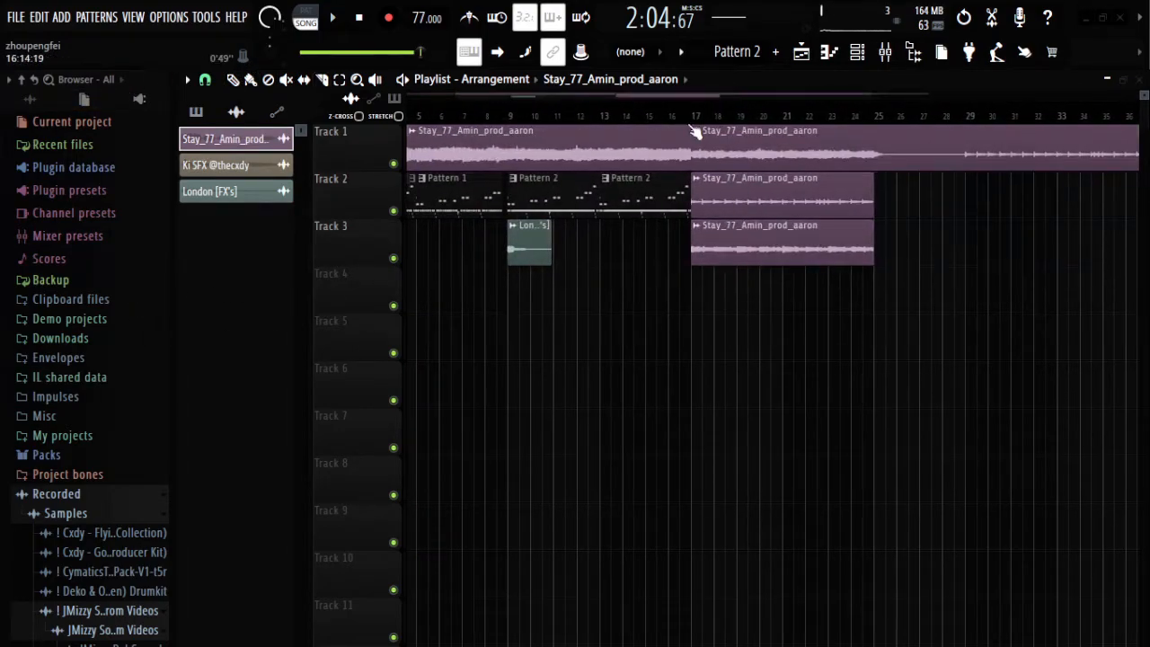
Step: Play the layered melody from bar 17 and trim the second track 1 melody clip to eight bars, ending at bar 25
{"action": "key", "text": "space"}
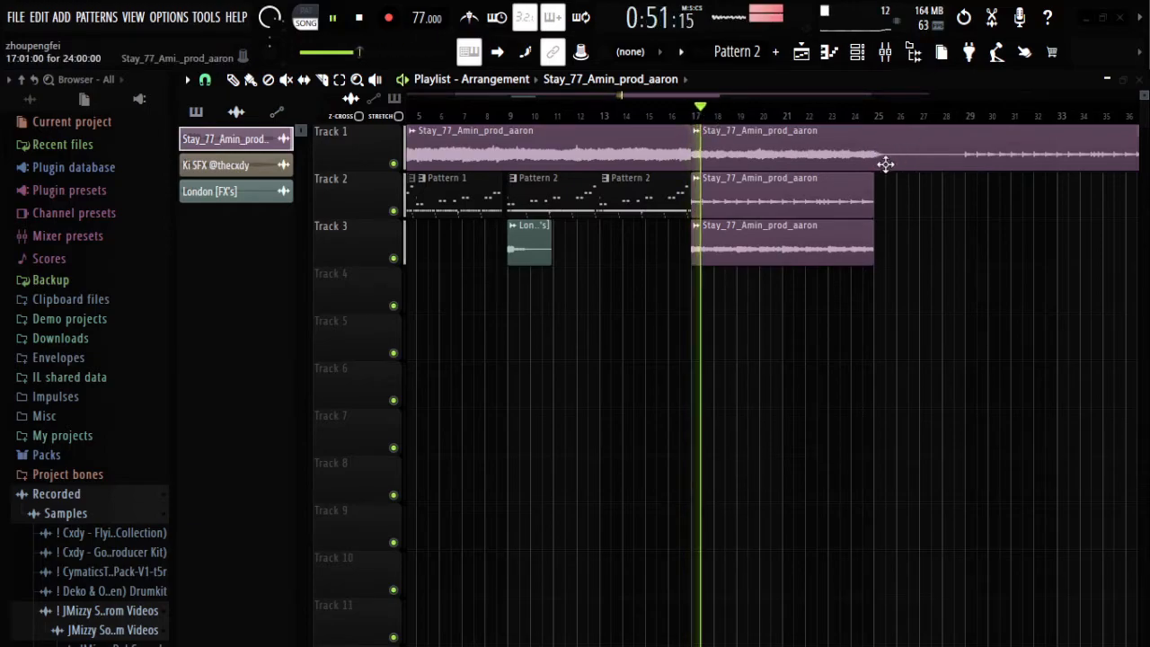
{"action": "key", "text": "space"}
{"action": "left_click_drag", "start_coordinate": [716, 96], "coordinate": [868, 113]}
{"action": "left_click_drag", "start_coordinate": [1045, 148], "coordinate": [715, 263]}
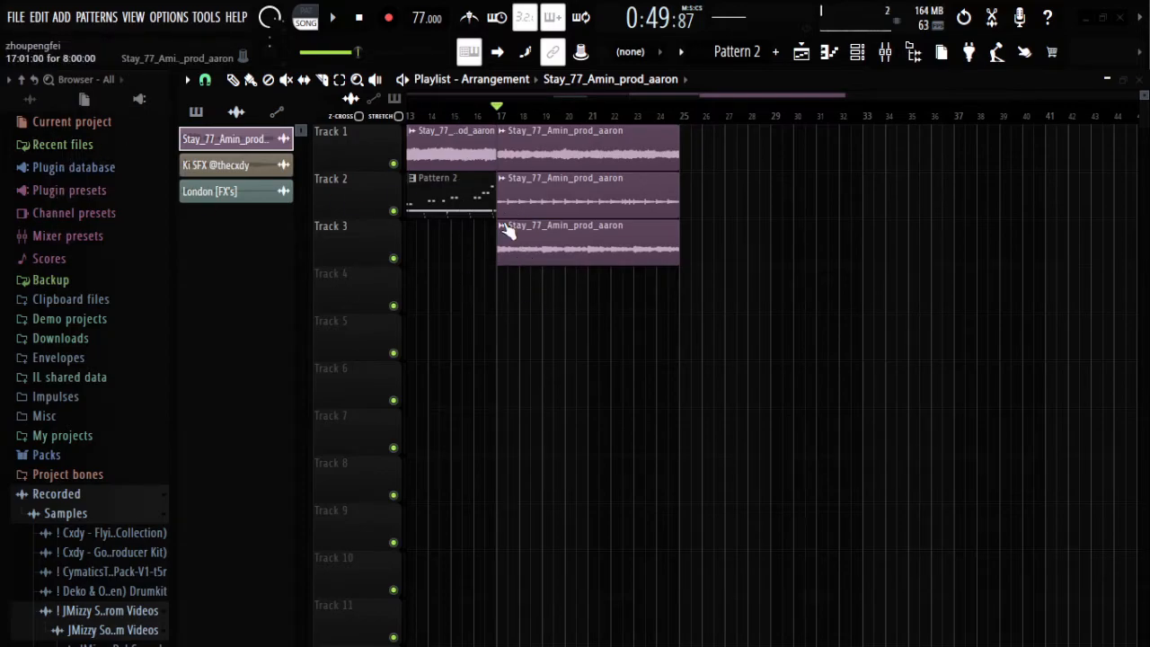
Step: Play the arrangement from bar 13 to check the transition into the melody variation at bar 17
{"action": "left_click_drag", "start_coordinate": [594, 95], "coordinate": [574, 95]}
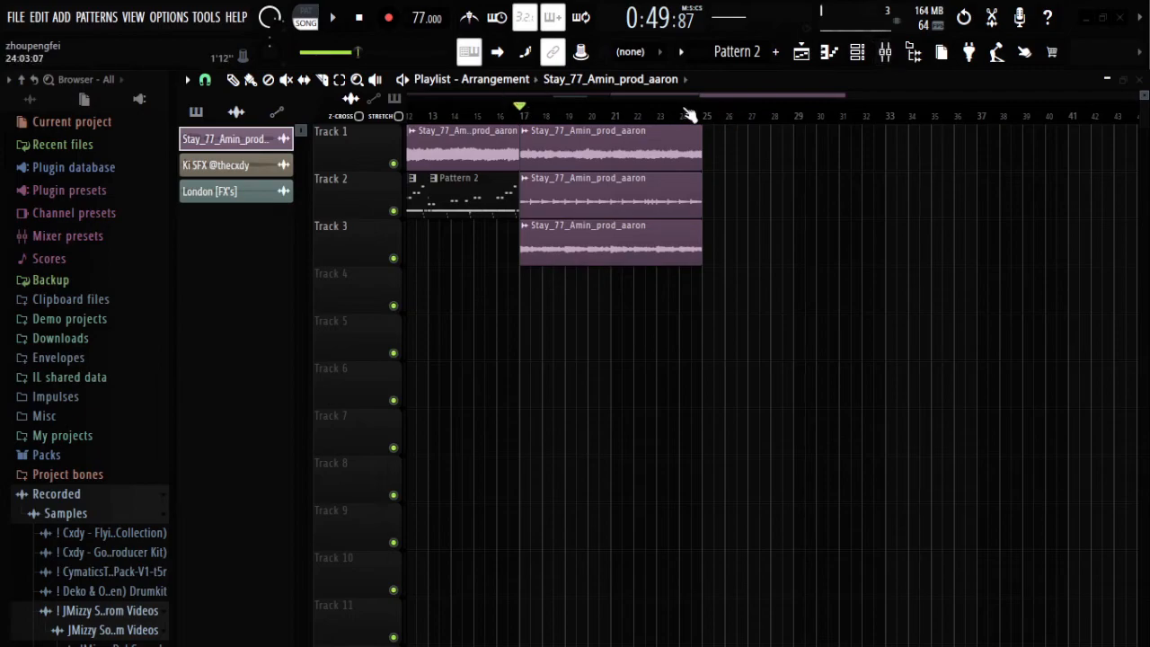
{"action": "mouse_move", "coordinate": [737, 96]}
{"action": "left_mouse_down"}
{"action": "mouse_move", "coordinate": [590, 122]}
{"action": "mouse_move", "coordinate": [608, 123]}
{"action": "mouse_move", "coordinate": [354, 101]}
{"action": "mouse_move", "coordinate": [800, 132]}
{"action": "left_mouse_up"}
{"action": "left_click_drag", "start_coordinate": [438, 176], "coordinate": [730, 184]}
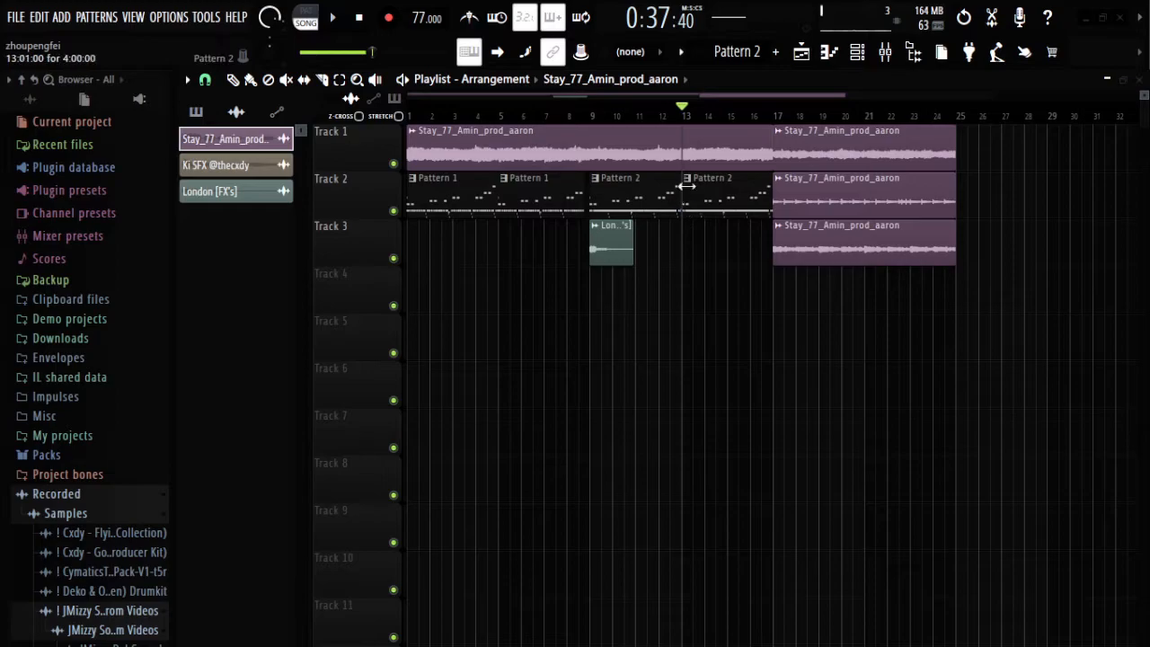
{"action": "key", "text": "space"}
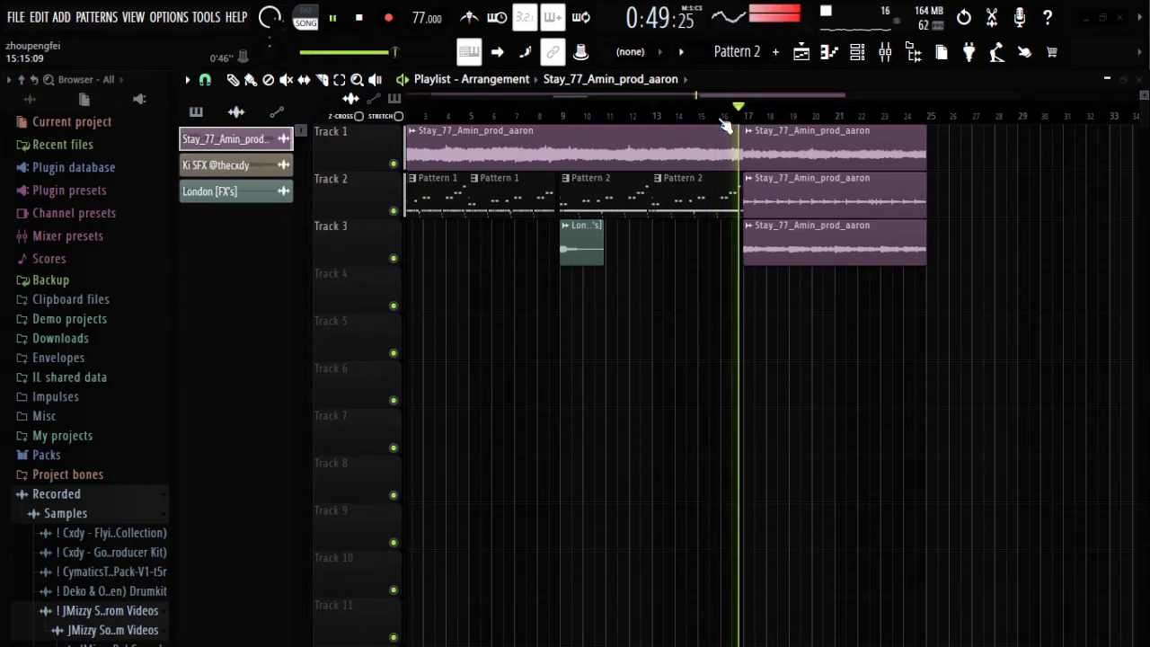
{"action": "scroll", "coordinate": [724, 124], "scroll_direction": "down", "scroll_amount": 3}
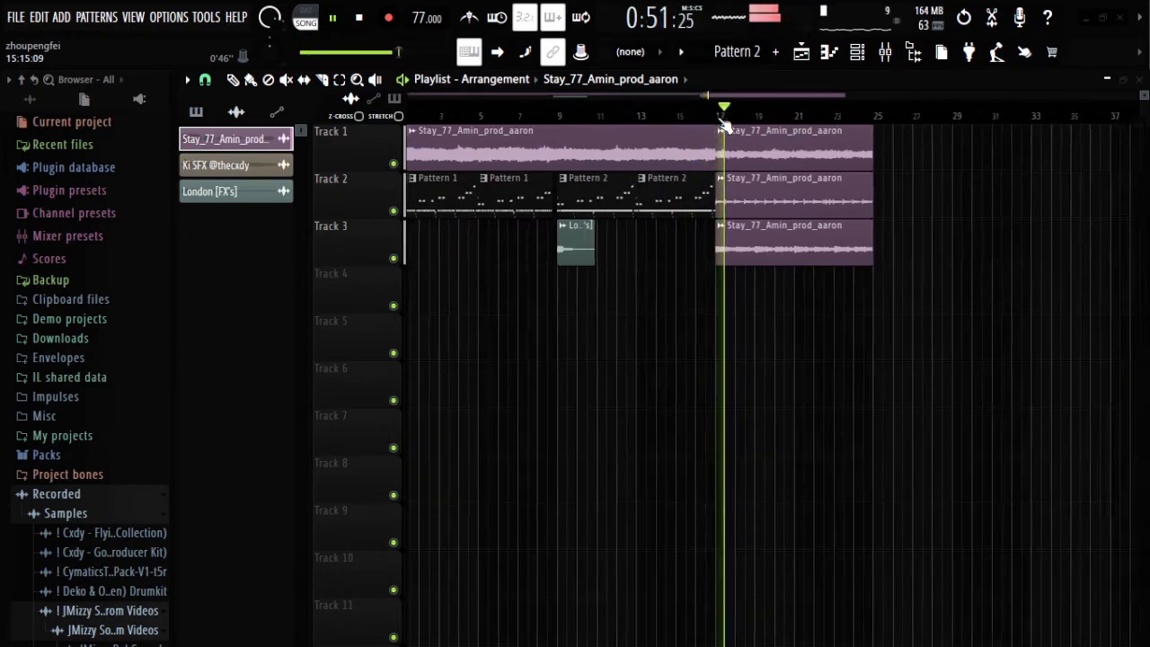
{"action": "scroll", "coordinate": [724, 124], "scroll_direction": "up", "scroll_amount": 5}
{"action": "key", "text": "space"}
{"action": "left_click_drag", "start_coordinate": [711, 98], "coordinate": [521, 100]}
{"action": "scroll", "coordinate": [476, 129], "scroll_direction": "down", "scroll_amount": 3}
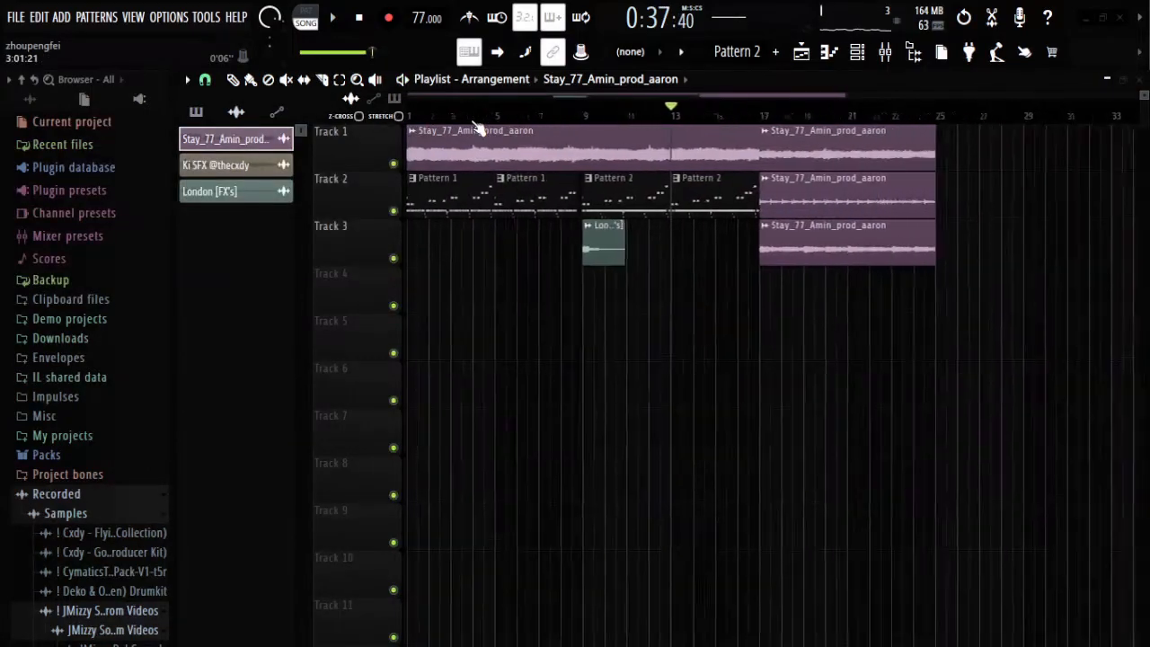
Step: Move the whole arrangement eight bars later so it starts at bar 9, and remove the stray Pattern 2 clip on track 4
{"action": "left_click_drag", "start_coordinate": [414, 313], "coordinate": [764, 144]}
{"action": "left_click_drag", "start_coordinate": [652, 187], "coordinate": [800, 185]}
{"action": "left_click", "coordinate": [872, 292]}
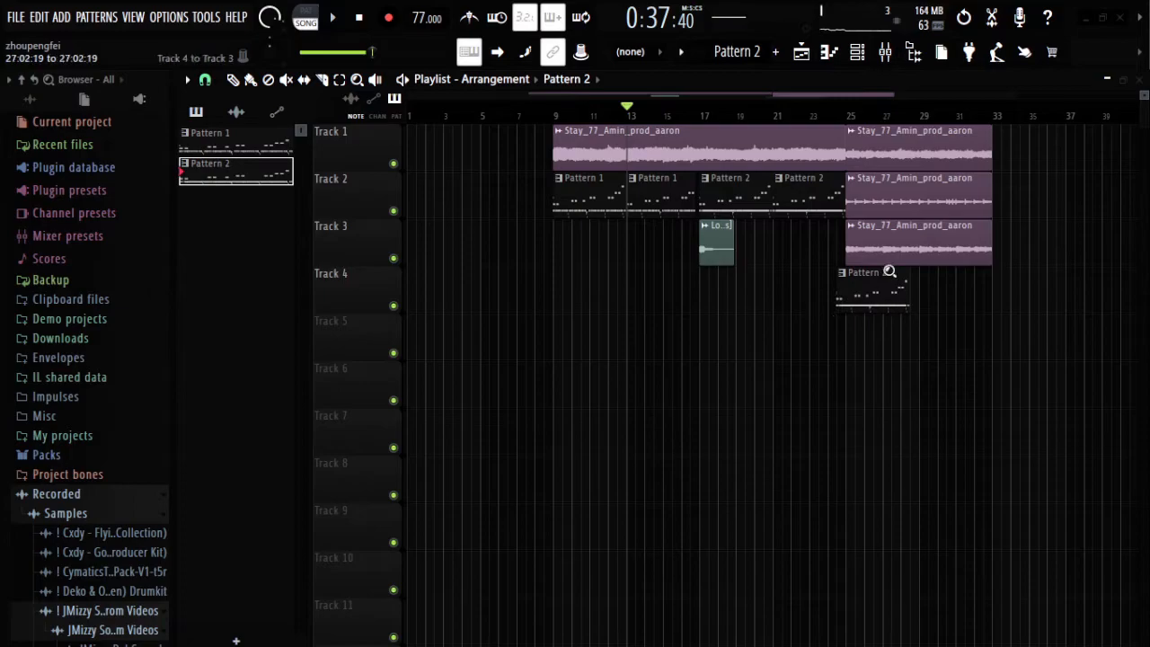
{"action": "right_click", "coordinate": [890, 271], "text": "ctrl"}
{"action": "right_click", "coordinate": [989, 442]}
{"action": "scroll", "coordinate": [894, 115], "scroll_direction": "down", "scroll_amount": 3}
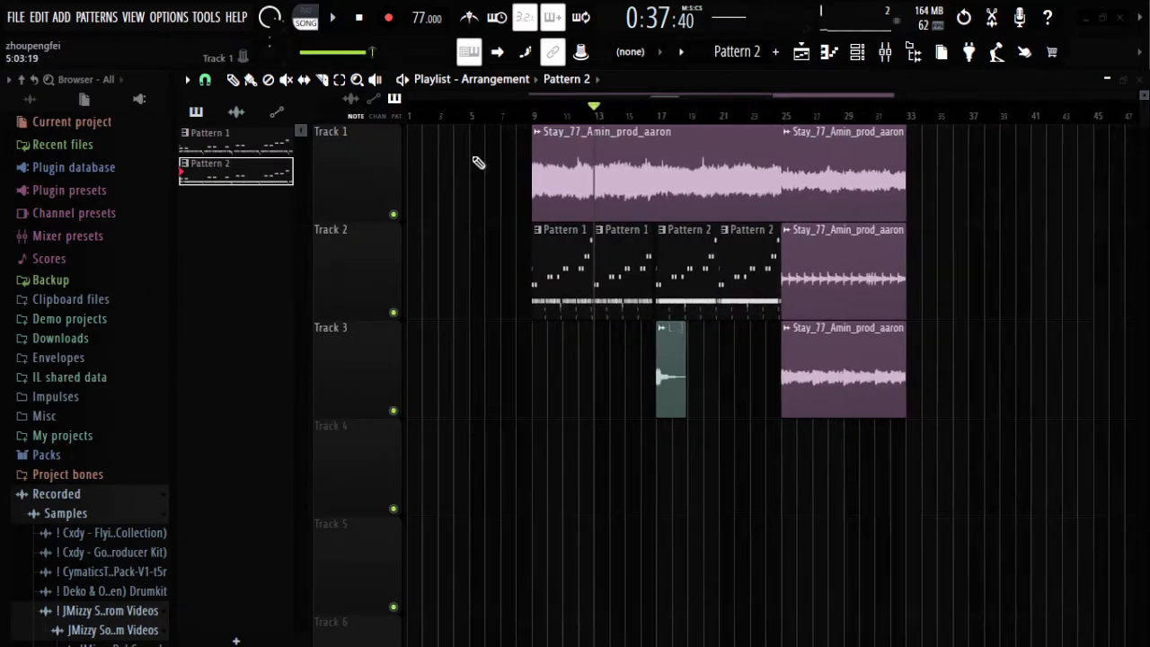
{"action": "left_click_drag", "start_coordinate": [449, 132], "coordinate": [585, 642]}
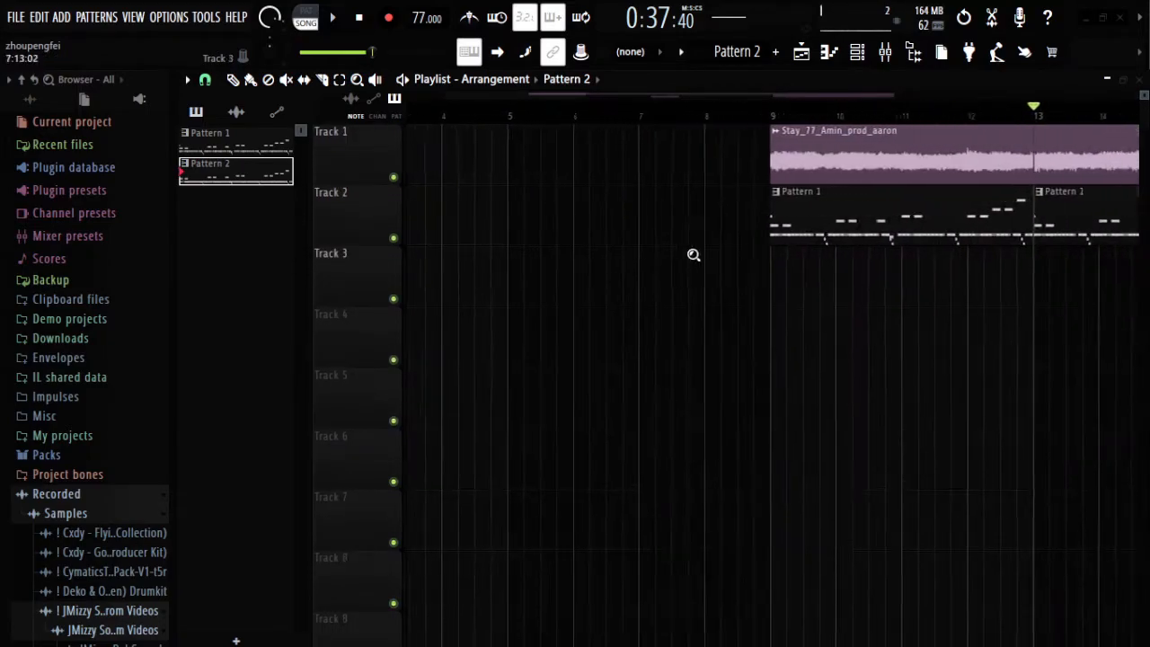
{"action": "scroll", "coordinate": [693, 109], "scroll_direction": "down", "scroll_amount": 5}
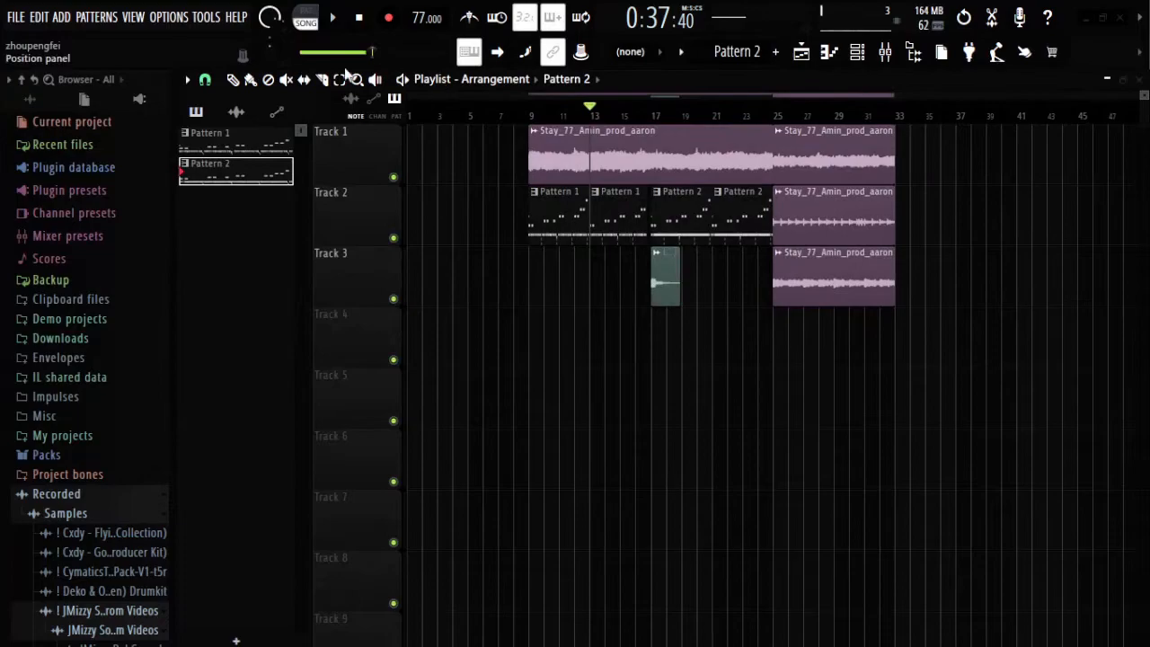
Step: Copy the three melody clips at bar 25 to bar 1 as an intro and trim the track 2 copy to start at bar 5
{"action": "left_click_drag", "start_coordinate": [843, 341], "coordinate": [880, 128]}
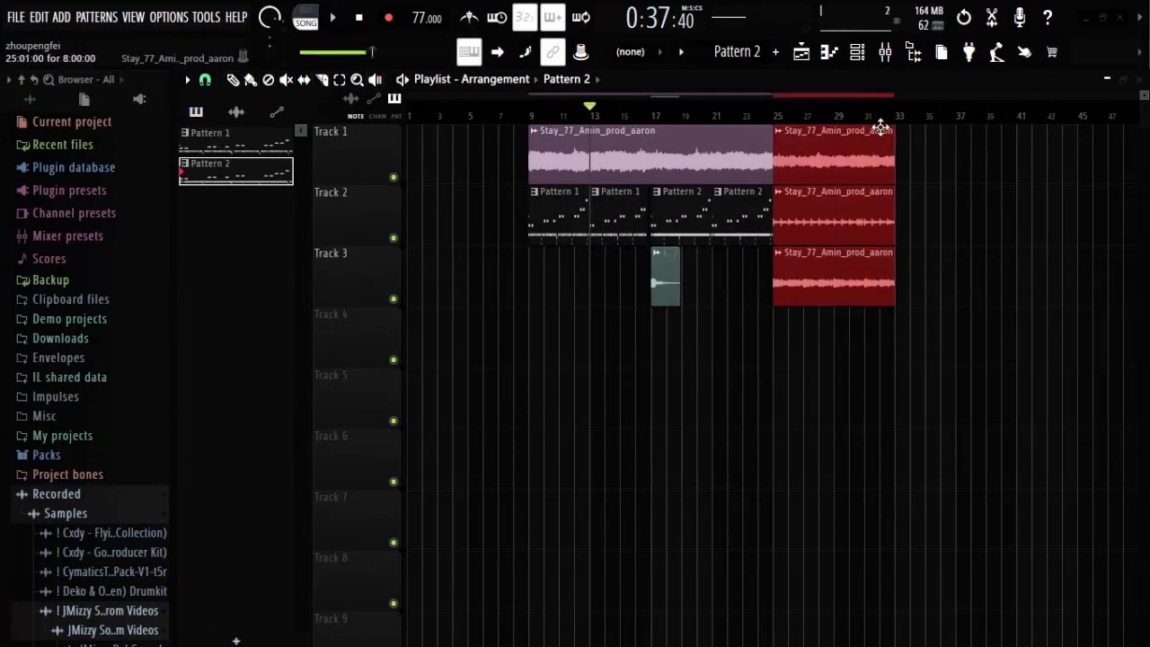
{"action": "key", "text": "ctrl+b"}
{"action": "left_click_drag", "start_coordinate": [961, 164], "coordinate": [172, 109]}
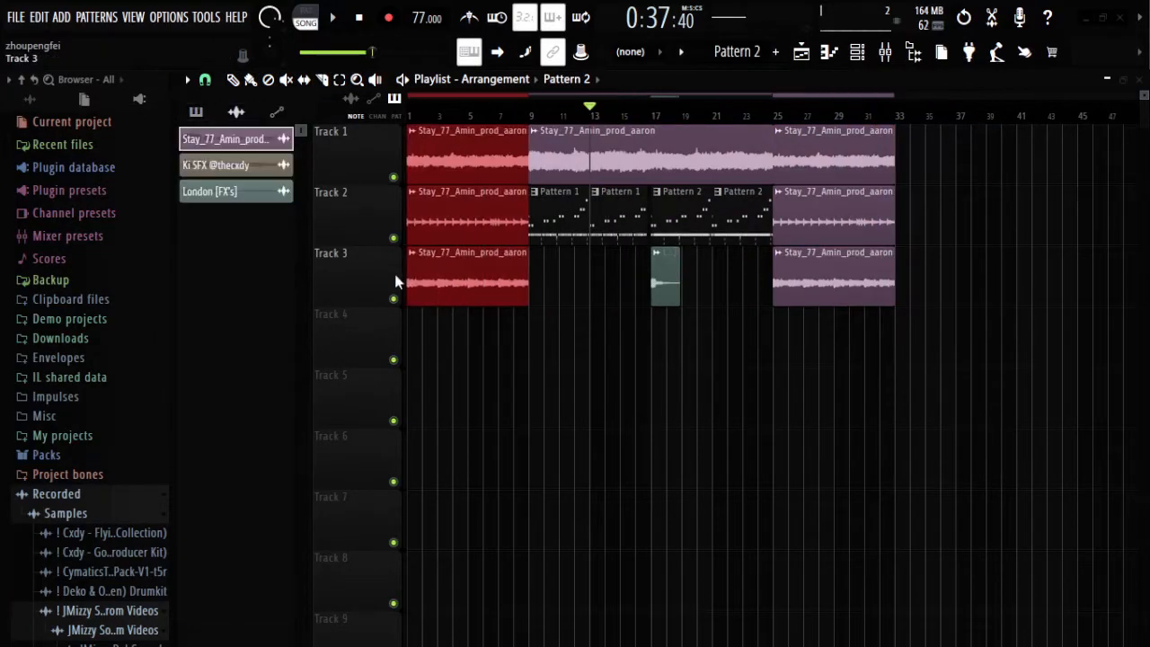
{"action": "left_click", "coordinate": [431, 329]}
{"action": "left_click_drag", "start_coordinate": [407, 226], "coordinate": [474, 256]}
Step: Add the BossyRiser sample on track 4 ending at bar 9 and the New intro sample on track 5 just before bar 8
{"action": "scroll", "coordinate": [51, 478], "scroll_direction": "down", "scroll_amount": 20}
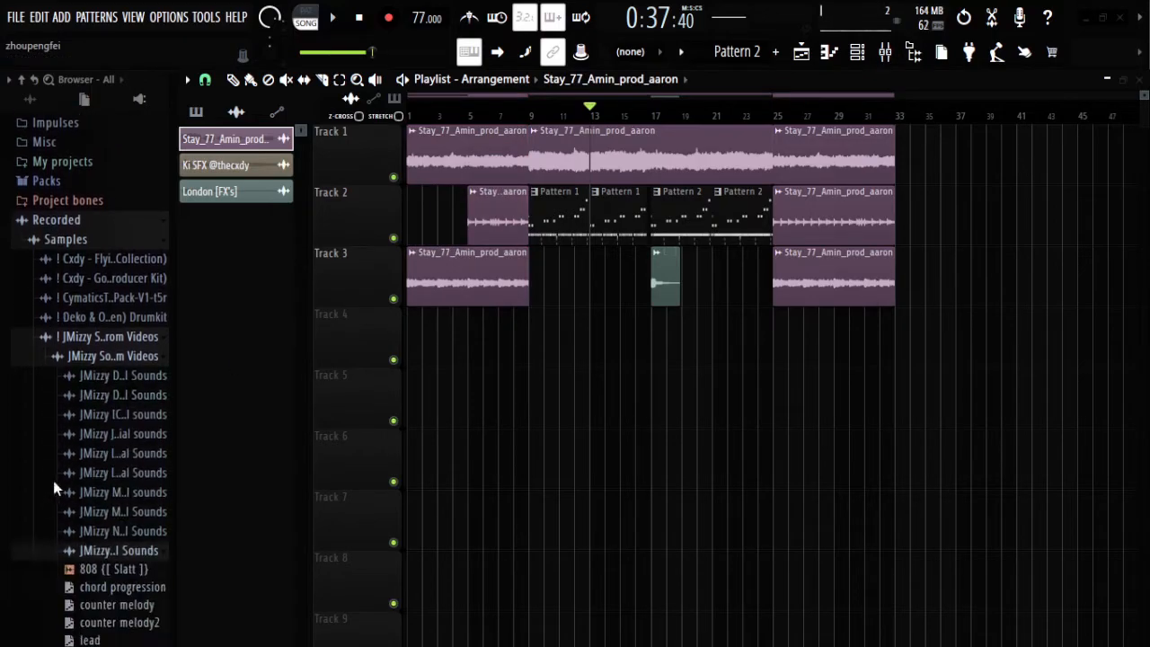
{"action": "scroll", "coordinate": [79, 459], "scroll_direction": "down", "scroll_amount": 10}
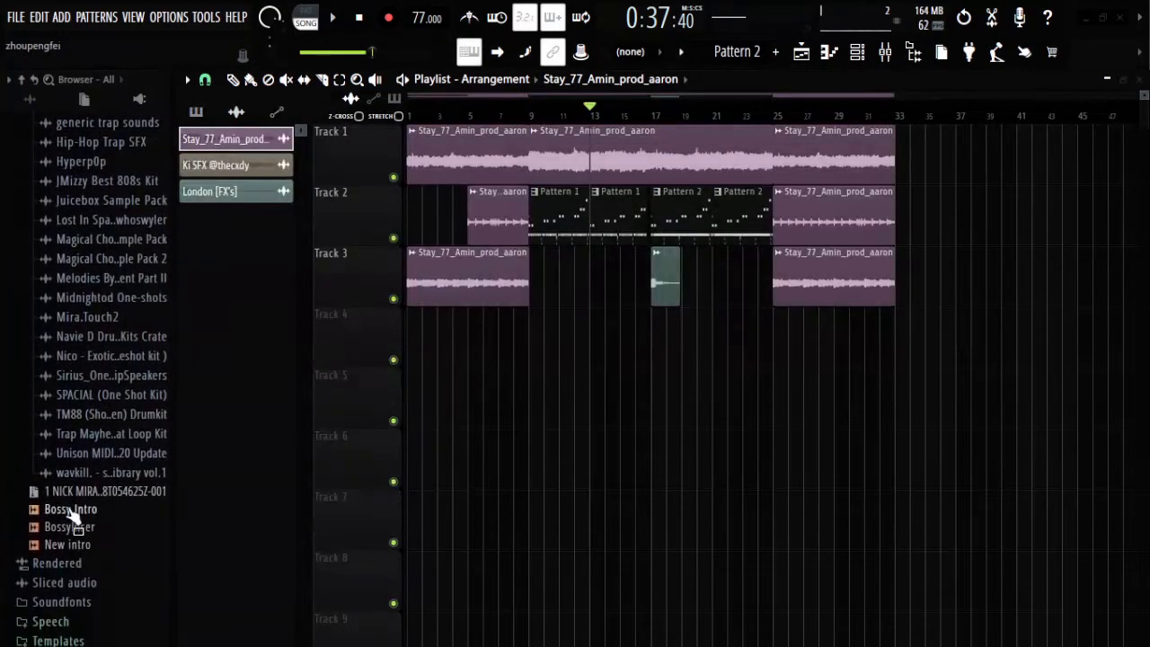
{"action": "left_click_drag", "start_coordinate": [77, 525], "coordinate": [514, 344]}
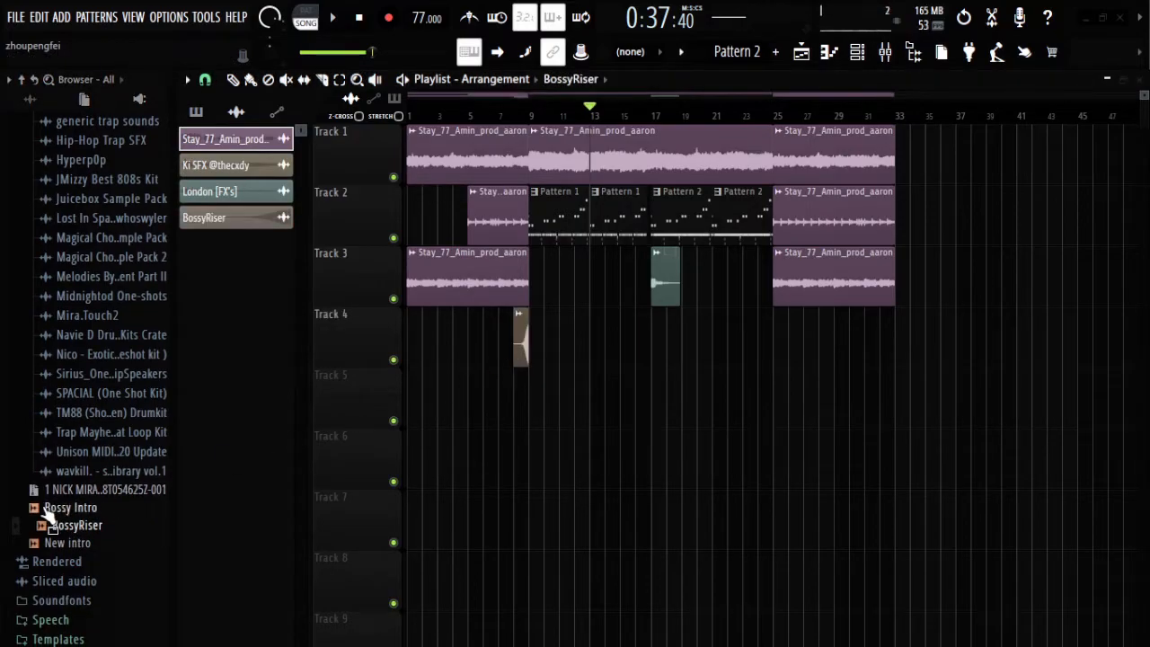
{"action": "left_click_drag", "start_coordinate": [60, 538], "coordinate": [518, 400]}
{"action": "scroll", "coordinate": [539, 400], "scroll_direction": "up", "scroll_amount": 5}
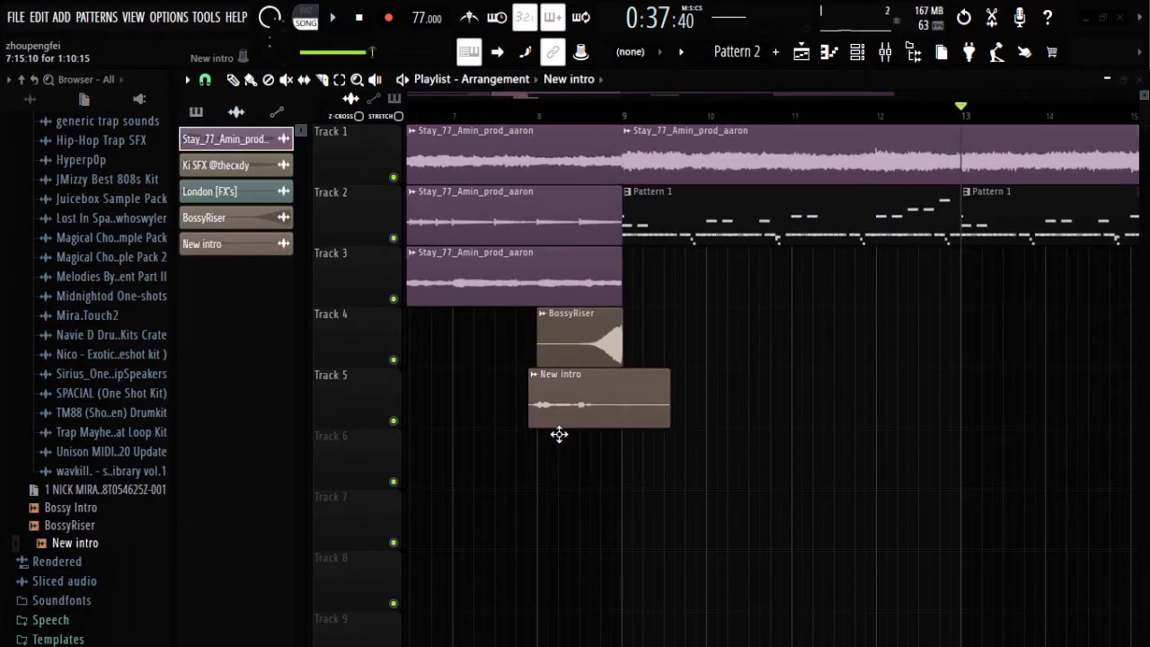
{"action": "left_click", "coordinate": [560, 421]}
{"action": "scroll", "coordinate": [476, 123], "scroll_direction": "down", "scroll_amount": 8}
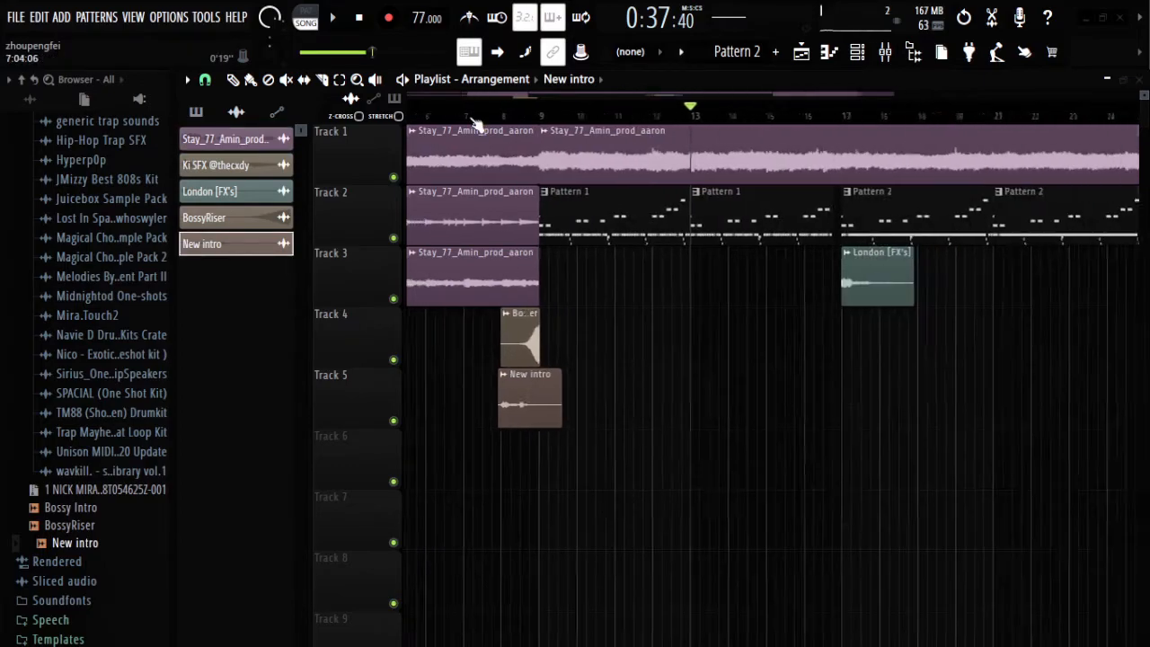
Step: Play the intro and set the New intro channel volume to 100%
{"action": "key", "text": "space"}
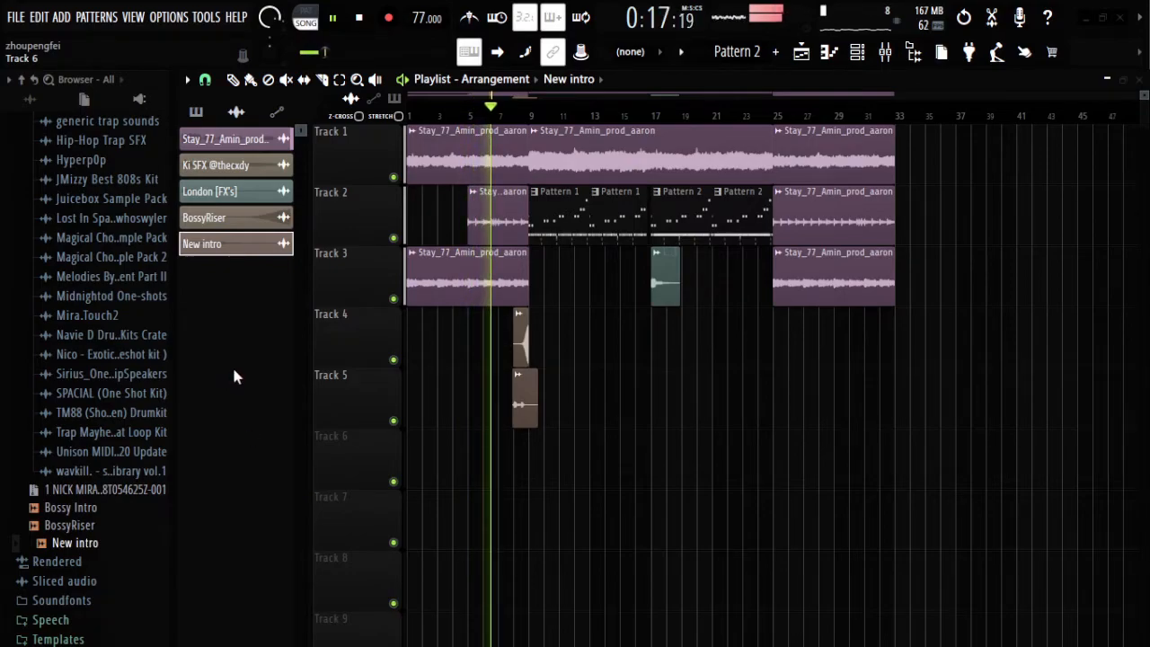
{"action": "left_click", "coordinate": [858, 53]}
{"action": "left_click_drag", "start_coordinate": [252, 411], "coordinate": [252, 410]}
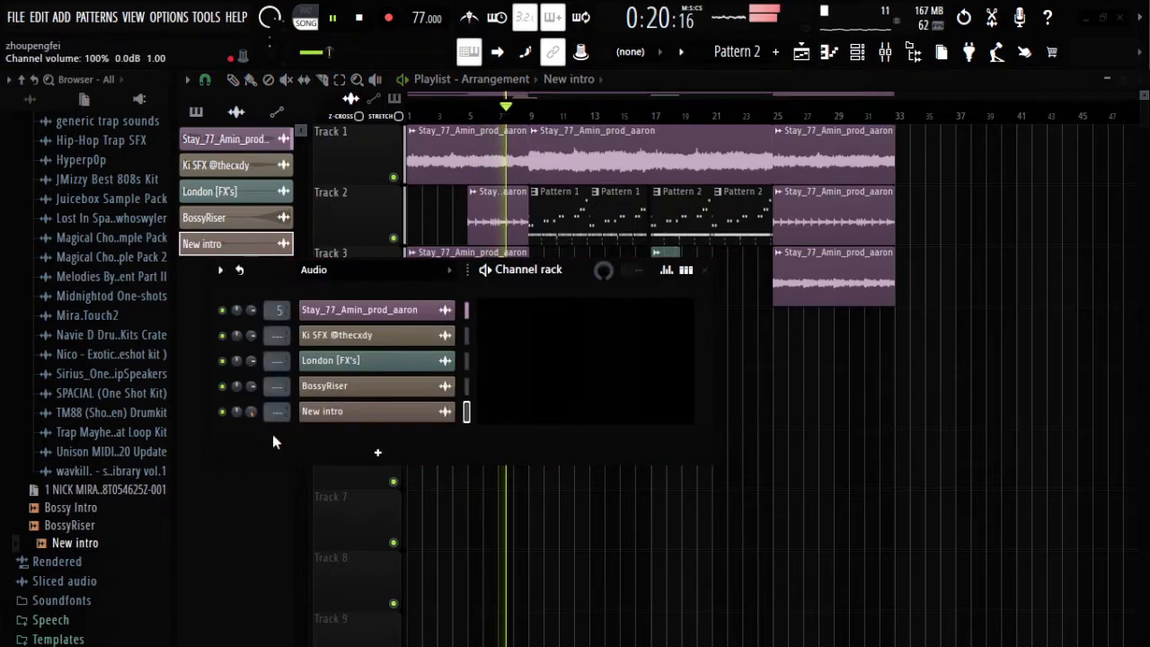
{"action": "left_click", "coordinate": [704, 271]}
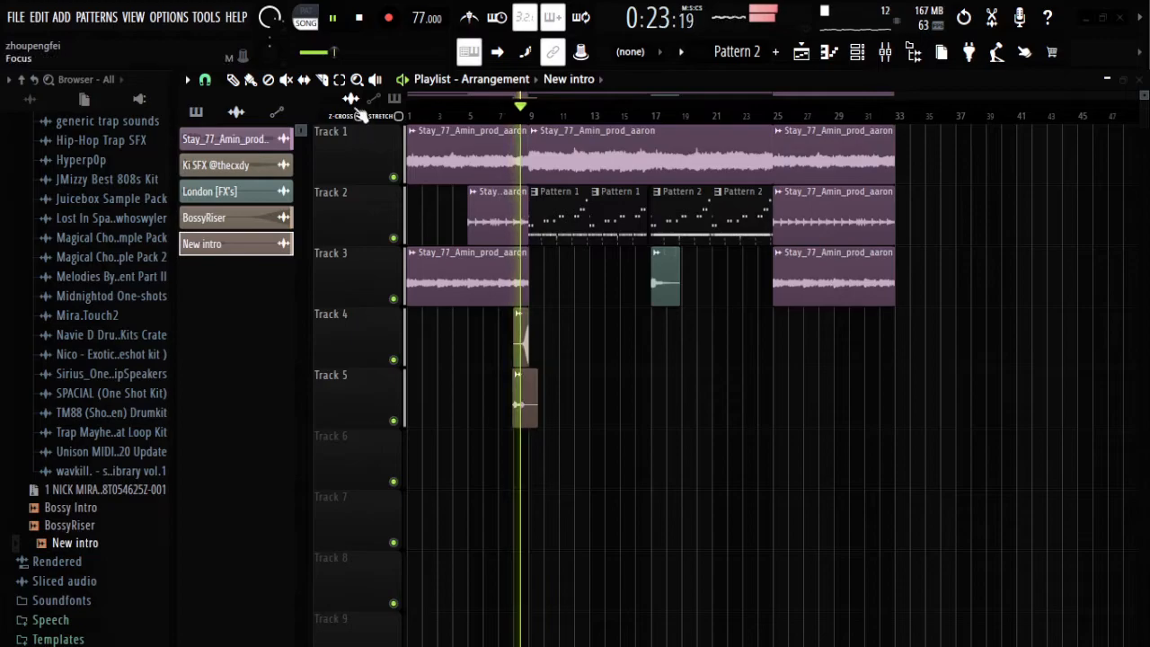
Step: Turn on clip stretching and shorten the New intro clip on track 5 so it ends just before bar 9
{"action": "scroll", "coordinate": [510, 115], "scroll_direction": "up", "scroll_amount": 2}
{"action": "scroll", "coordinate": [510, 115], "scroll_direction": "up", "scroll_amount": 4}
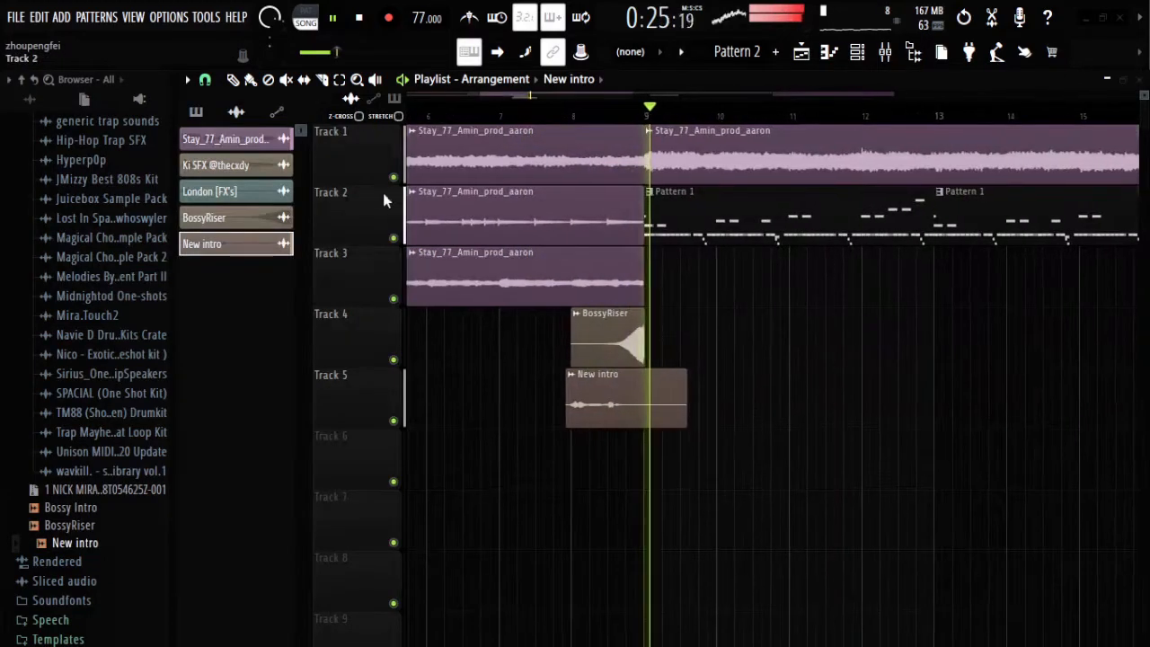
{"action": "left_click_drag", "start_coordinate": [687, 418], "coordinate": [639, 477]}
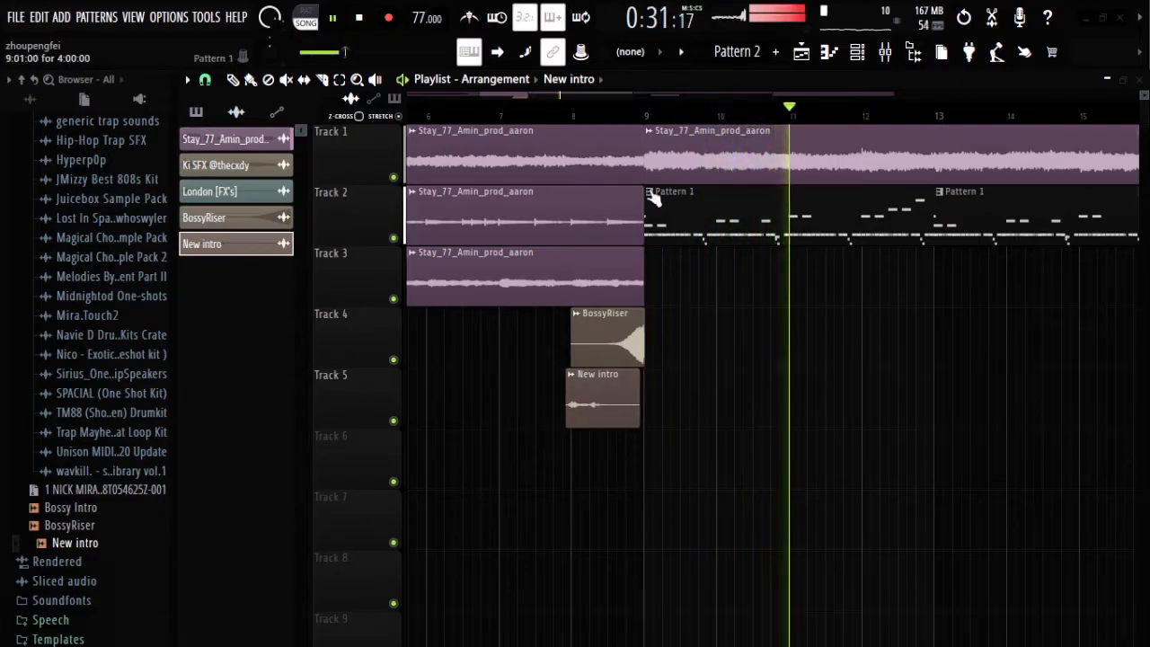
{"action": "scroll", "coordinate": [643, 129], "scroll_direction": "down", "scroll_amount": 2}
{"action": "scroll", "coordinate": [643, 129], "scroll_direction": "down", "scroll_amount": 1}
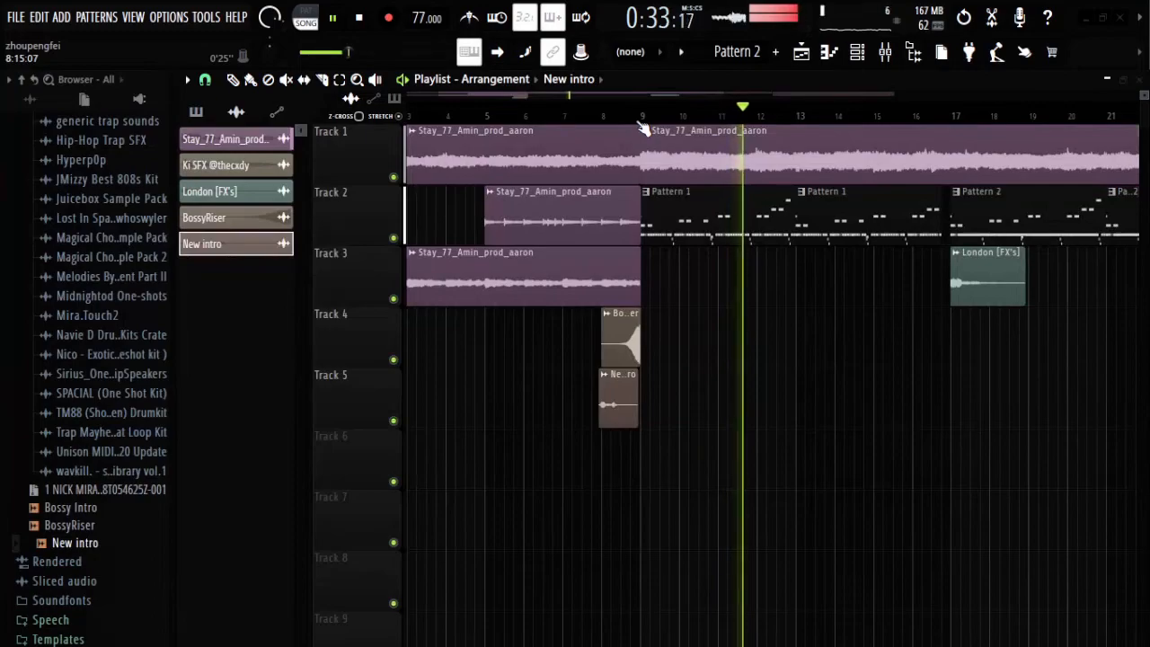
Step: Show the Unsorted channels and set the (SXJ) FX (4)_3 channel volume to 96%
{"action": "key", "text": "F6"}
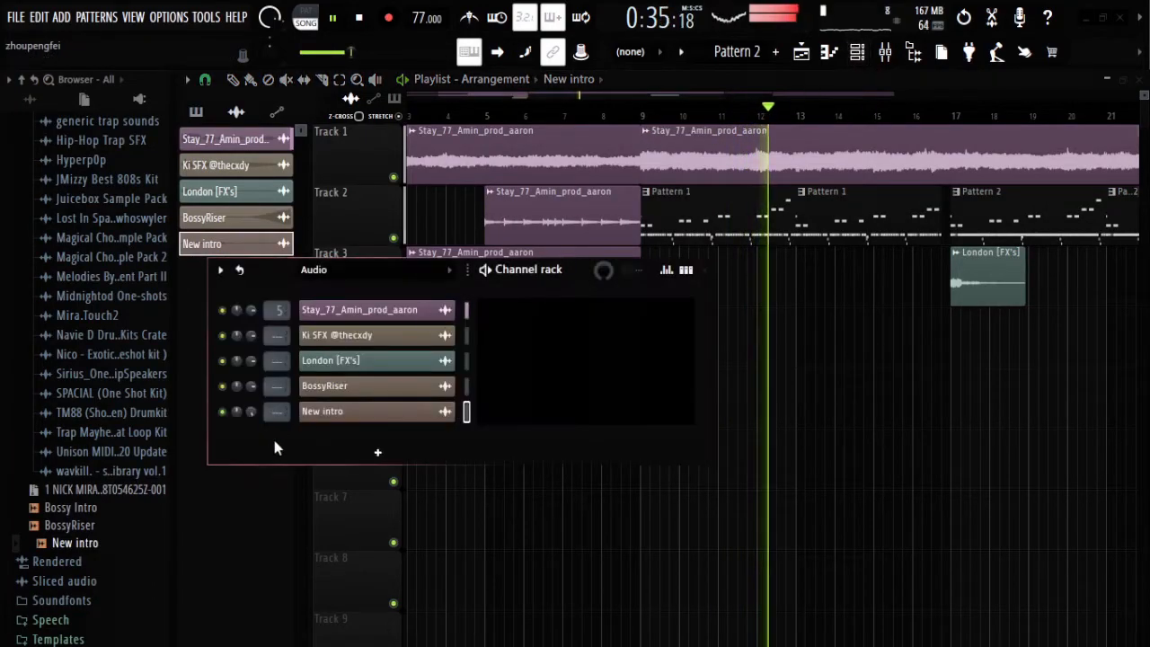
{"action": "left_click", "coordinate": [361, 274]}
{"action": "left_click", "coordinate": [309, 361]}
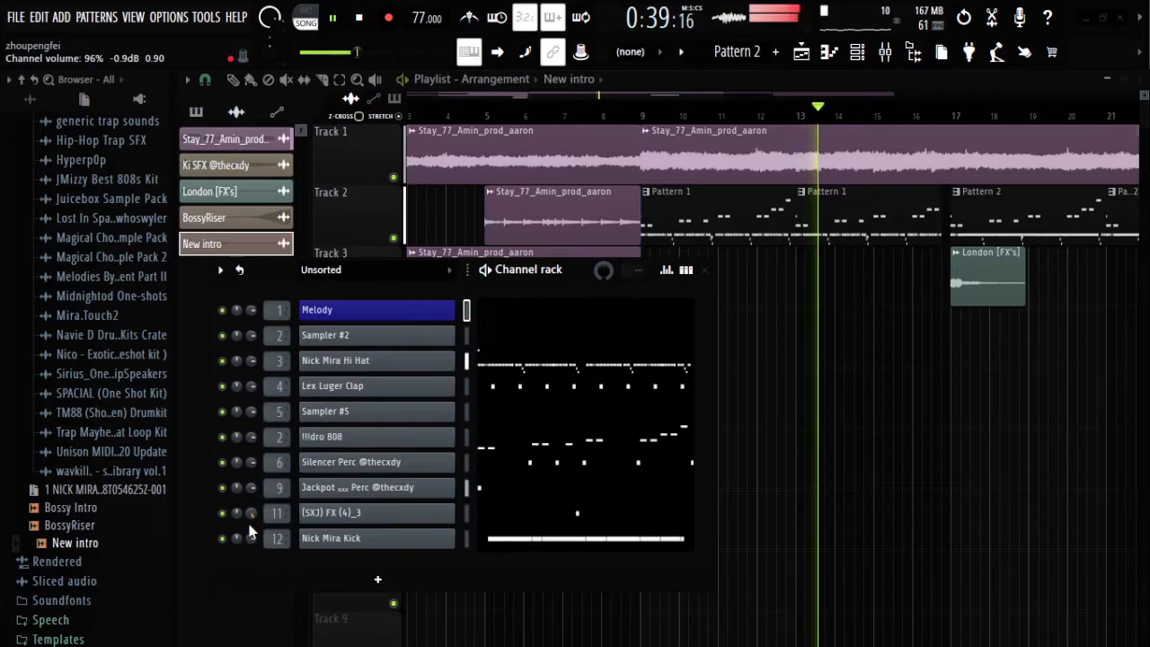
Step: Add a second BossyRiser on track 4 from bar 16 to bar 17, listen to the transition and stop playback
{"action": "left_click_drag", "start_coordinate": [76, 524], "coordinate": [916, 339]}
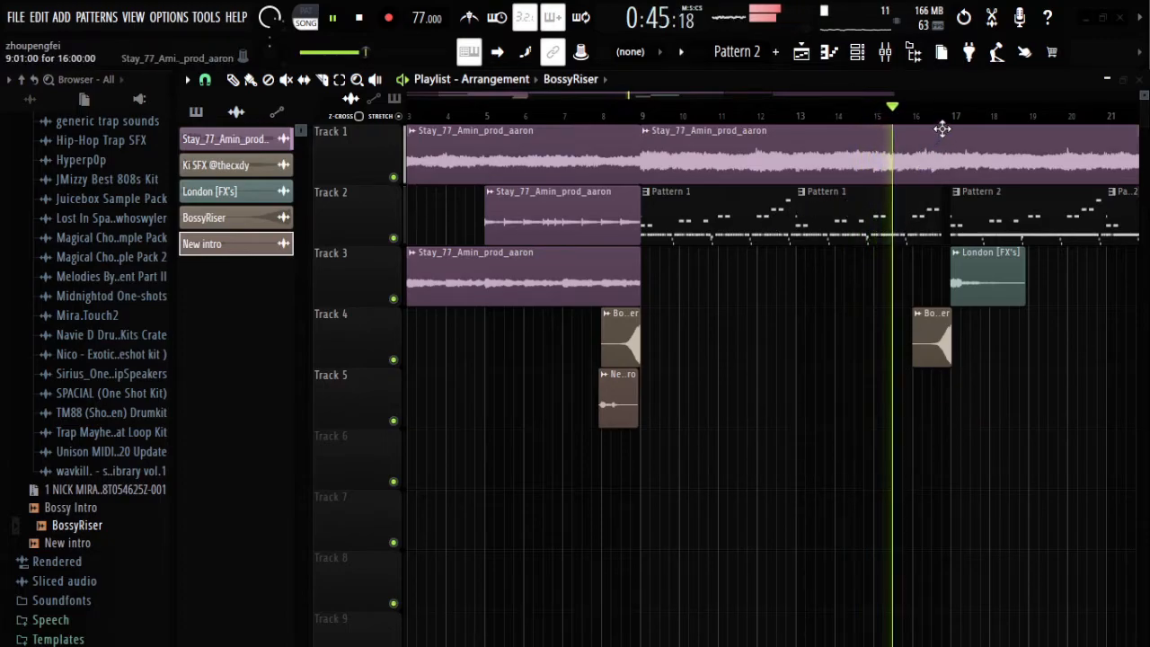
{"action": "scroll", "coordinate": [955, 121], "scroll_direction": "up", "scroll_amount": 4}
{"action": "scroll", "coordinate": [955, 121], "scroll_direction": "down", "scroll_amount": 5}
{"action": "scroll", "coordinate": [955, 120], "scroll_direction": "up", "scroll_amount": 1}
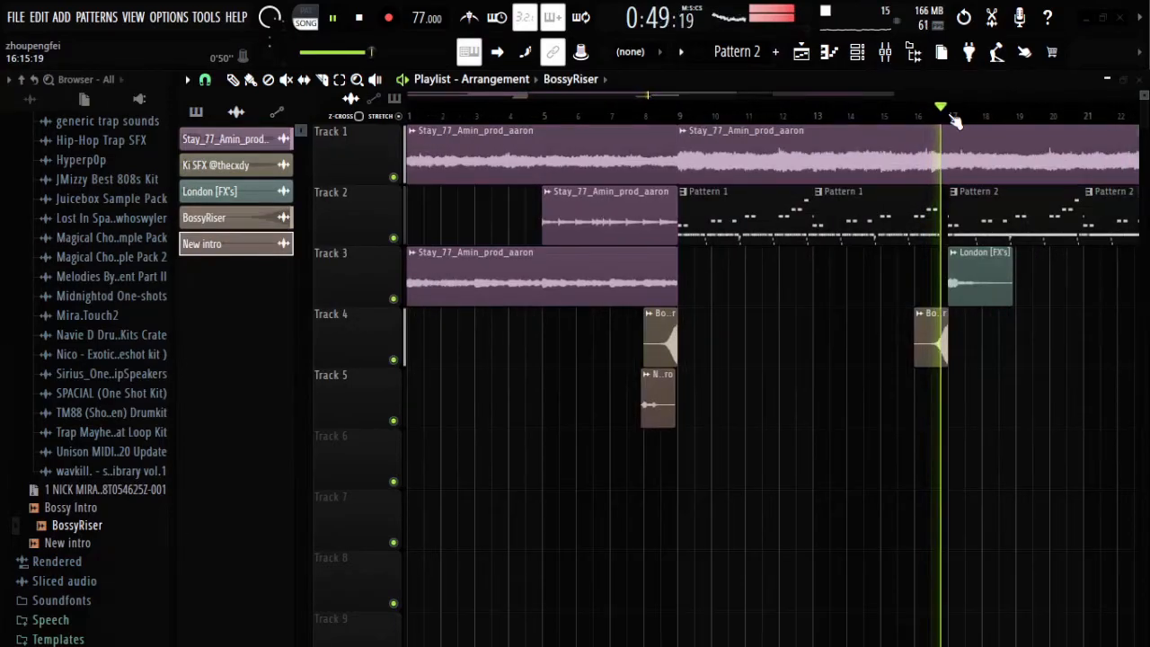
{"action": "key", "text": "space"}
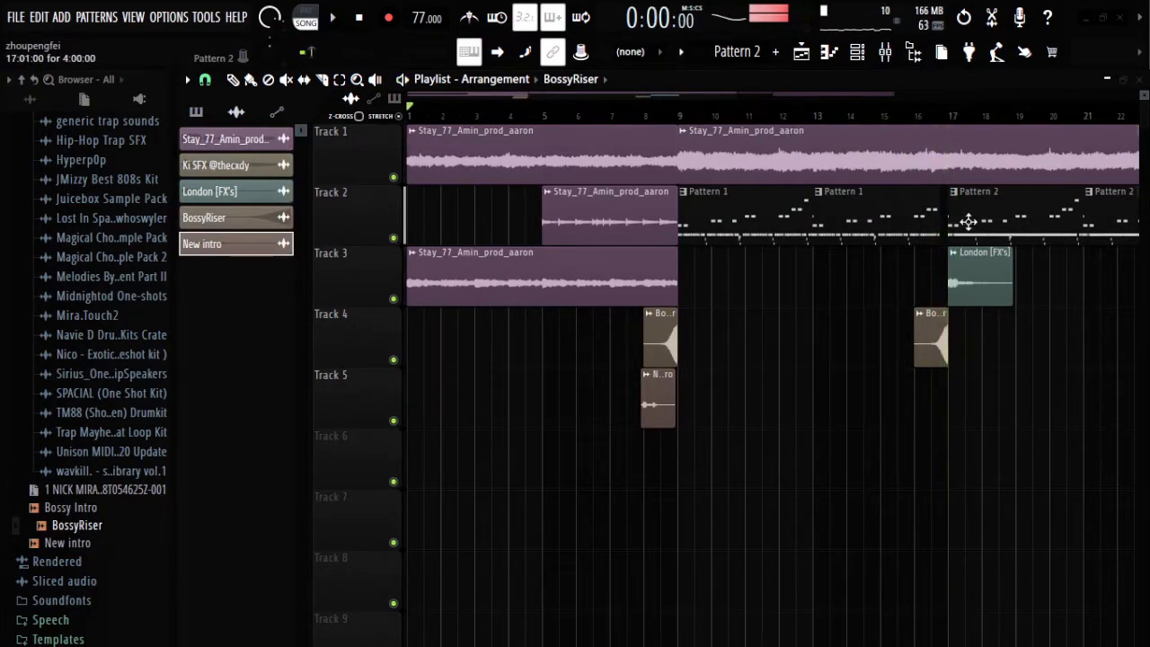
{"action": "scroll", "coordinate": [962, 129], "scroll_direction": "up", "scroll_amount": 5}
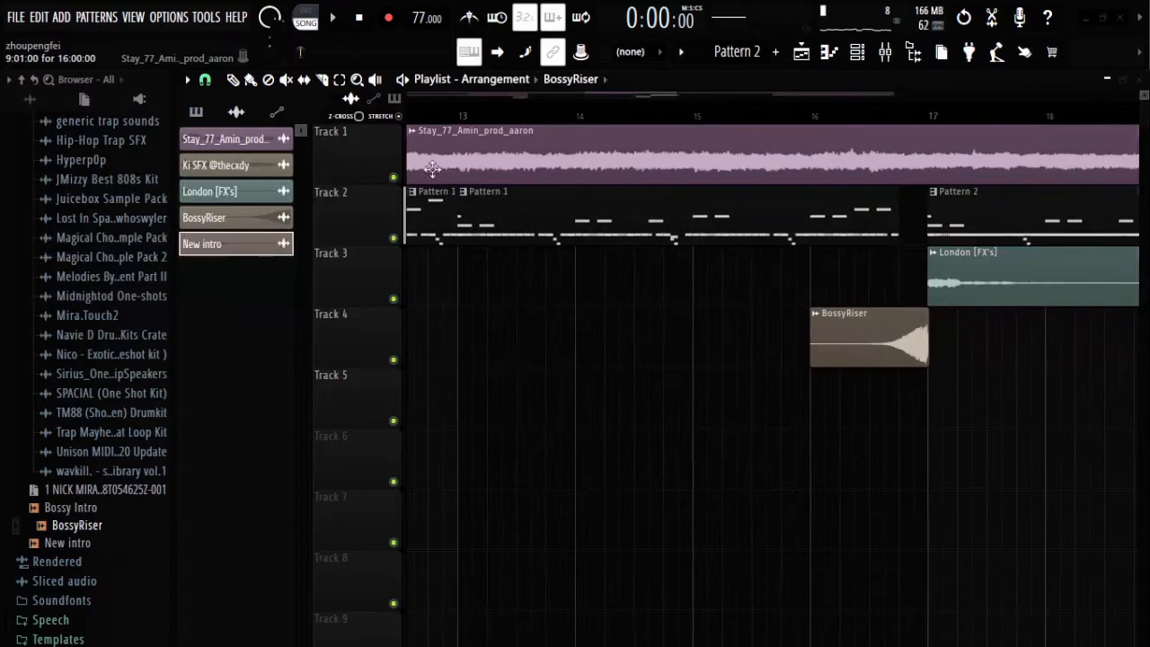
Step: Shorten the London [FX's] clip at bar 17 on track 3 to just over one bar and listen to the transitions
{"action": "scroll", "coordinate": [509, 94], "scroll_direction": "up", "scroll_amount": 2}
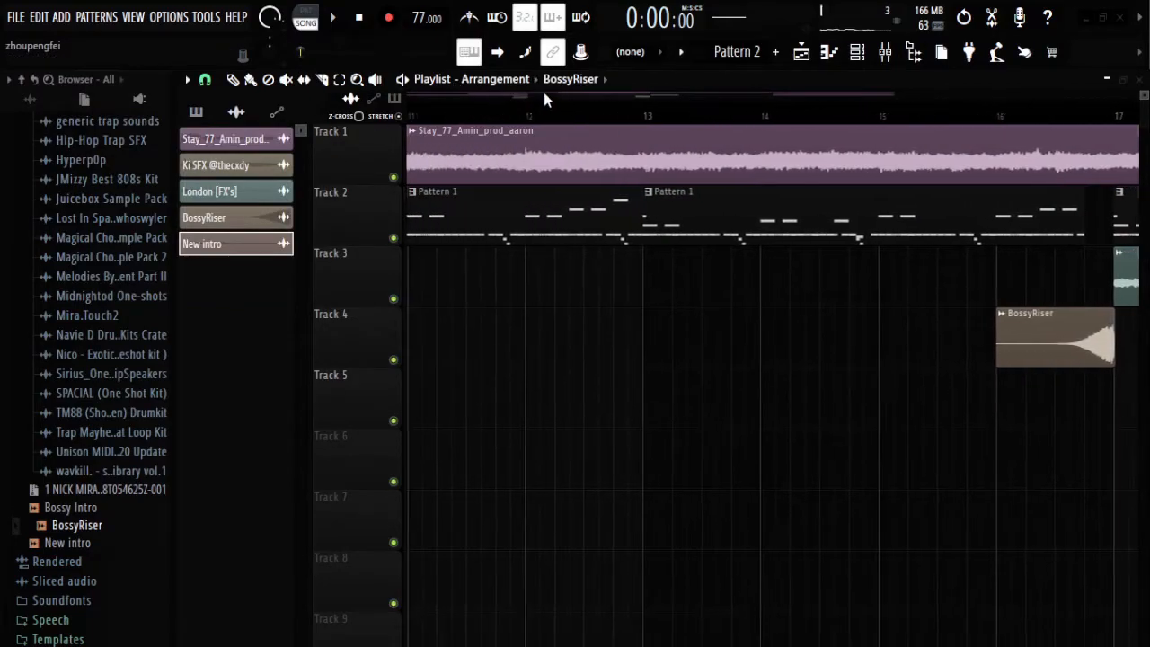
{"action": "left_click_drag", "start_coordinate": [604, 98], "coordinate": [616, 98]}
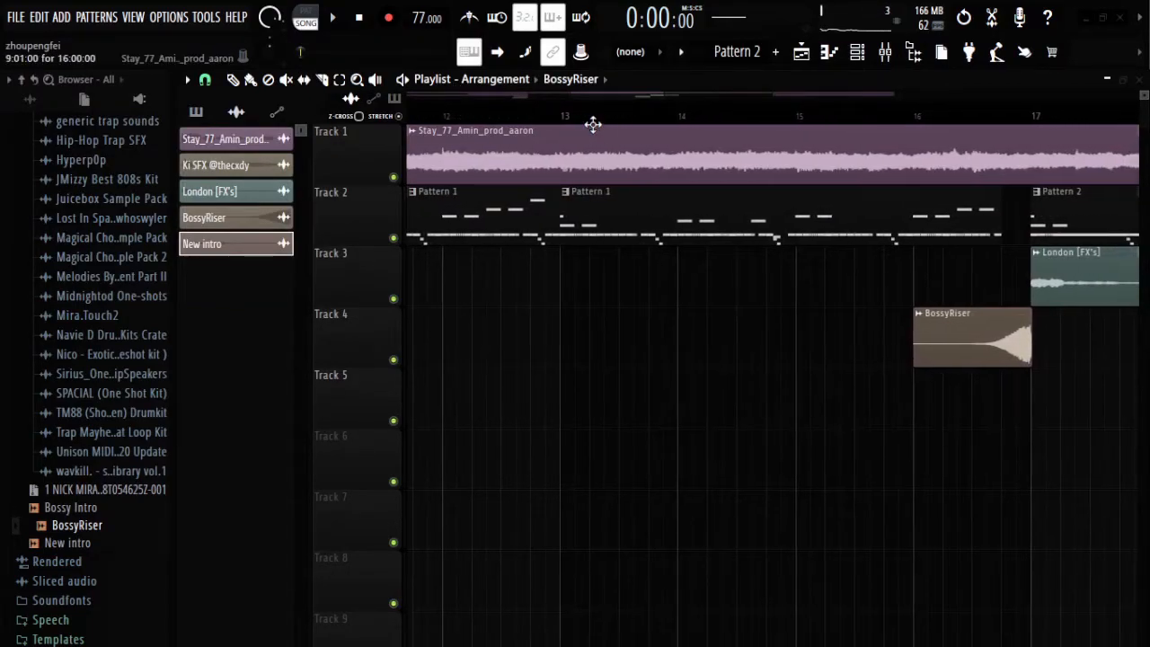
{"action": "scroll", "coordinate": [591, 123], "scroll_direction": "down", "scroll_amount": 4}
{"action": "scroll", "coordinate": [600, 124], "scroll_direction": "down", "scroll_amount": 2}
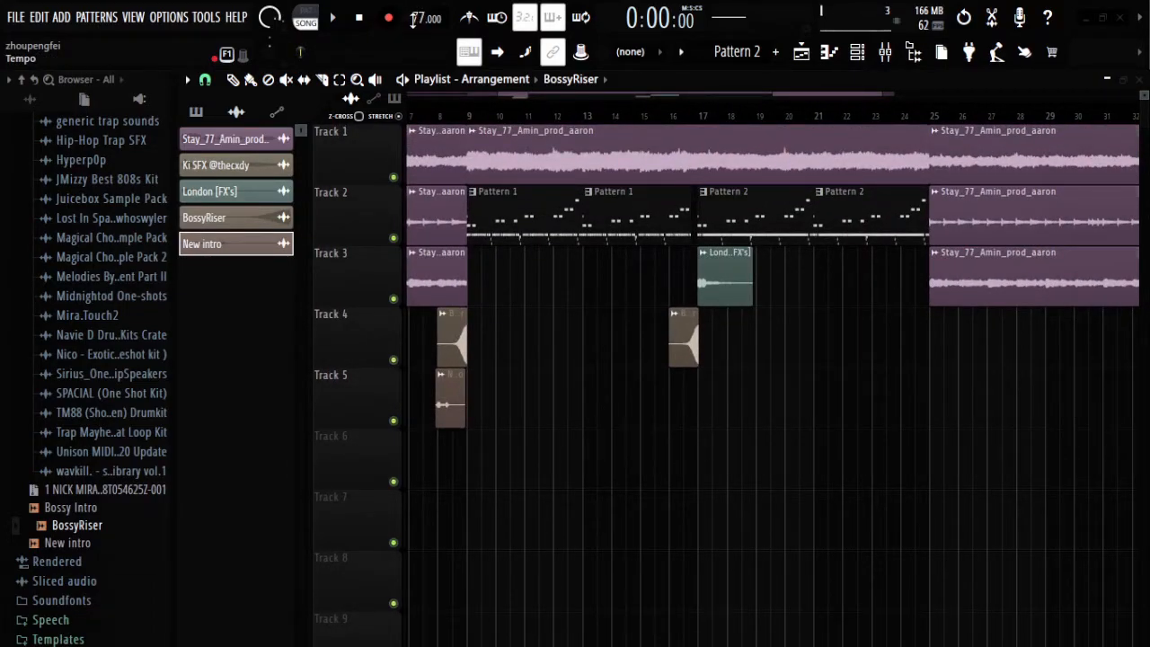
{"action": "left_click_drag", "start_coordinate": [426, 18], "coordinate": [426, 41]}
{"action": "left_click", "coordinate": [751, 278]}
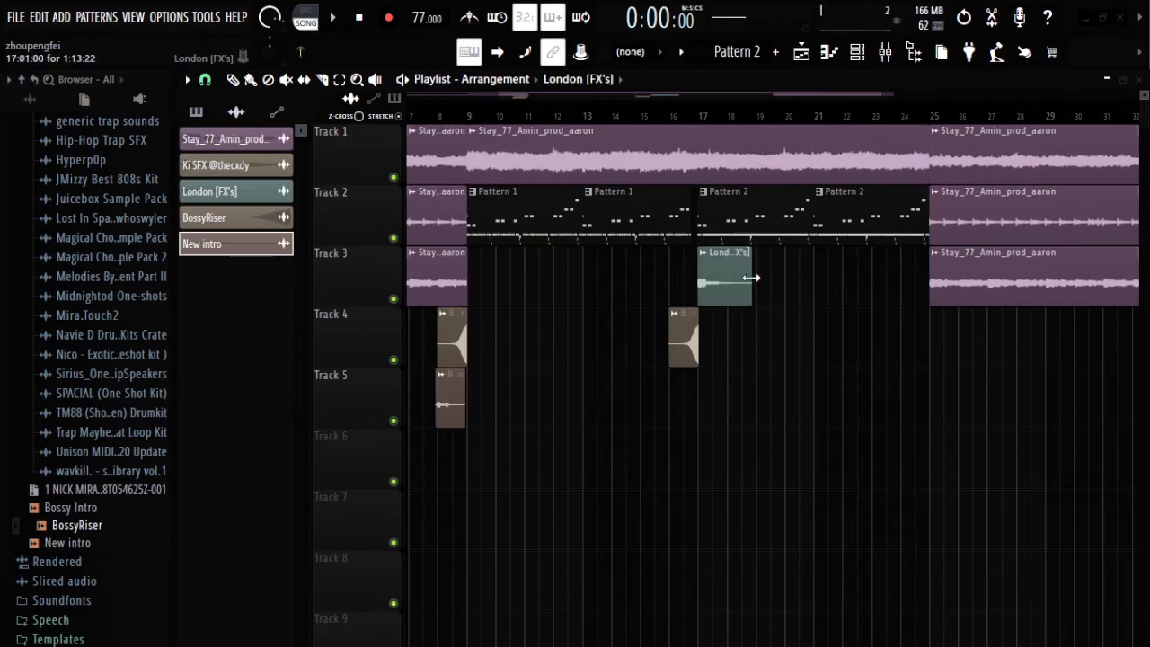
{"action": "left_click", "coordinate": [694, 113]}
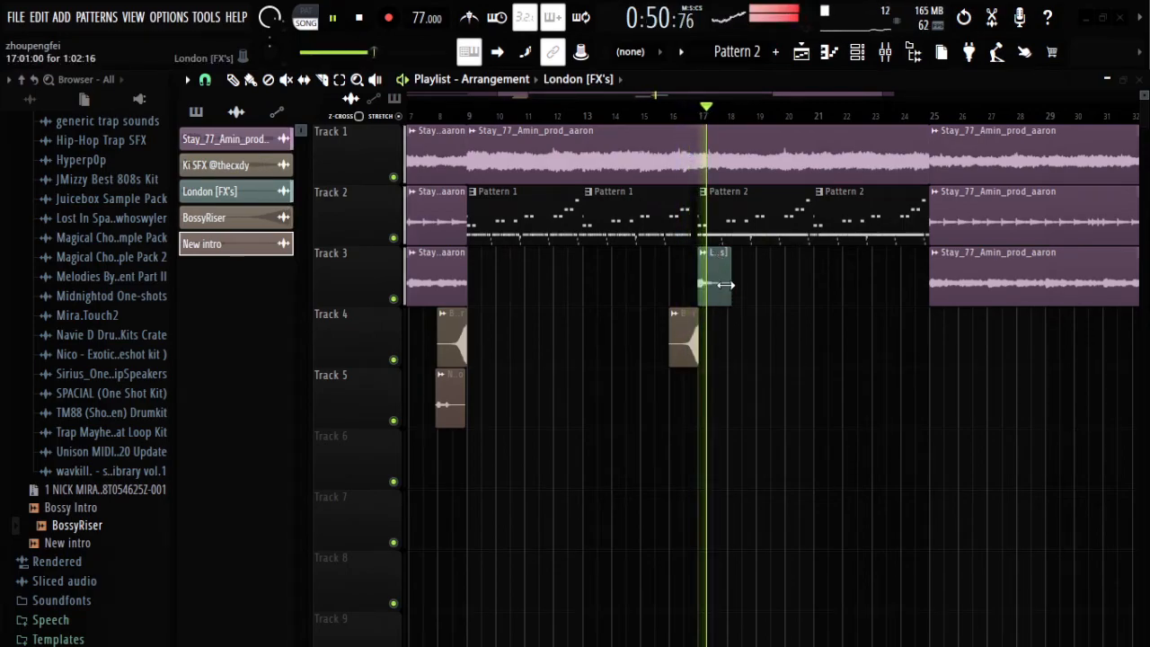
{"action": "left_click", "coordinate": [437, 115]}
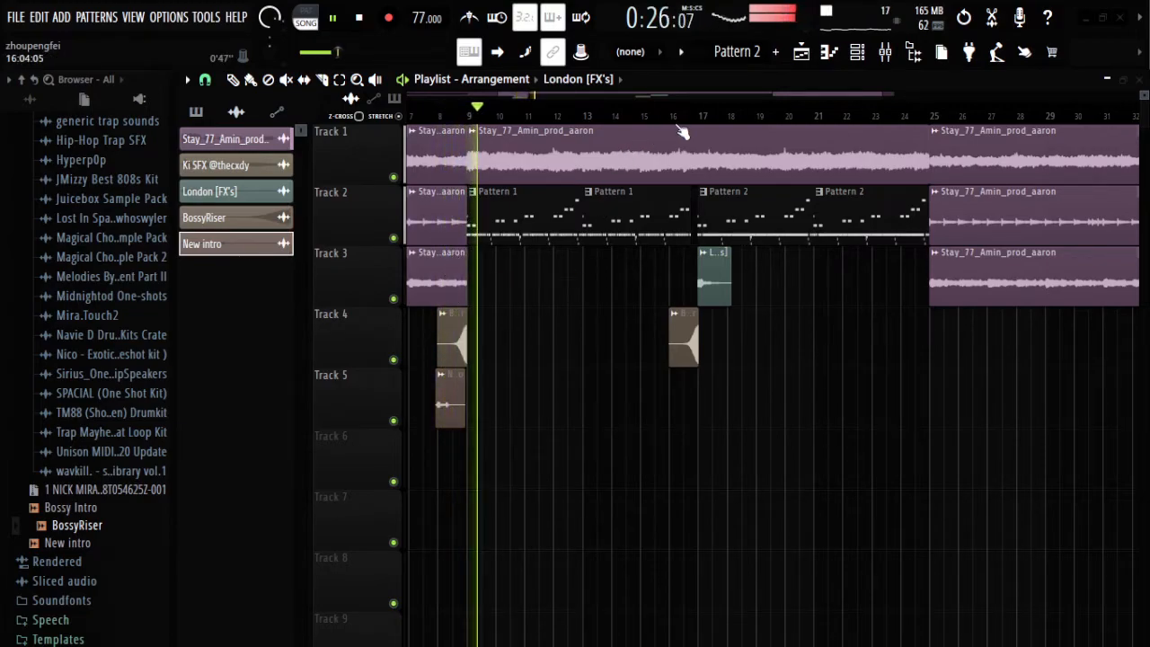
{"action": "key", "text": "space"}
Step: Show the patterns in the picker and split Pattern 1 by channel into separate patterns
{"action": "scroll", "coordinate": [609, 126], "scroll_direction": "down", "scroll_amount": 3}
{"action": "scroll", "coordinate": [627, 135], "scroll_direction": "down", "scroll_amount": 3}
{"action": "scroll", "coordinate": [627, 202], "scroll_direction": "up", "scroll_amount": 3}
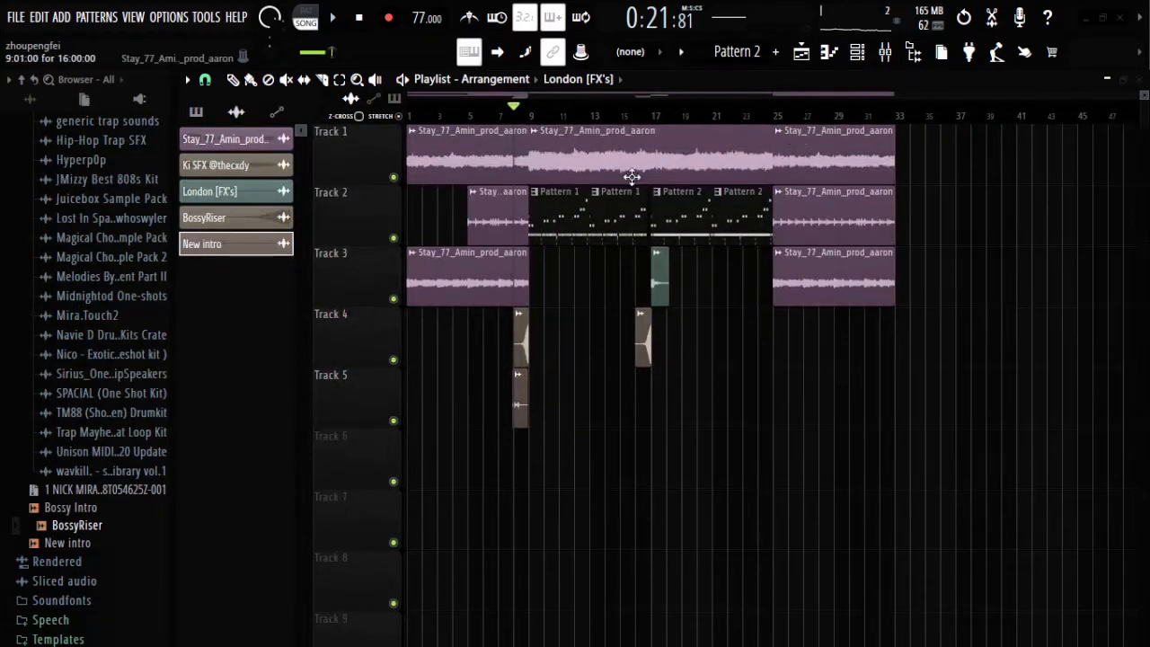
{"action": "left_click", "coordinate": [197, 112]}
{"action": "left_click", "coordinate": [238, 144]}
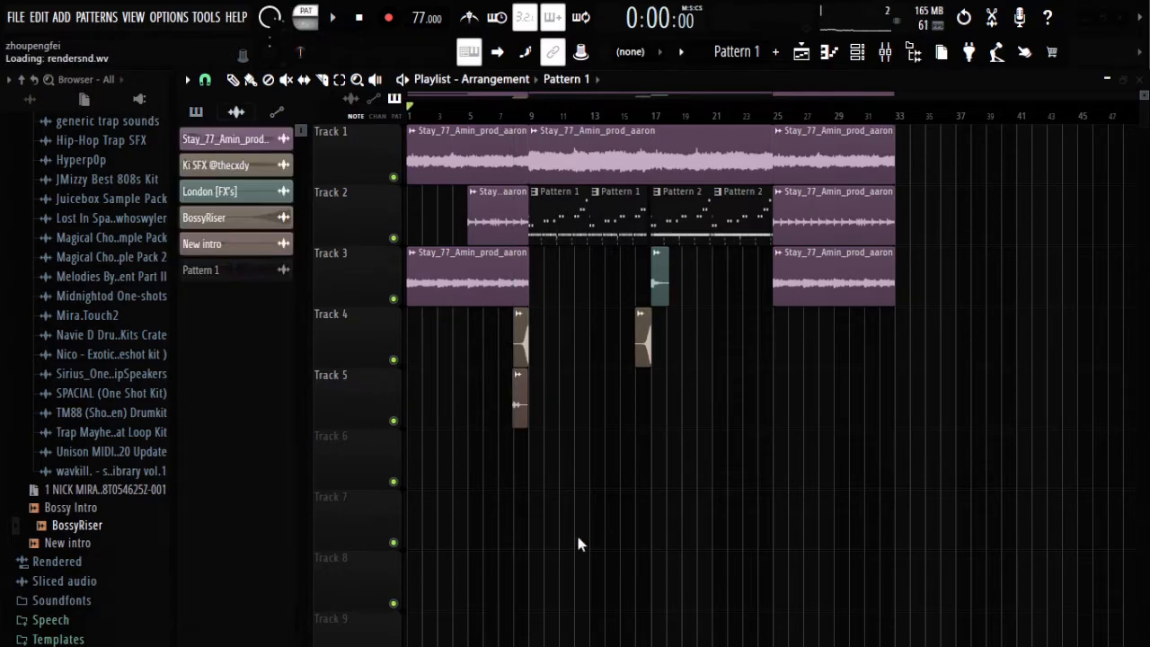
{"action": "left_click", "coordinate": [198, 115]}
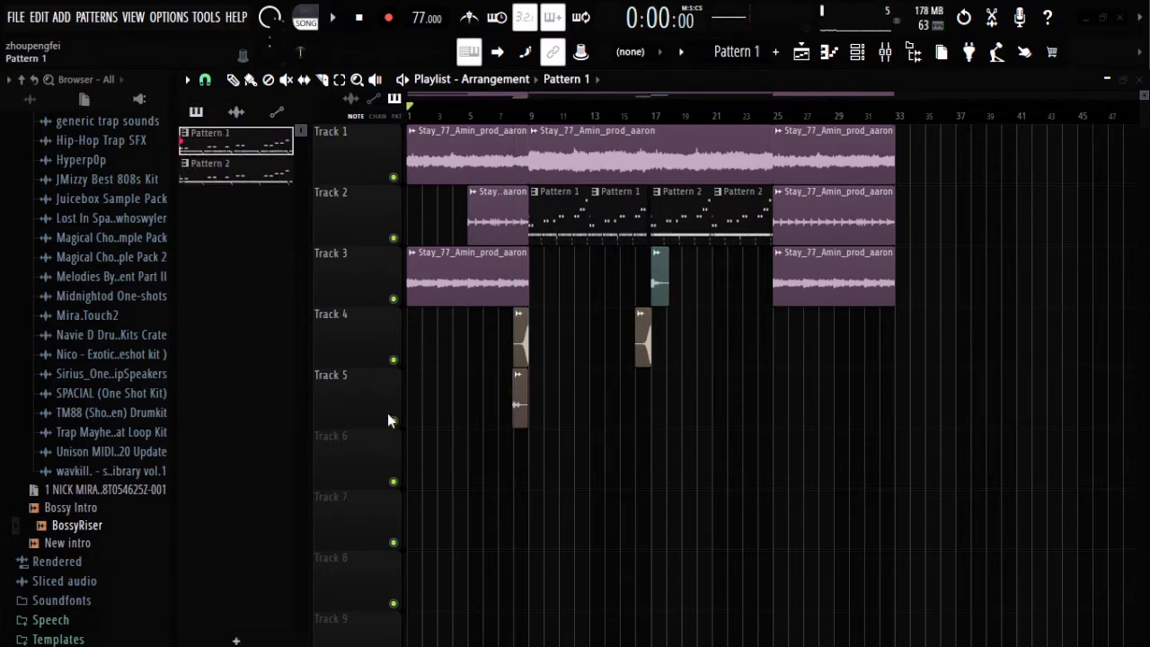
{"action": "left_click", "coordinate": [341, 415]}
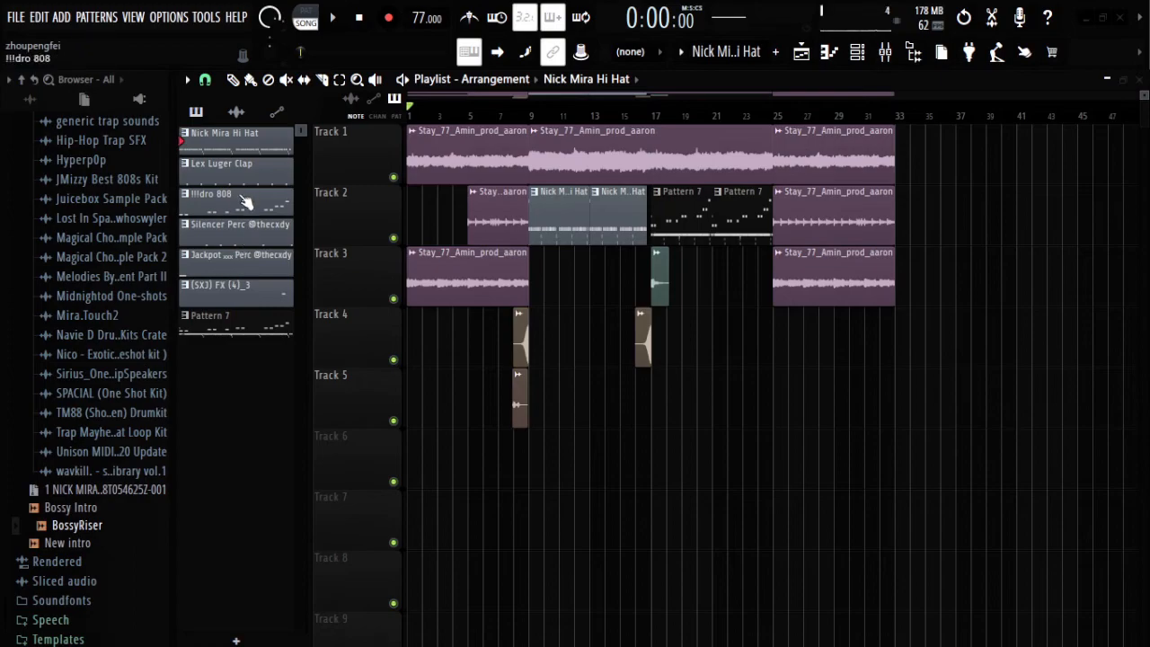
Step: Place Nick Mira Hi Hat on track 4 and Lex Luger Clap on track 5 from bar 27 to 29, and !!!dro 808 on track 6 from bar 29
{"action": "left_click_drag", "start_coordinate": [244, 145], "coordinate": [778, 329]}
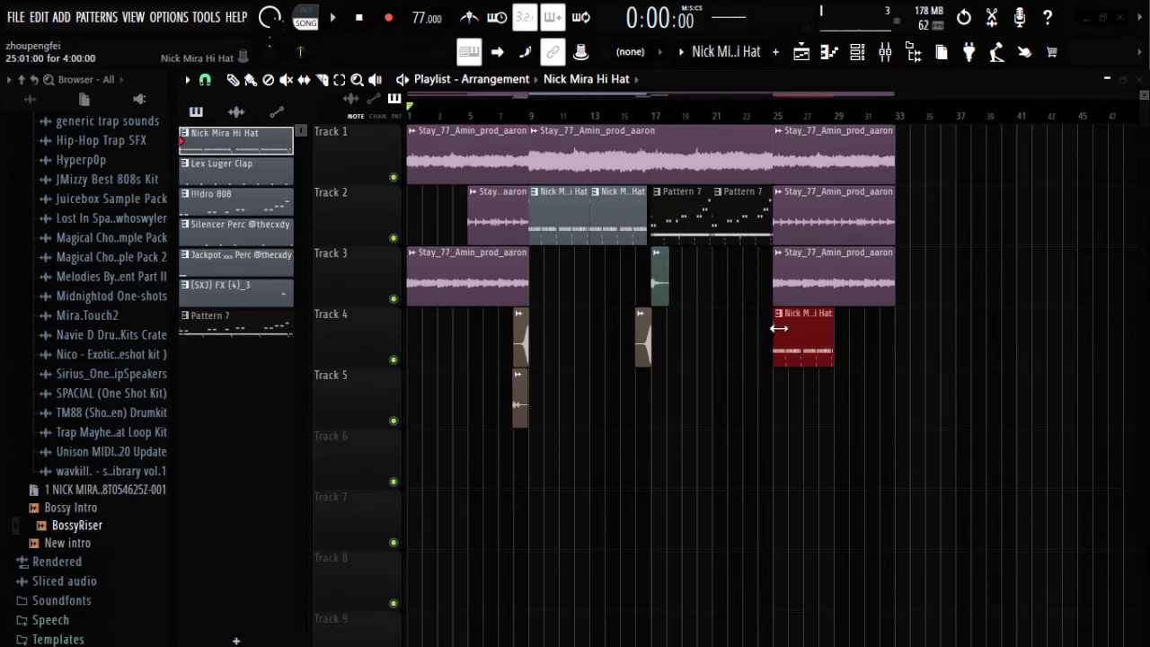
{"action": "left_click_drag", "start_coordinate": [252, 173], "coordinate": [773, 398]}
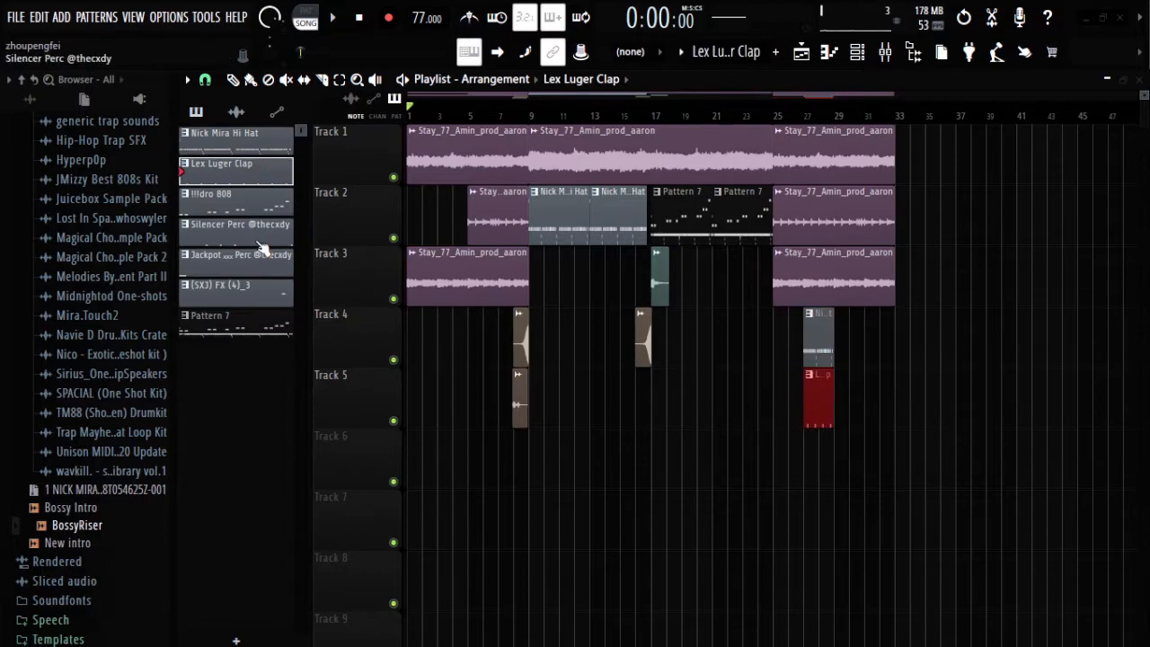
{"action": "left_click_drag", "start_coordinate": [828, 454], "coordinate": [830, 457]}
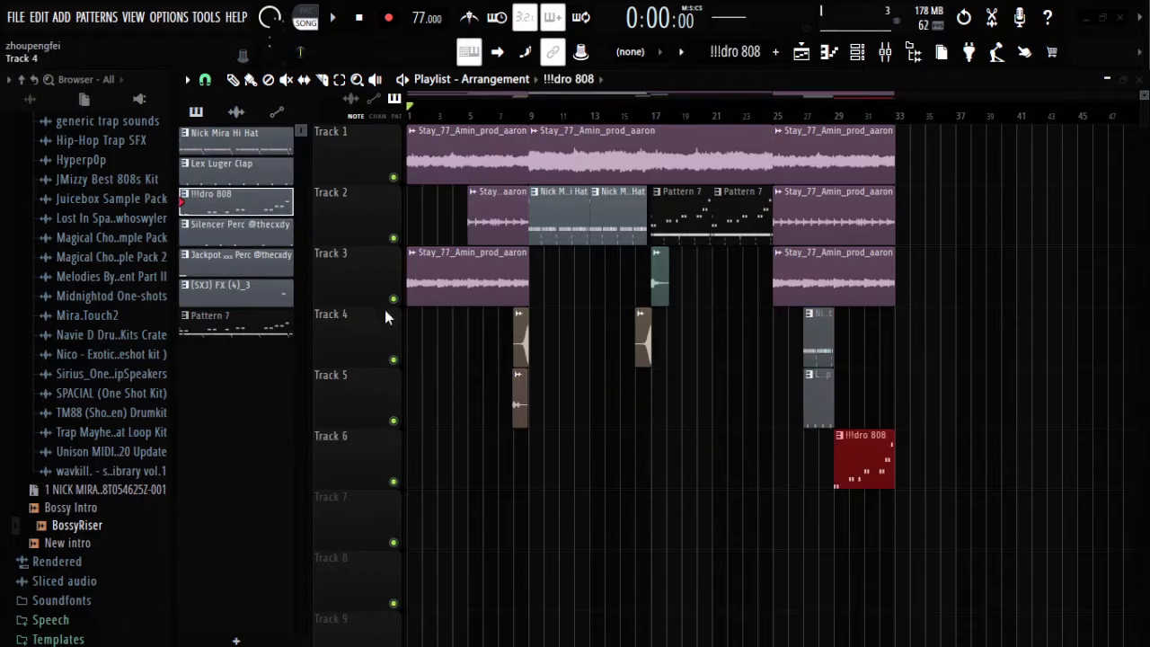
Step: Add more hi-hat and clap clips on tracks 4 and 5 from bar 29 to 32, plus a BossyRiser on track 7 from bar 32 to 33
{"action": "left_click_drag", "start_coordinate": [241, 165], "coordinate": [576, 404]}
{"action": "left_click_drag", "start_coordinate": [224, 135], "coordinate": [580, 338]}
{"action": "left_click_drag", "start_coordinate": [630, 387], "coordinate": [620, 387]}
{"action": "scroll", "coordinate": [565, 119], "scroll_direction": "left", "scroll_amount": 5}
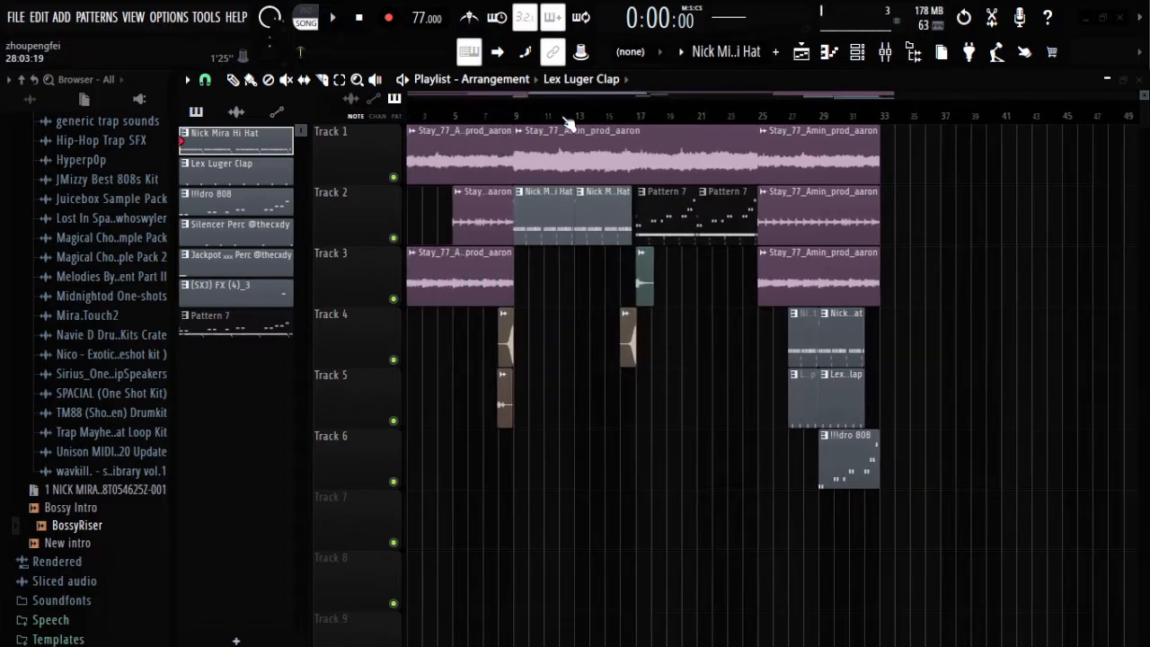
{"action": "left_click_drag", "start_coordinate": [108, 525], "coordinate": [886, 539]}
Step: Select every clip from bar 9 to bar 33 and duplicate the section twice, extending the arrangement to bar 81
{"action": "left_click_drag", "start_coordinate": [980, 155], "coordinate": [560, 585]}
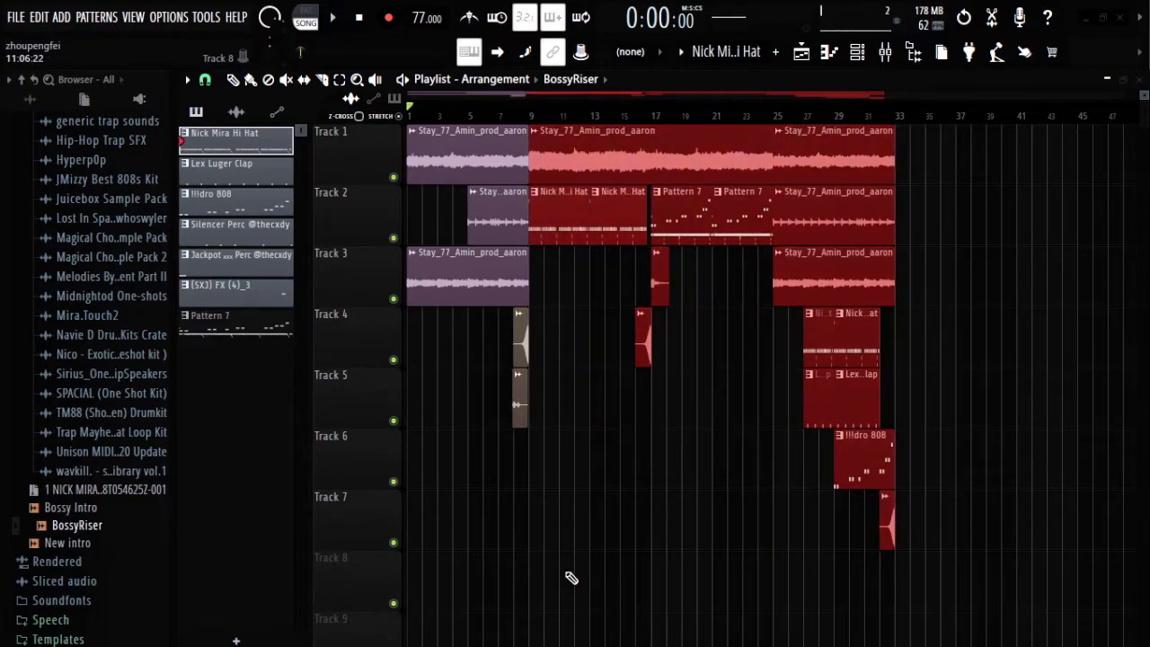
{"action": "key", "text": "ctrl+b"}
{"action": "key", "text": "ctrl+b"}
{"action": "scroll", "coordinate": [752, 119], "scroll_direction": "down", "scroll_amount": 3}
{"action": "scroll", "coordinate": [755, 117], "scroll_direction": "down", "scroll_amount": 2}
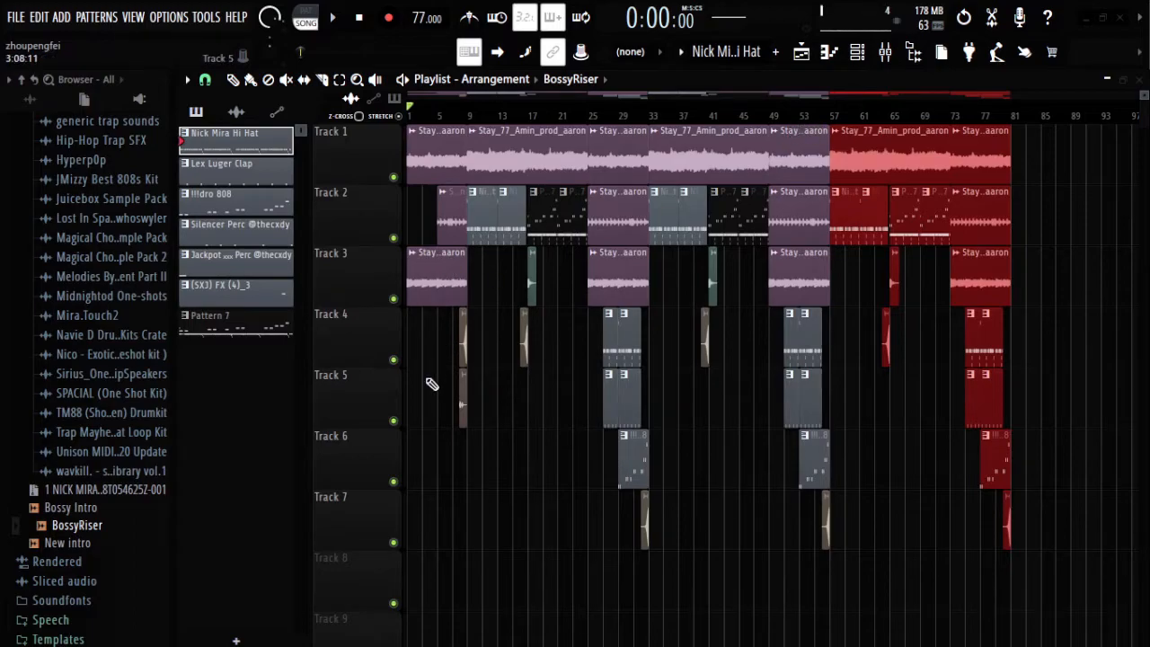
Step: Copy the intro melody clips on tracks 1 to 3 to the end of the arrangement, from bar 81 to bar 89
{"action": "left_click_drag", "start_coordinate": [423, 354], "coordinate": [449, 89]}
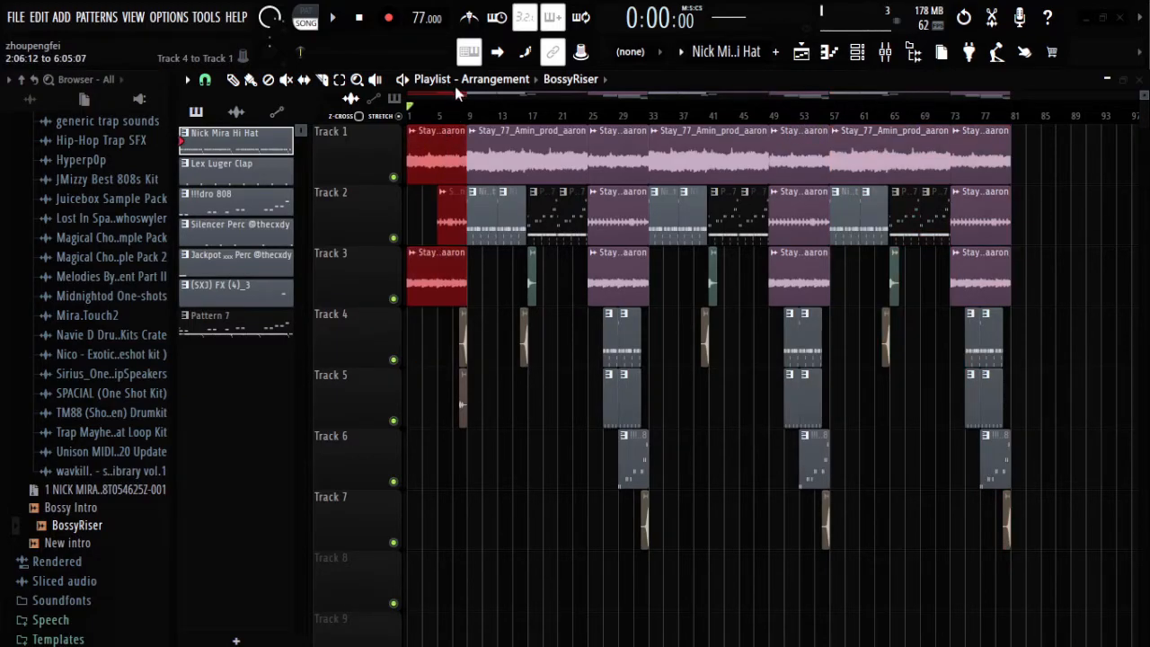
{"action": "key", "text": "ctrl+b"}
{"action": "left_click_drag", "start_coordinate": [506, 165], "coordinate": [1042, 194]}
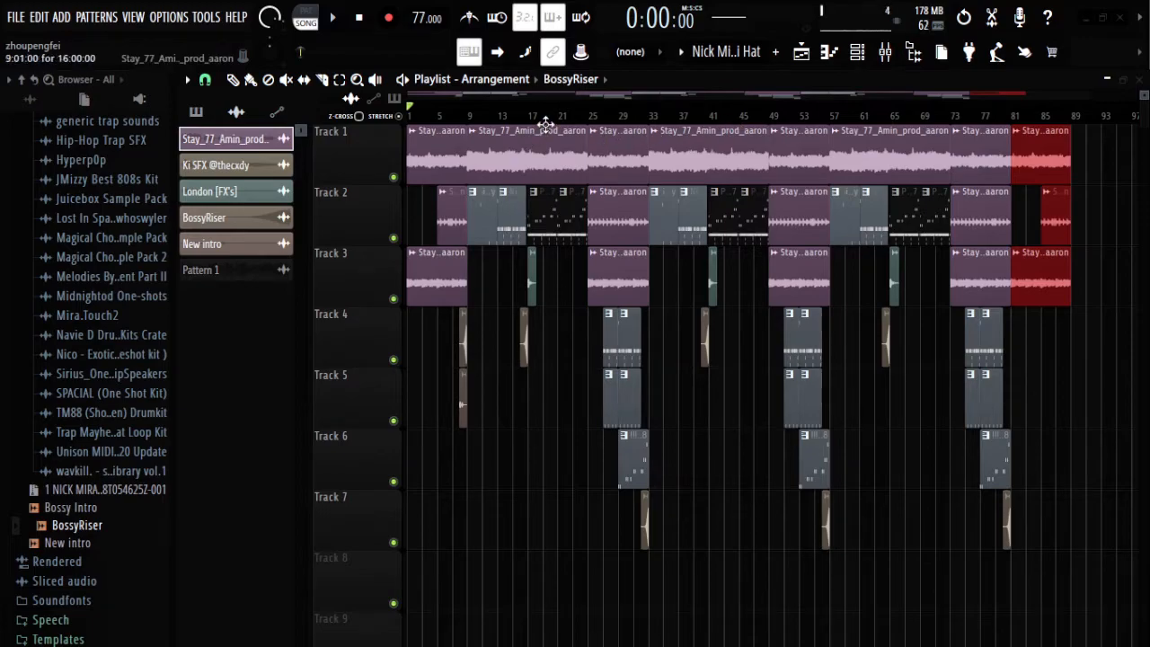
Step: Play the arrangement from the first drum section to the bar 33 transition, then stop playback
{"action": "key", "text": "space"}
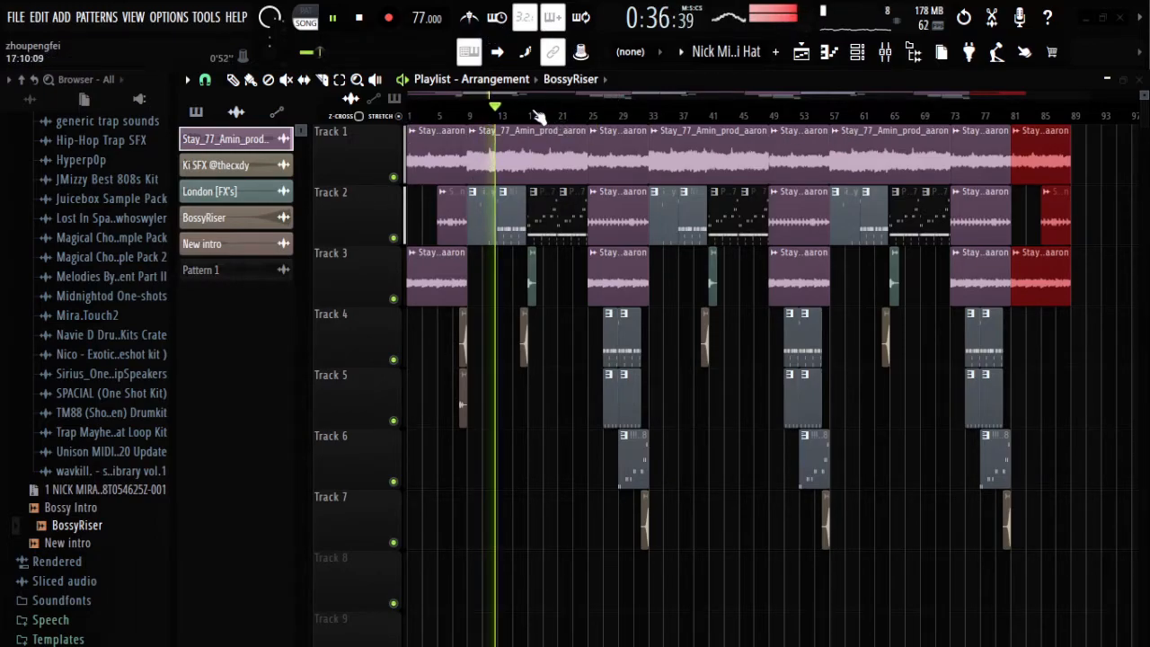
{"action": "scroll", "coordinate": [537, 117], "scroll_direction": "up", "scroll_amount": 5}
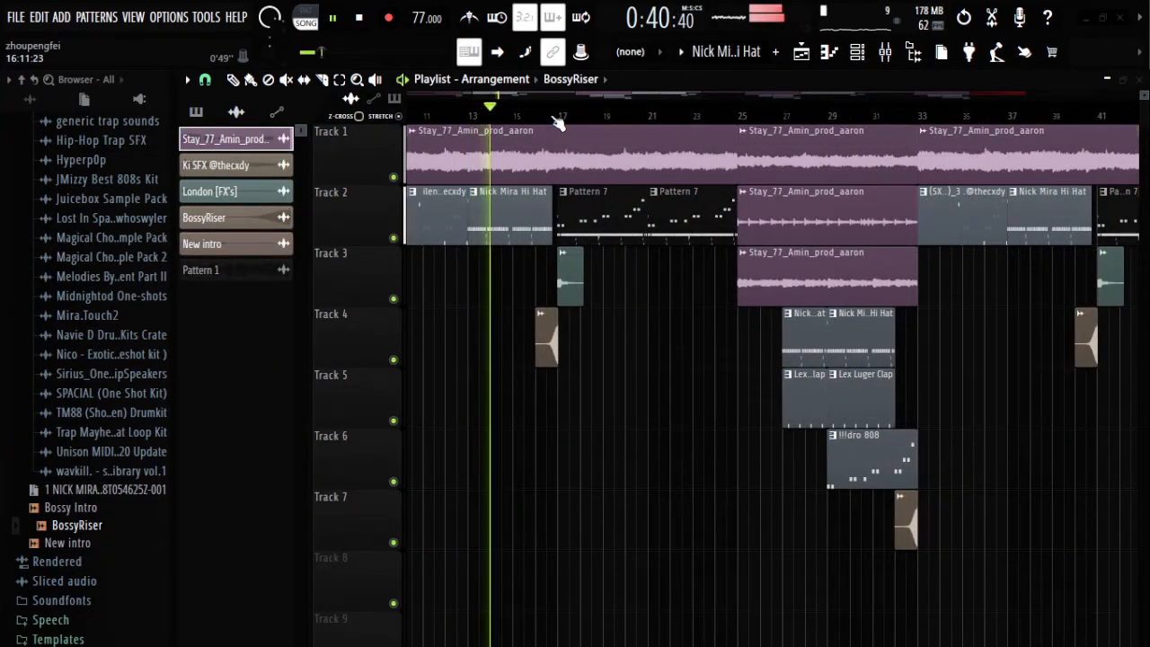
{"action": "scroll", "coordinate": [557, 123], "scroll_direction": "up", "scroll_amount": 2}
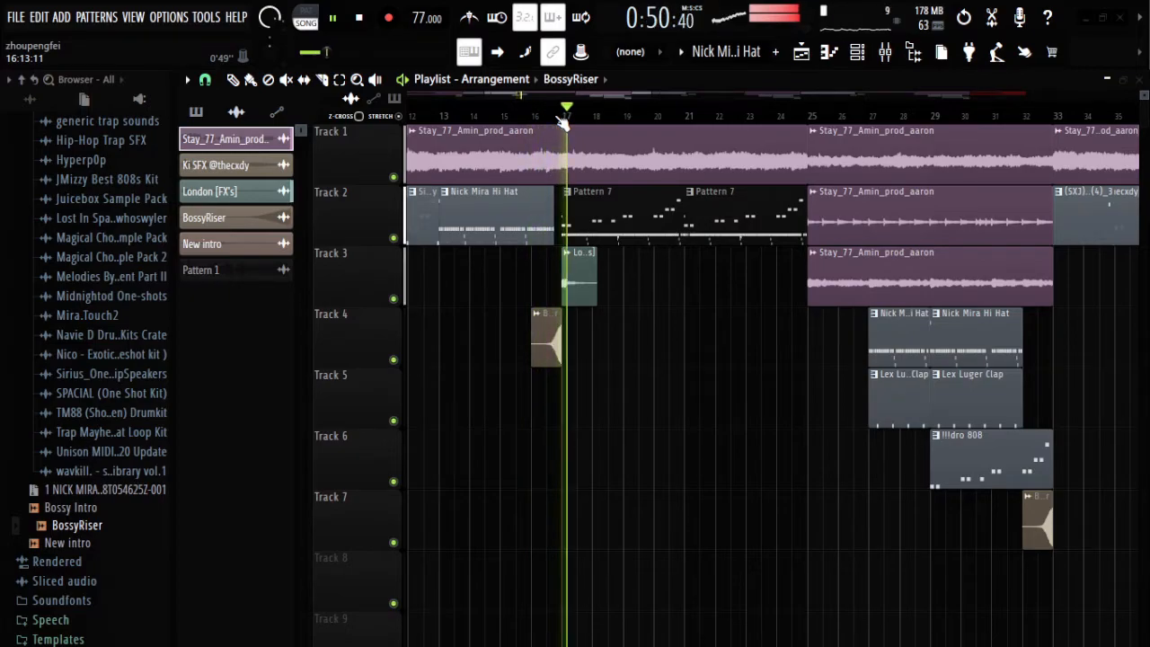
{"action": "scroll", "coordinate": [562, 121], "scroll_direction": "down", "scroll_amount": 4}
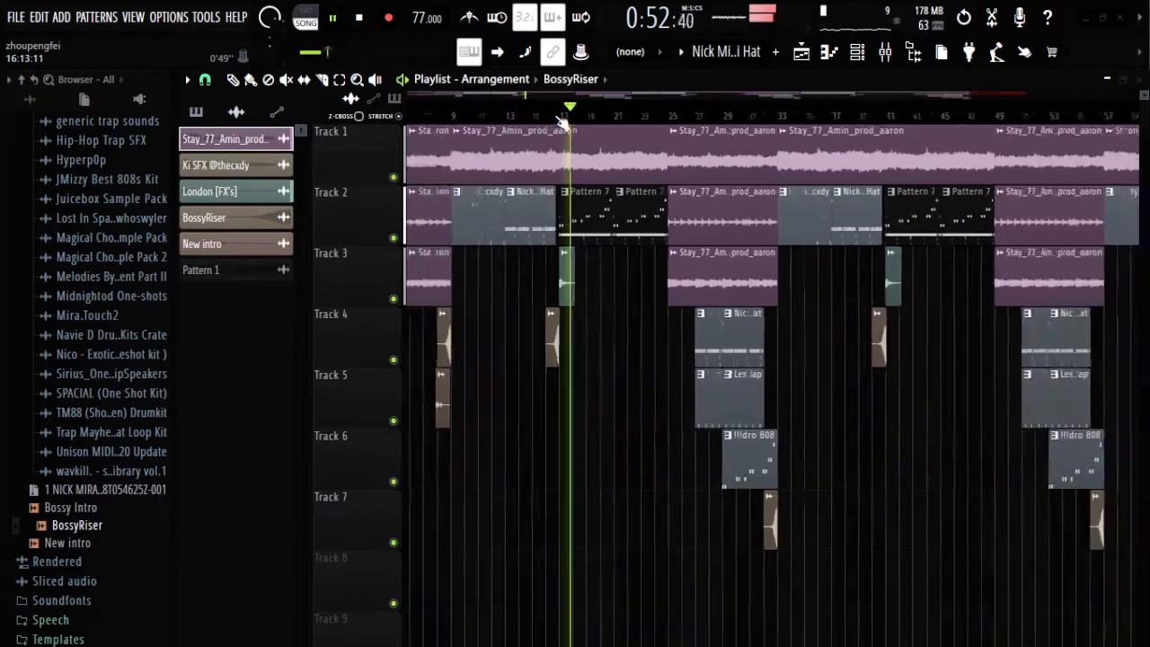
{"action": "scroll", "coordinate": [561, 122], "scroll_direction": "down", "scroll_amount": 2}
{"action": "scroll", "coordinate": [559, 121], "scroll_direction": "down", "scroll_amount": 2}
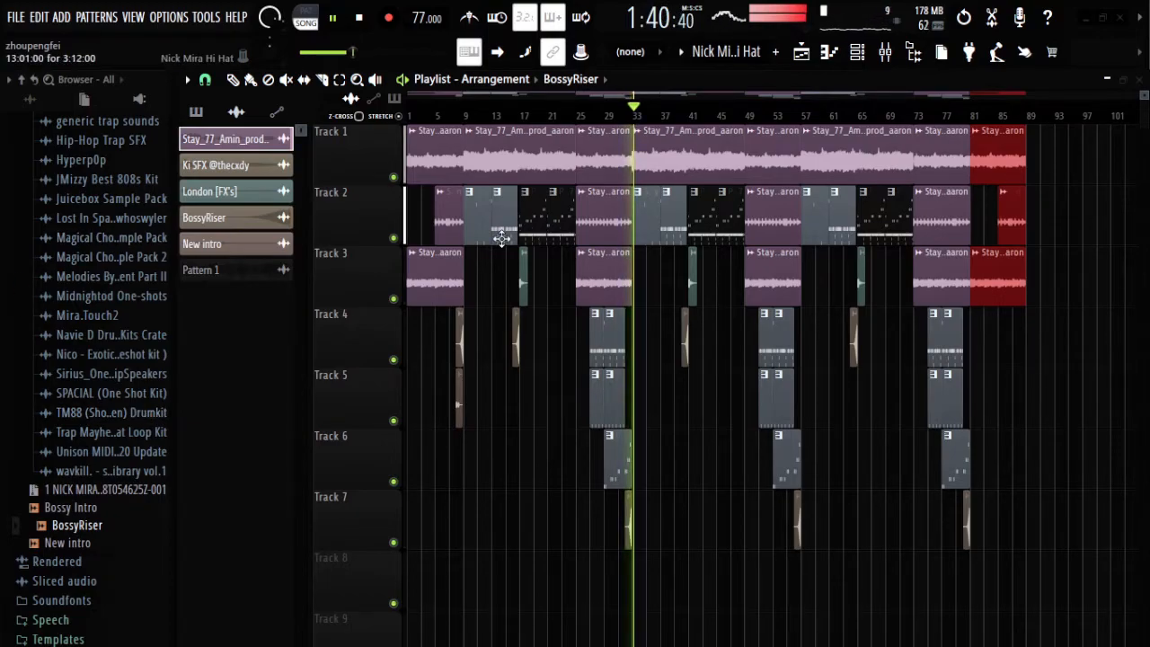
{"action": "key", "text": "space"}
Step: Select all clips after the bar 33 transition and move them slightly earlier so they start exactly at bar 33
{"action": "scroll", "coordinate": [660, 129], "scroll_direction": "up", "scroll_amount": 3, "text": "ctrl"}
{"action": "scroll", "coordinate": [659, 131], "scroll_direction": "up", "scroll_amount": 5, "text": "ctrl"}
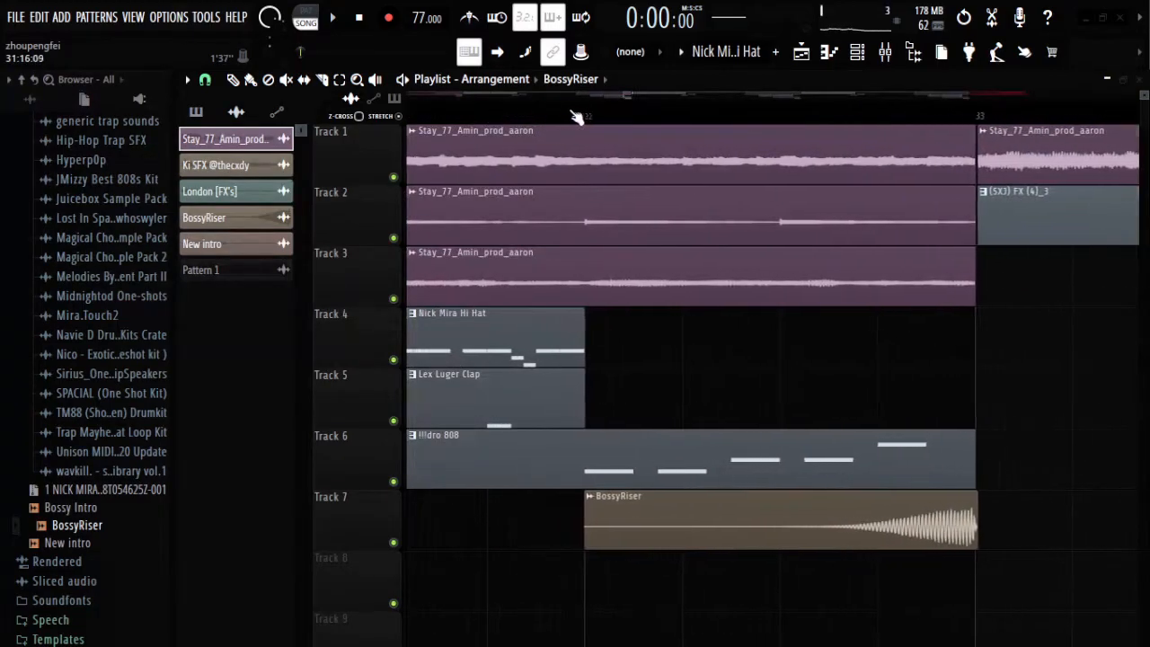
{"action": "scroll", "coordinate": [1040, 120], "scroll_direction": "up", "scroll_amount": 4, "text": "ctrl"}
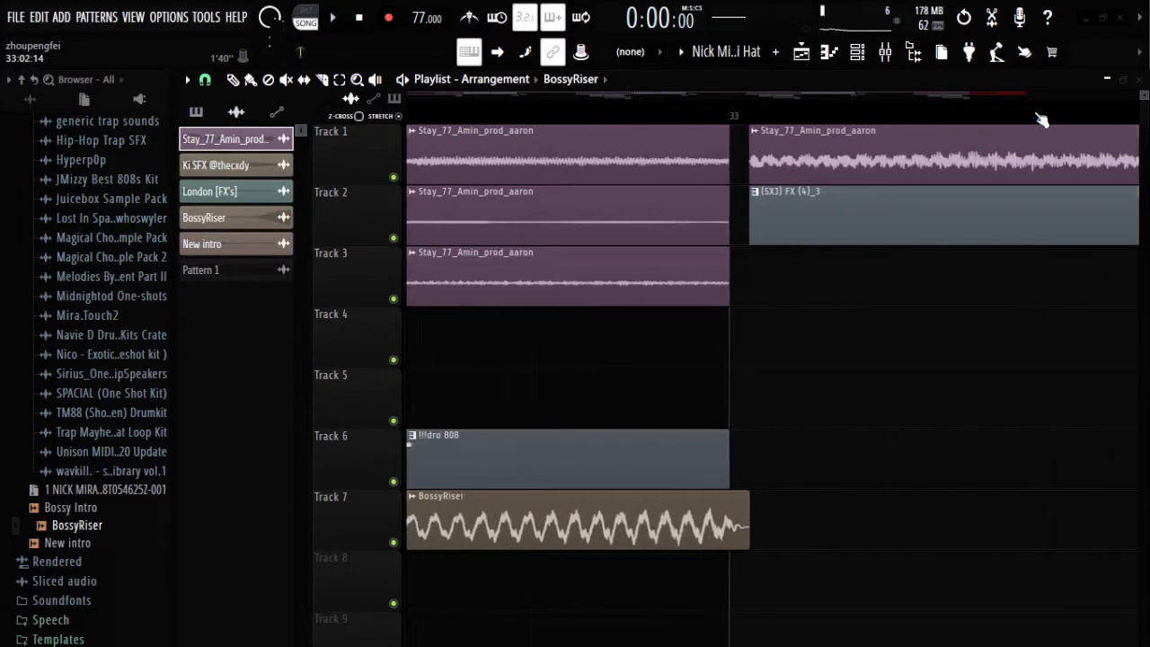
{"action": "scroll", "coordinate": [958, 120], "scroll_direction": "down", "scroll_amount": 8, "text": "ctrl"}
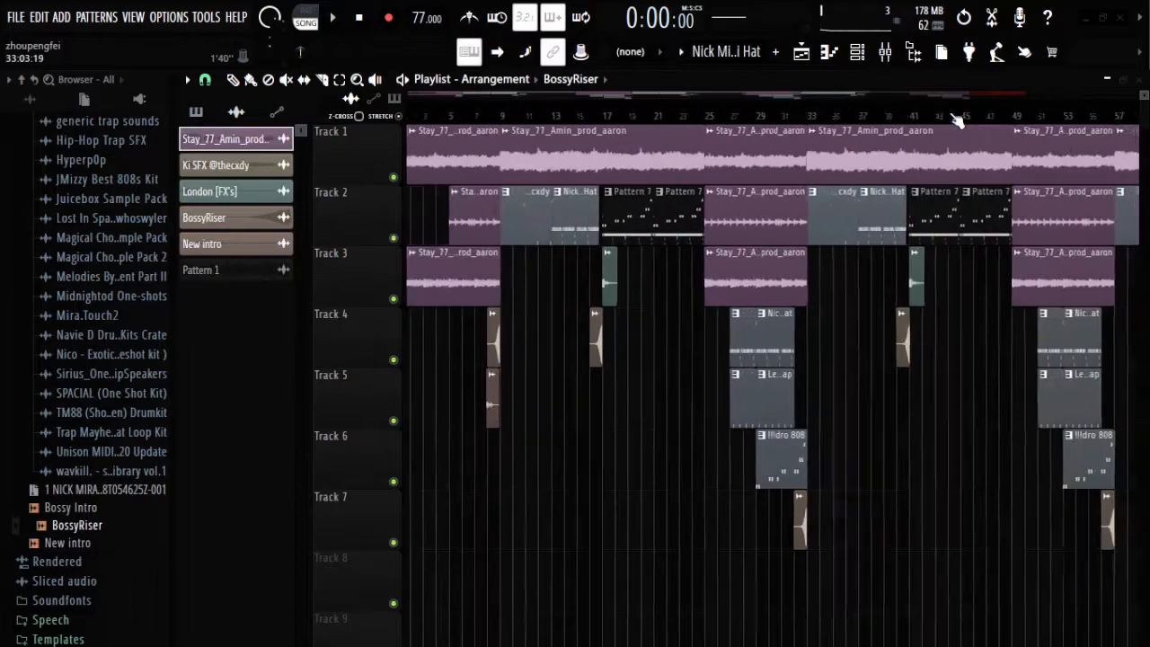
{"action": "scroll", "coordinate": [958, 120], "scroll_direction": "down", "scroll_amount": 2}
{"action": "left_click_drag", "start_coordinate": [688, 381], "coordinate": [1045, 149]}
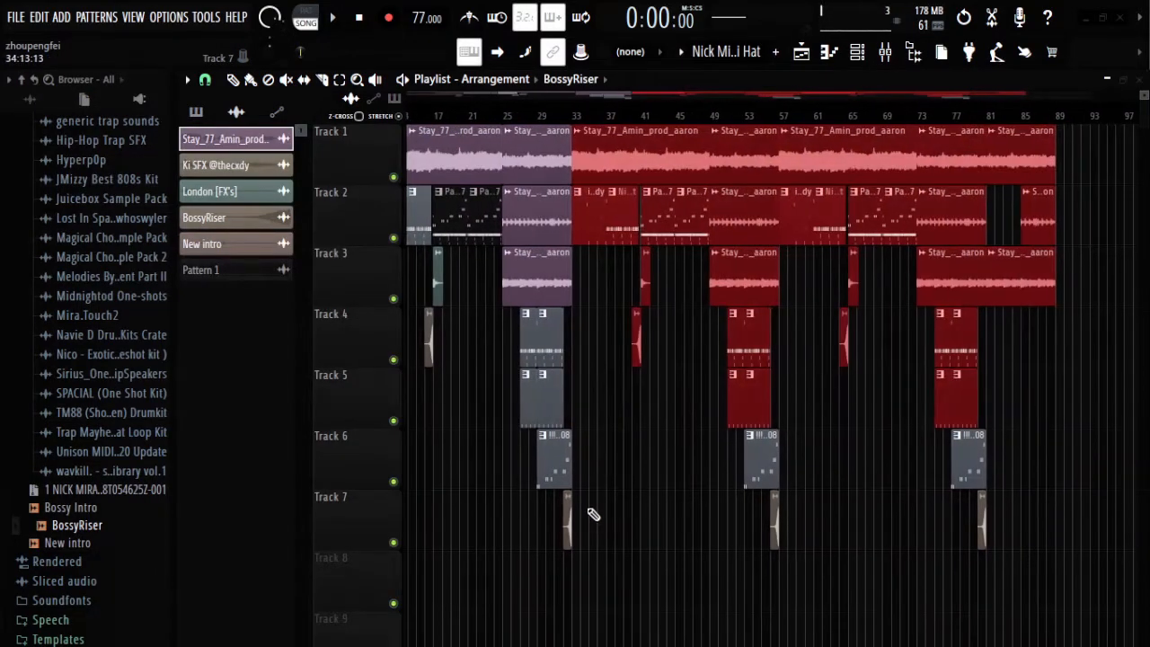
{"action": "left_click_drag", "start_coordinate": [588, 567], "coordinate": [1067, 126]}
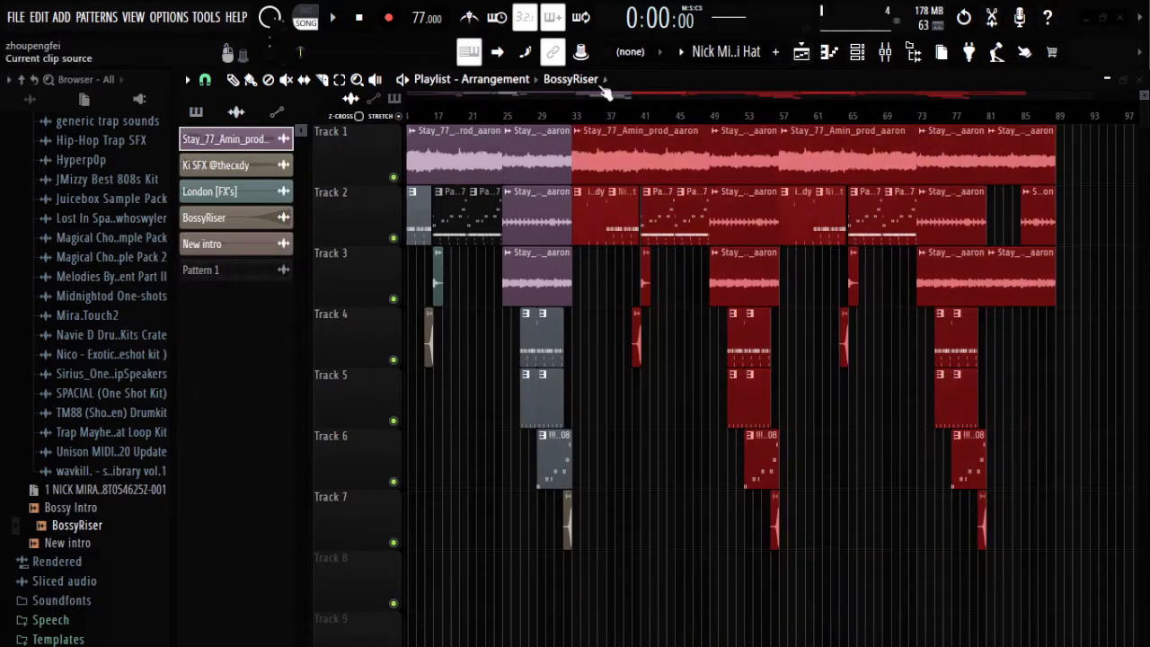
{"action": "scroll", "coordinate": [569, 123], "scroll_direction": "up", "scroll_amount": 8}
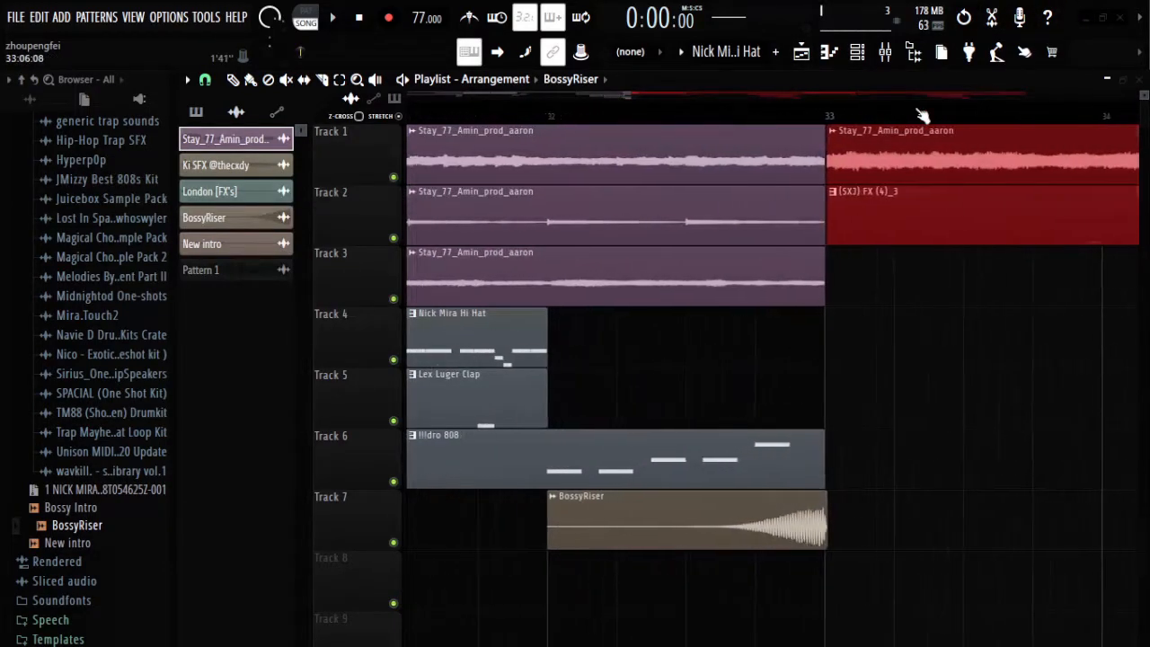
{"action": "scroll", "coordinate": [913, 116], "scroll_direction": "up", "scroll_amount": 2}
{"action": "scroll", "coordinate": [782, 123], "scroll_direction": "up", "scroll_amount": 4}
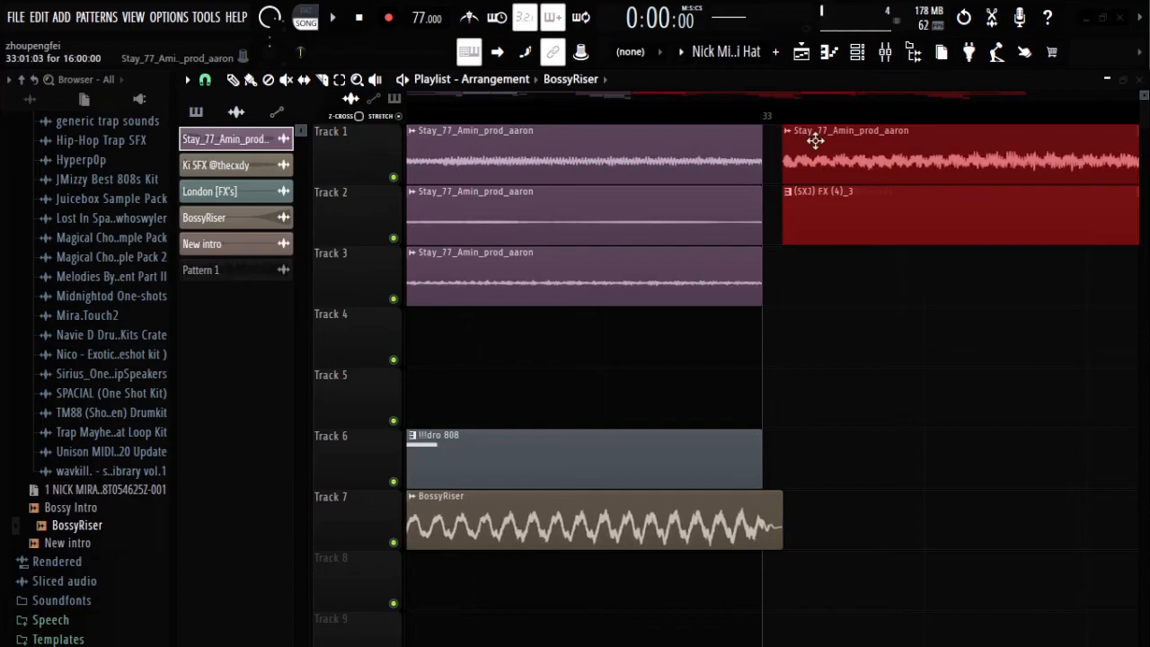
{"action": "left_click_drag", "start_coordinate": [817, 146], "coordinate": [798, 172]}
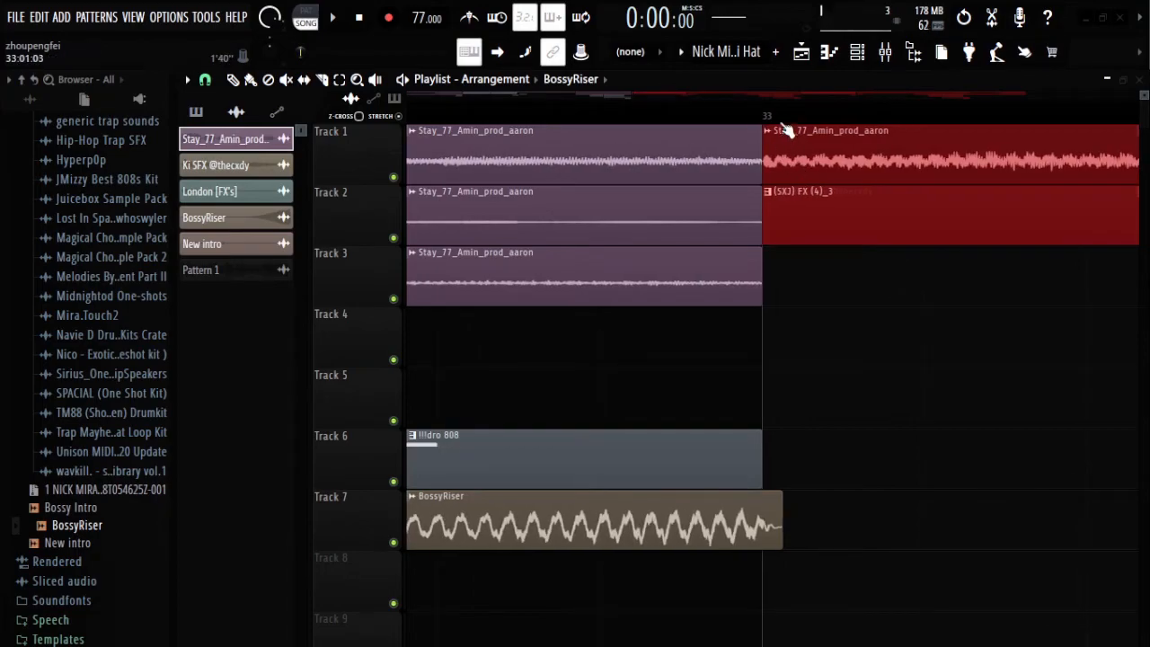
Step: Examine the clip alignment at the bar 57 transition and clear the clip selection
{"action": "scroll", "coordinate": [785, 128], "scroll_direction": "down", "scroll_amount": 8}
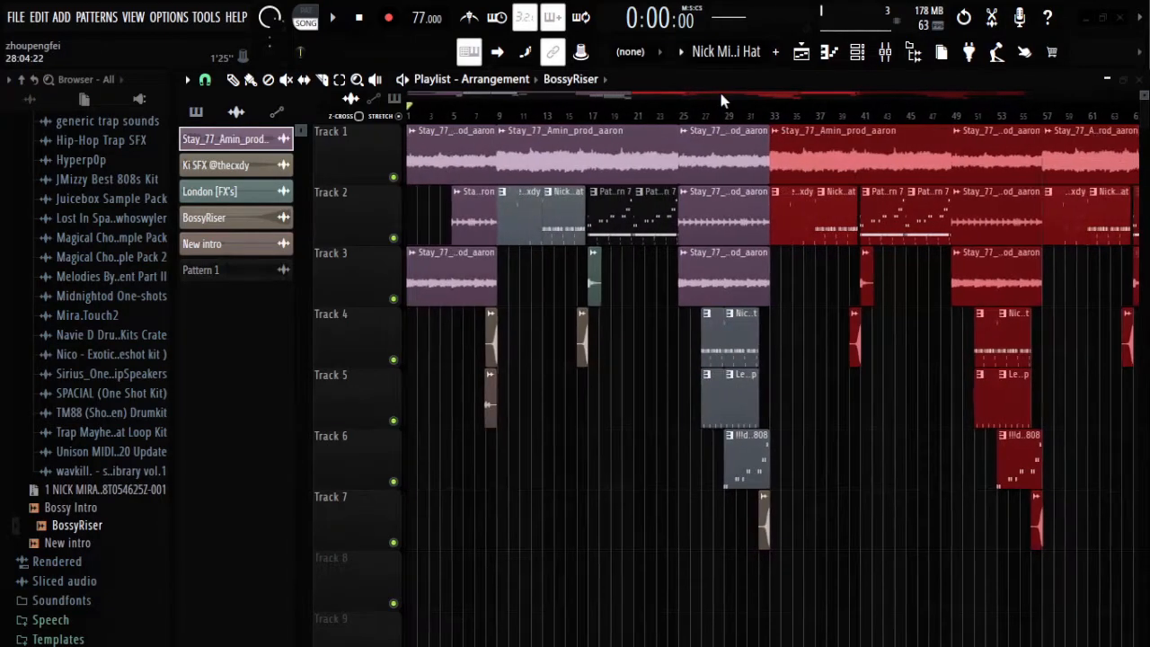
{"action": "scroll", "coordinate": [831, 115], "scroll_direction": "up", "scroll_amount": 8}
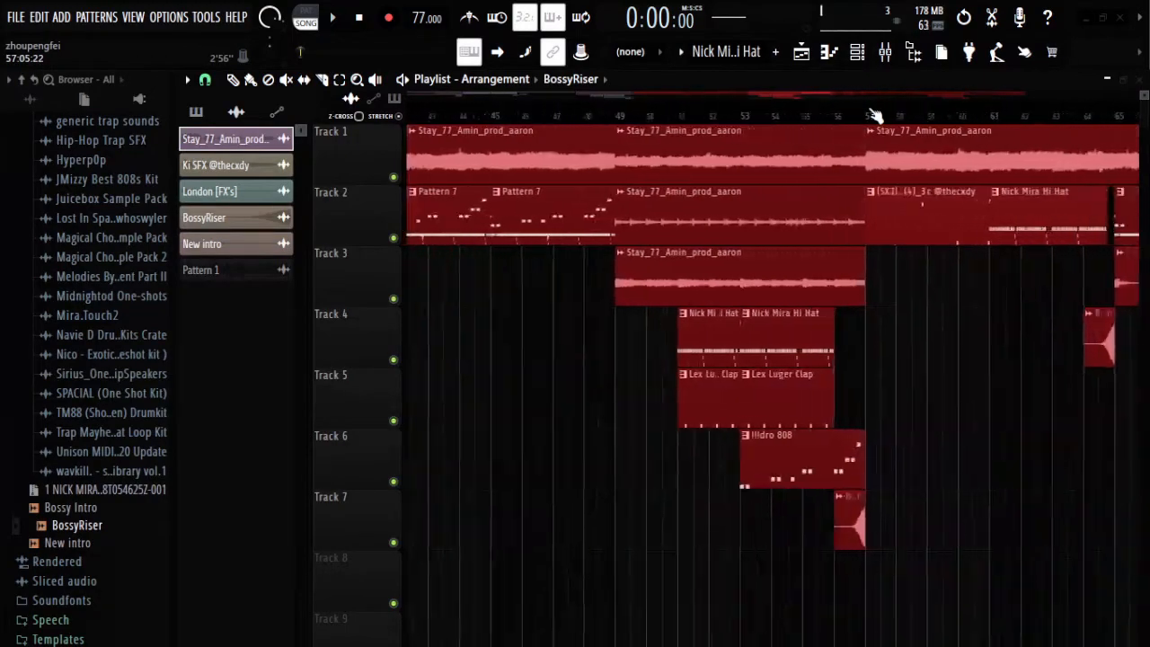
{"action": "scroll", "coordinate": [875, 116], "scroll_direction": "up", "scroll_amount": 8}
{"action": "left_click", "coordinate": [880, 272]}
{"action": "right_click", "coordinate": [886, 270]}
{"action": "scroll", "coordinate": [876, 269], "scroll_direction": "down", "scroll_amount": 10}
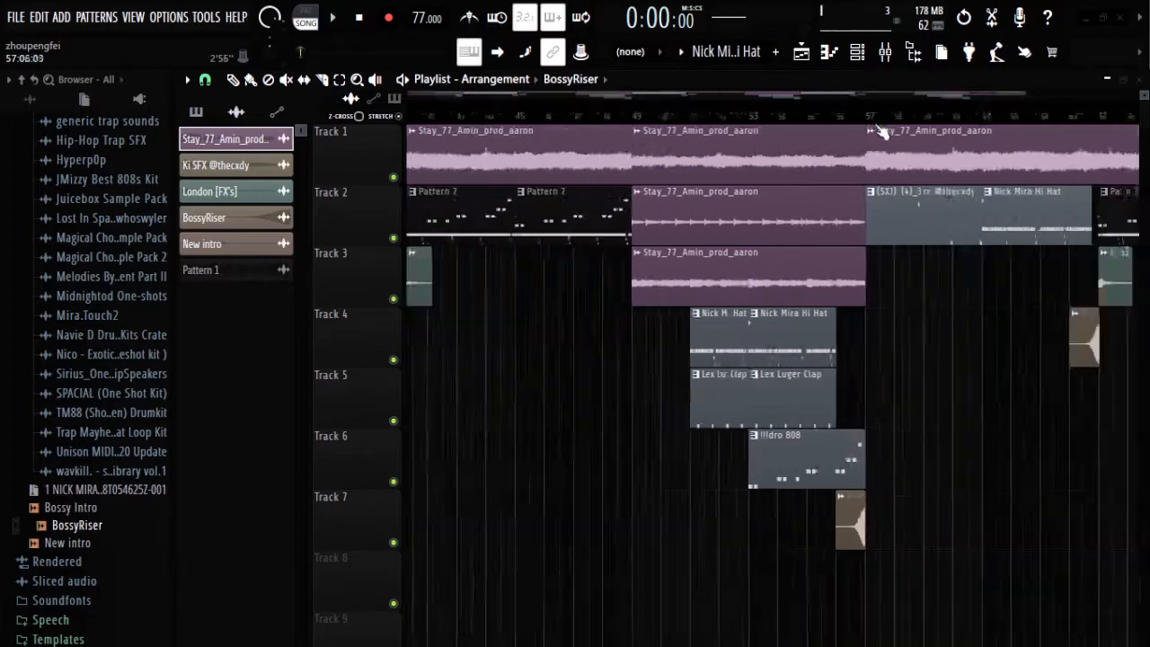
{"action": "scroll", "coordinate": [860, 305], "scroll_direction": "down", "scroll_amount": 1}
Step: Select all clips after the bar 57 transition and move them slightly earlier so they start exactly at bar 57
{"action": "left_click", "coordinate": [862, 441]}
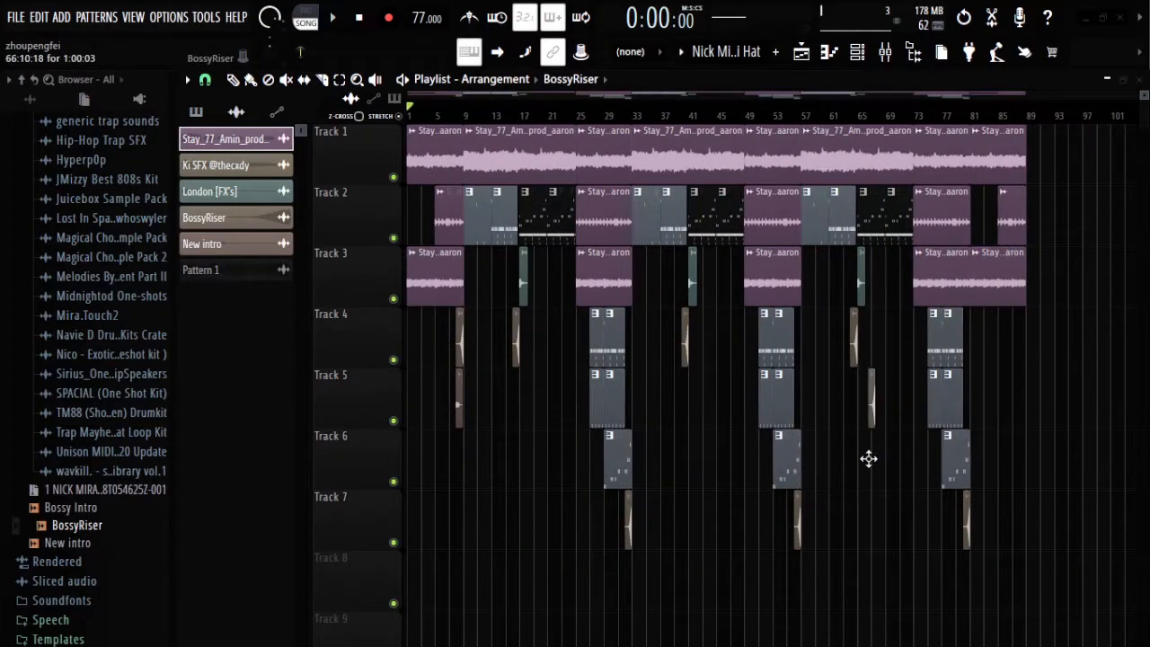
{"action": "left_click_drag", "start_coordinate": [871, 453], "coordinate": [863, 447]}
{"action": "mouse_move", "coordinate": [807, 548]}
{"action": "left_mouse_down"}
{"action": "mouse_move", "coordinate": [886, 372]}
{"action": "mouse_move", "coordinate": [1038, 122]}
{"action": "left_mouse_up"}
{"action": "scroll", "coordinate": [827, 117], "scroll_direction": "up", "scroll_amount": 1}
{"action": "scroll", "coordinate": [809, 122], "scroll_direction": "up", "scroll_amount": 8}
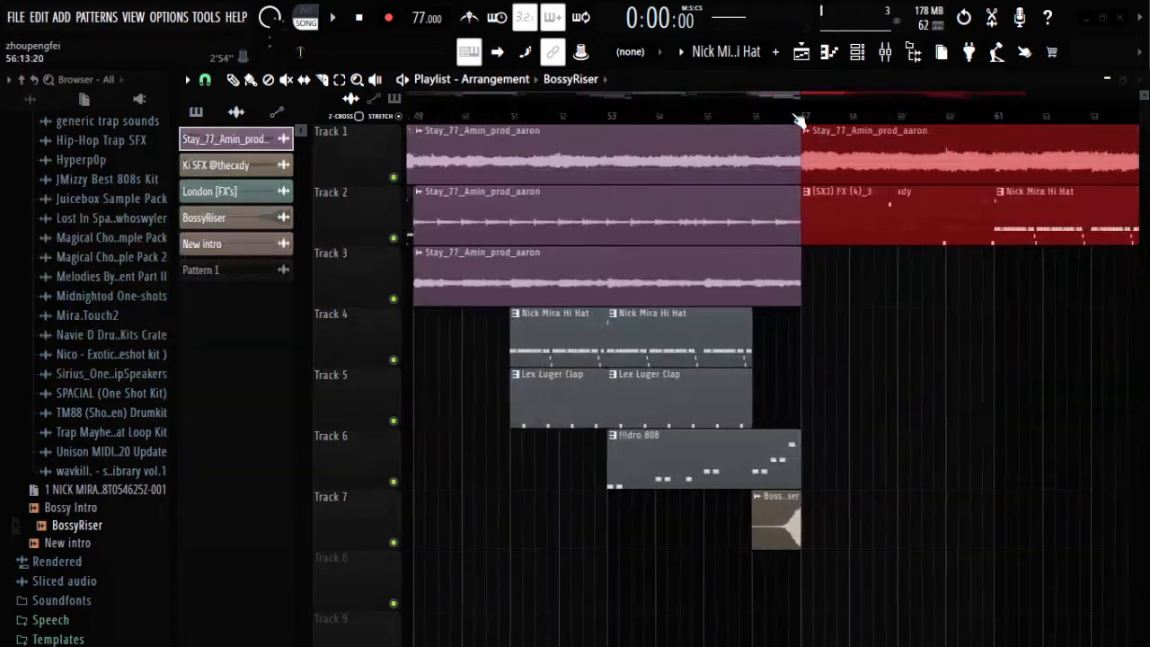
{"action": "scroll", "coordinate": [845, 119], "scroll_direction": "up", "scroll_amount": 5}
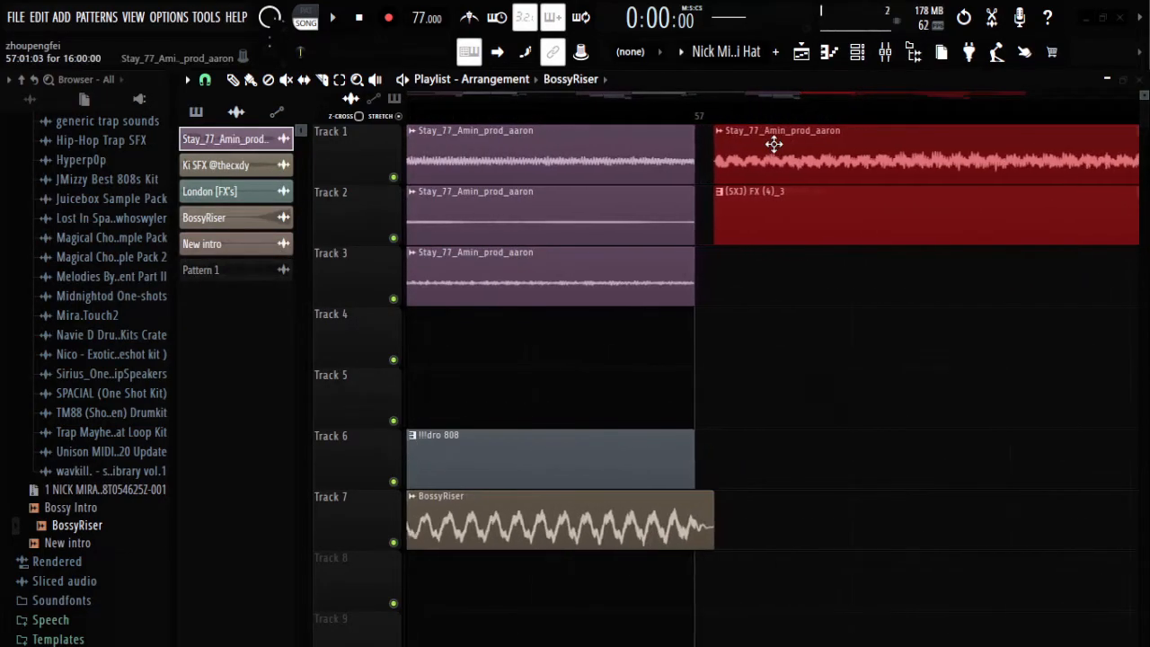
{"action": "left_click_drag", "start_coordinate": [722, 136], "coordinate": [715, 163]}
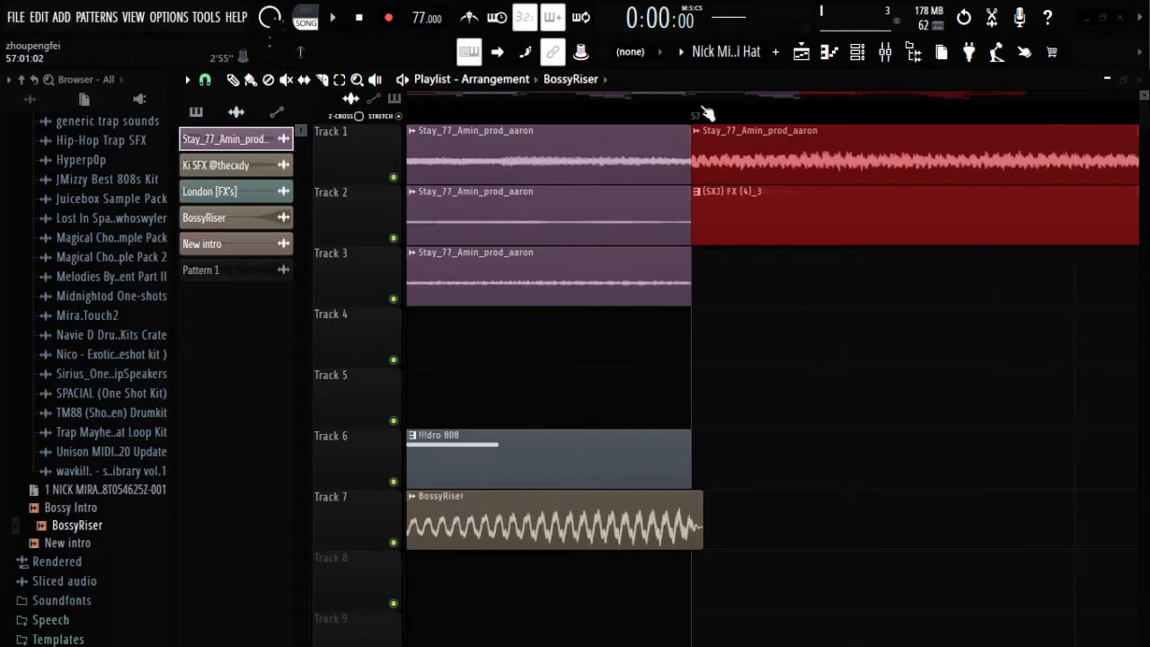
{"action": "scroll", "coordinate": [706, 119], "scroll_direction": "down", "scroll_amount": 8}
{"action": "left_click", "coordinate": [430, 116]}
{"action": "left_click", "coordinate": [409, 116]}
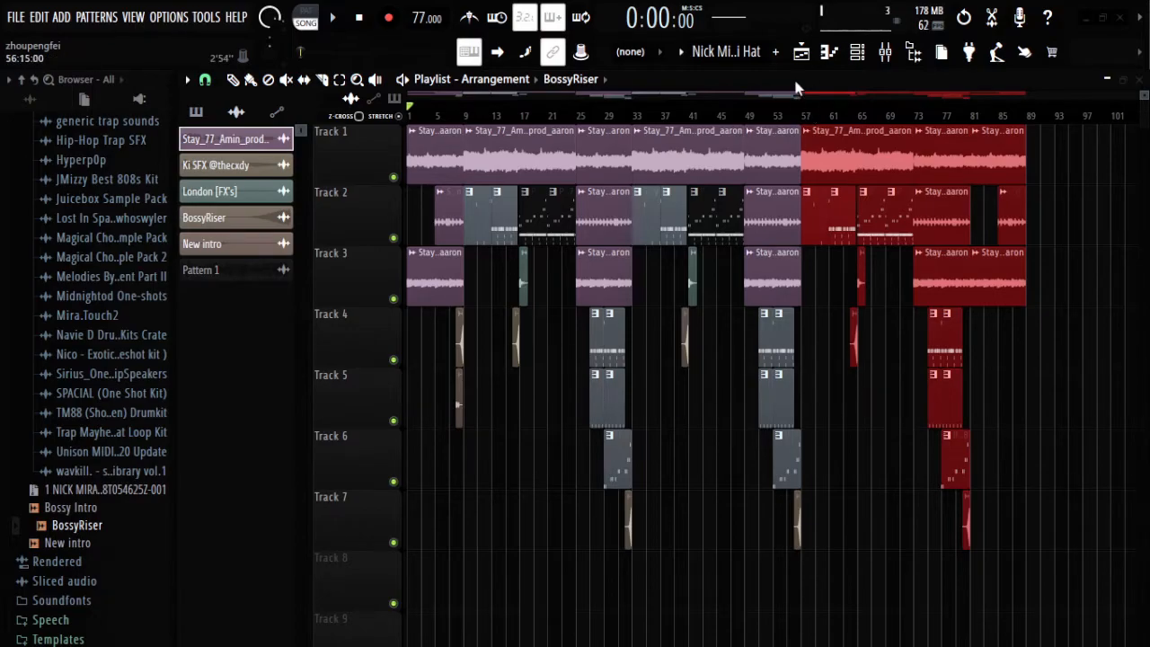
Step: Examine the Fruity parametric EQ 2 settings on the Melody mixer track, then return to the arrangement
{"action": "left_click", "coordinate": [886, 52]}
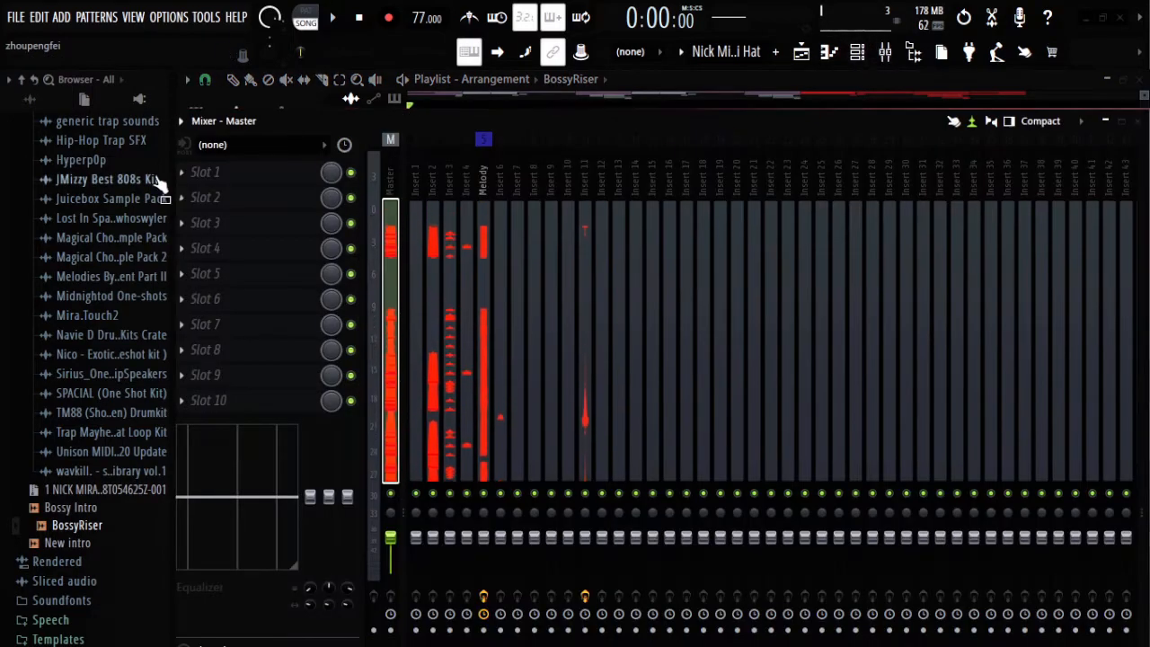
{"action": "left_click", "coordinate": [490, 171]}
{"action": "left_click", "coordinate": [245, 172]}
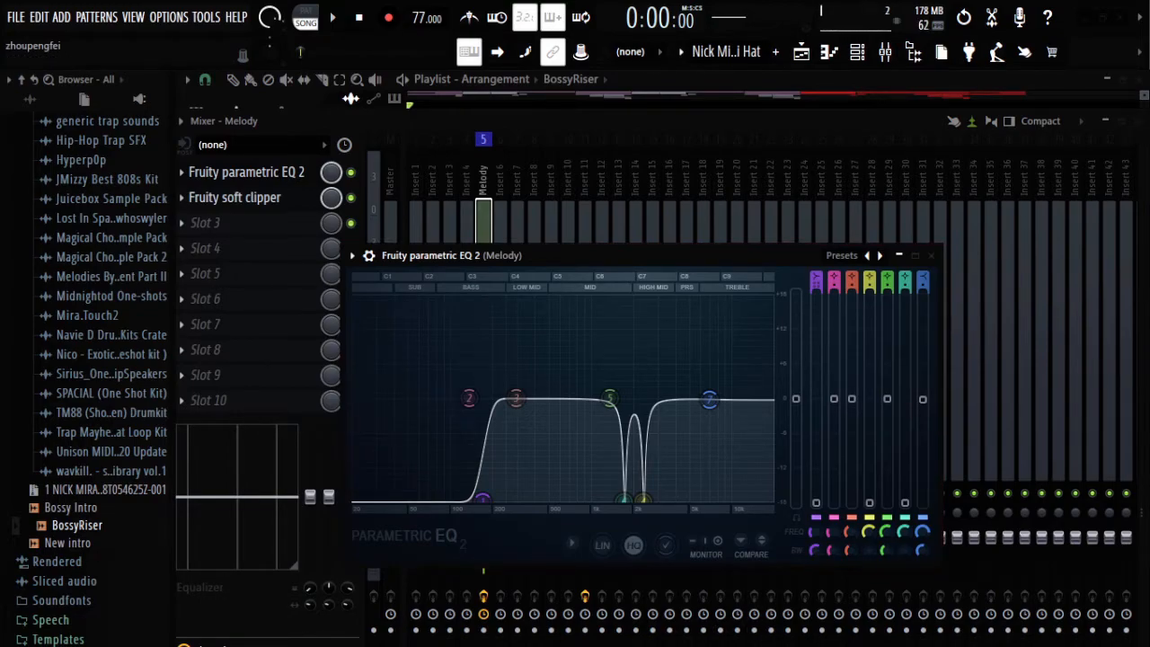
{"action": "left_click", "coordinate": [1082, 81]}
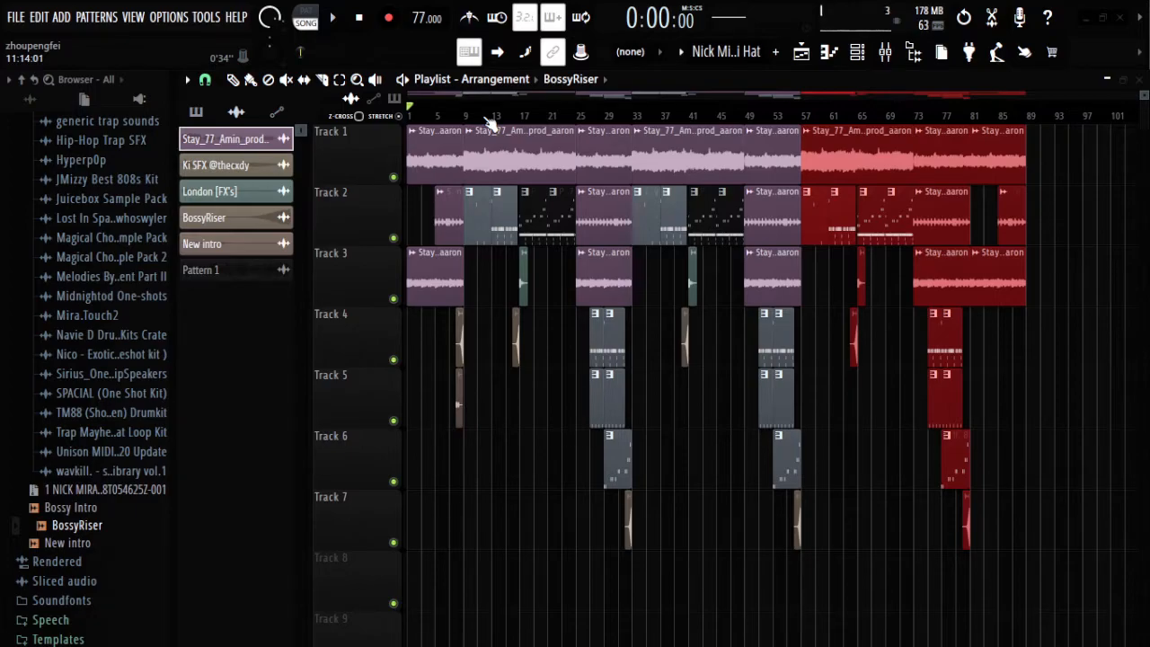
Step: Play the arrangement from the start and try removing the drum, 808 and riser clips on tracks 4 to 7 between bars 51 and 57
{"action": "key", "text": "space"}
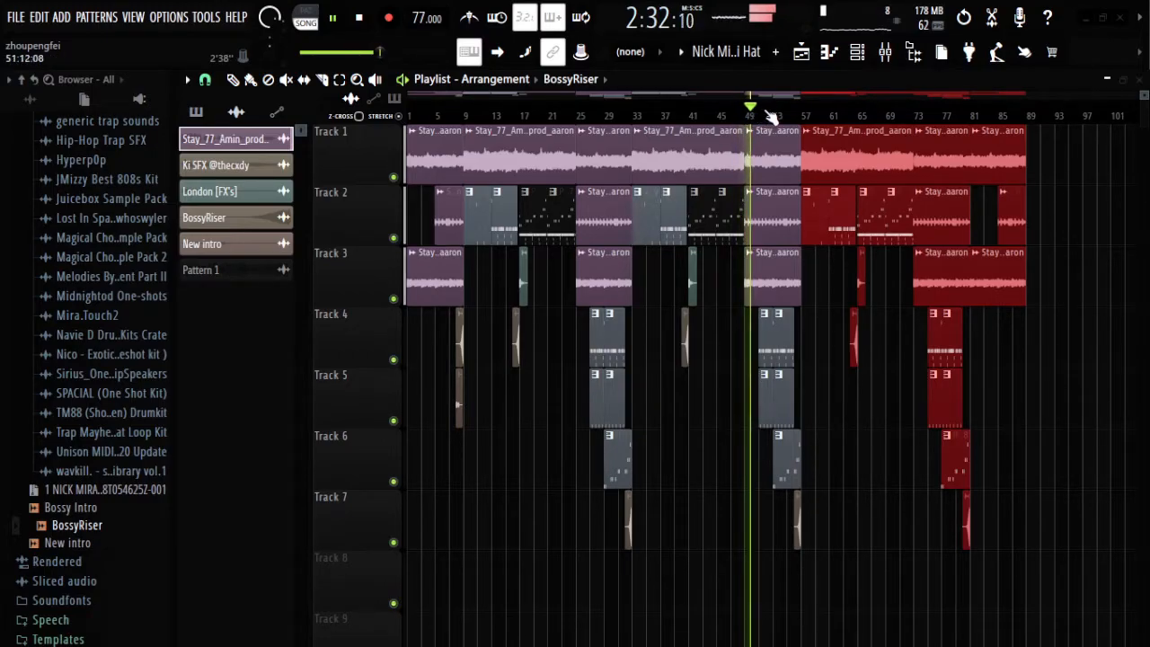
{"action": "right_click", "coordinate": [808, 346]}
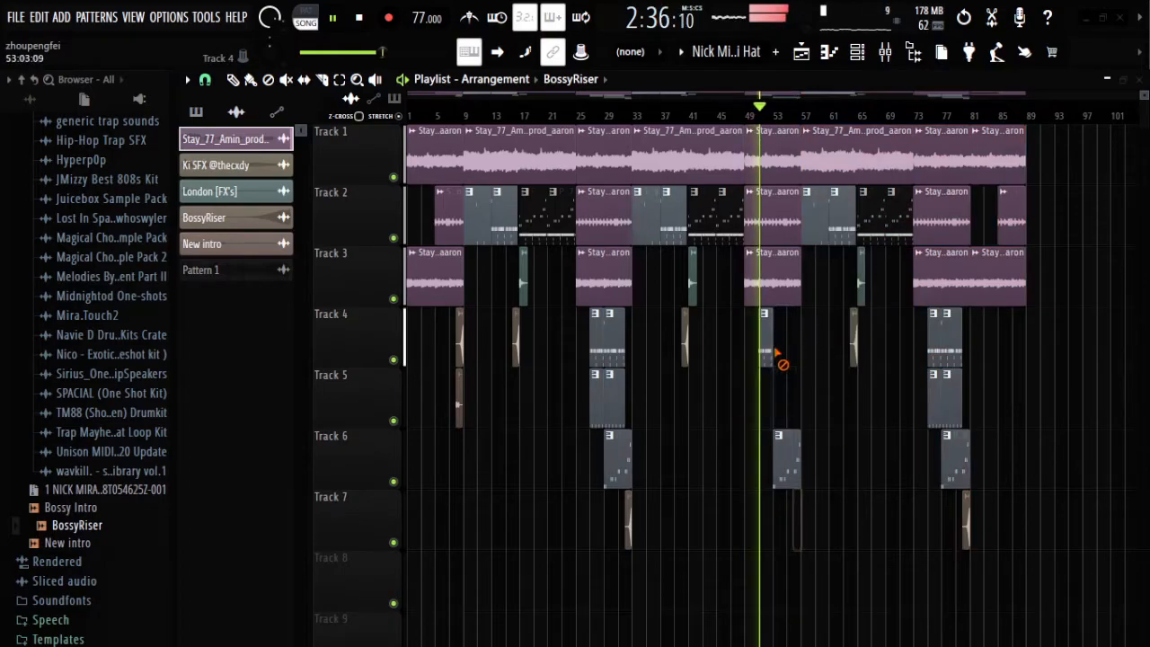
{"action": "right_click", "coordinate": [788, 480]}
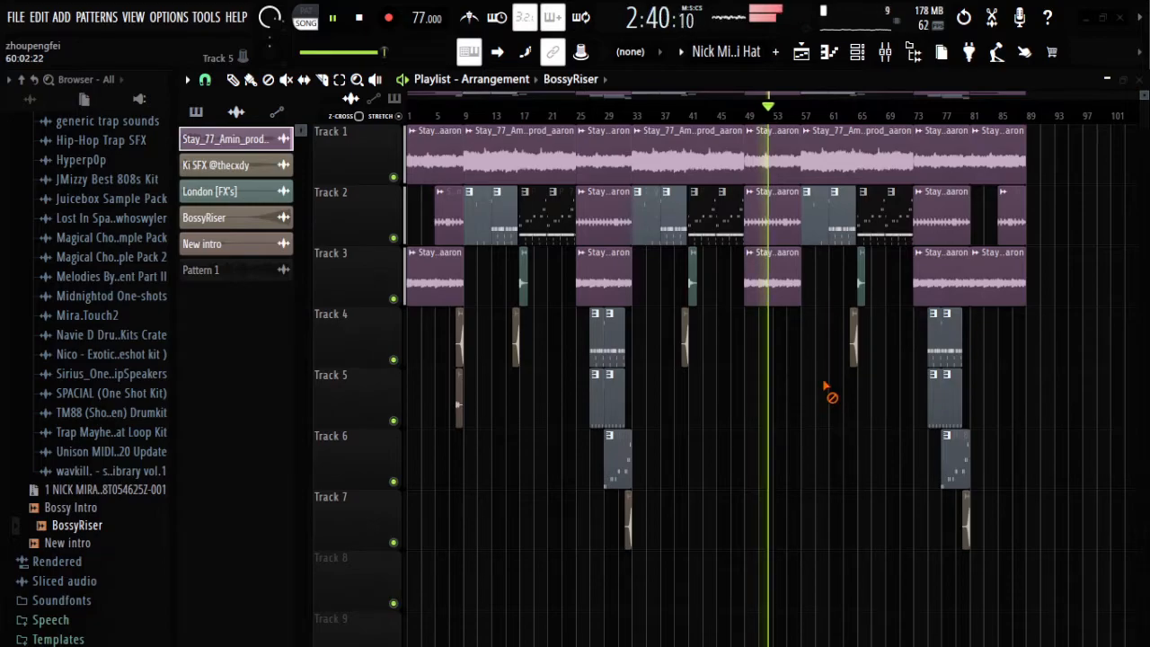
{"action": "key", "text": "ctrl+z"}
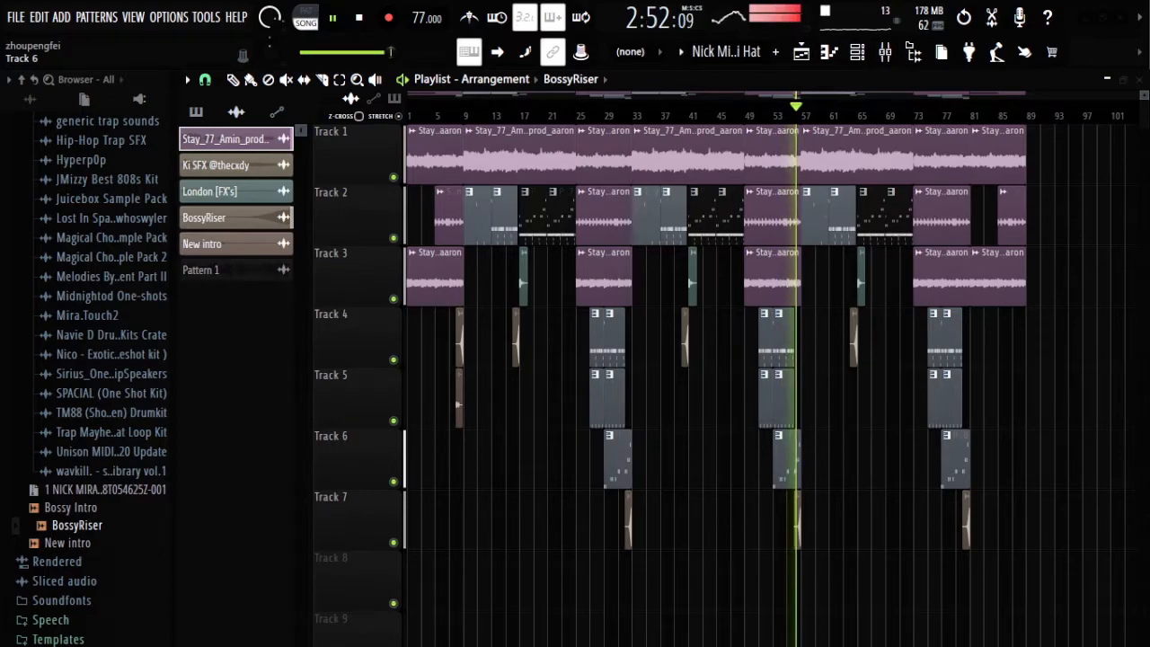
{"action": "key", "text": "space"}
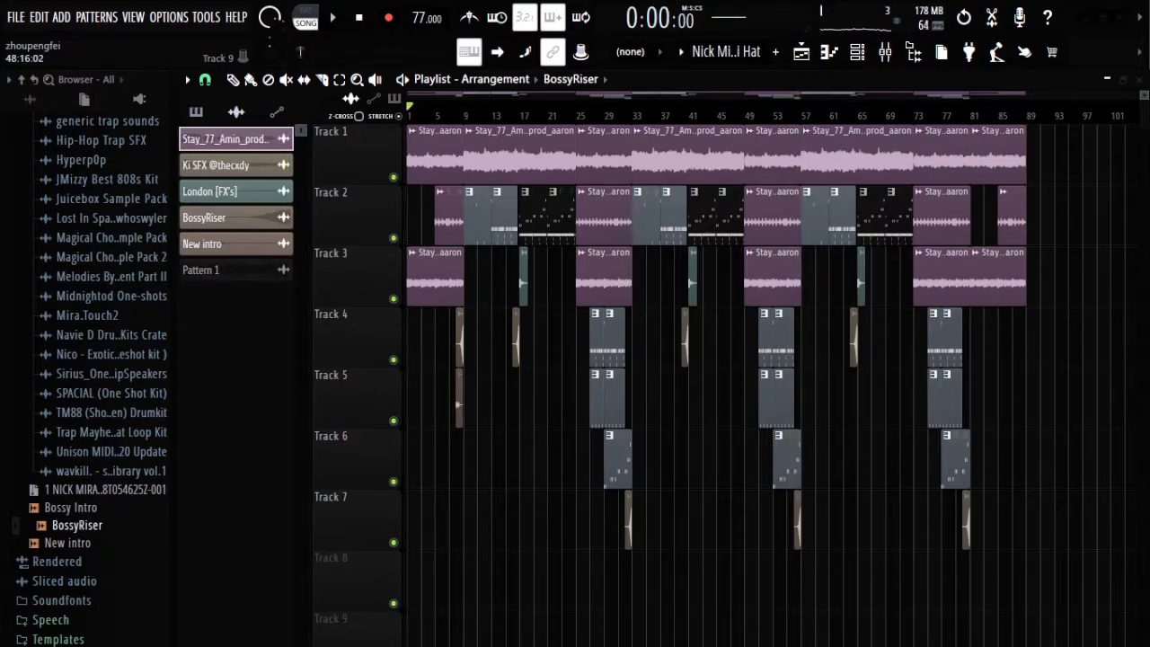